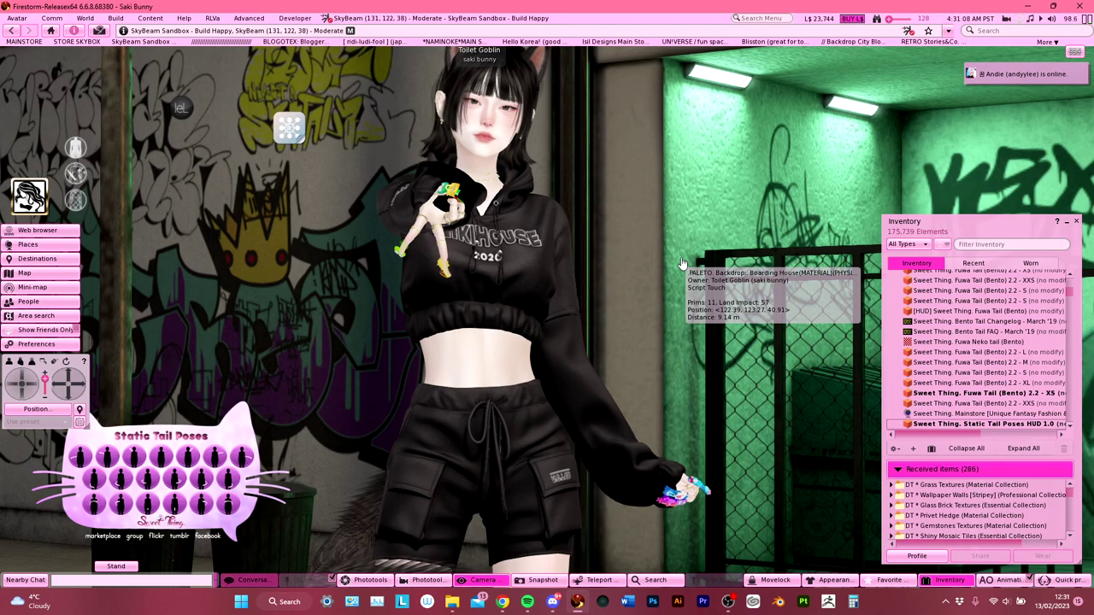
Reframe the avatar close-up, touch the fox ears and dismiss their dialog, then open Cameratools.
{"action": "key", "text": "Escape"}
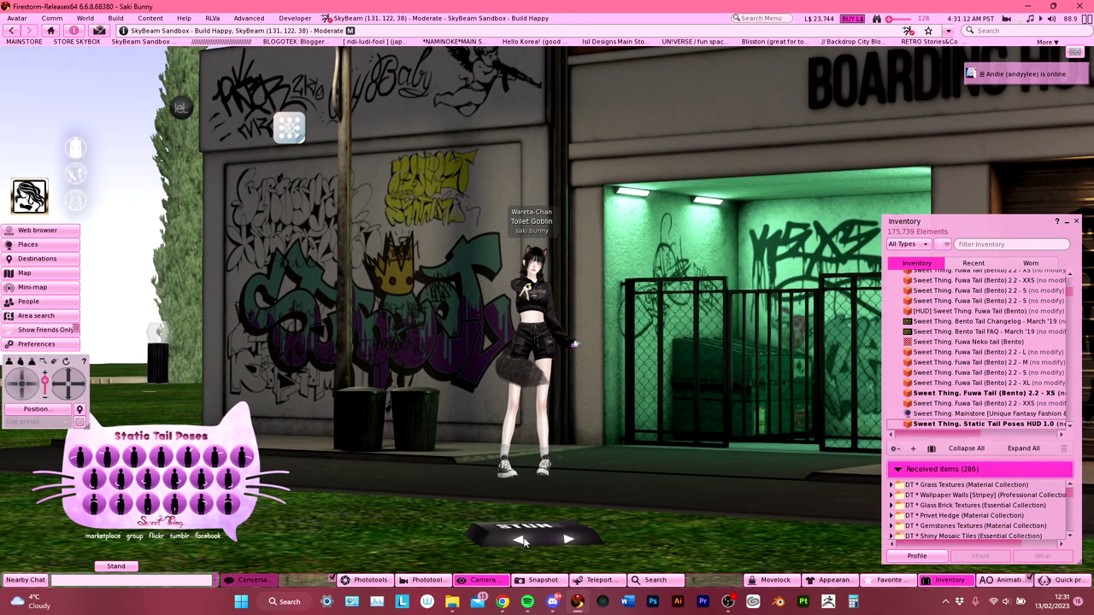
{"action": "left_click", "coordinate": [524, 373], "text": "alt"}
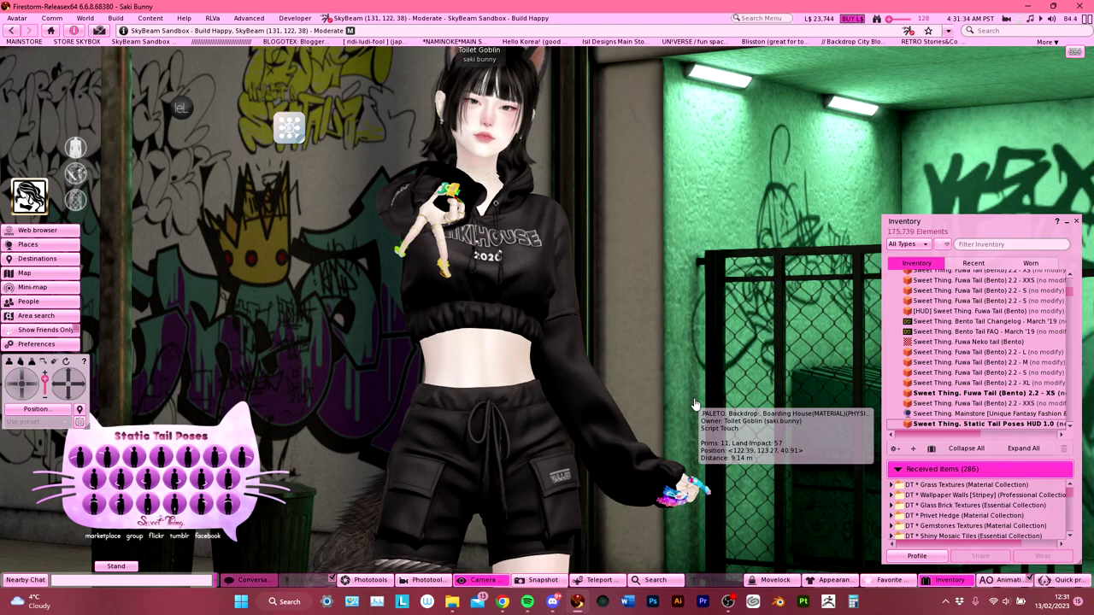
{"action": "right_click", "coordinate": [532, 76]}
{"action": "left_click", "coordinate": [534, 39]}
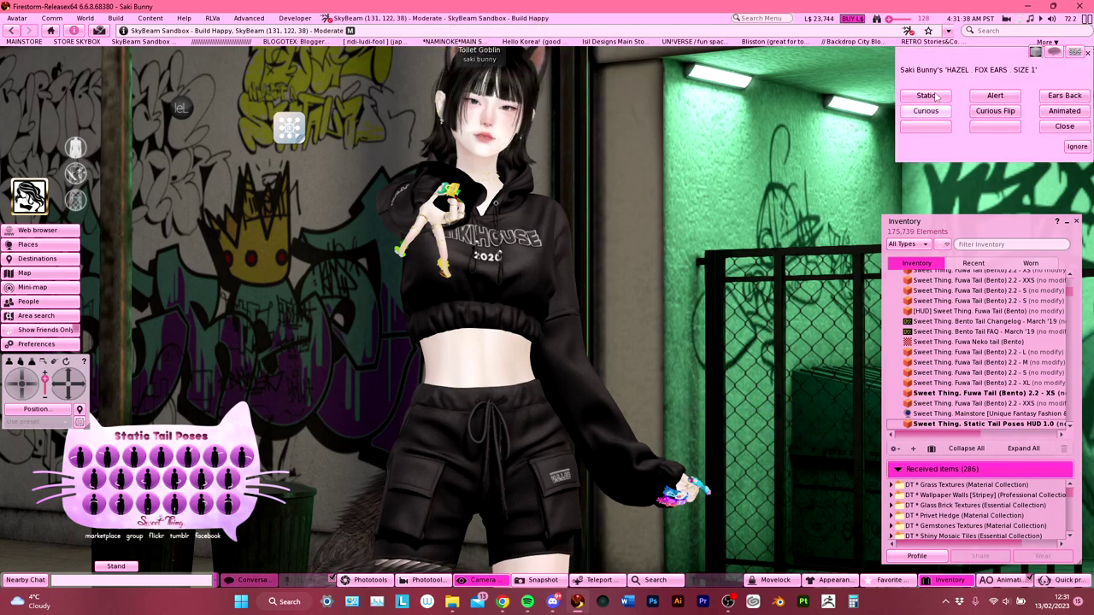
{"action": "left_click", "coordinate": [1077, 146]}
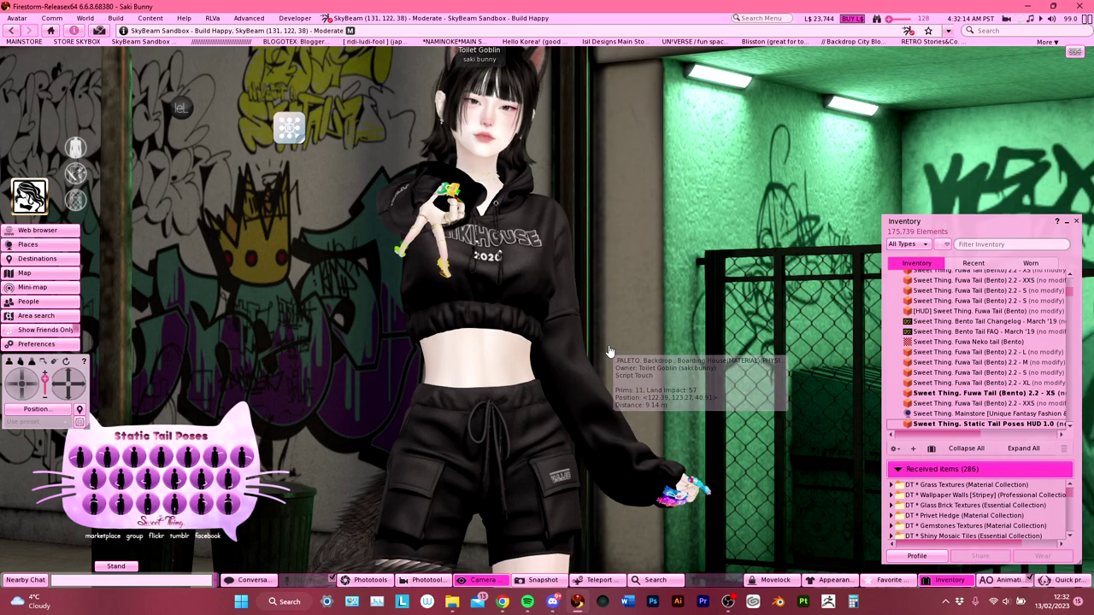
{"action": "key", "text": "alt+c"}
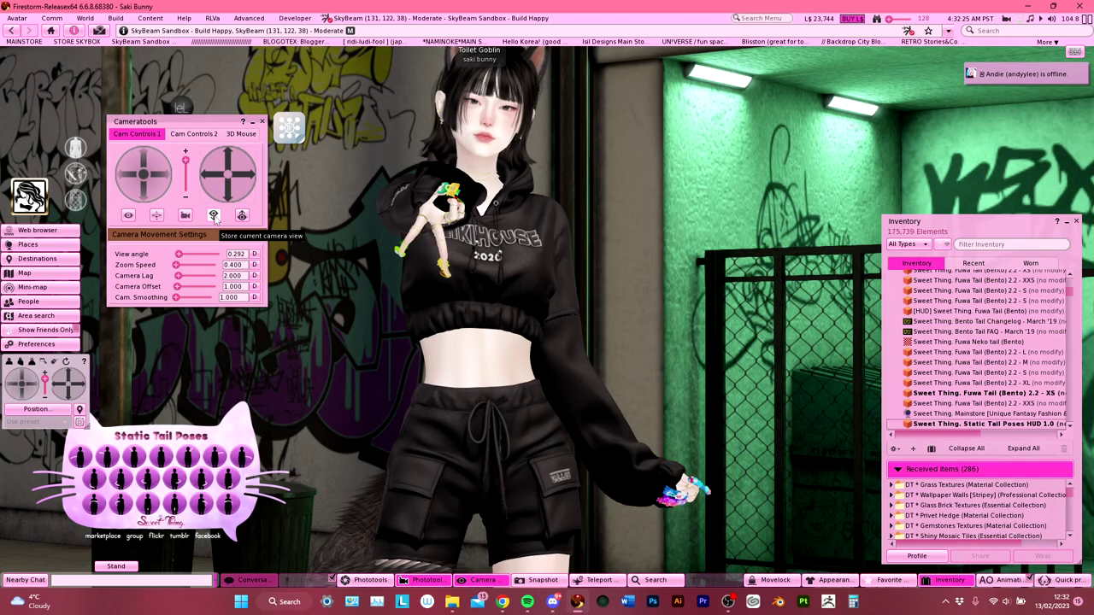
Store the avatar close-up as a camera view, reload it, and open the Snapshot panel.
{"action": "left_click", "coordinate": [214, 216]}
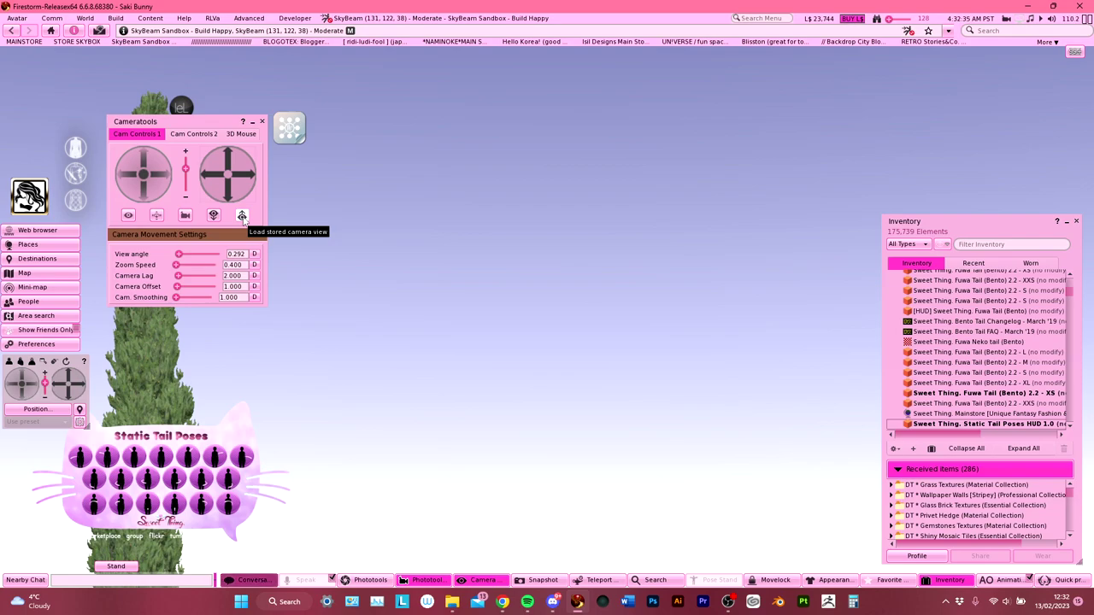
{"action": "left_click", "coordinate": [242, 215]}
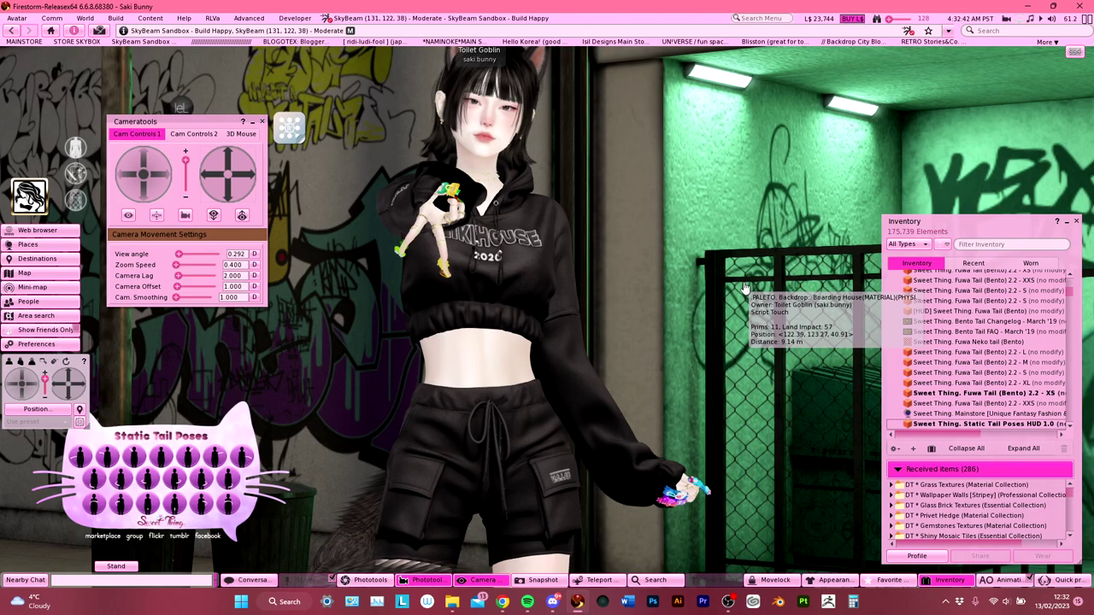
{"action": "scroll", "coordinate": [745, 291], "scroll_direction": "down", "scroll_amount": 5}
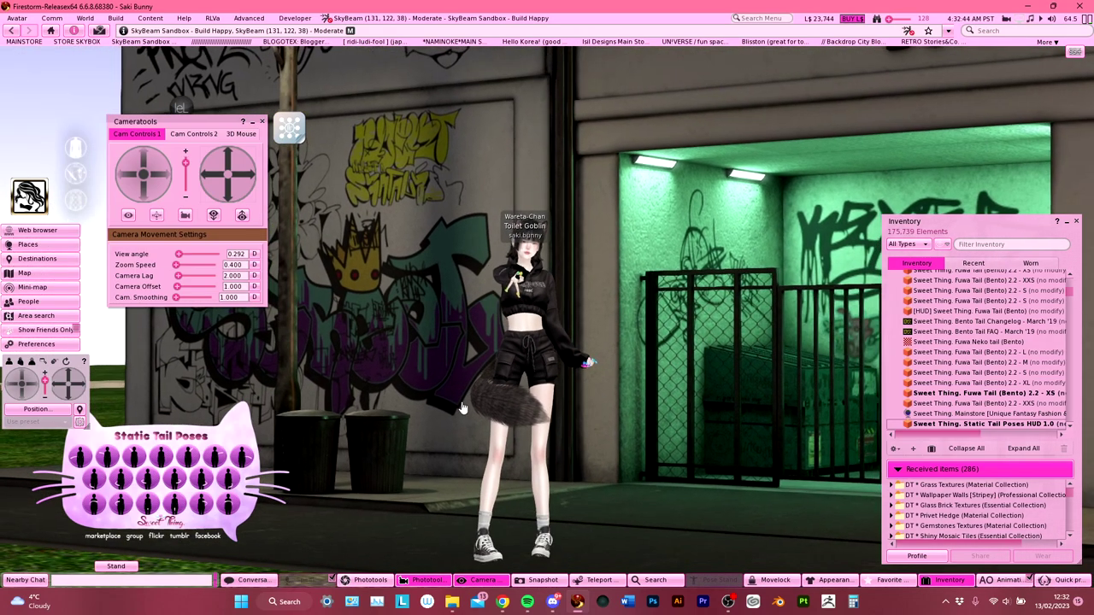
{"action": "scroll", "coordinate": [675, 346], "scroll_direction": "up", "scroll_amount": 5}
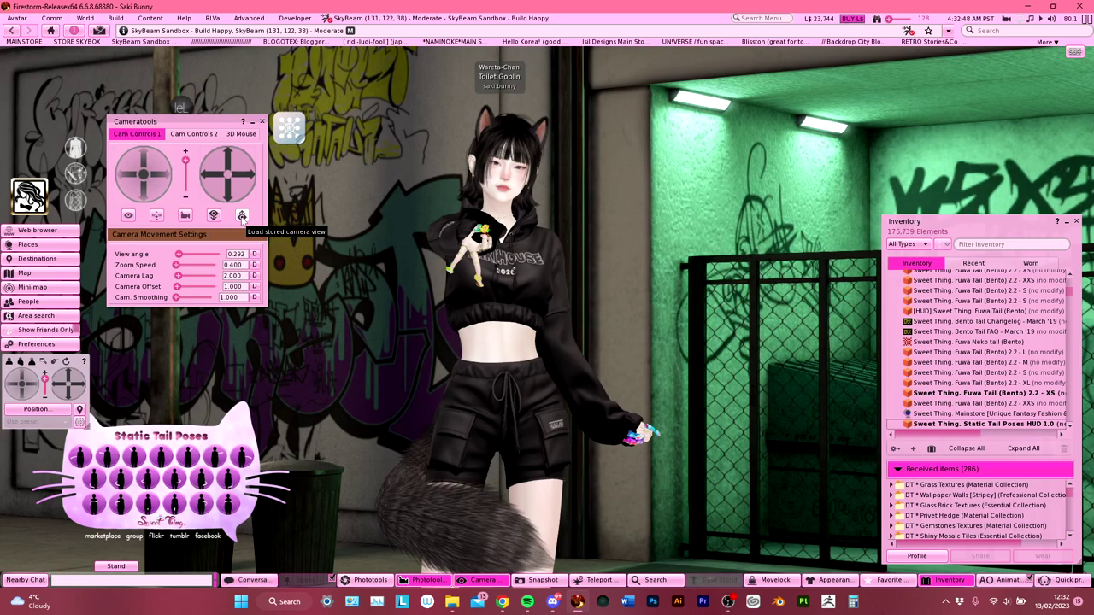
{"action": "left_click", "coordinate": [242, 217]}
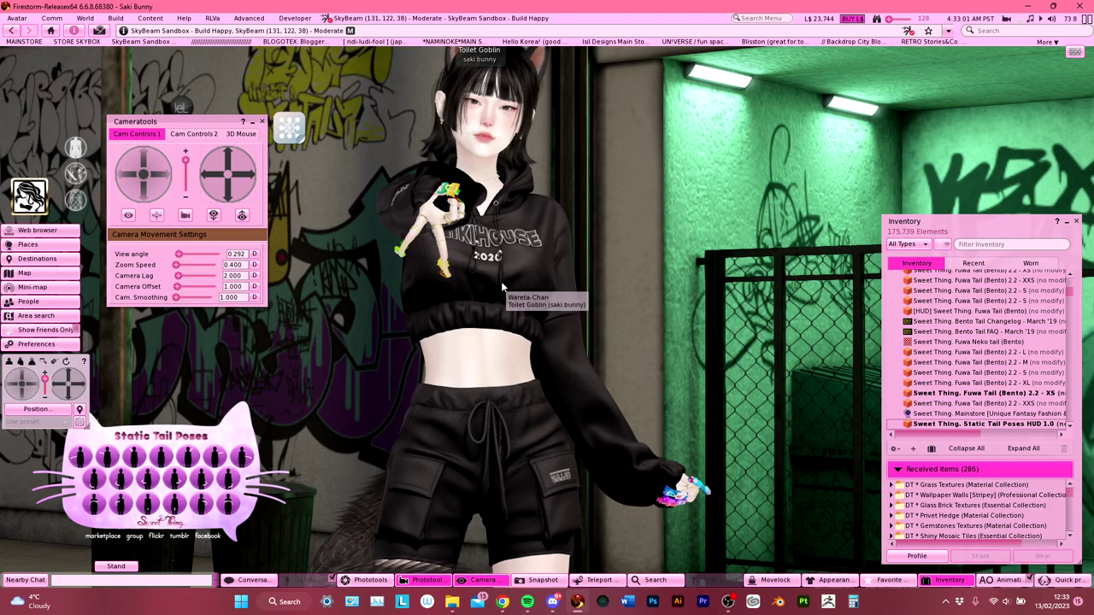
{"action": "left_click", "coordinate": [555, 583]}
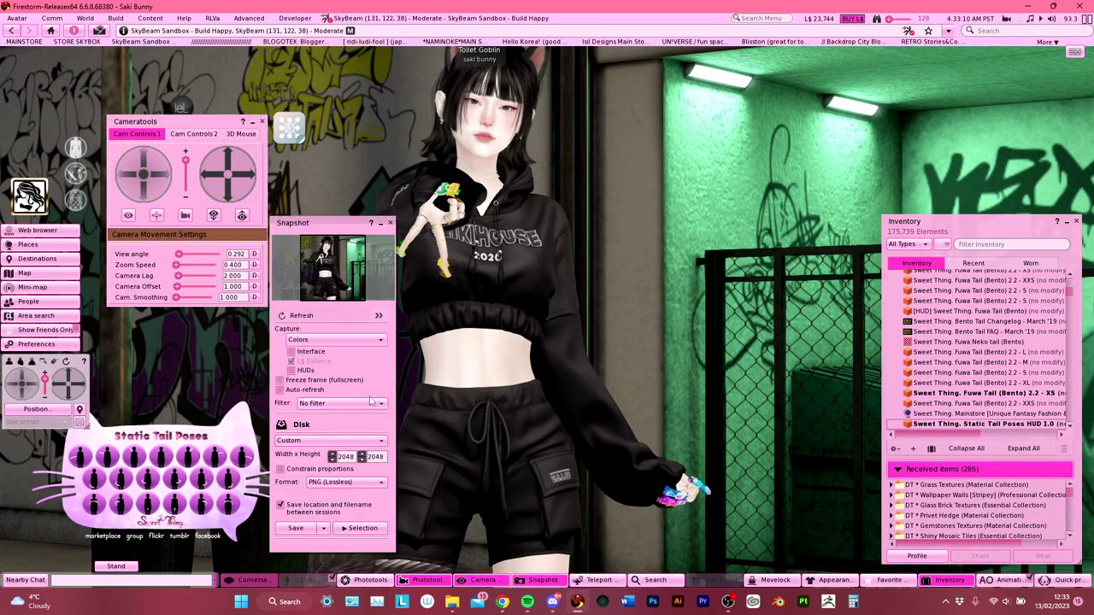
Keep the Custom resolution and set the snapshot size to 4096 x 2048.
{"action": "left_click", "coordinate": [370, 441]}
{"action": "left_click", "coordinate": [370, 442]}
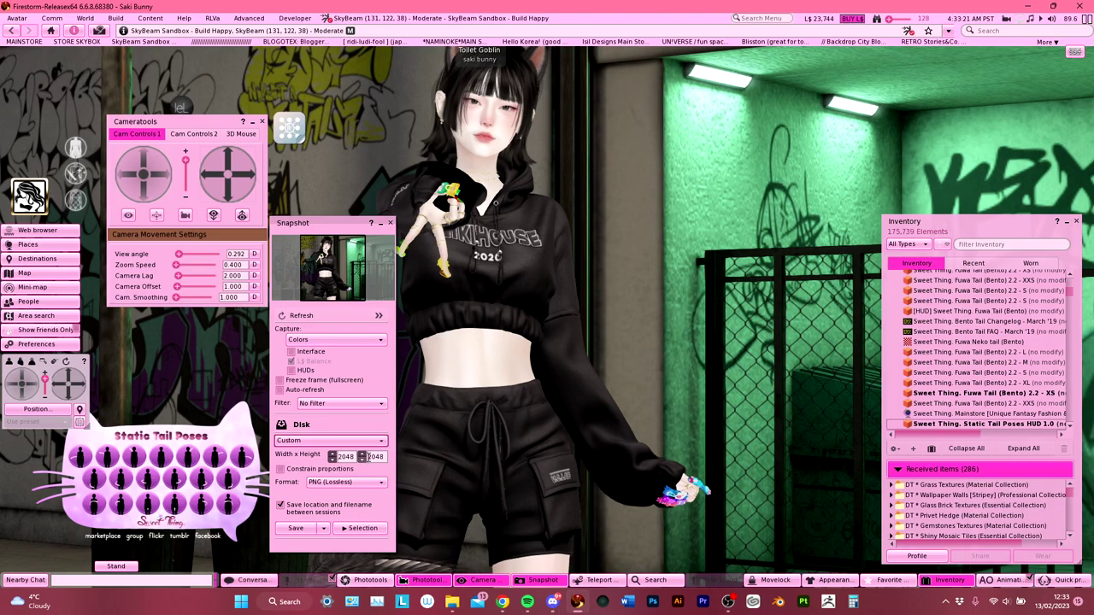
{"action": "double_click", "coordinate": [368, 456]}
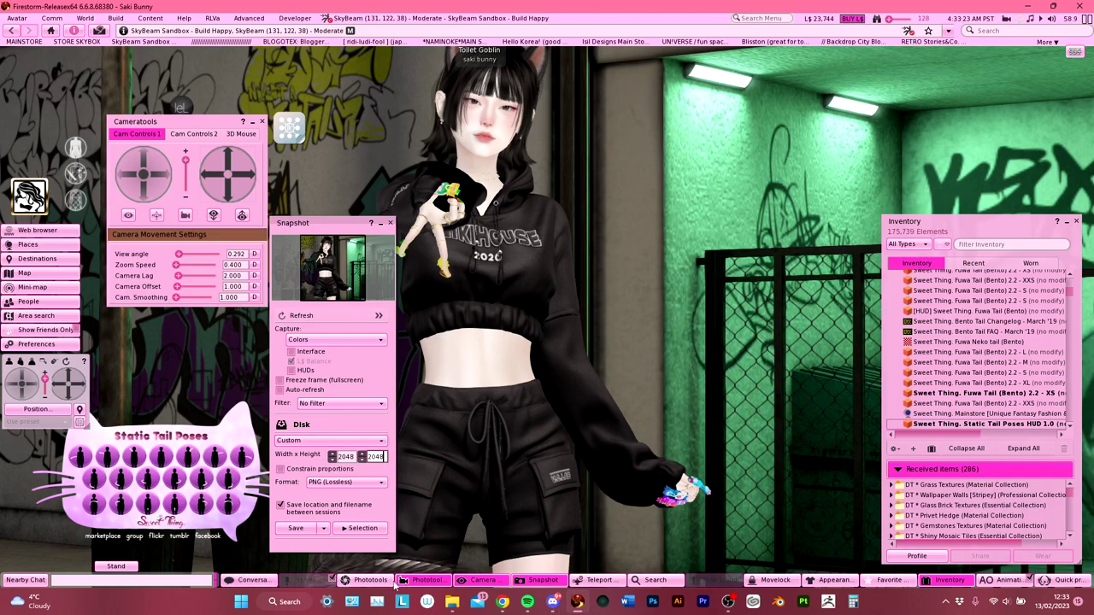
{"action": "type", "text": "4096"}
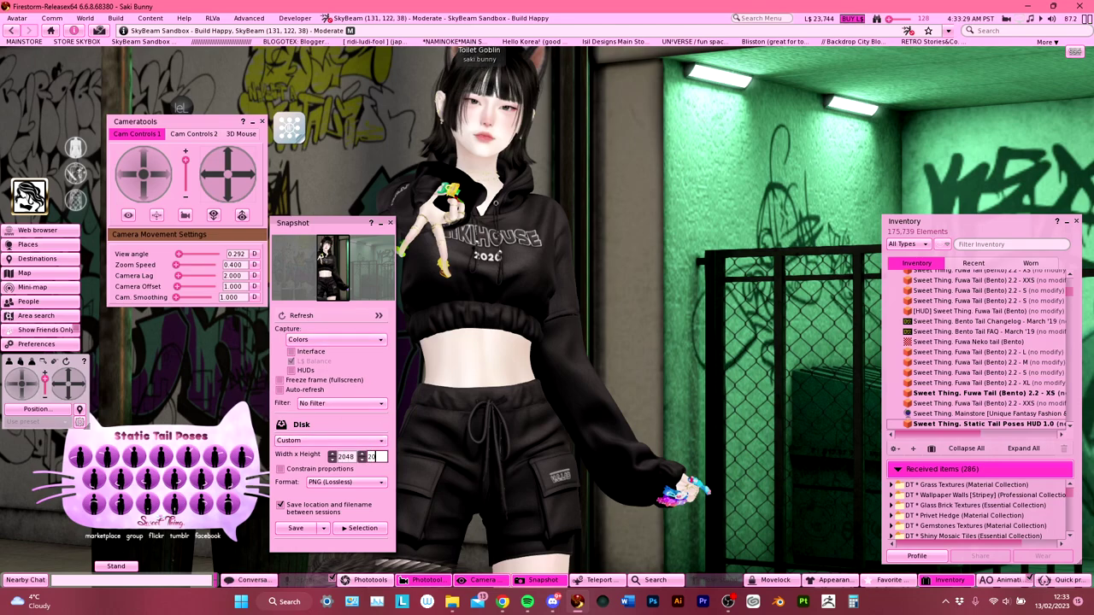
{"action": "key", "text": "Return"}
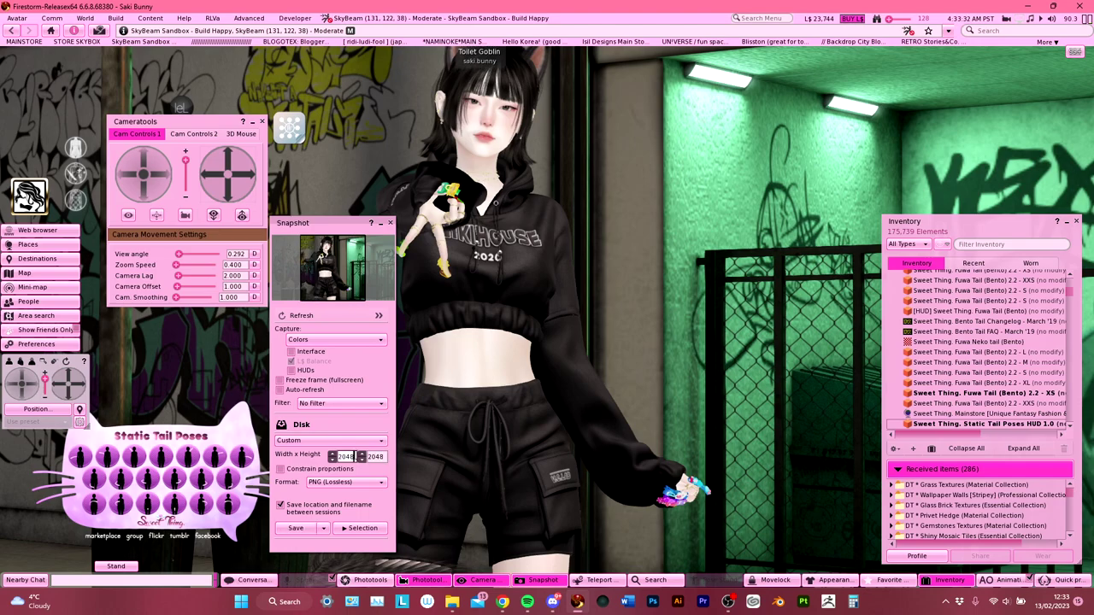
{"action": "type", "text": "4096"}
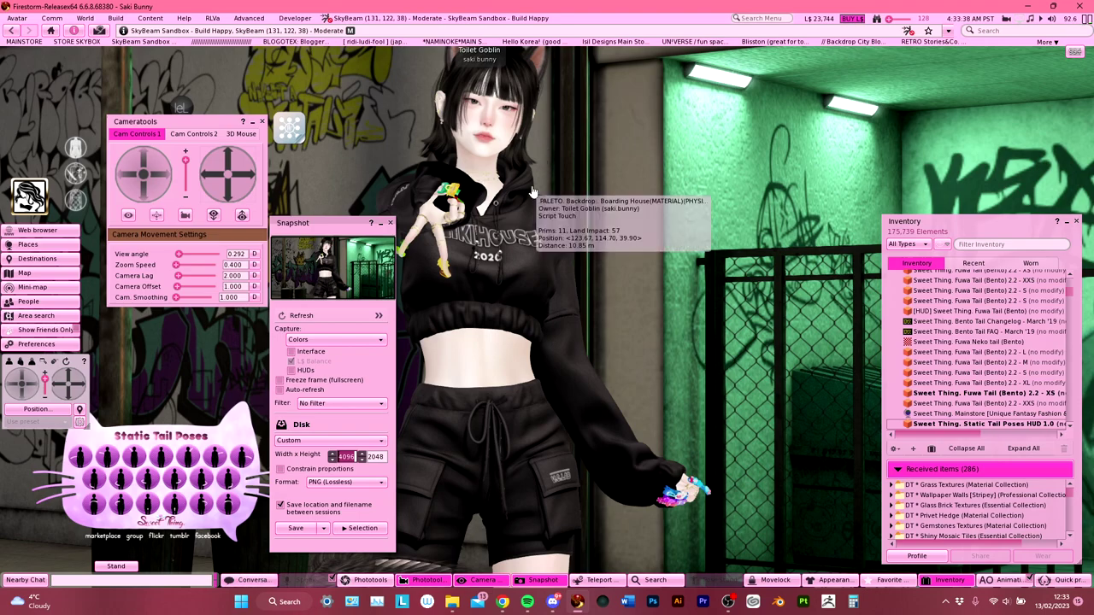
Apply the DAT4BASE Skin Lighting (ULTRA no Shadow) sky preset and choose Save As for the snapshot.
{"action": "left_click", "coordinate": [1067, 580]}
{"action": "left_click", "coordinate": [1017, 520]}
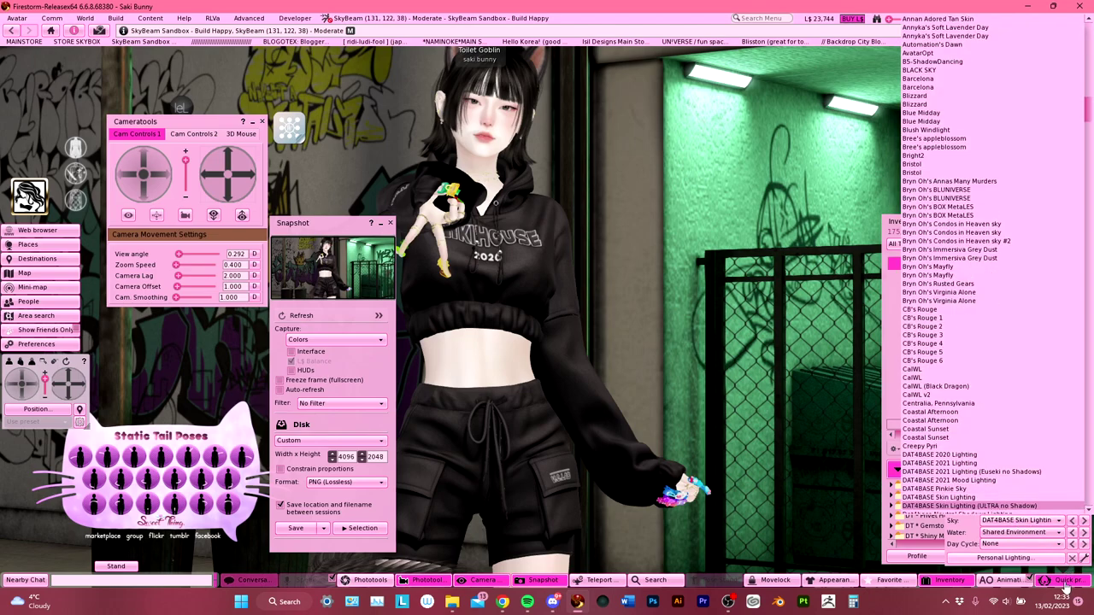
{"action": "left_click", "coordinate": [623, 403]}
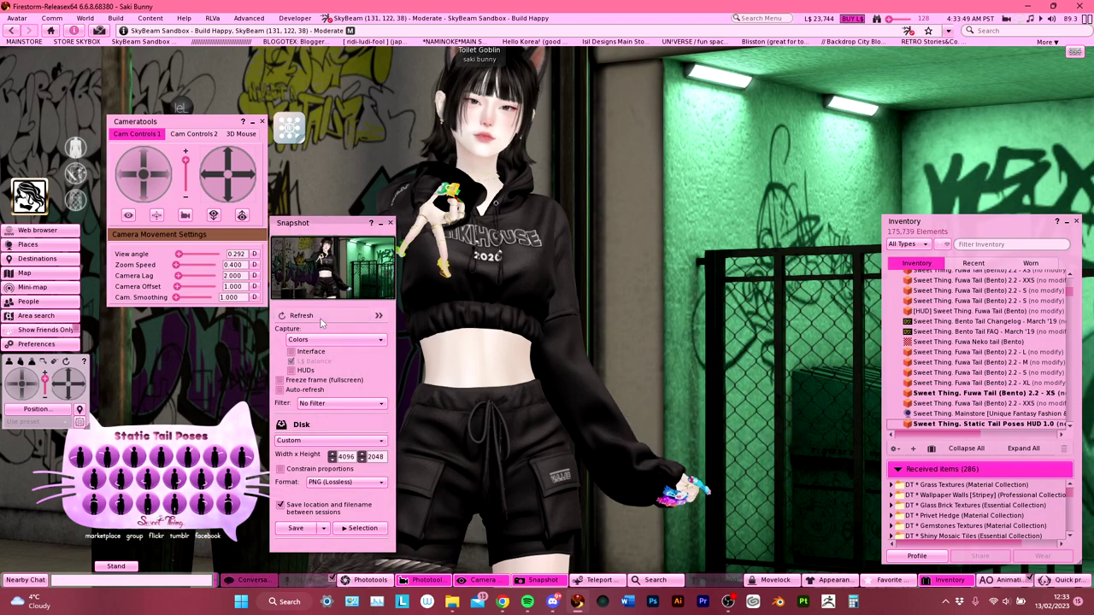
{"action": "left_click", "coordinate": [324, 529]}
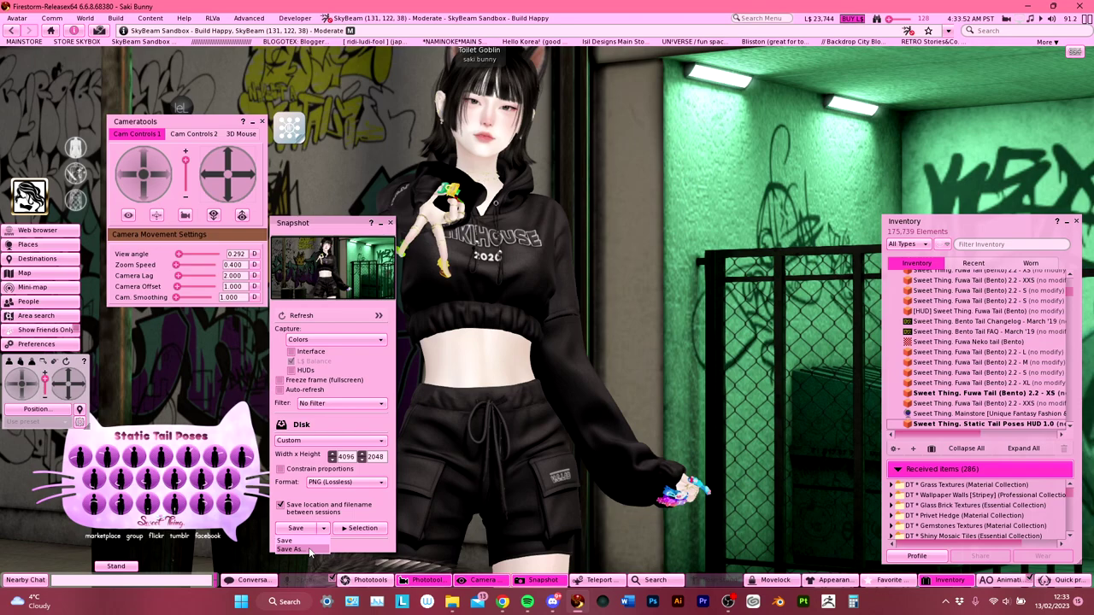
{"action": "left_click", "coordinate": [309, 552]}
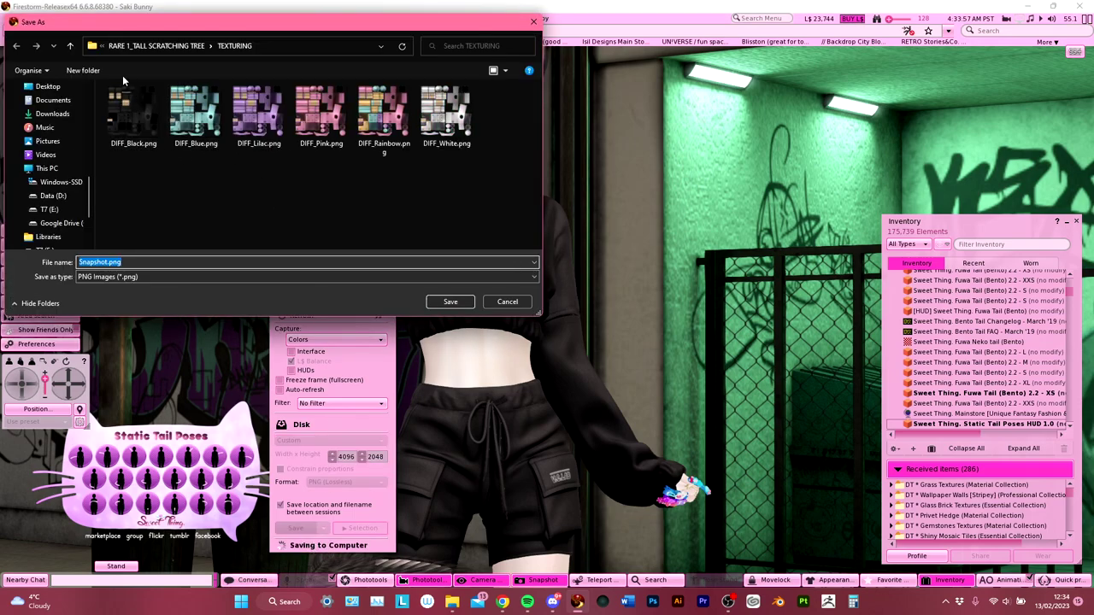
Navigate to the SECOND LIFE > BLOG PICS > 2023 > February folder.
{"action": "left_click", "coordinate": [118, 46]}
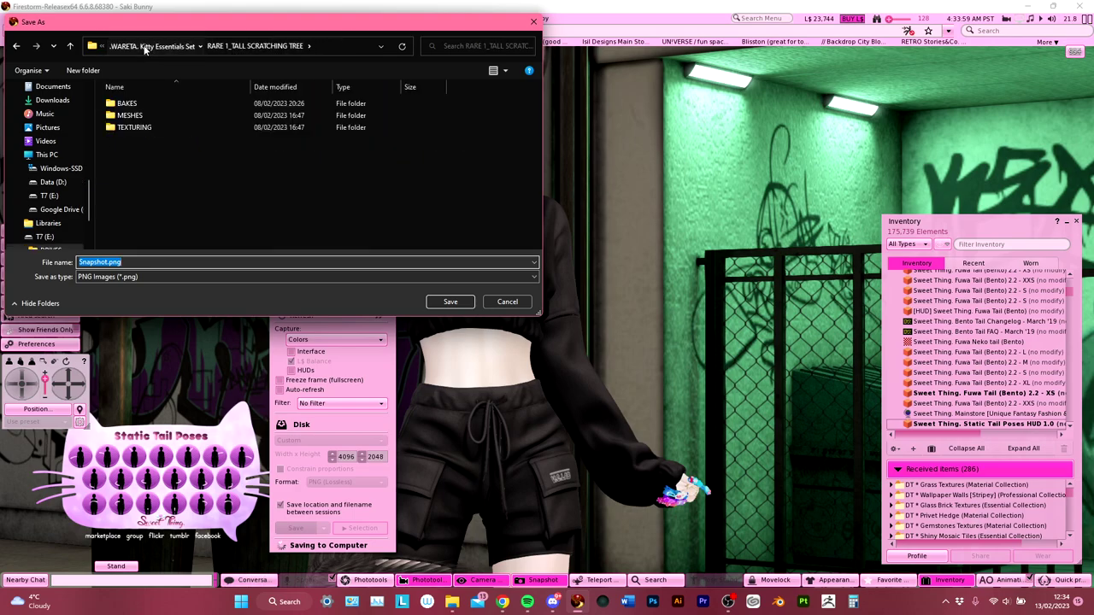
{"action": "left_click", "coordinate": [145, 46]}
{"action": "left_click", "coordinate": [115, 47]}
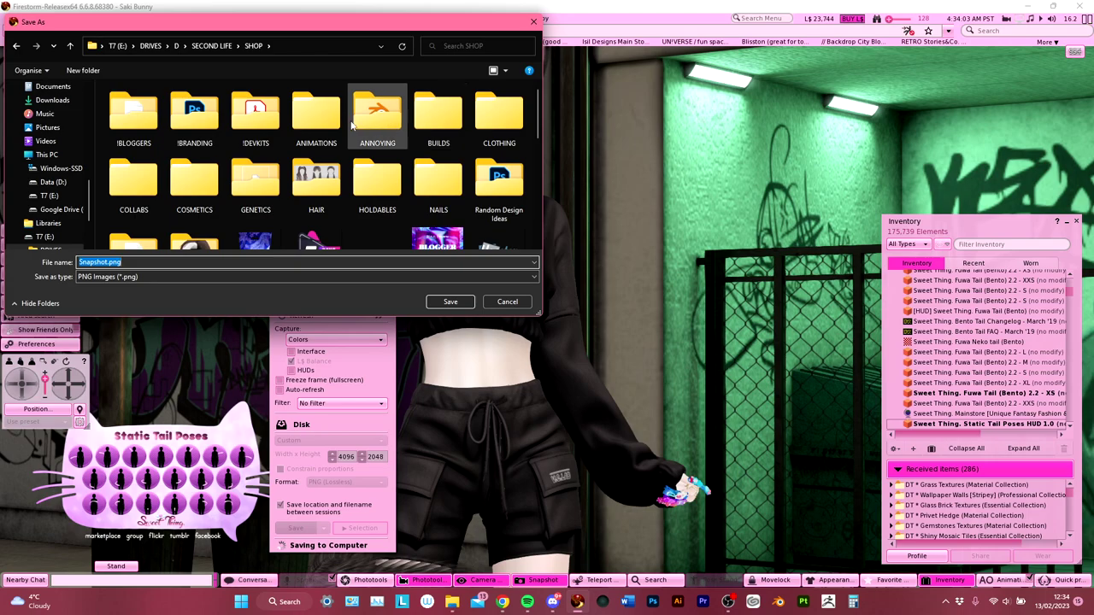
{"action": "left_click", "coordinate": [208, 46]}
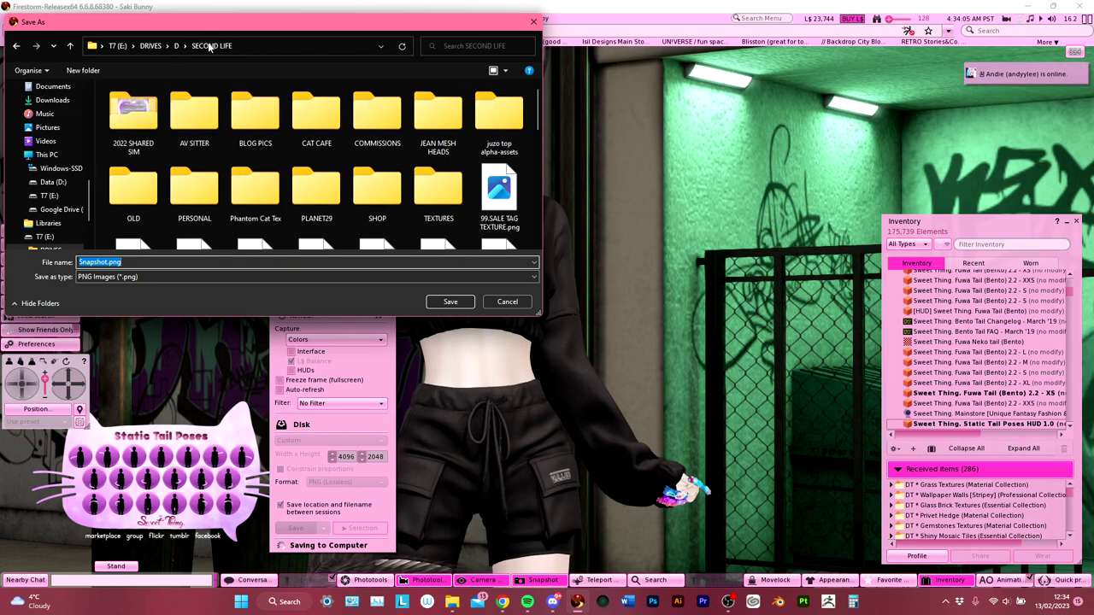
{"action": "double_click", "coordinate": [256, 119]}
{"action": "double_click", "coordinate": [134, 139]}
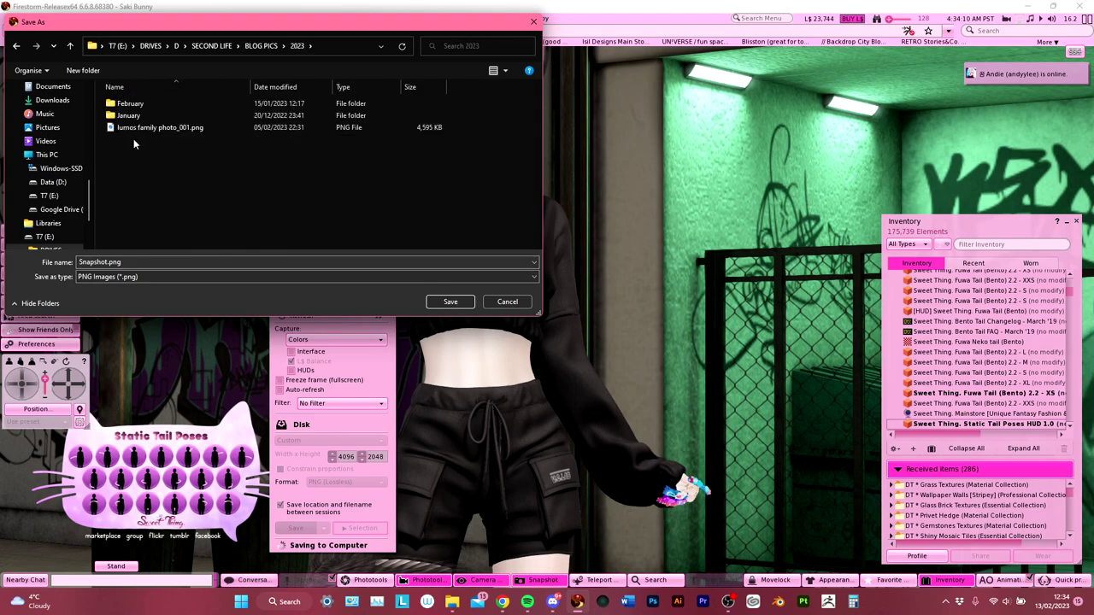
{"action": "double_click", "coordinate": [130, 103]}
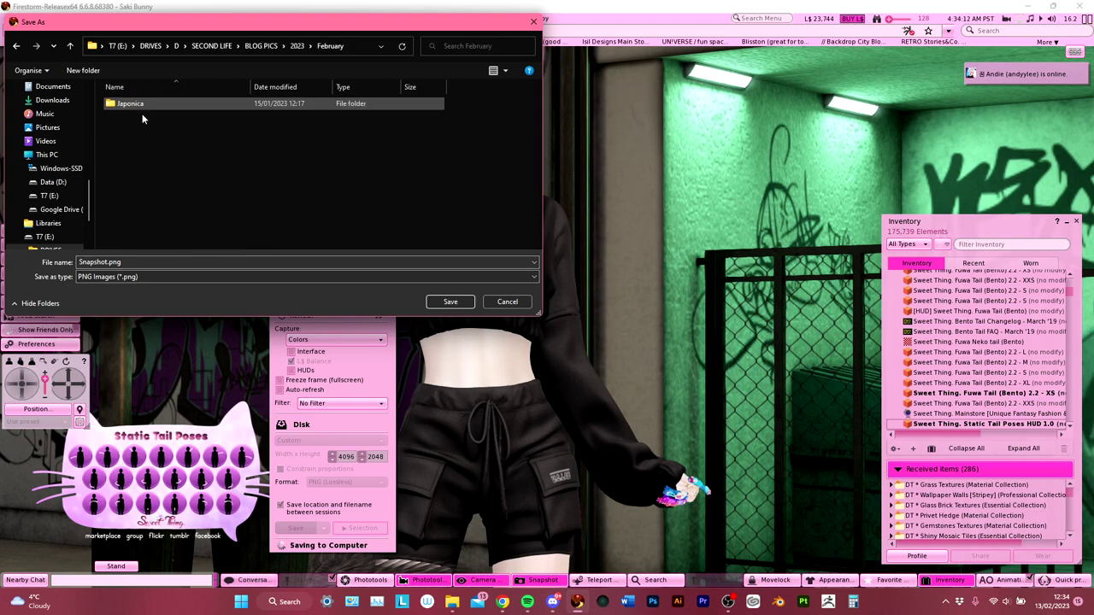
Create a new folder named Gyaru in February and save Snapshot.png inside it.
{"action": "right_click", "coordinate": [176, 190]}
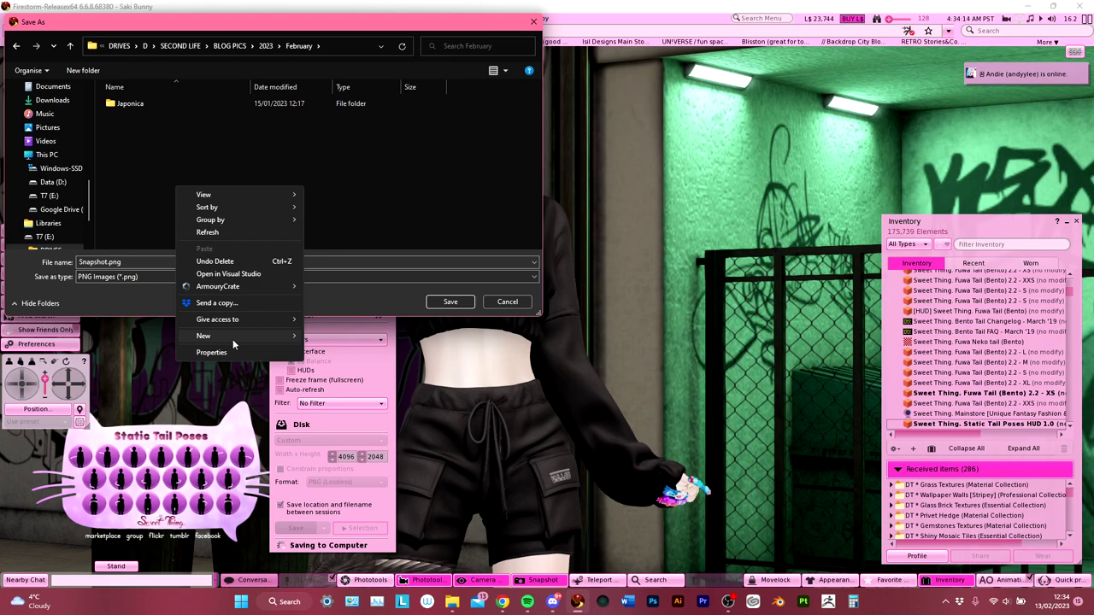
{"action": "mouse_move", "coordinate": [232, 339]}
{"action": "left_click", "coordinate": [365, 338]}
{"action": "type", "text": "Gy"}
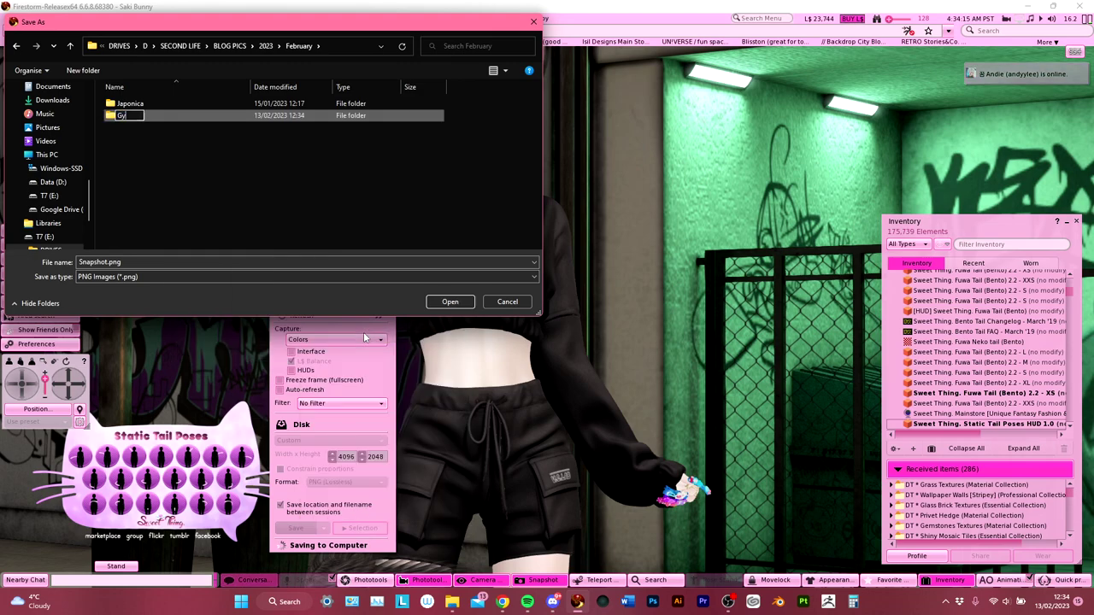
{"action": "type", "text": "aru"}
{"action": "key", "text": "Return"}
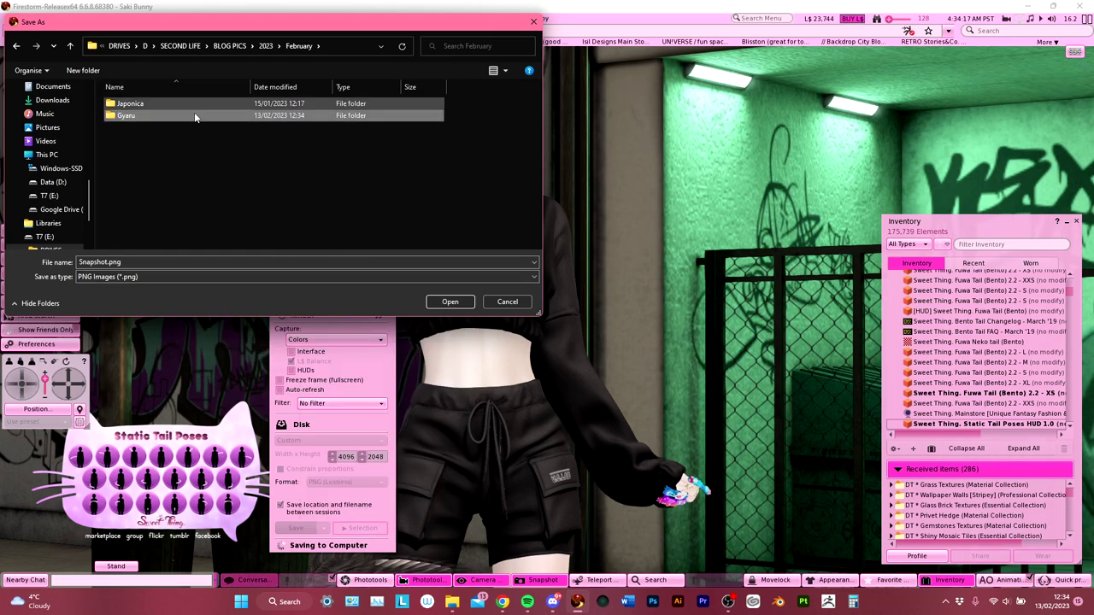
{"action": "double_click", "coordinate": [189, 117]}
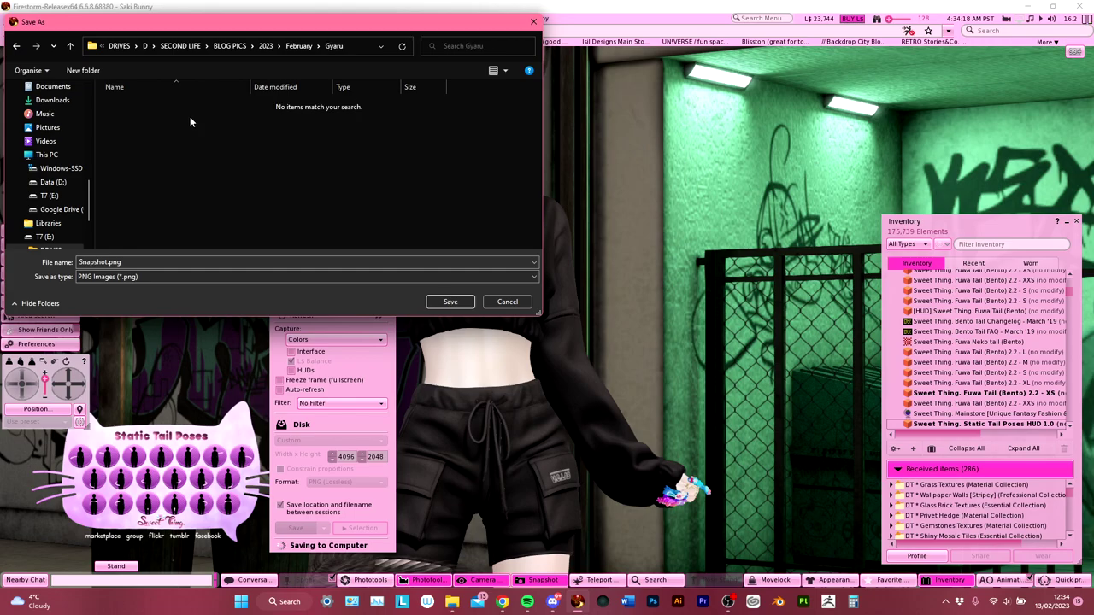
{"action": "left_click", "coordinate": [451, 302]}
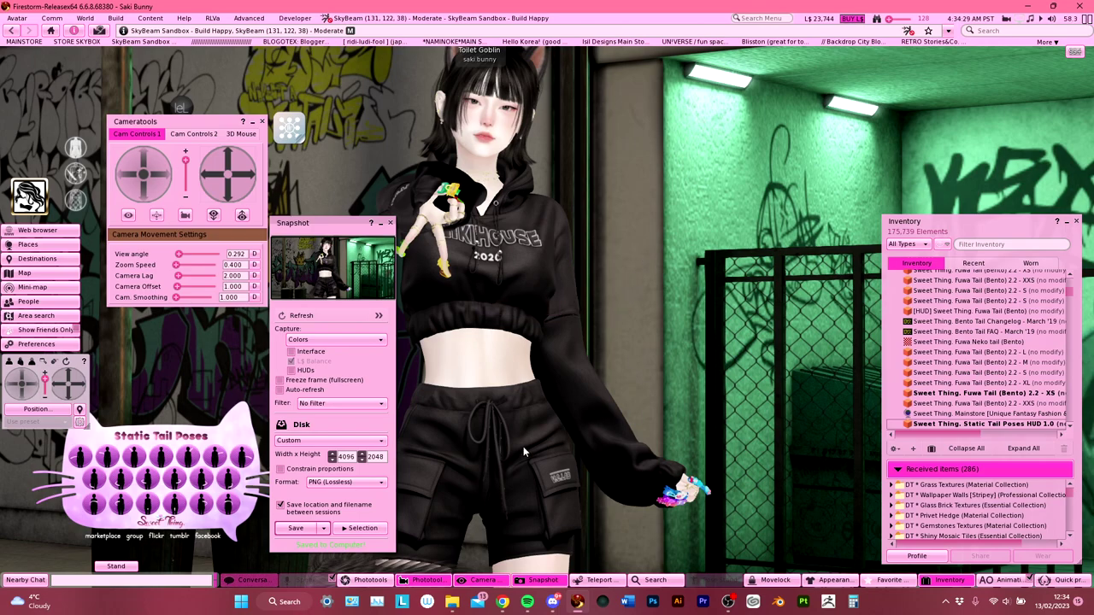
Open and dismiss the Save options, then close the Snapshot window.
{"action": "left_click", "coordinate": [323, 529]}
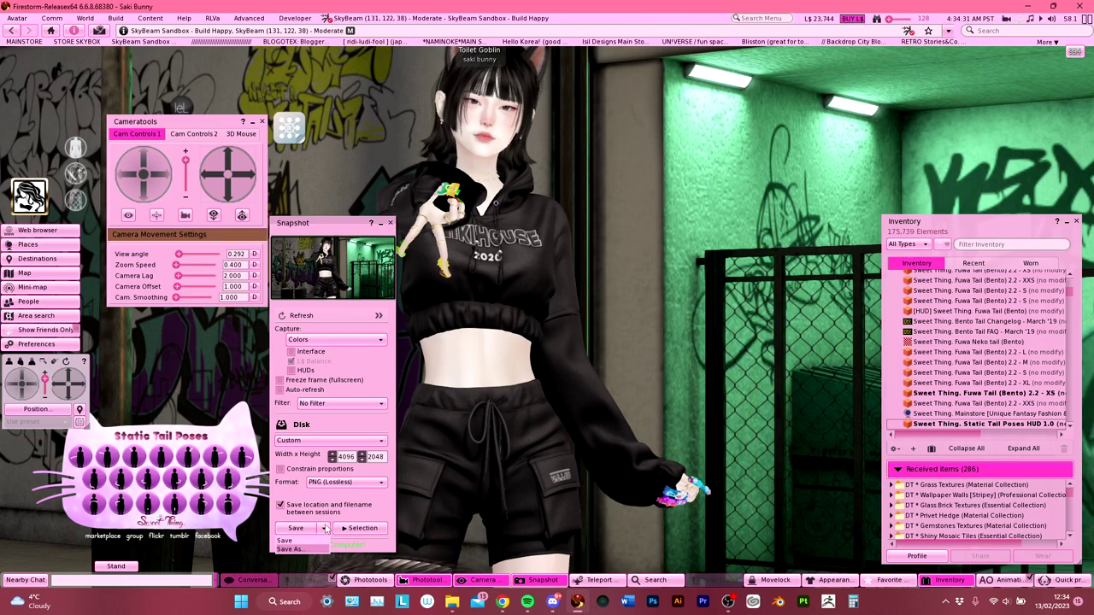
{"action": "left_click", "coordinate": [325, 528]}
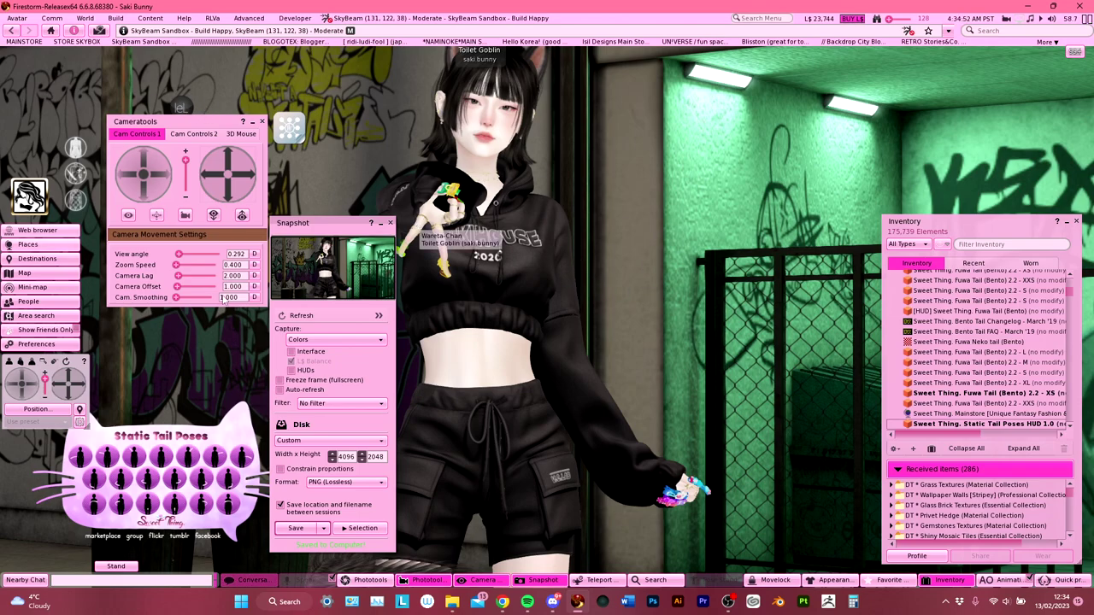
{"action": "left_click", "coordinate": [390, 224]}
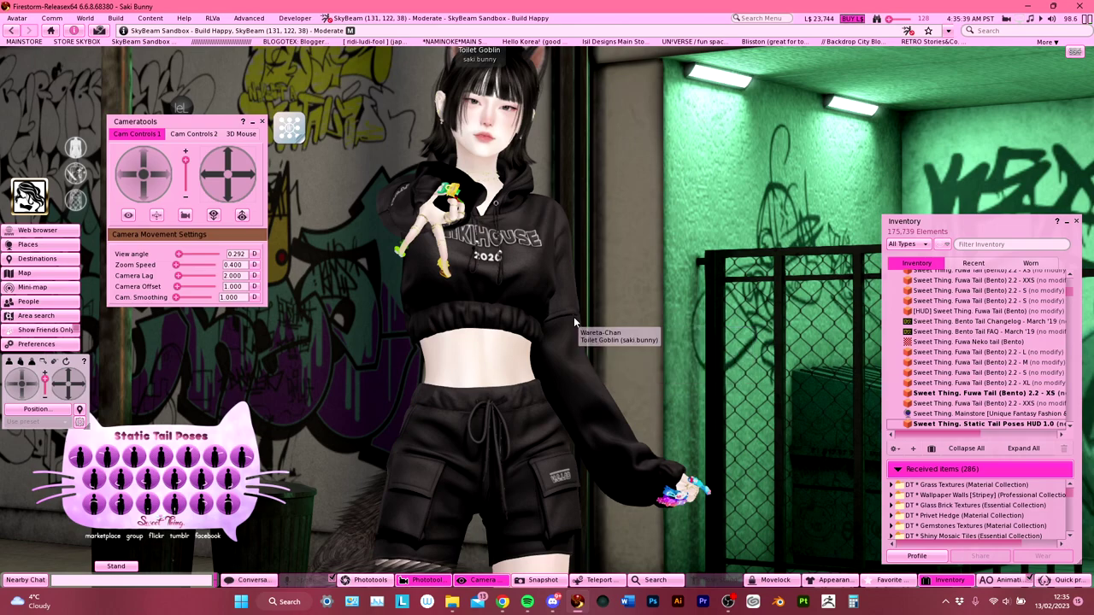
Edit the STAND pose platform, drag it upward by its Z arrow, and close the Build window.
{"action": "scroll", "coordinate": [577, 318], "scroll_direction": "down", "scroll_amount": 5}
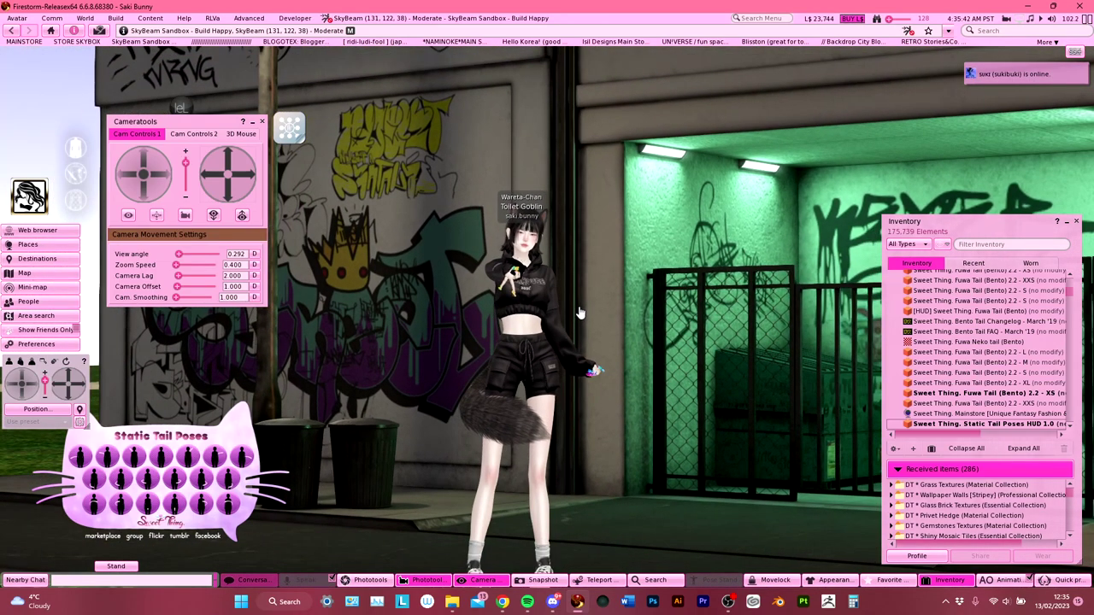
{"action": "scroll", "coordinate": [578, 313], "scroll_direction": "down", "scroll_amount": 3}
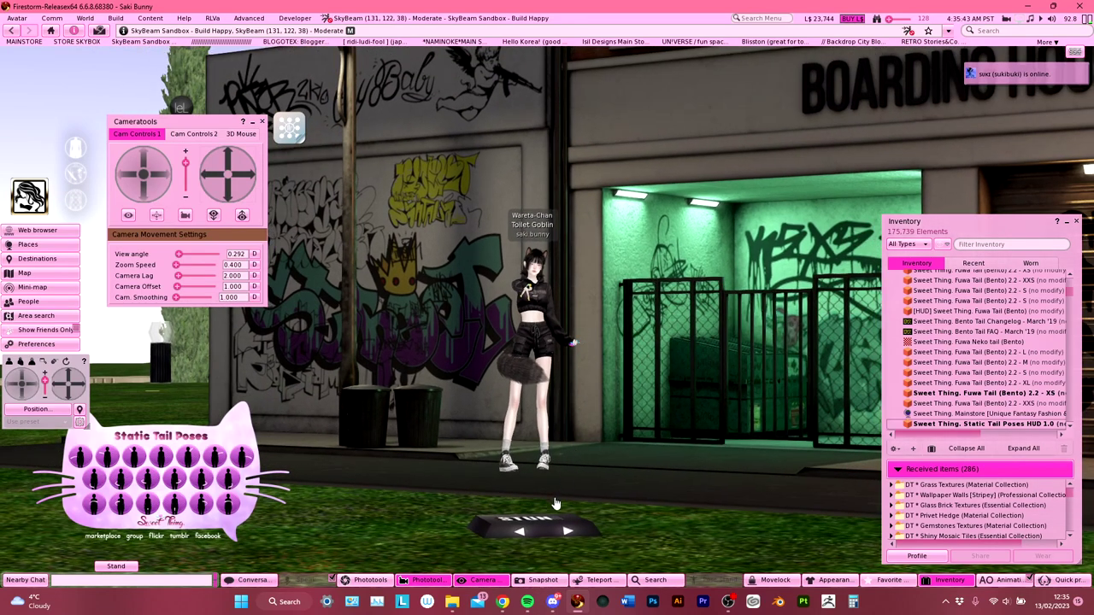
{"action": "right_click", "coordinate": [548, 523]}
{"action": "left_click", "coordinate": [568, 542]}
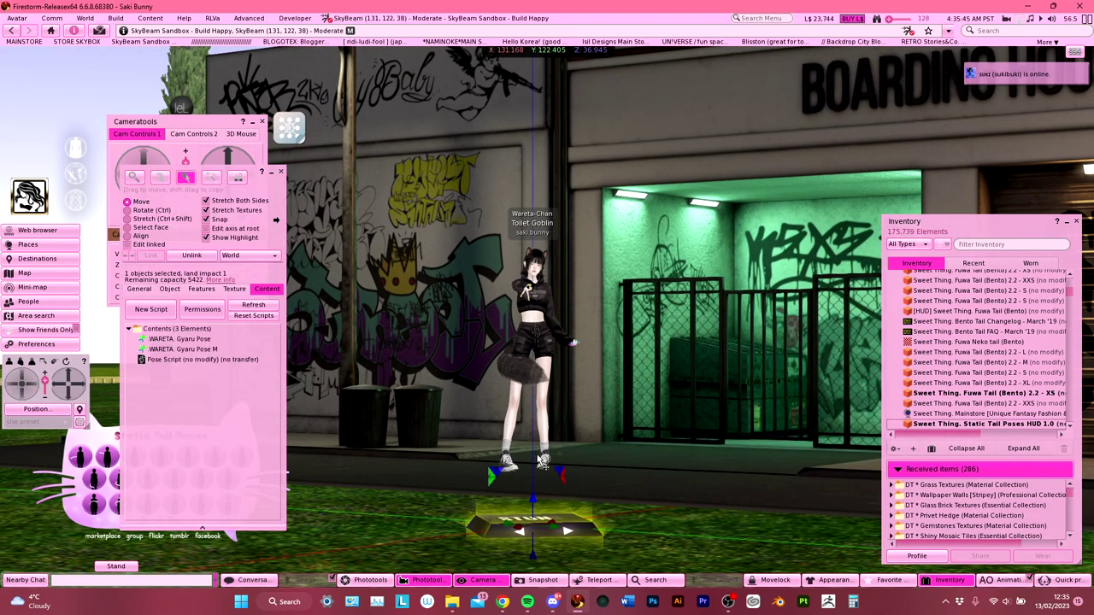
{"action": "left_click_drag", "start_coordinate": [536, 508], "coordinate": [578, 155]}
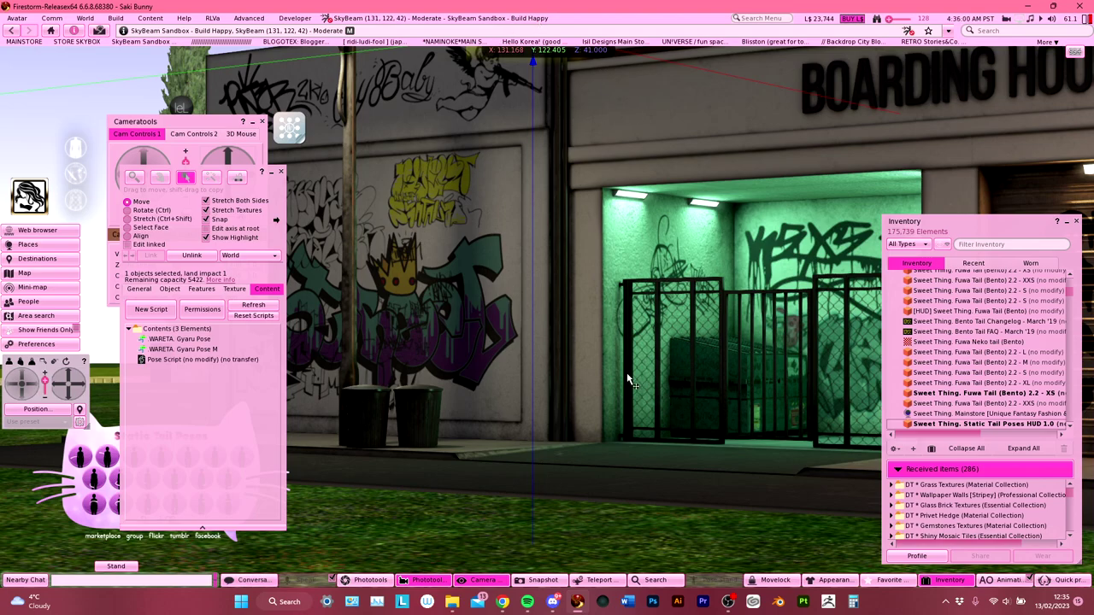
{"action": "left_click", "coordinate": [283, 174]}
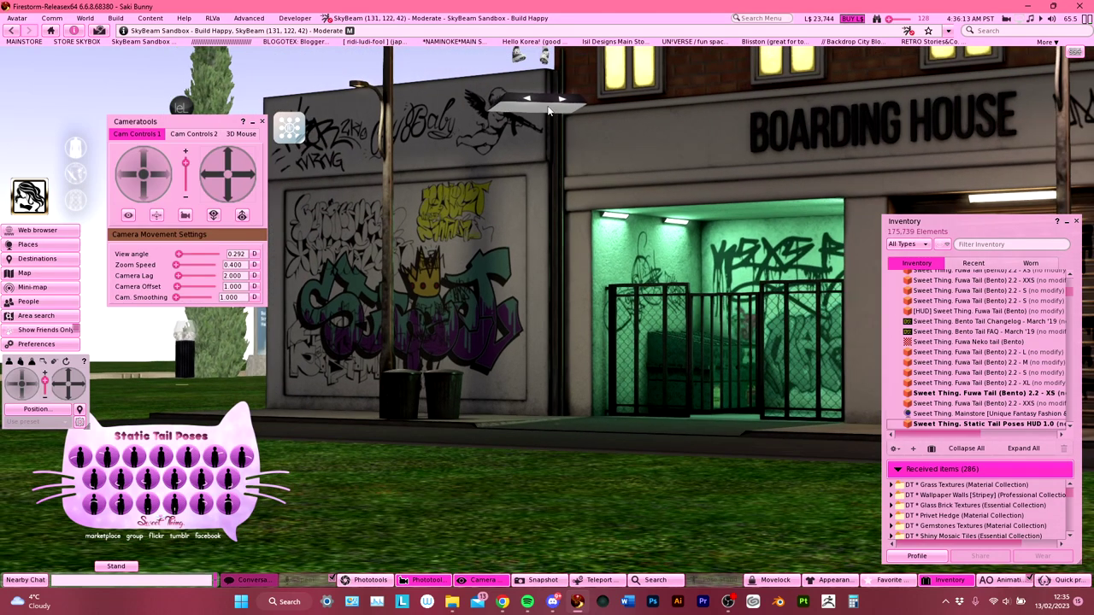
Set the pose platform's Position Z to 41 m in the Object tab, then close Build.
{"action": "right_click", "coordinate": [566, 104]}
{"action": "left_click", "coordinate": [570, 135]}
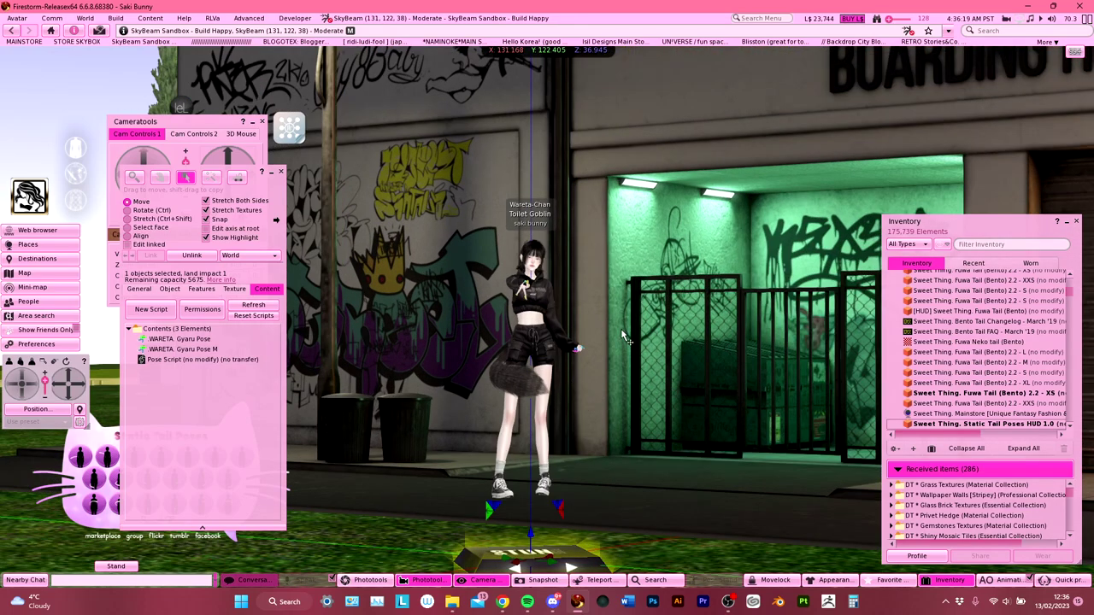
{"action": "left_click", "coordinate": [169, 288]}
{"action": "left_click", "coordinate": [159, 386]}
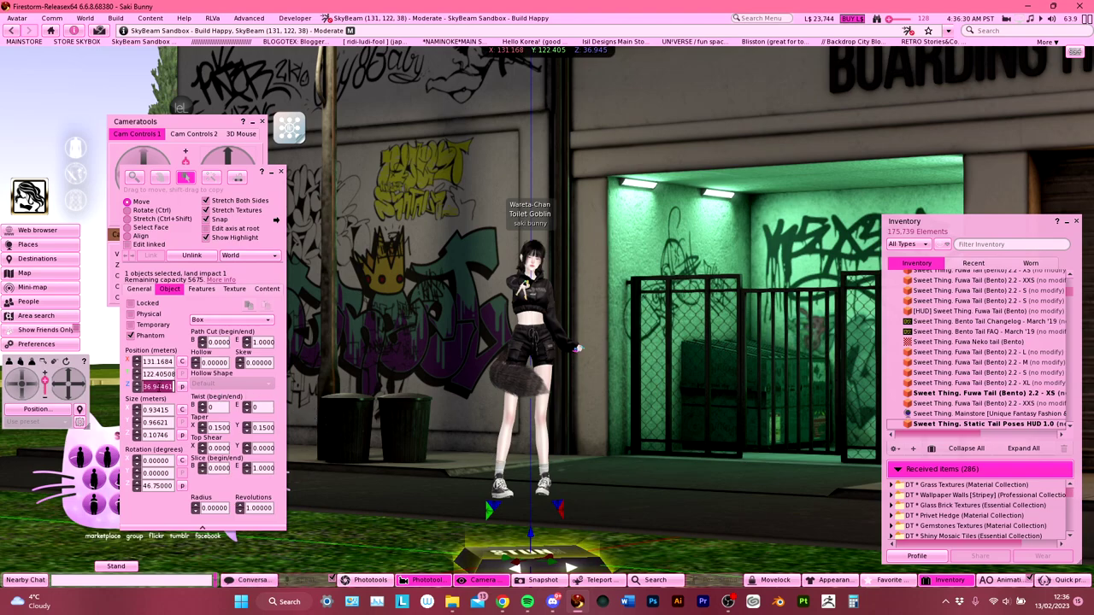
{"action": "key", "text": "ctrl"}
{"action": "left_click_drag", "start_coordinate": [531, 543], "coordinate": [530, 111]}
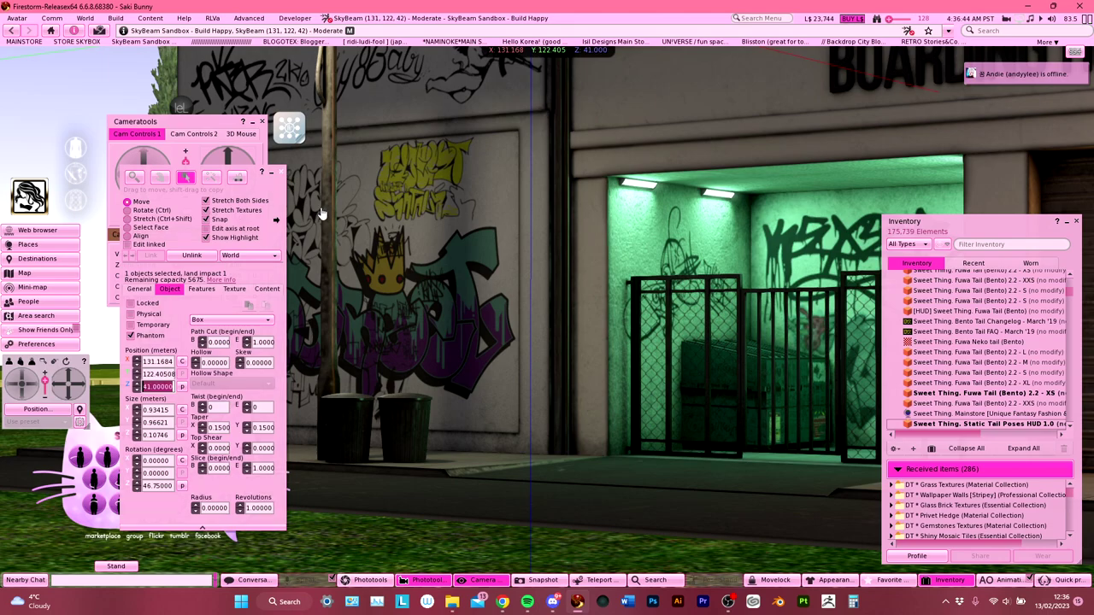
{"action": "left_click", "coordinate": [280, 172]}
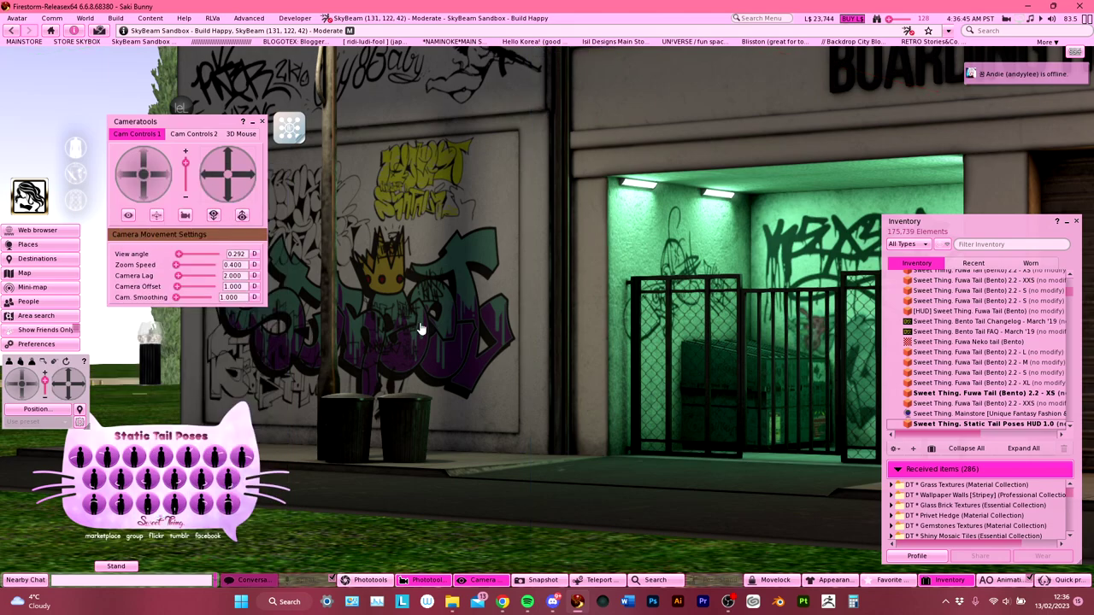
Load the stored camera view, open Snapshot, and zoom out to show the whole Boarding House.
{"action": "left_click", "coordinate": [241, 215]}
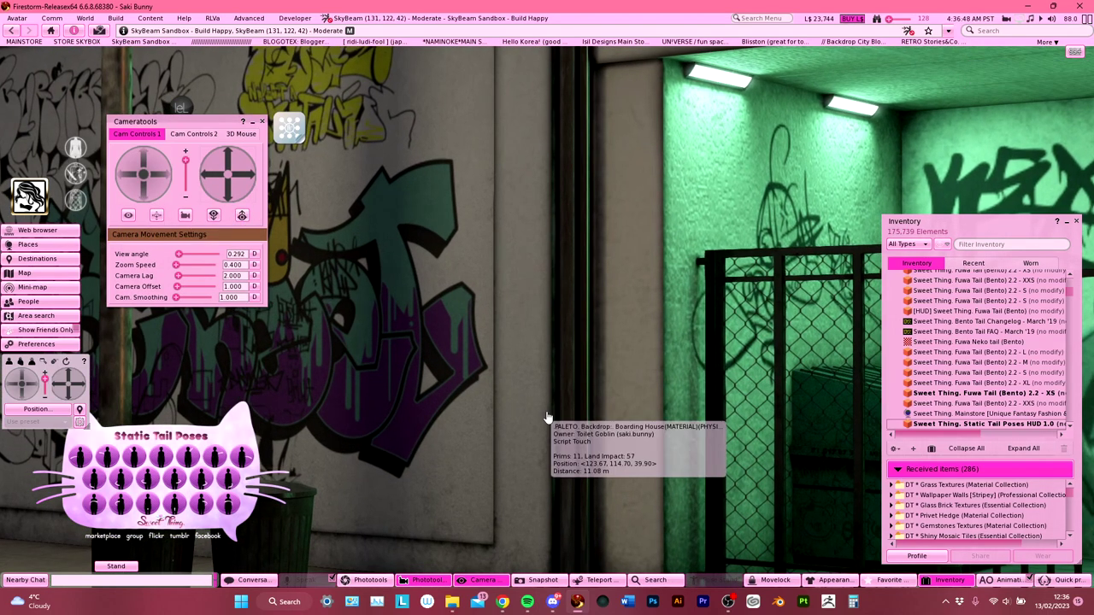
{"action": "left_click", "coordinate": [538, 581]}
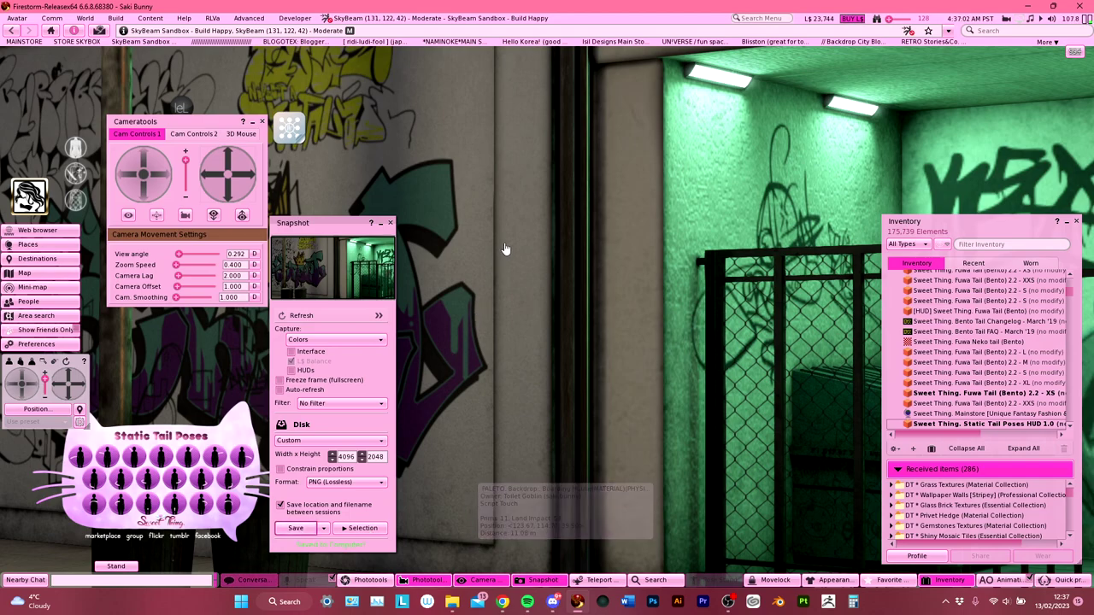
{"action": "scroll", "coordinate": [512, 220], "scroll_direction": "down", "scroll_amount": 3}
{"action": "scroll", "coordinate": [513, 216], "scroll_direction": "down", "scroll_amount": 5}
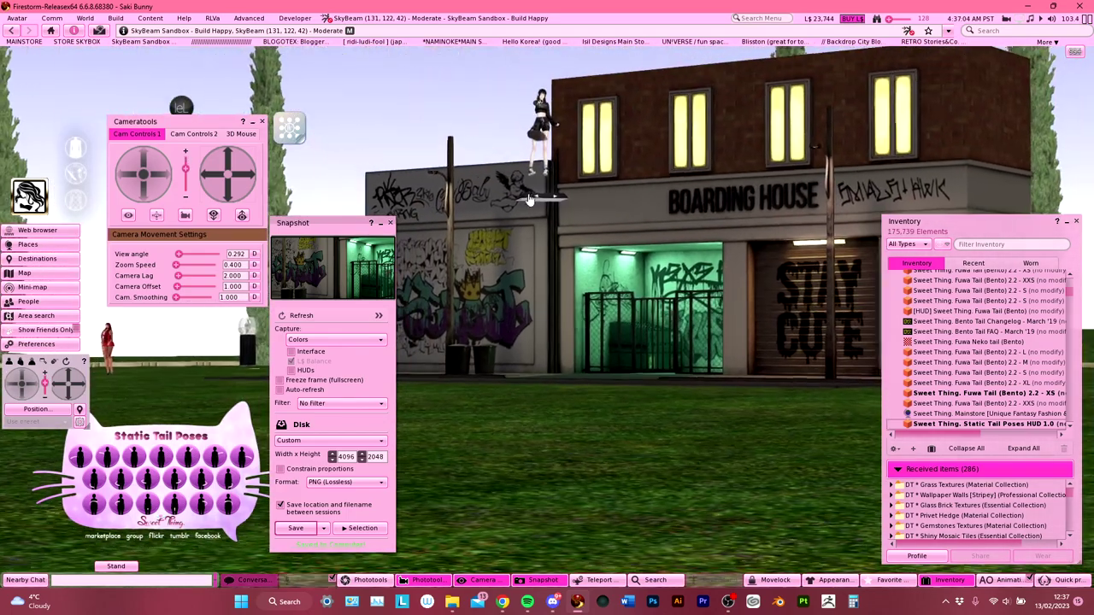
Restore the pose platform's Position Z to 36.94461 and close the Build window.
{"action": "right_click", "coordinate": [544, 200]}
{"action": "left_click", "coordinate": [558, 217]}
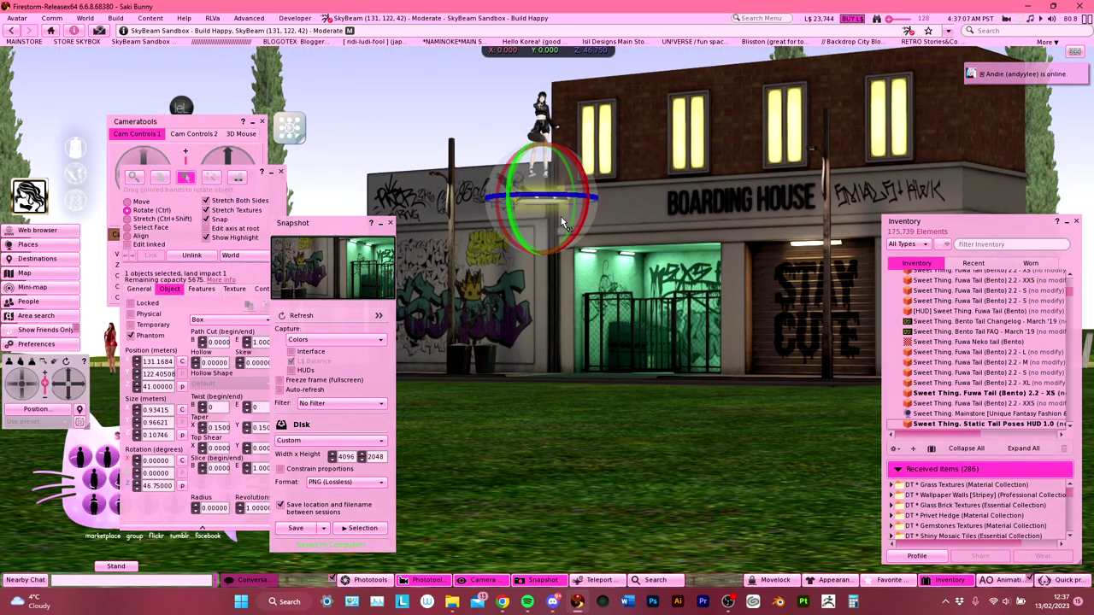
{"action": "left_click", "coordinate": [157, 386]}
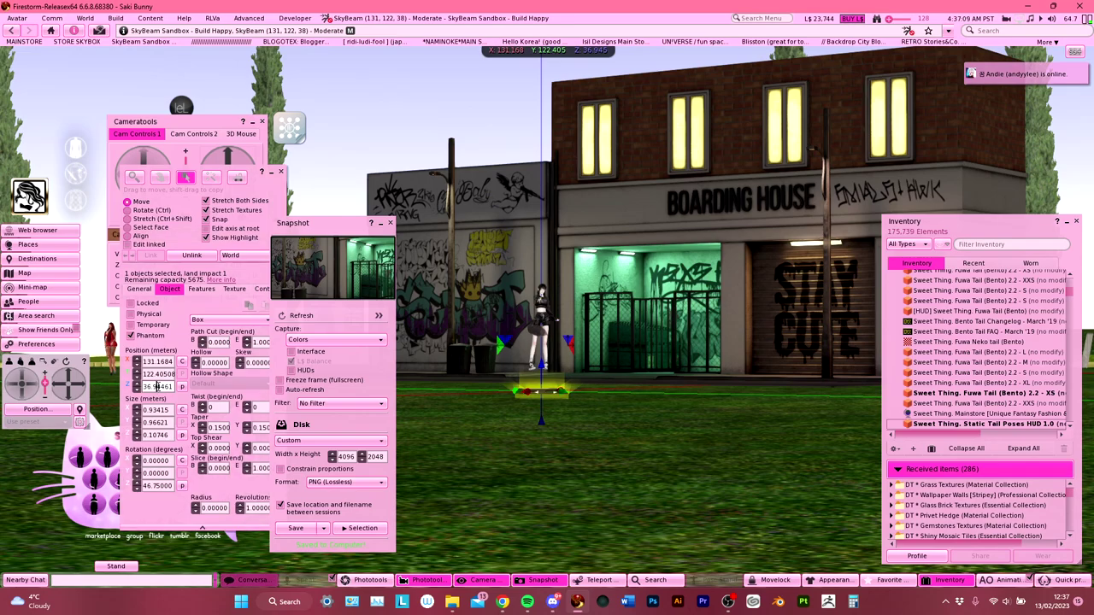
{"action": "key", "text": "ctrl+c"}
{"action": "left_click", "coordinate": [281, 172]}
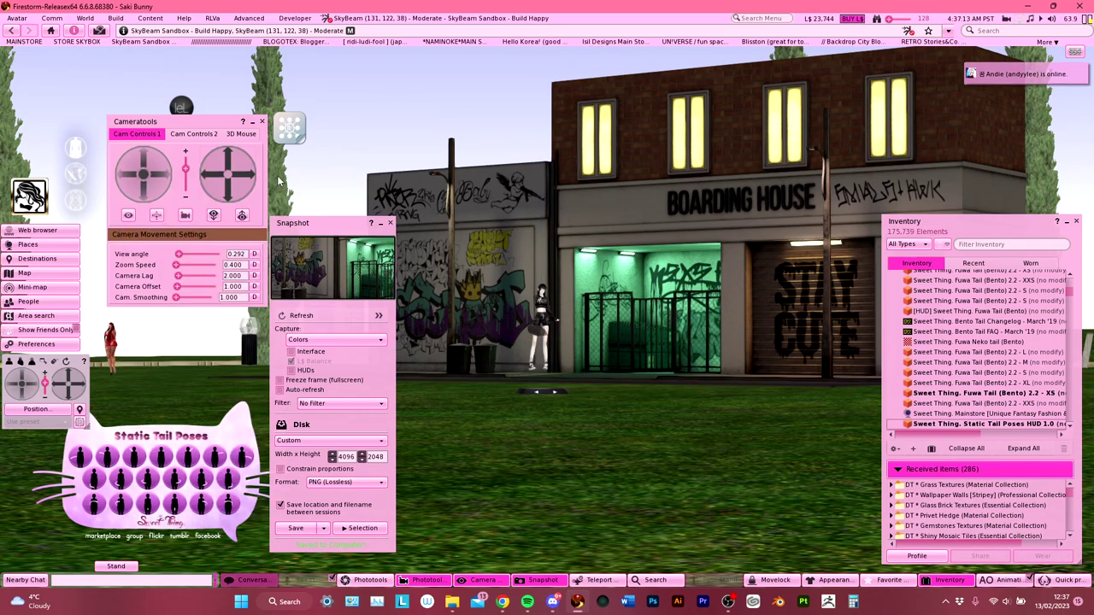
Close the Snapshot window, refocus the camera on the avatar, and bring up the backdrop wall's menu.
{"action": "left_click", "coordinate": [390, 223]}
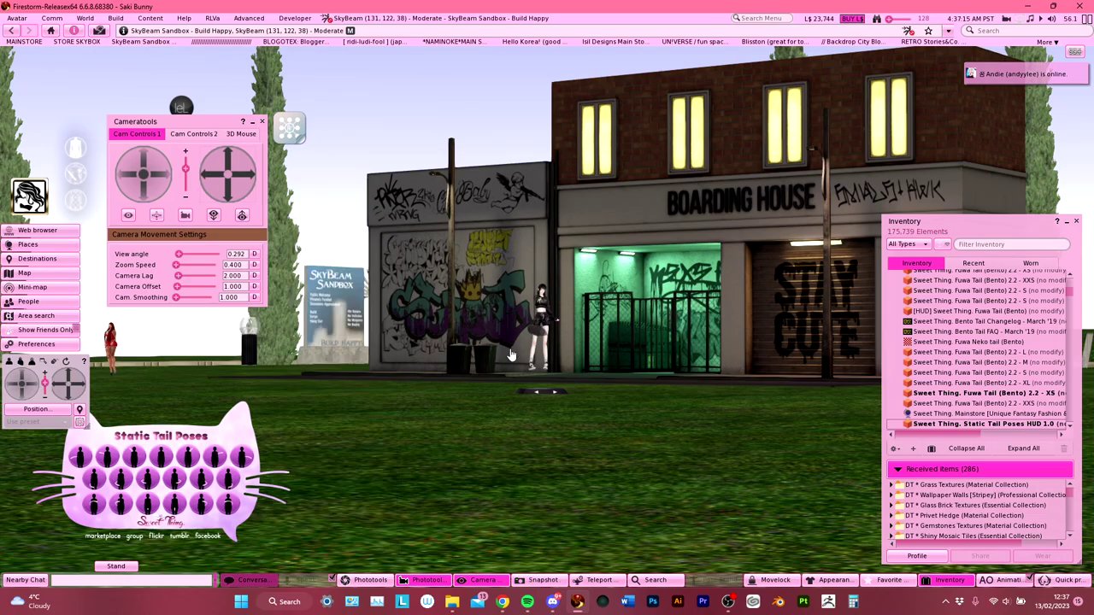
{"action": "left_click", "coordinate": [540, 329], "text": "alt"}
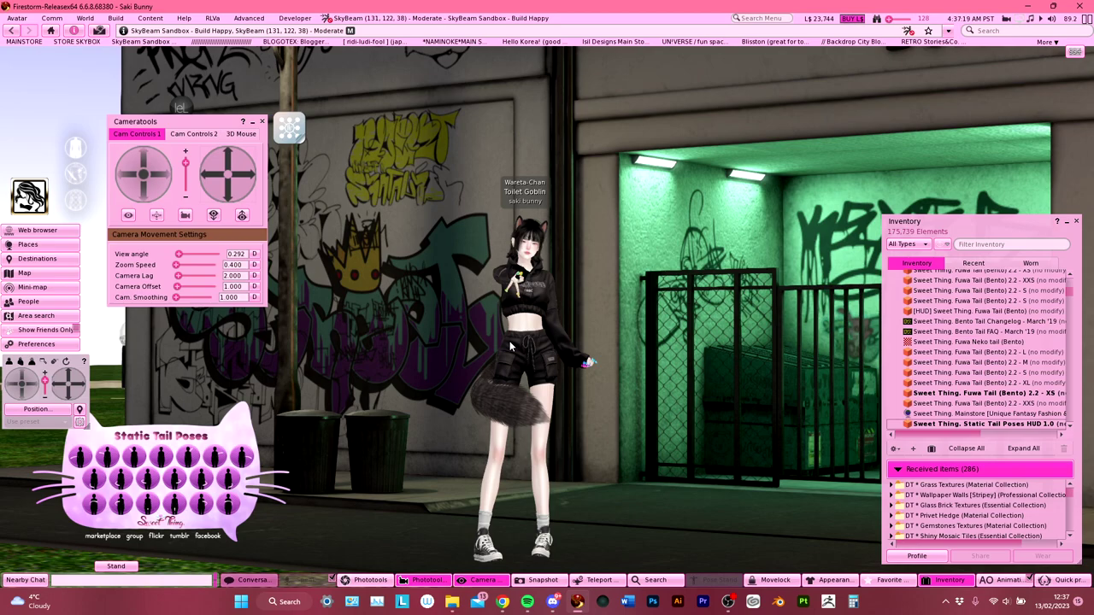
{"action": "right_click", "coordinate": [658, 224]}
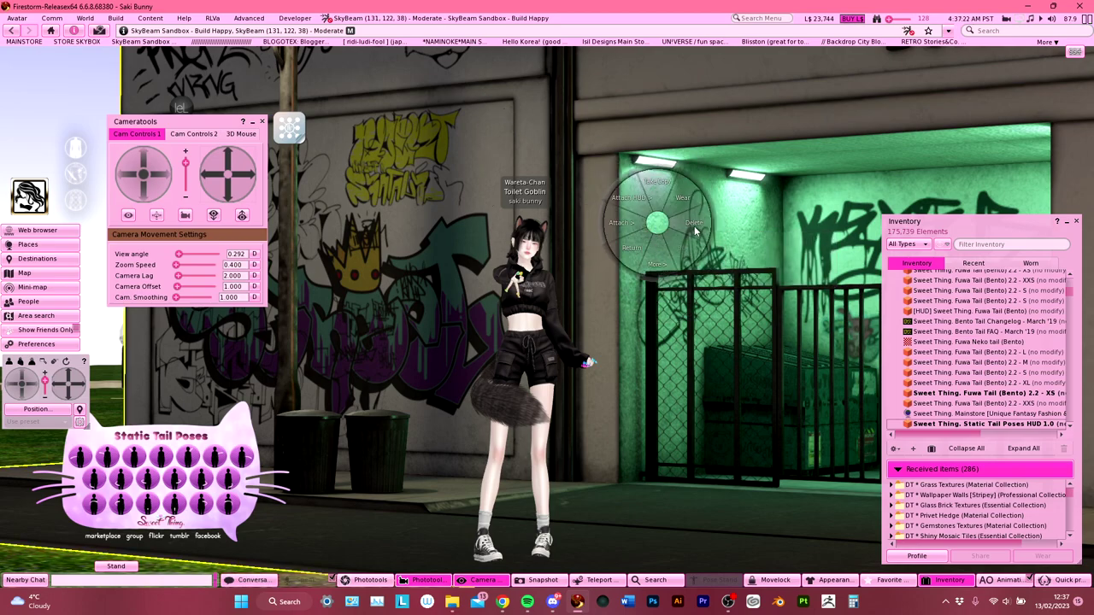
Touch the backdrop wall to teleport back to the SkyBeam Sandbox ground.
{"action": "left_click", "coordinate": [692, 229]}
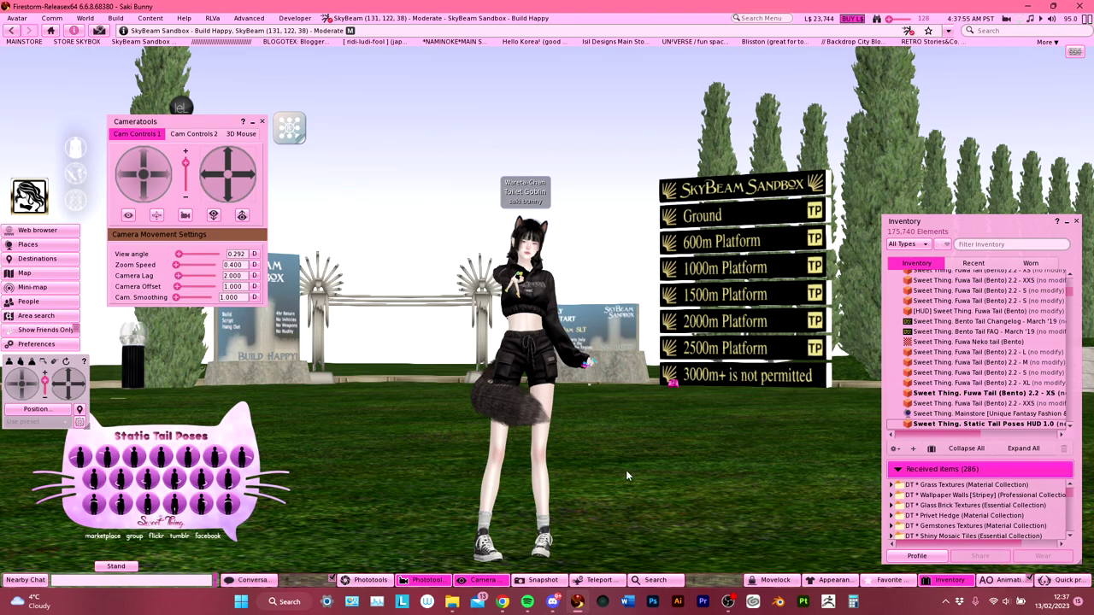
Rez a new box on the ground beside the avatar.
{"action": "right_click", "coordinate": [605, 513]}
{"action": "left_click", "coordinate": [629, 492]}
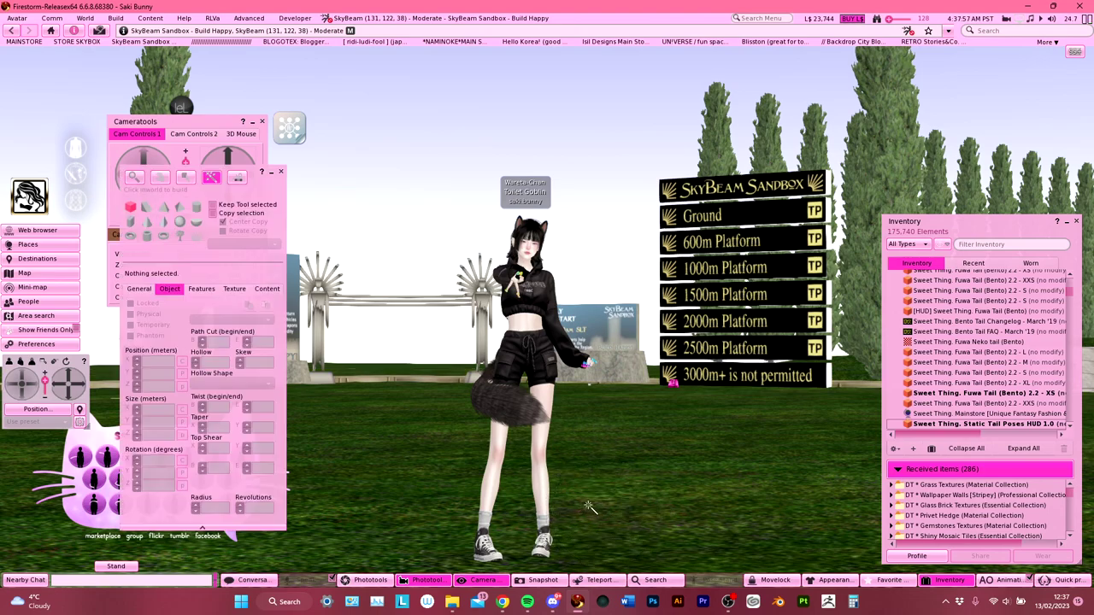
{"action": "left_click", "coordinate": [590, 500]}
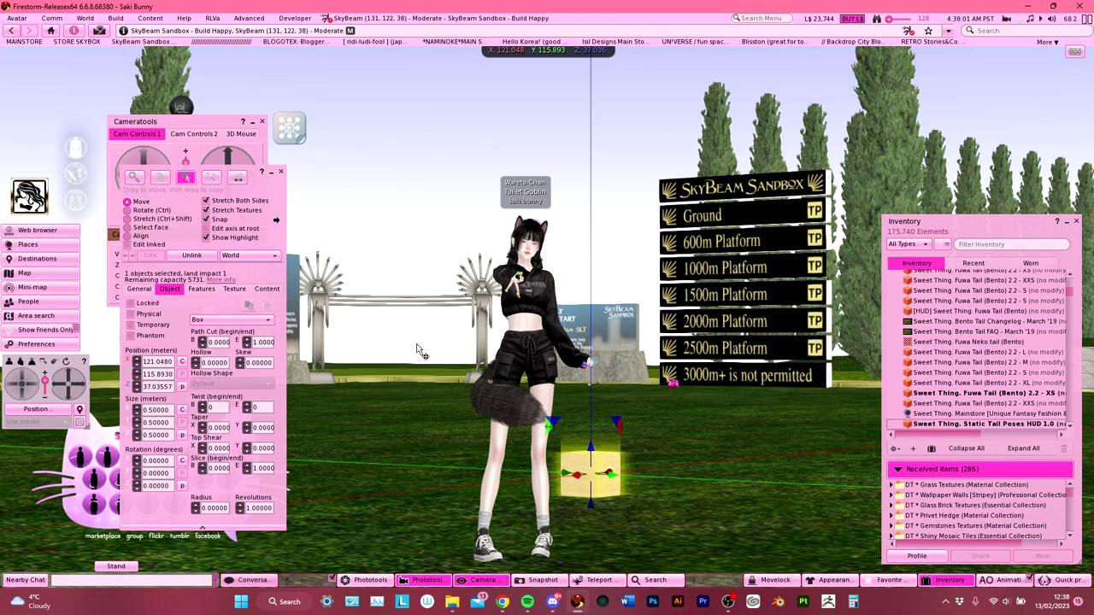
Make the box full bright and apply the Blank white texture.
{"action": "left_click", "coordinate": [232, 290]}
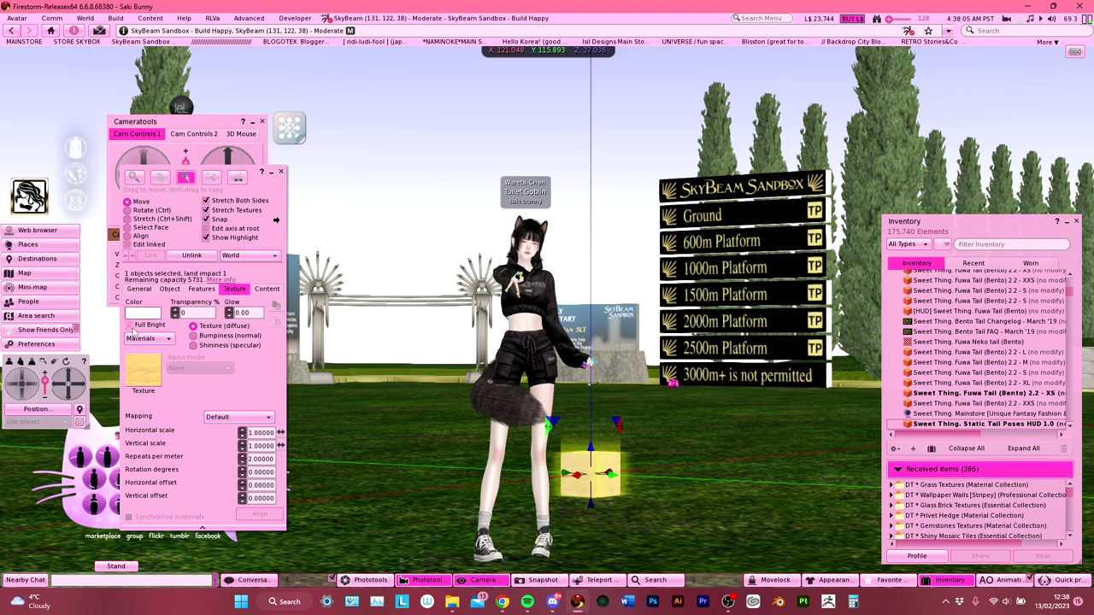
{"action": "left_click", "coordinate": [129, 325]}
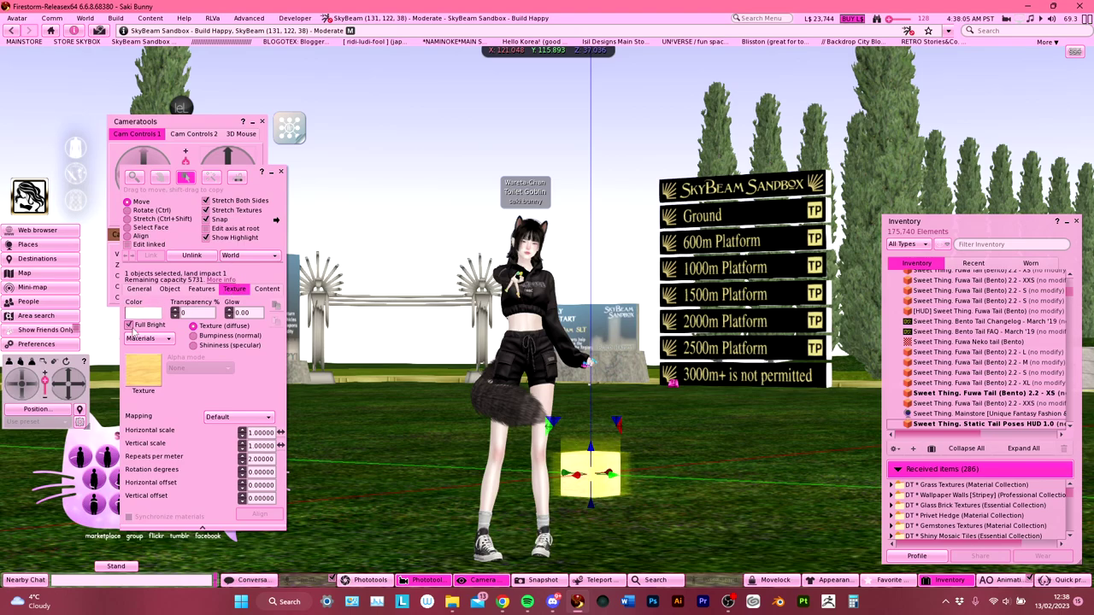
{"action": "left_click", "coordinate": [141, 369]}
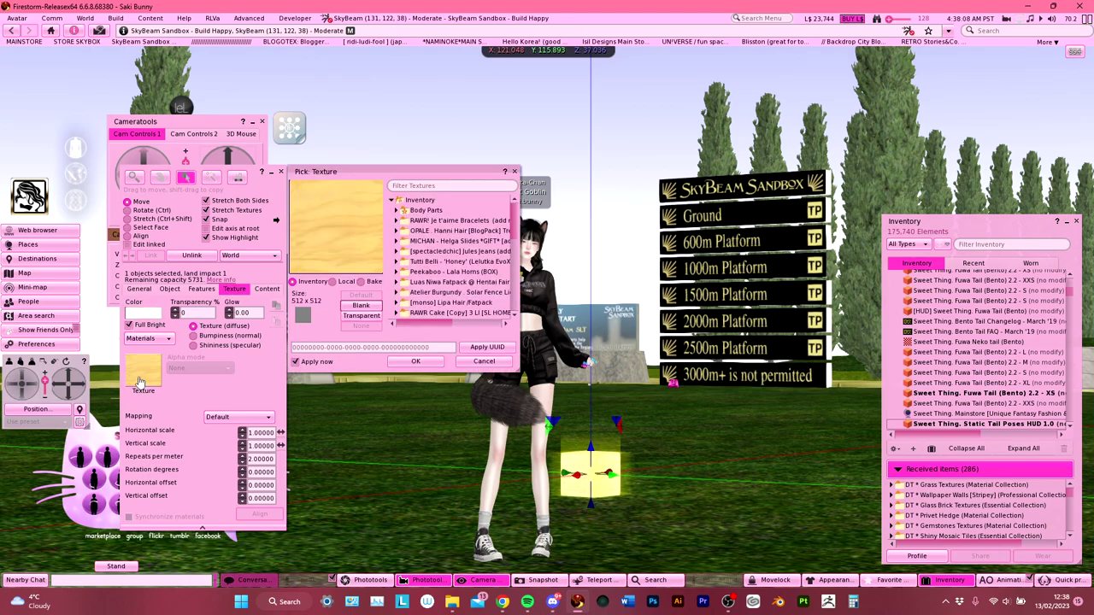
{"action": "left_click", "coordinate": [361, 305]}
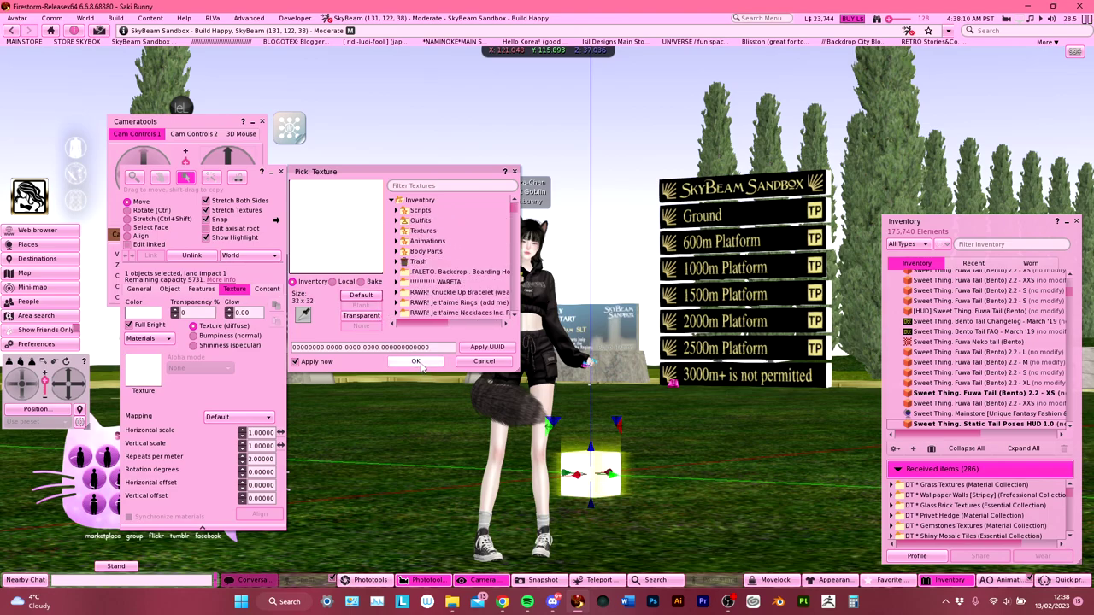
{"action": "left_click", "coordinate": [419, 365]}
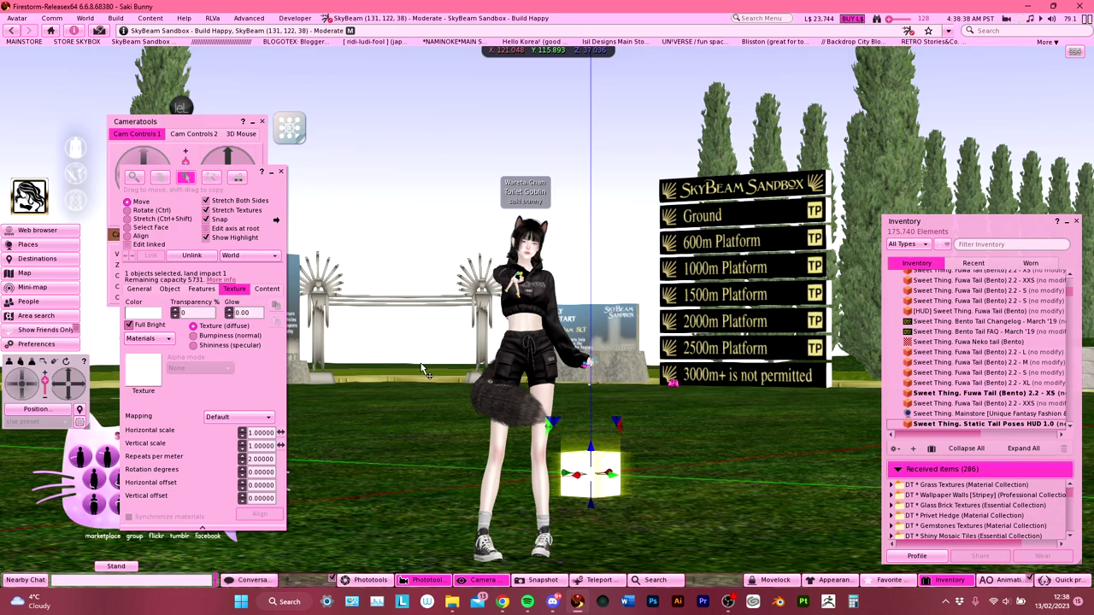
Rotate the white box and widen it sideways.
{"action": "key", "text": "ctrl"}
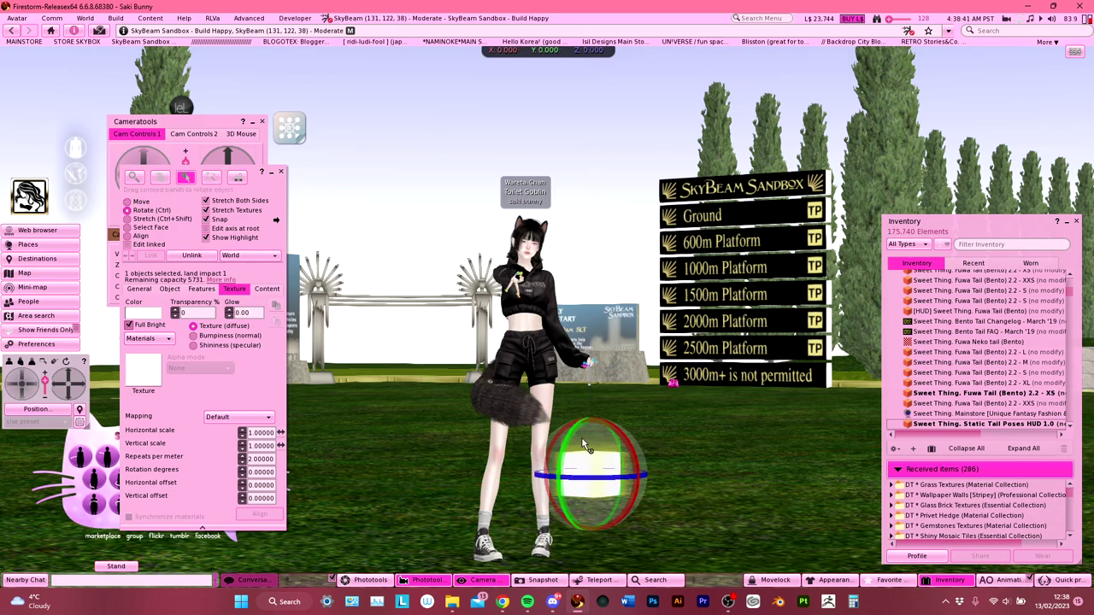
{"action": "left_click_drag", "start_coordinate": [601, 486], "coordinate": [543, 496]}
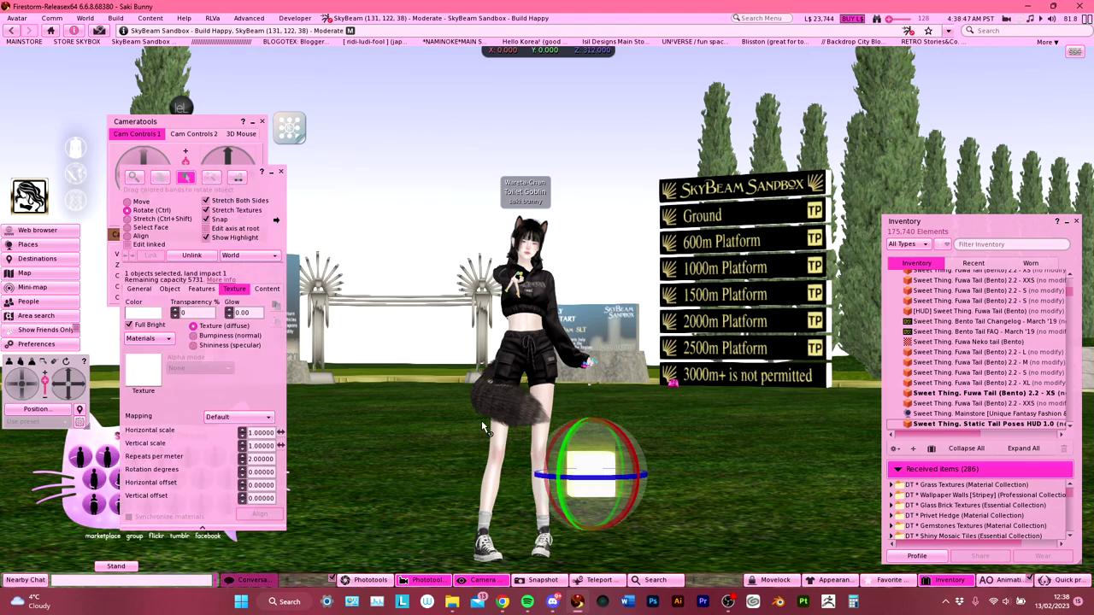
{"action": "key", "text": "ctrl+shift"}
{"action": "left_click_drag", "start_coordinate": [574, 476], "coordinate": [425, 478]}
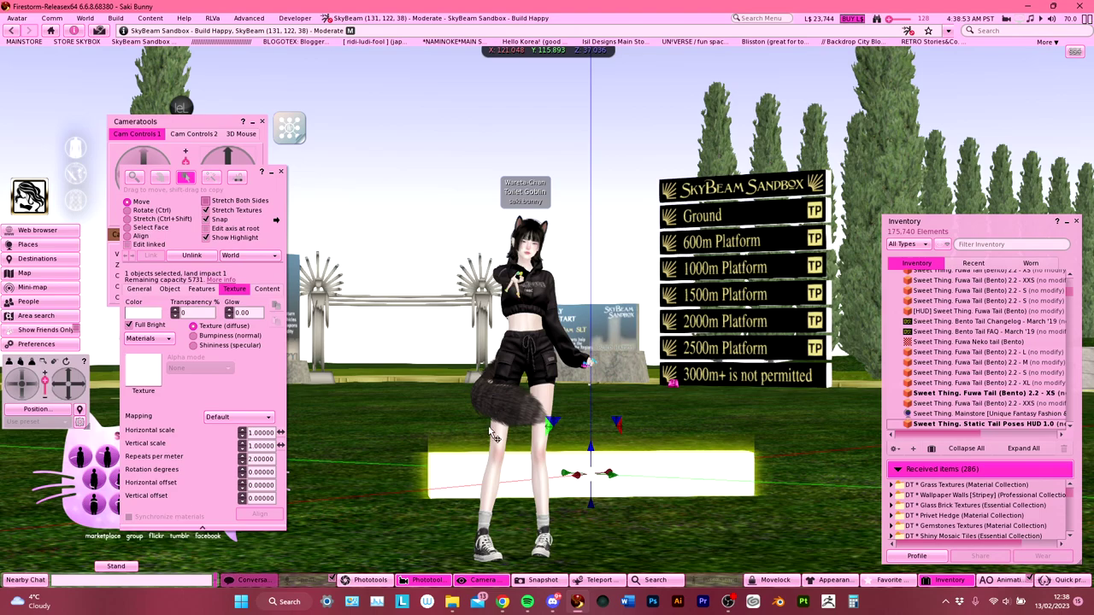
Stretch the panel further left, much taller and to the right, then close the build editor.
{"action": "left_click_drag", "start_coordinate": [426, 475], "coordinate": [247, 481]}
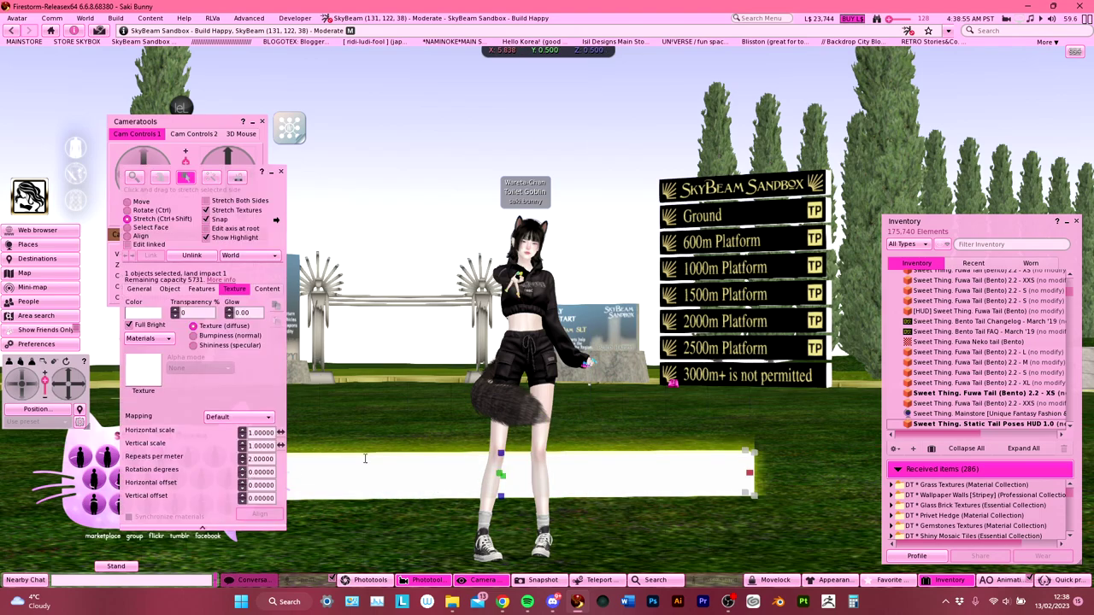
{"action": "left_click_drag", "start_coordinate": [504, 452], "coordinate": [554, 43]}
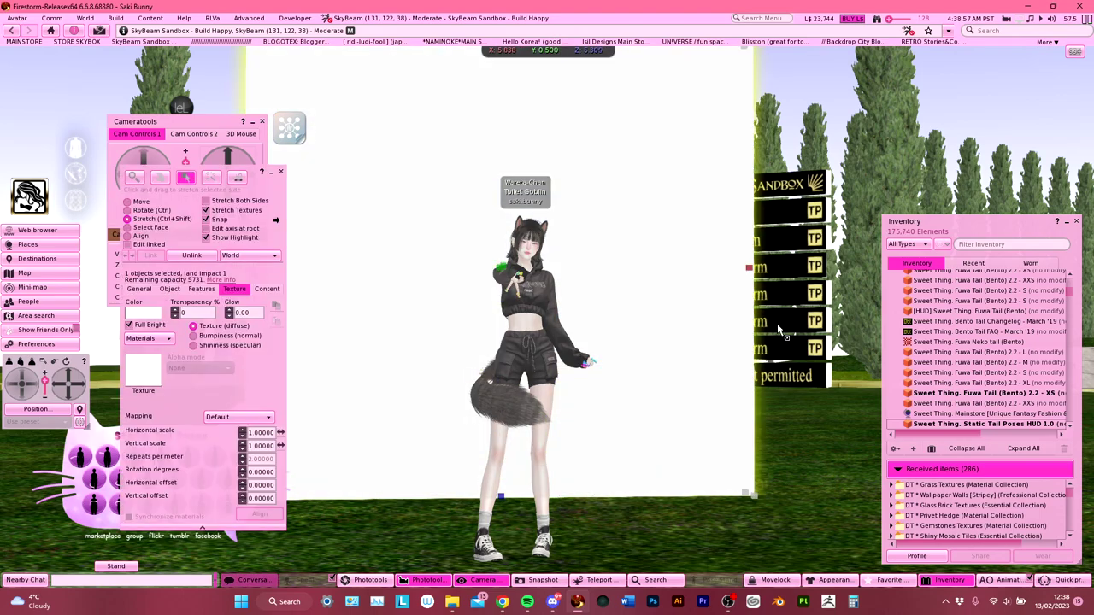
{"action": "left_click_drag", "start_coordinate": [752, 270], "coordinate": [841, 276]}
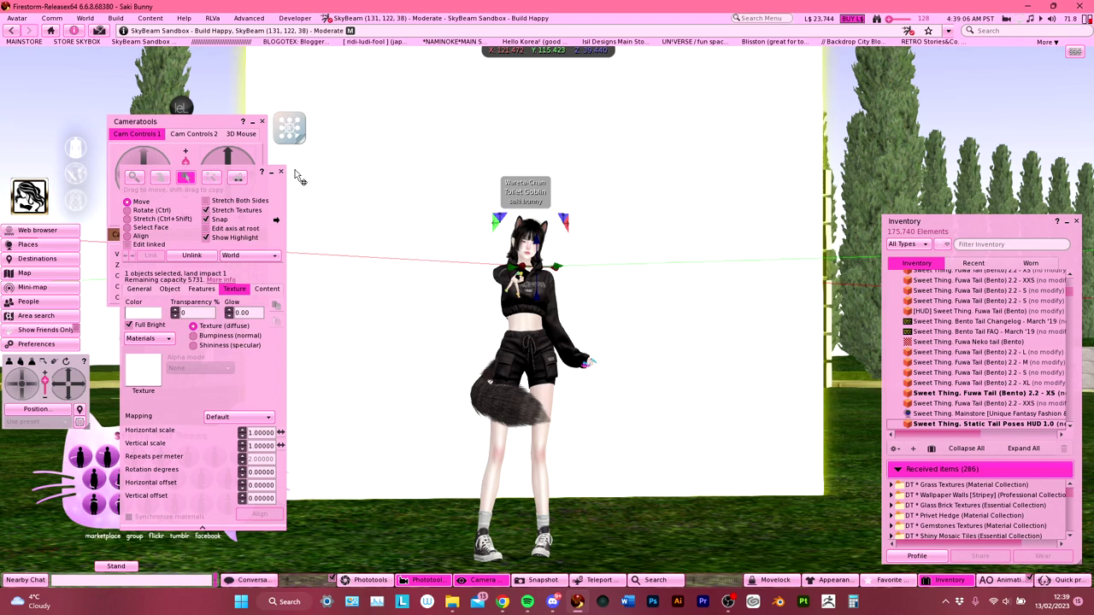
{"action": "left_click", "coordinate": [280, 172]}
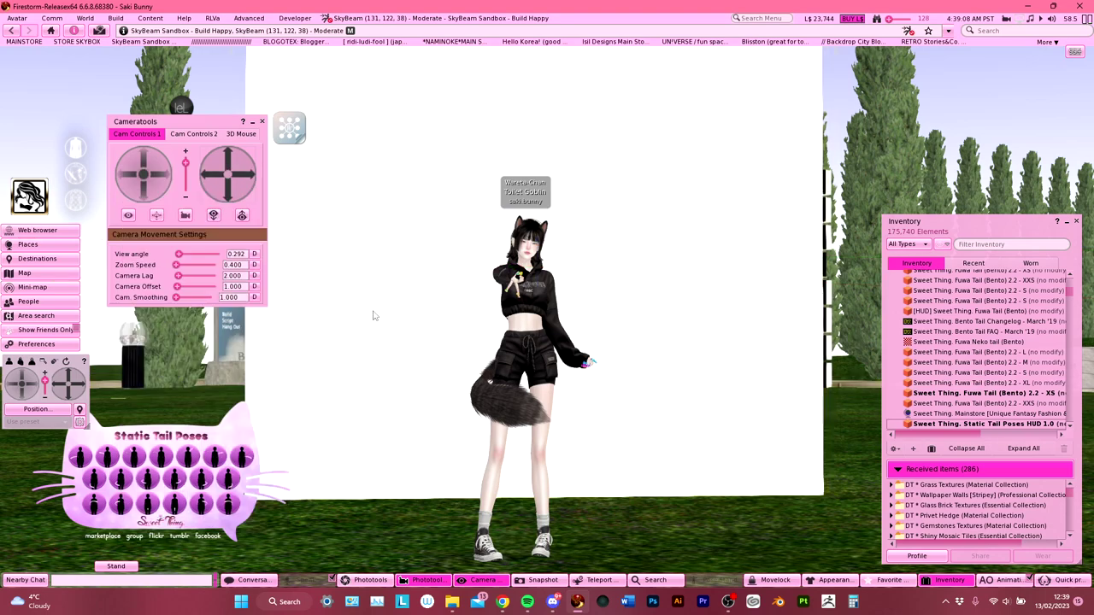
Zoom to a torso close-up, check Phototools' lighting settings, then reopen Quick Preferences.
{"action": "left_click", "coordinate": [242, 215]}
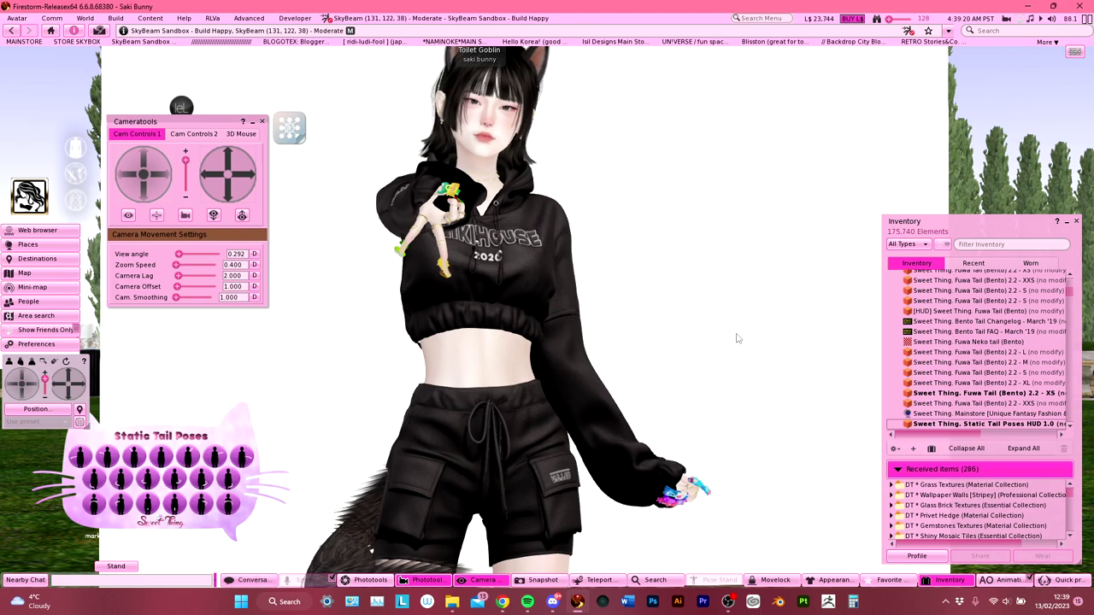
{"action": "left_click", "coordinate": [1073, 585]}
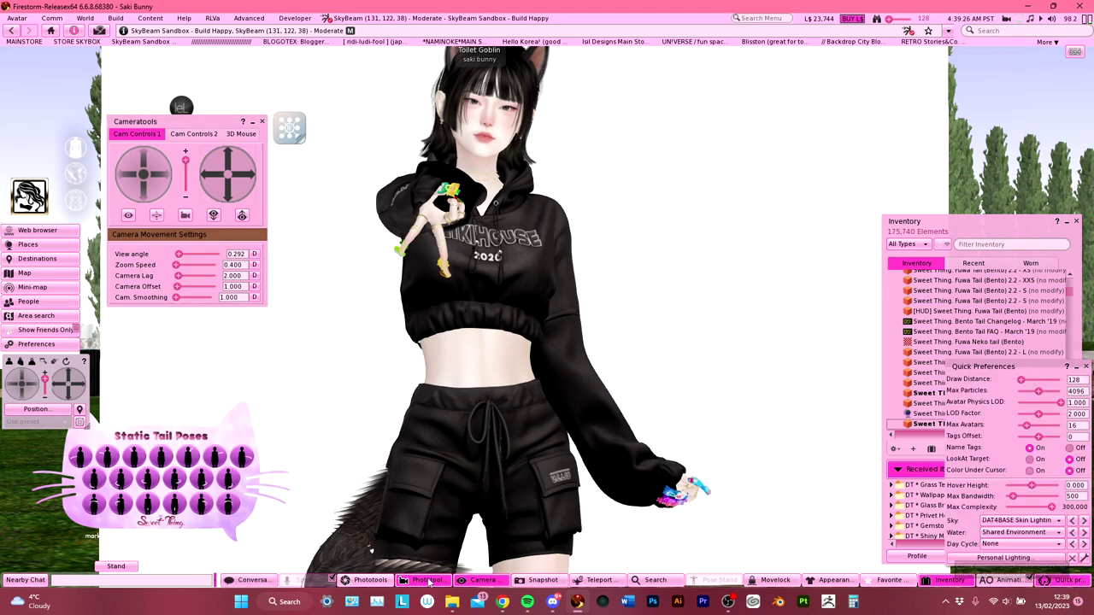
{"action": "left_click", "coordinate": [365, 582]}
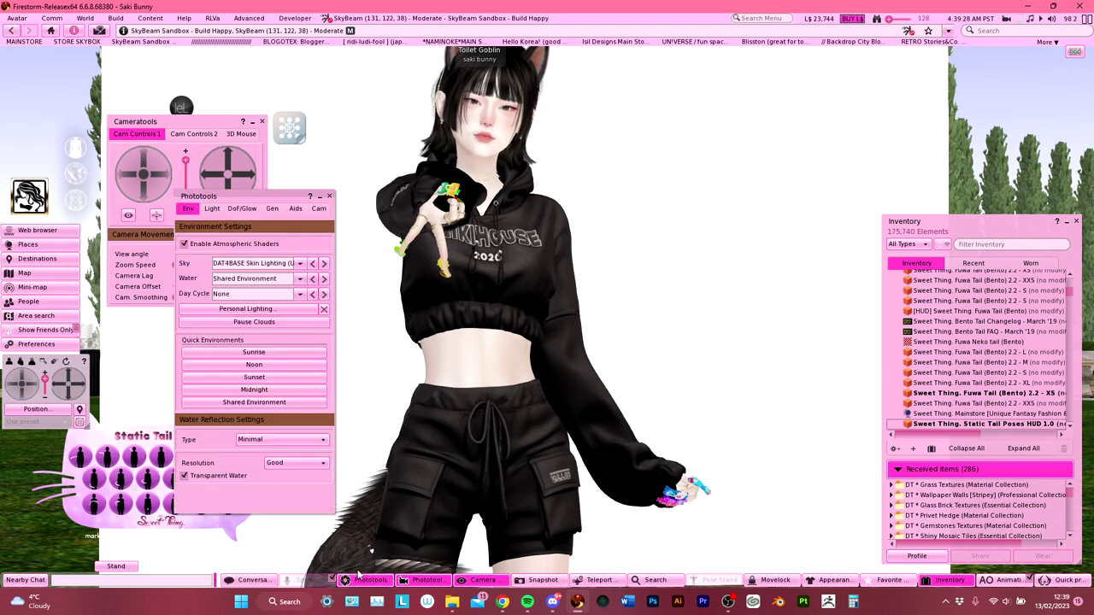
{"action": "left_click", "coordinate": [212, 210]}
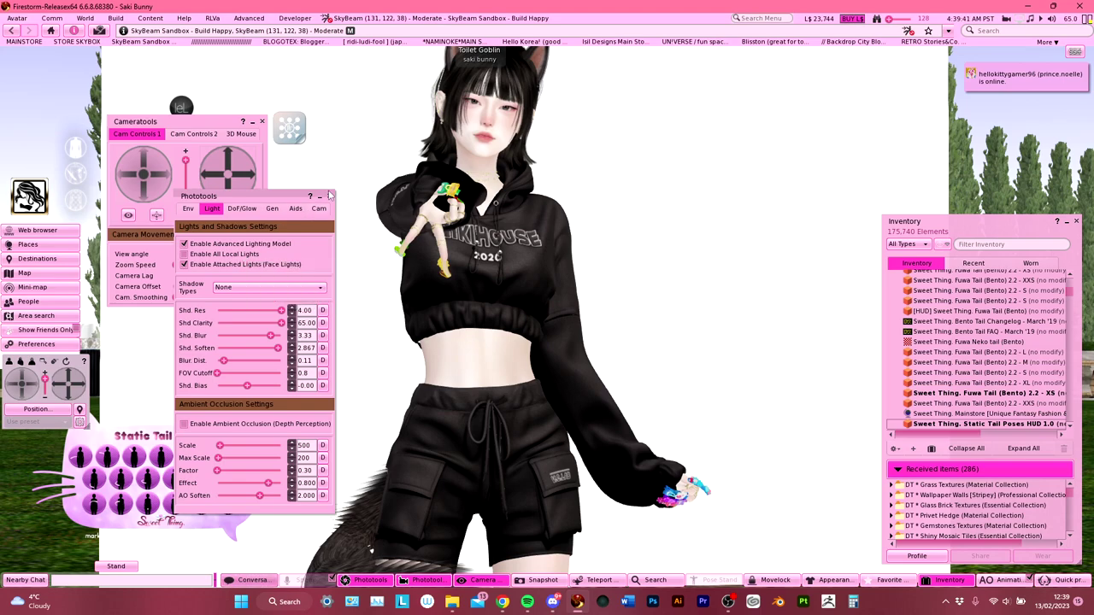
{"action": "left_click", "coordinate": [329, 196]}
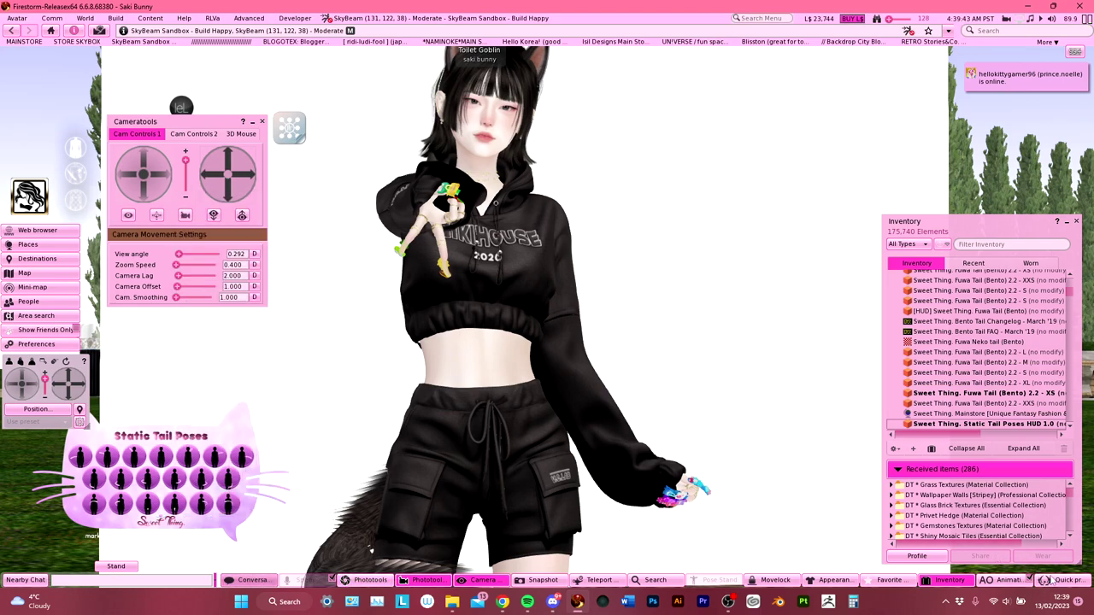
{"action": "left_click", "coordinate": [1064, 580]}
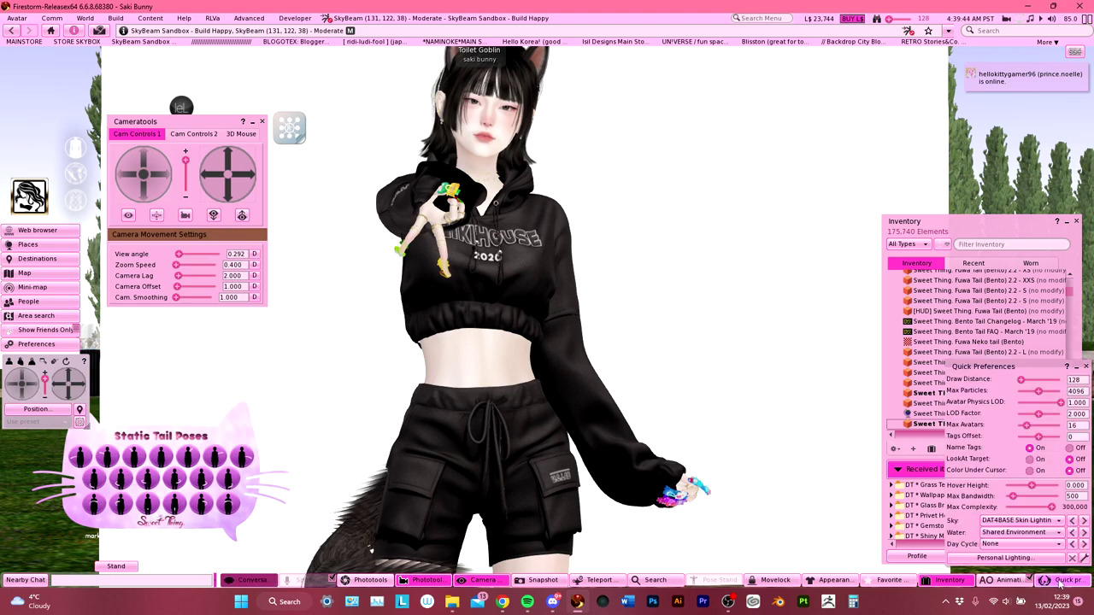
Choose the Blush Windlight sky preset by typing 'blush' in the Sky list.
{"action": "left_click", "coordinate": [1038, 532]}
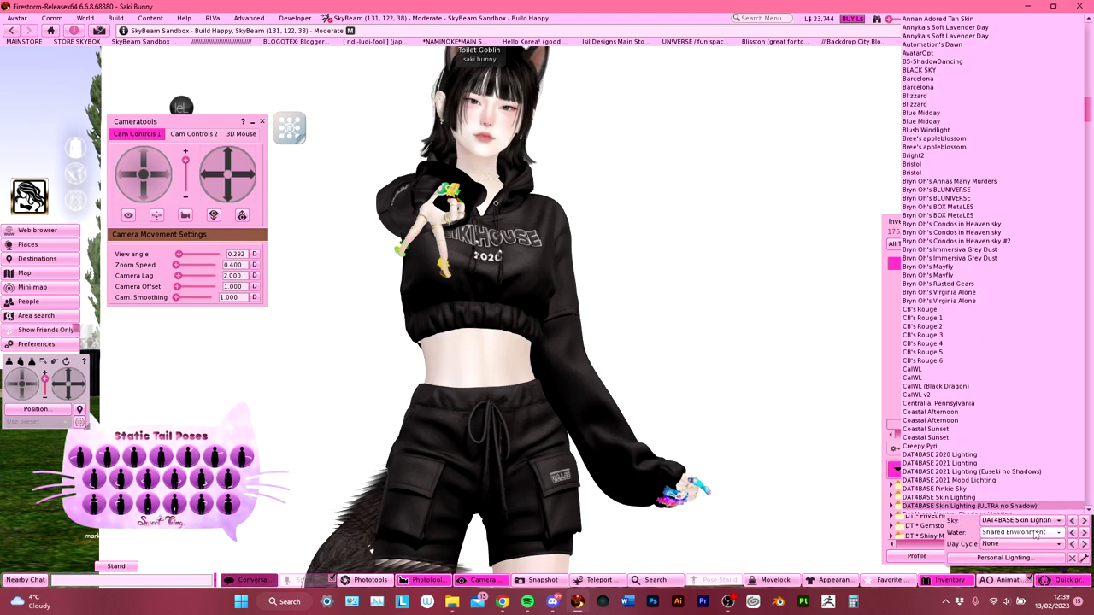
{"action": "type", "text": "blush"}
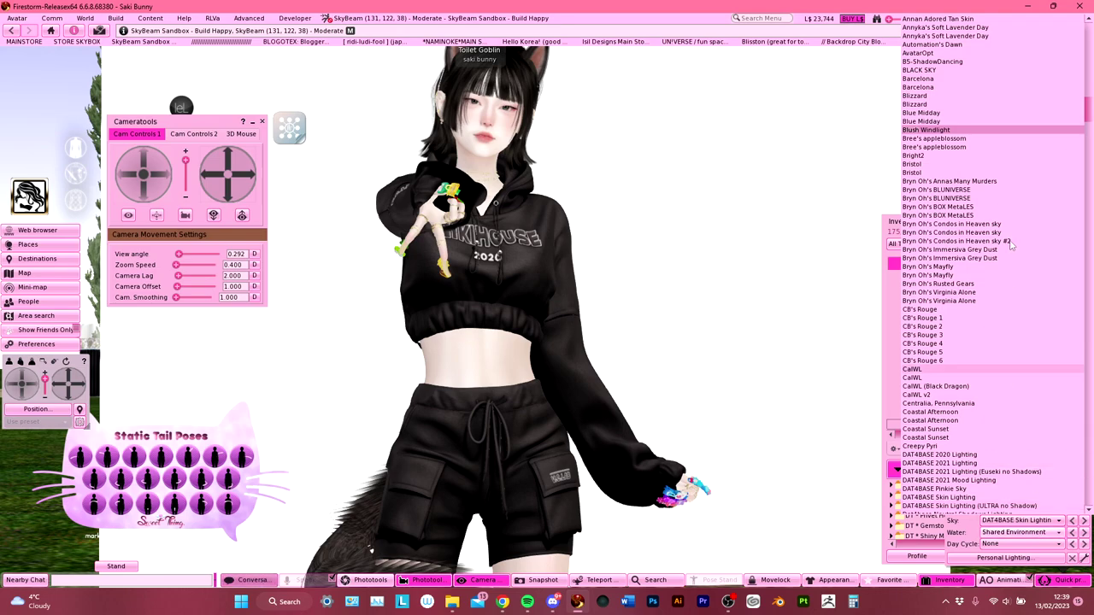
{"action": "left_click", "coordinate": [940, 132]}
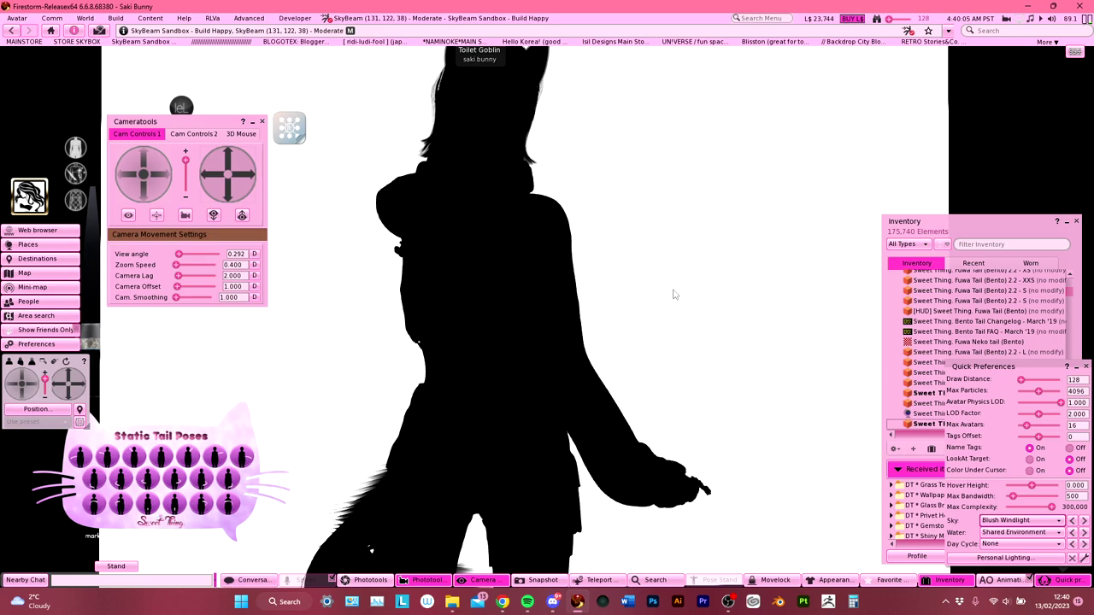
Save the silhouette snapshot to disk as Snapshot_003.png and bring the Gyaru folder into view.
{"action": "left_click", "coordinate": [544, 580]}
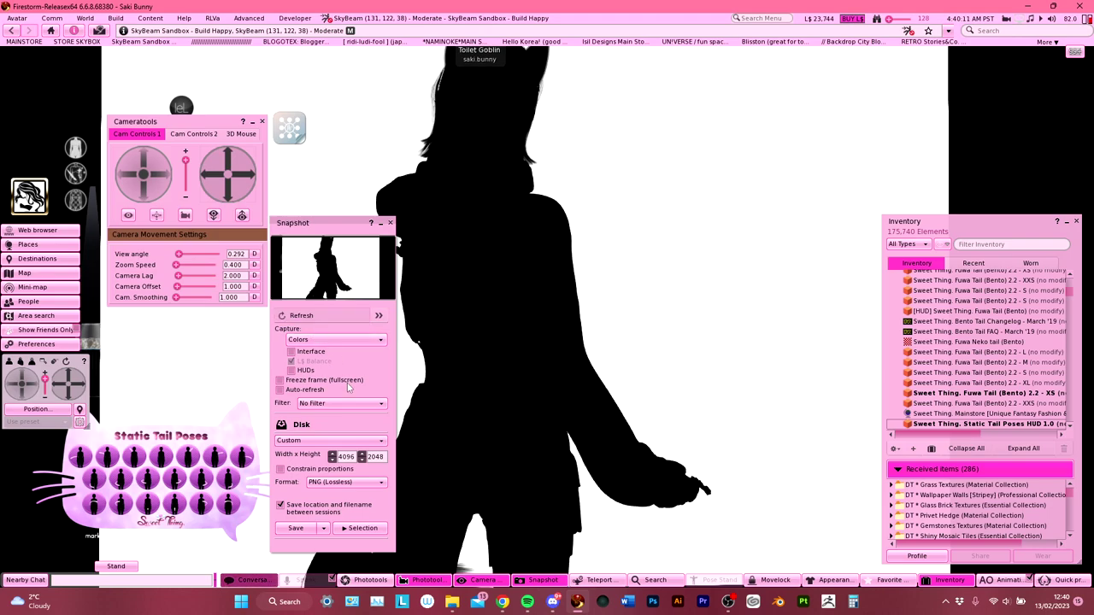
{"action": "left_click", "coordinate": [305, 530]}
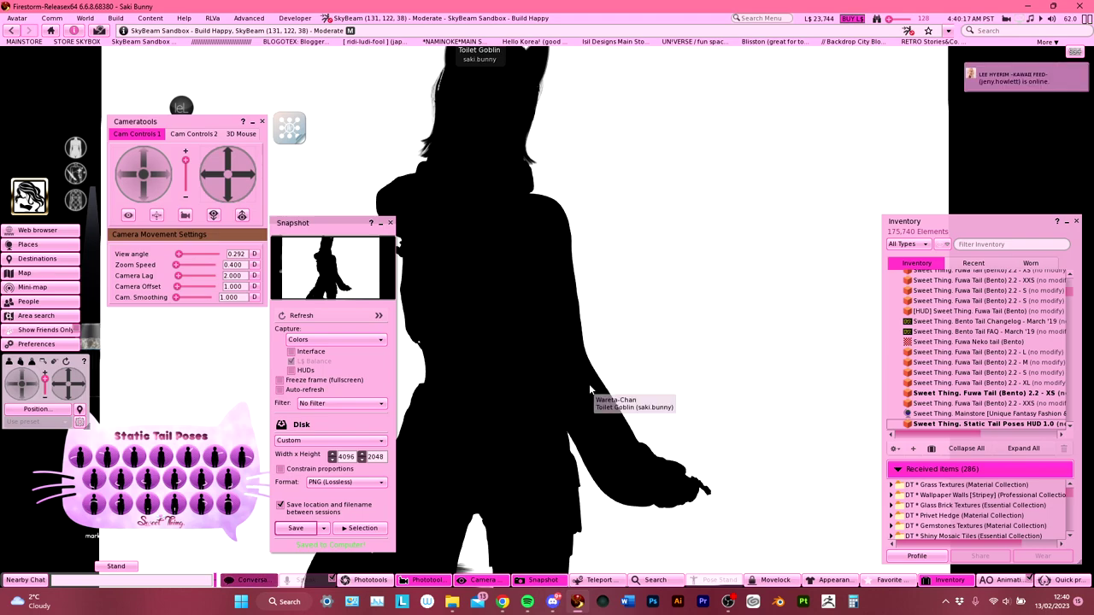
{"action": "left_click_drag", "start_coordinate": [0, 136], "coordinate": [482, 185]}
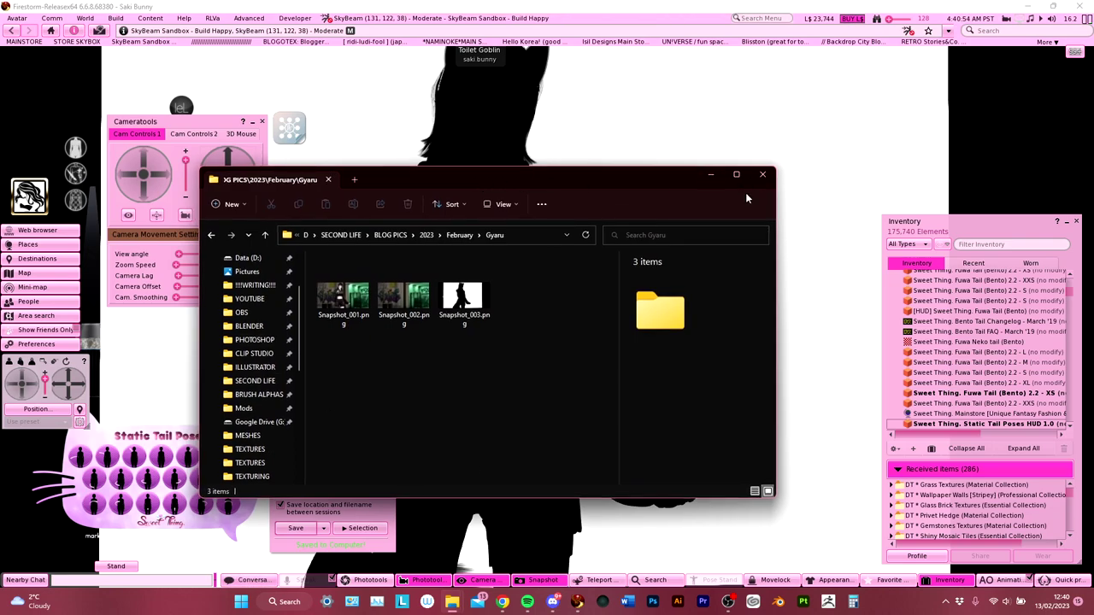
View Snapshot_001.png in Photos and step through Snapshot_002 to the silhouette Snapshot_003.
{"action": "left_click", "coordinate": [370, 294]}
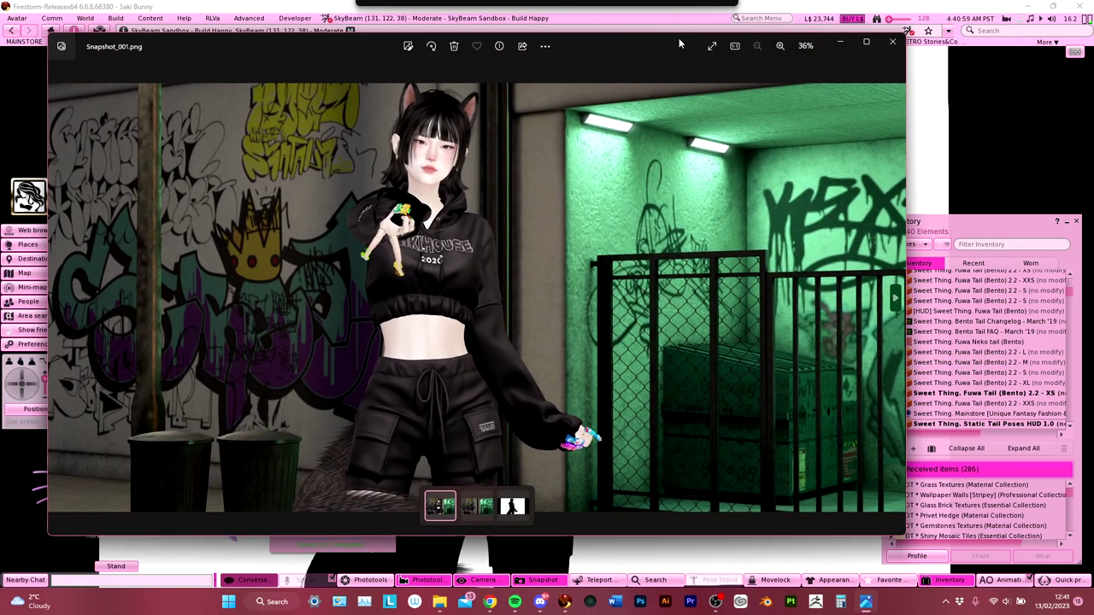
{"action": "left_click_drag", "start_coordinate": [678, 38], "coordinate": [697, 46]}
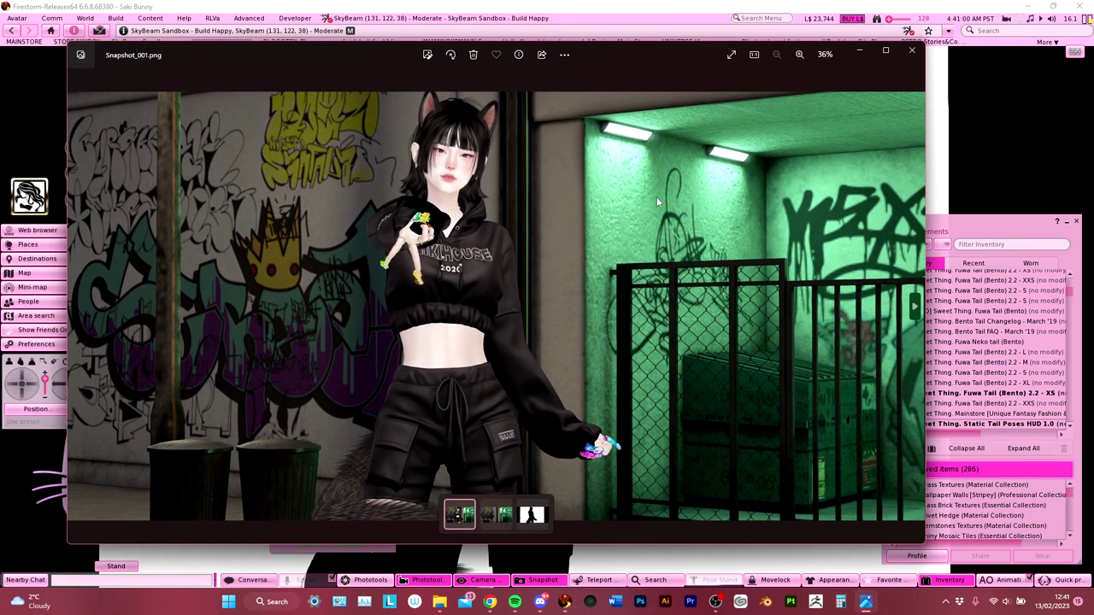
{"action": "key", "text": "Right"}
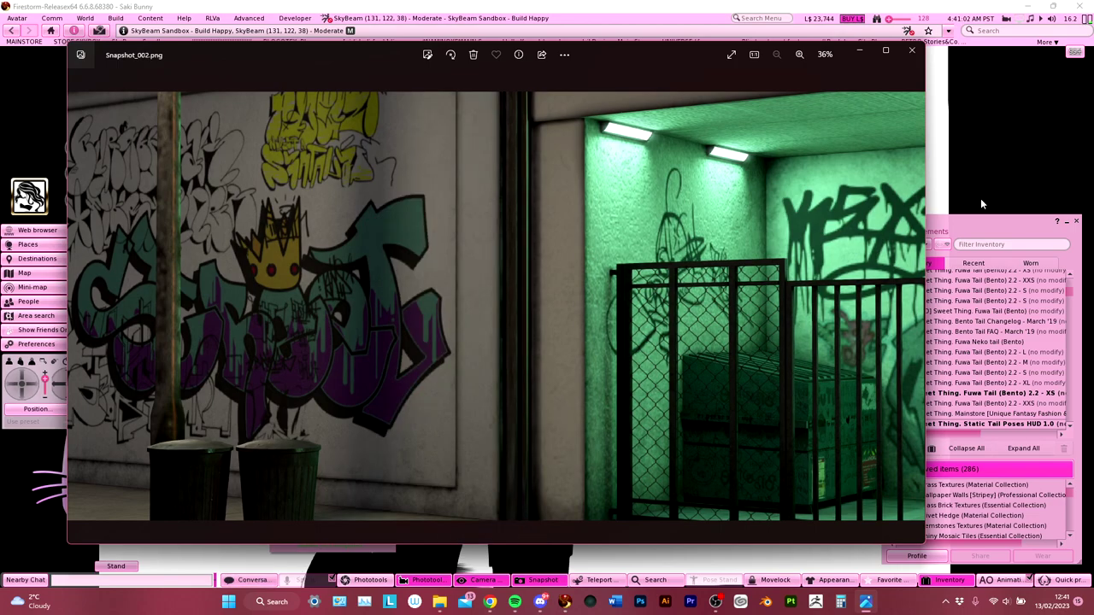
{"action": "key", "text": "Right"}
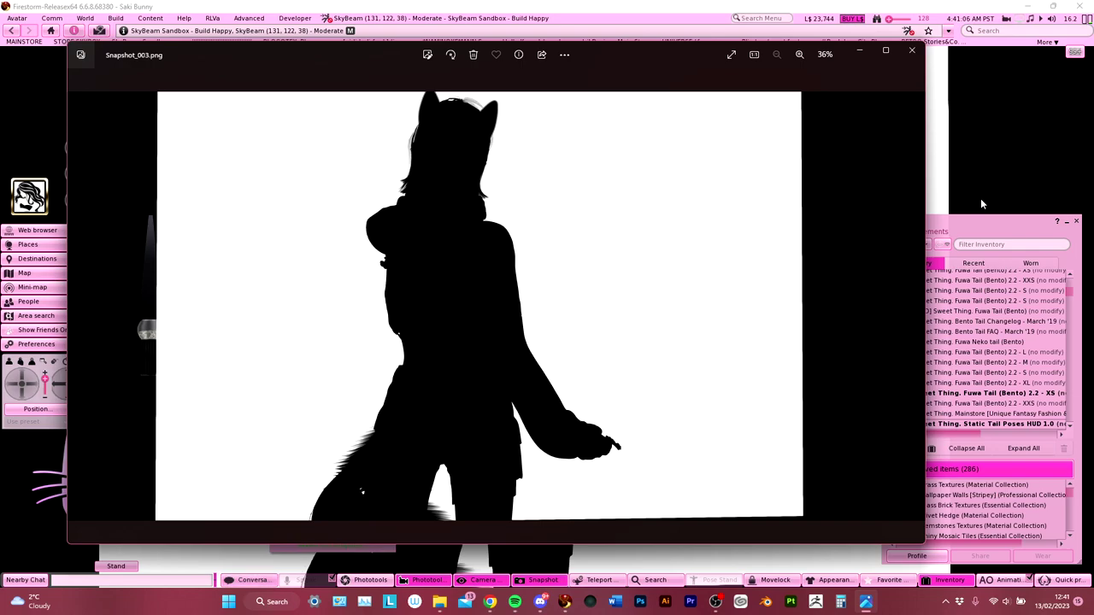
Close Photos and the Gyaru folder, returning to the viewer window.
{"action": "left_click", "coordinate": [911, 53]}
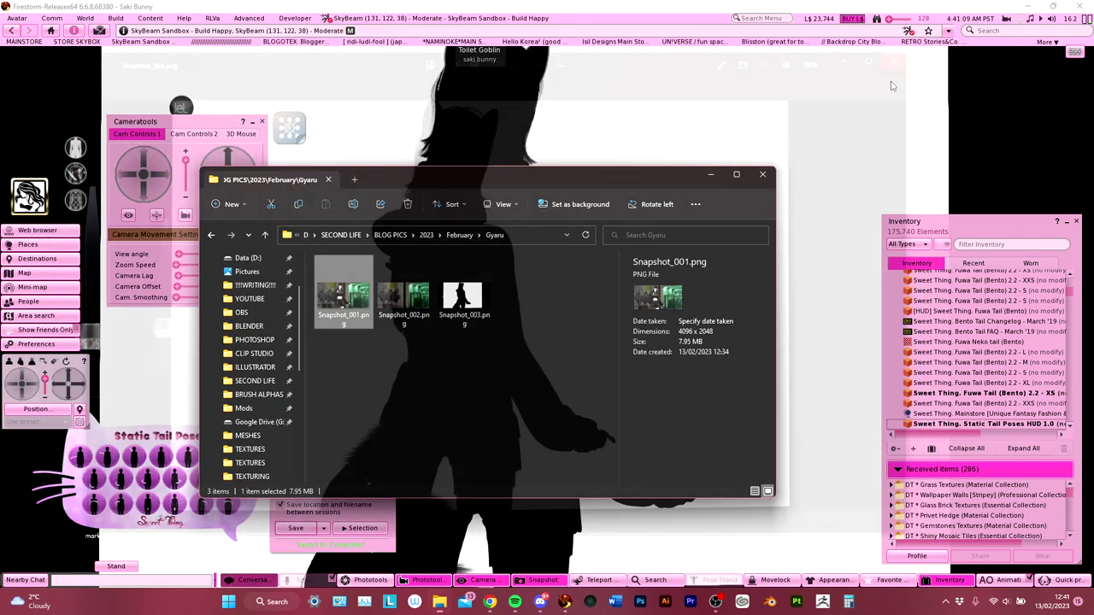
{"action": "left_click", "coordinate": [762, 175]}
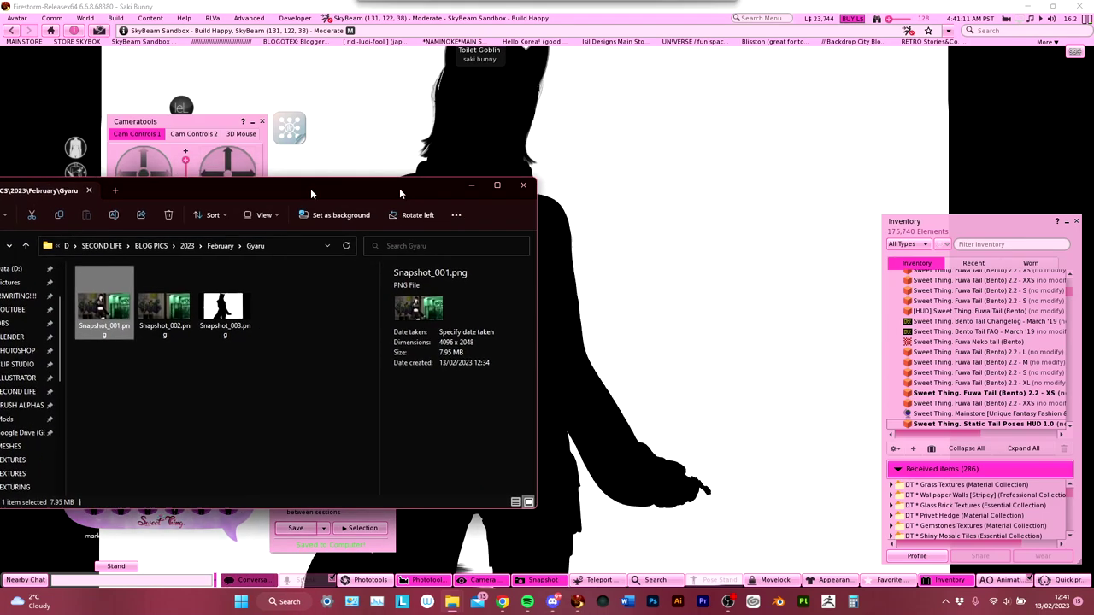
{"action": "left_click", "coordinate": [529, 4]}
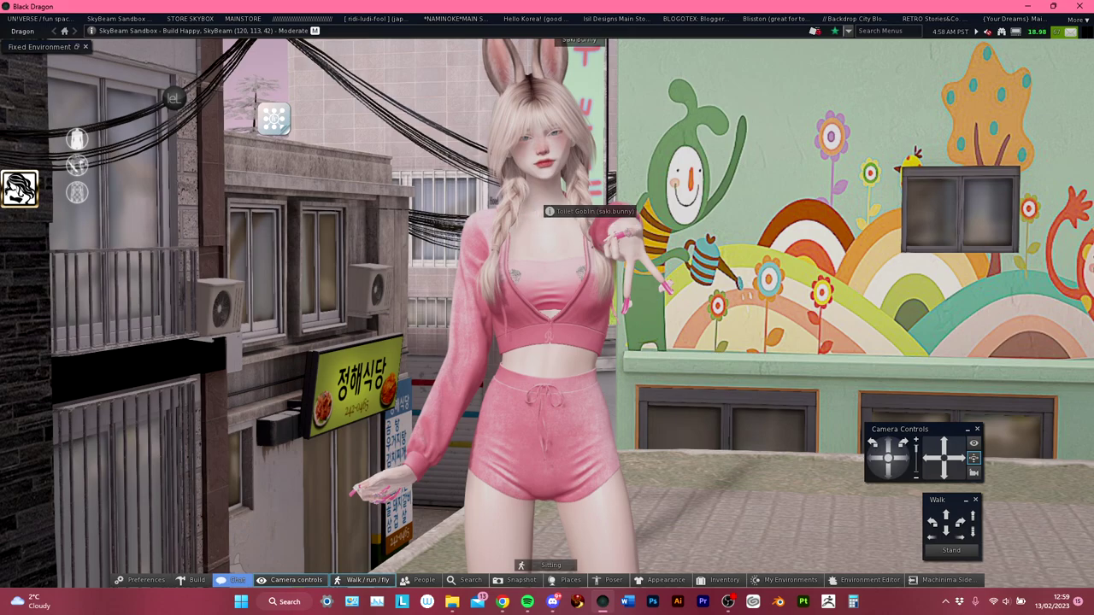
{"action": "scroll", "coordinate": [534, 226], "scroll_direction": "down", "scroll_amount": 5}
{"action": "key", "text": "Left"}
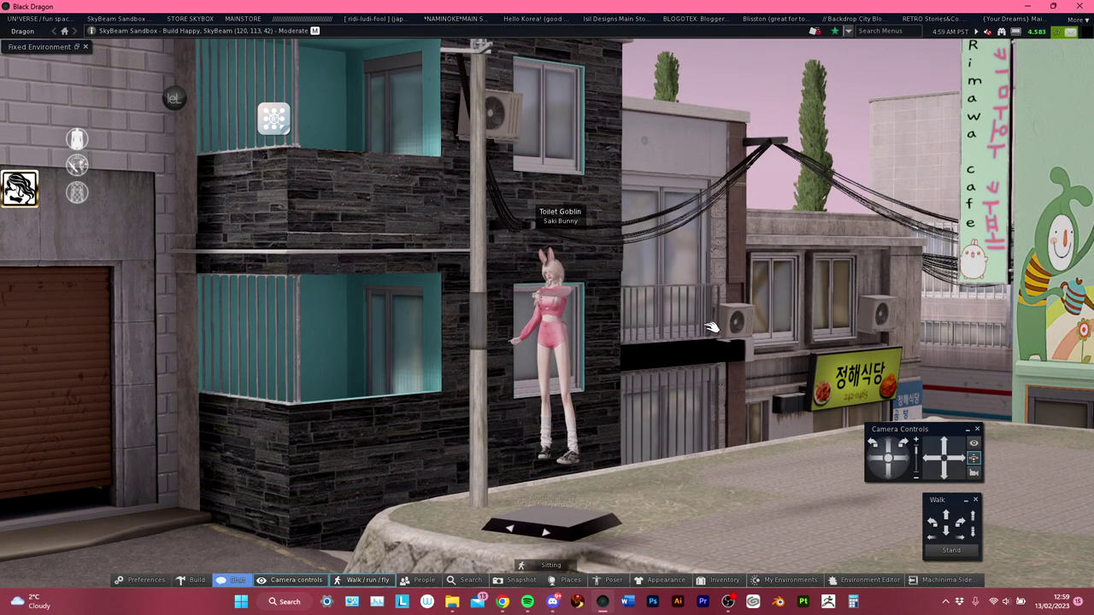
{"action": "scroll", "coordinate": [710, 327], "scroll_direction": "up", "scroll_amount": 5}
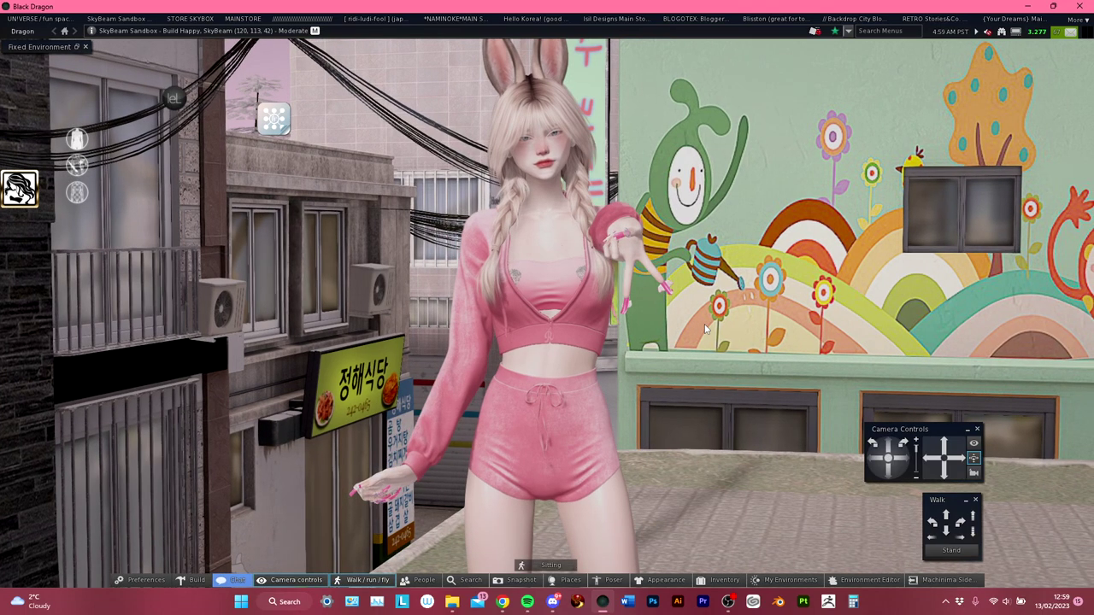
{"action": "left_click", "coordinate": [23, 32]}
{"action": "mouse_move", "coordinate": [54, 147]}
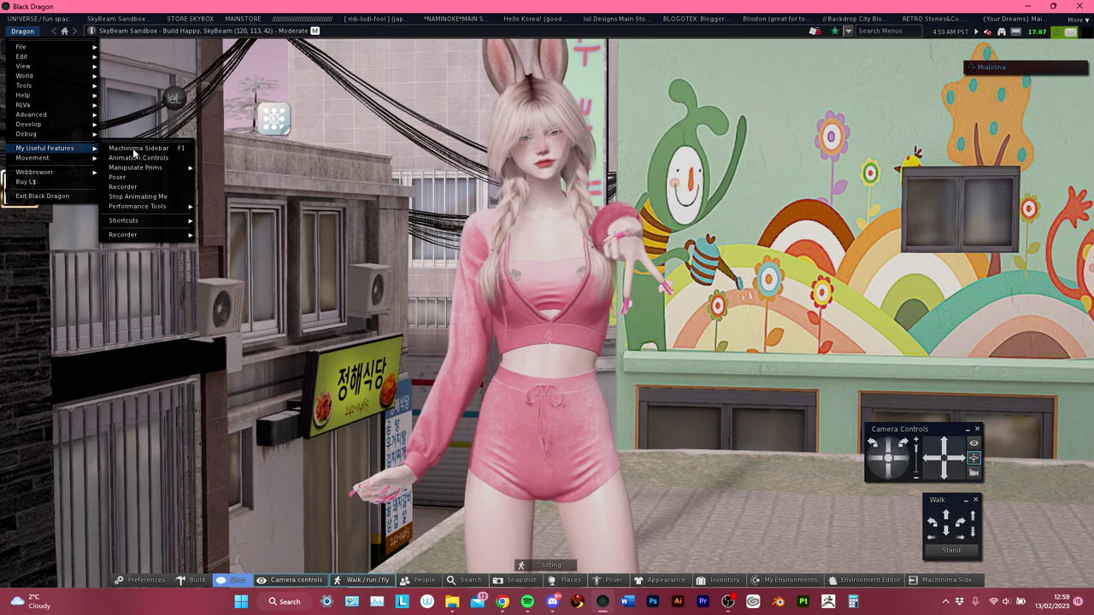
{"action": "mouse_move", "coordinate": [144, 222]}
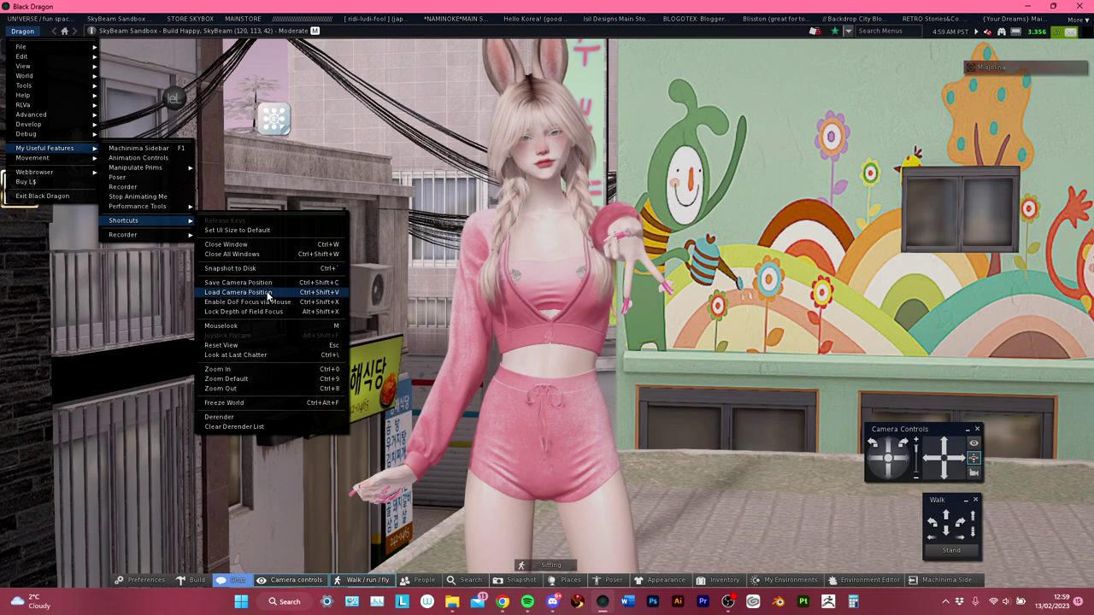
{"action": "key", "text": "Up"}
{"action": "key", "text": "Up"}
{"action": "key", "text": "Up"}
{"action": "key", "text": "Up"}
{"action": "key", "text": "Up"}
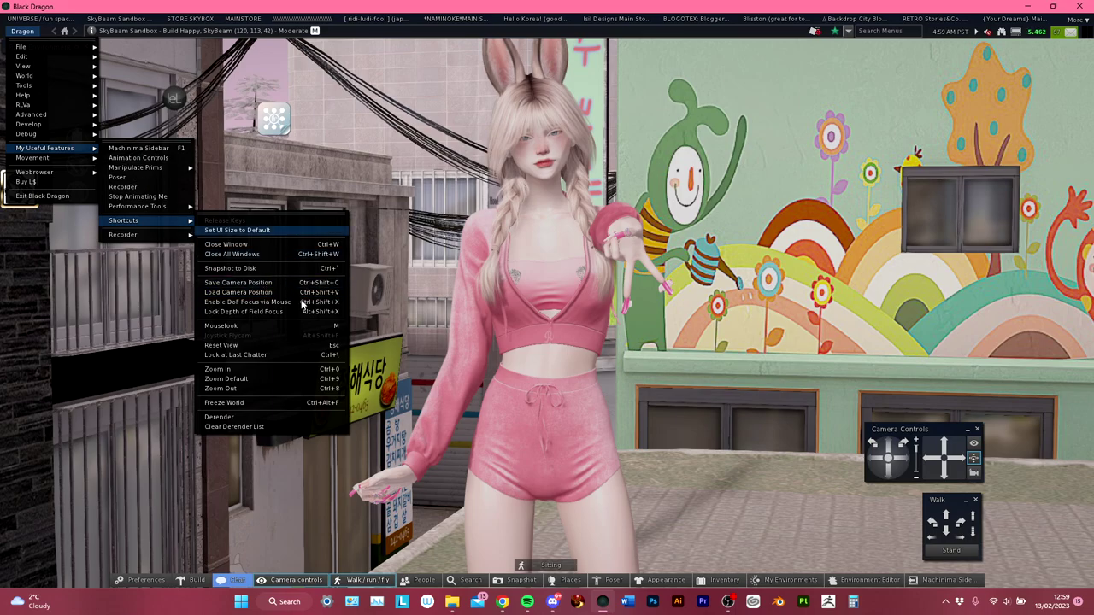
{"action": "key", "text": "Left"}
{"action": "key", "text": "Up"}
{"action": "key", "text": "Up"}
{"action": "key", "text": "Up"}
{"action": "key", "text": "Up"}
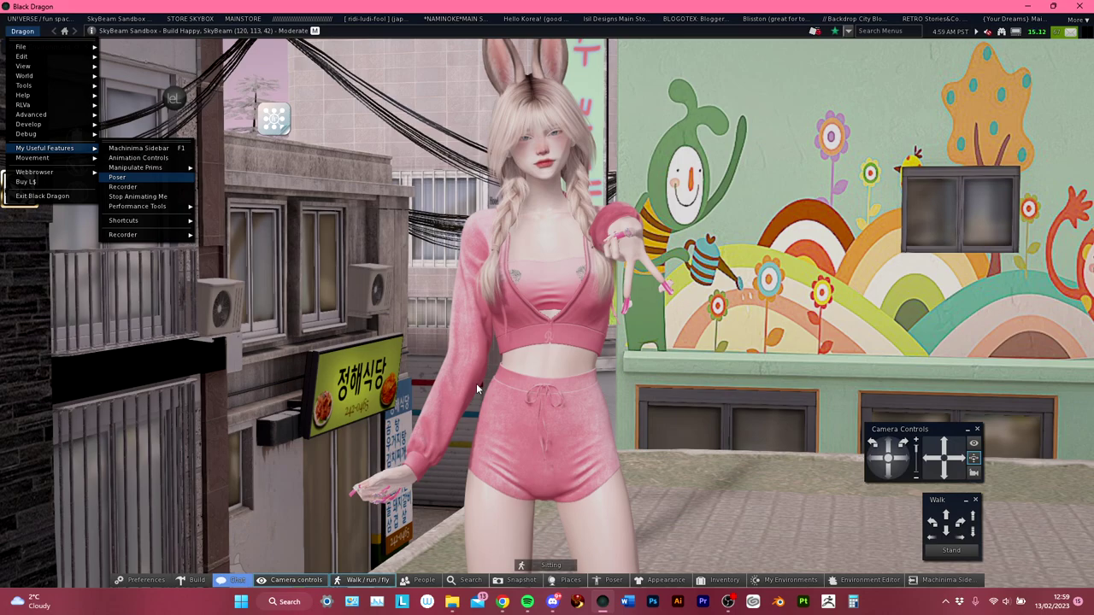
{"action": "key", "text": "Return"}
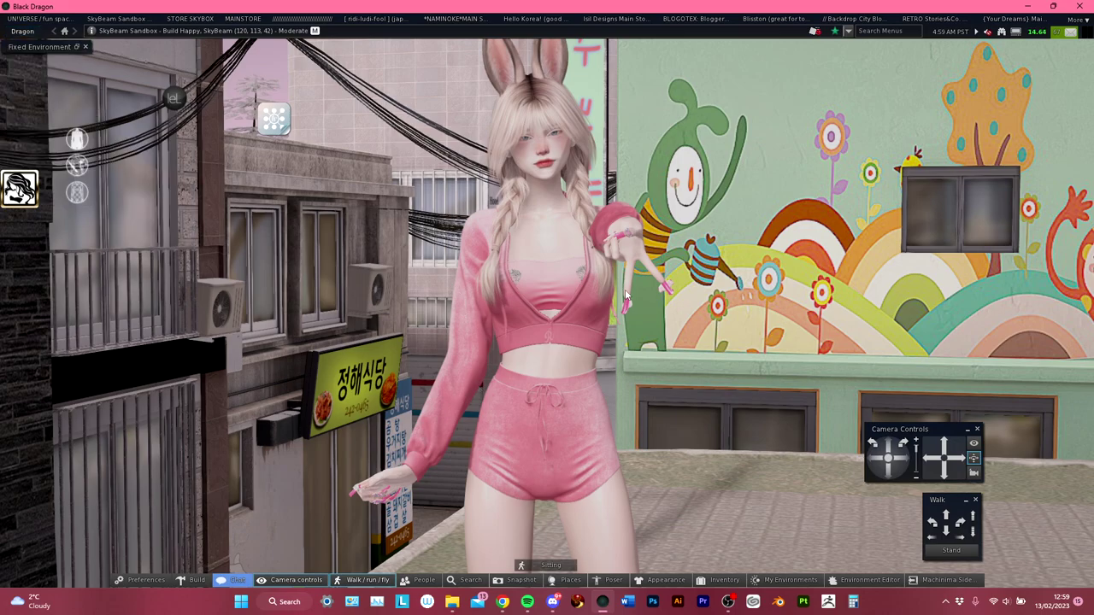
Set the snapshot resolution to 3840x2160 (4K).
{"action": "left_click", "coordinate": [523, 580]}
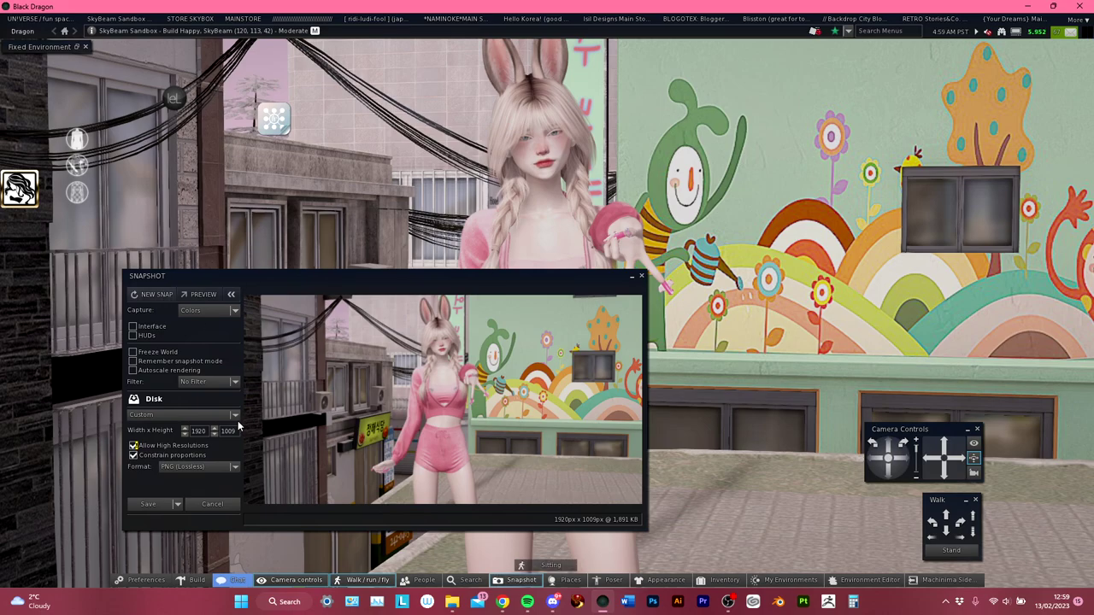
{"action": "left_click", "coordinate": [193, 415]}
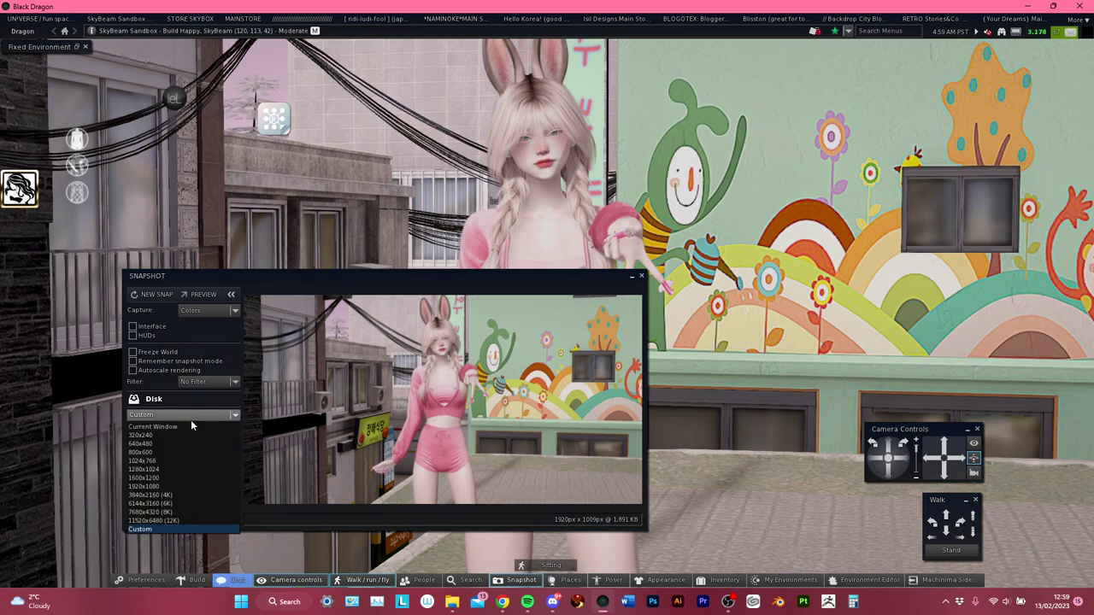
{"action": "left_click", "coordinate": [154, 495]}
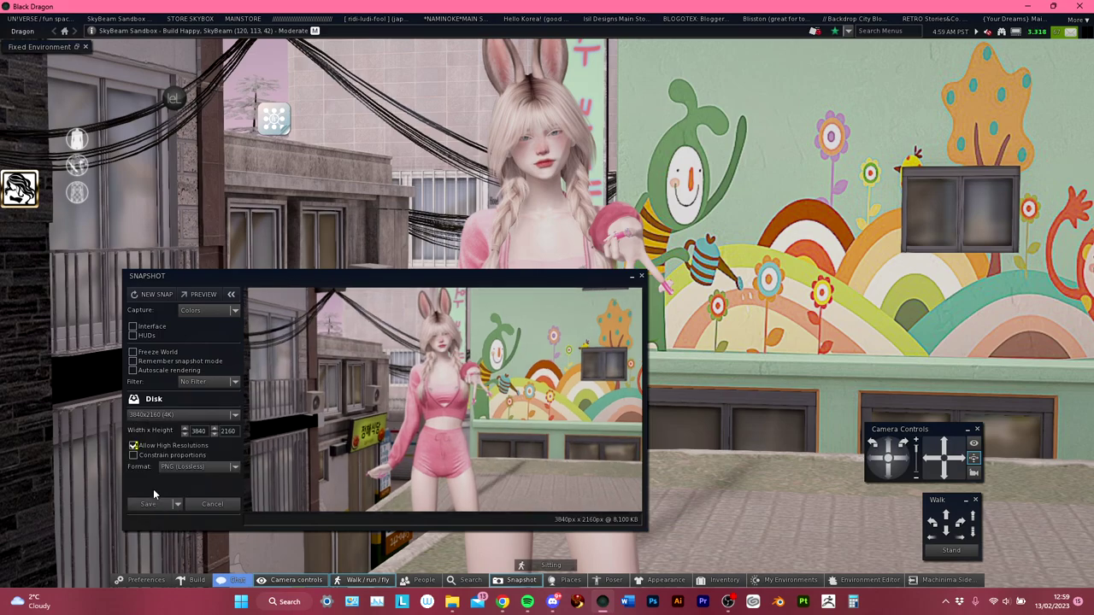
Save the snapshot as a PNG into the Gyaru\BD folder.
{"action": "left_click", "coordinate": [178, 508]}
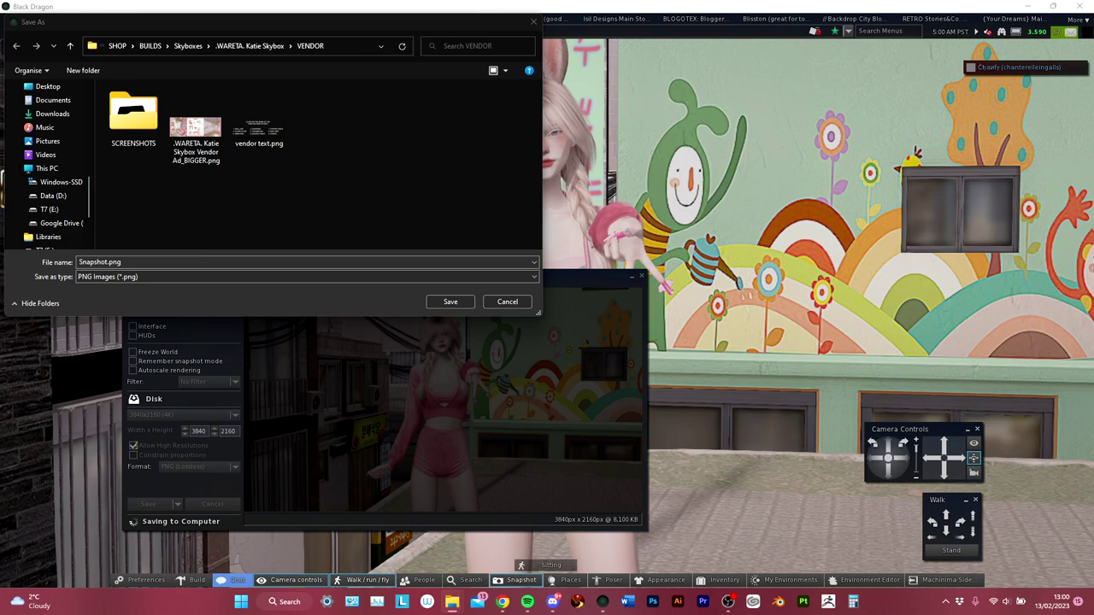
{"action": "left_click", "coordinate": [348, 50]}
{"action": "left_click", "coordinate": [347, 50]}
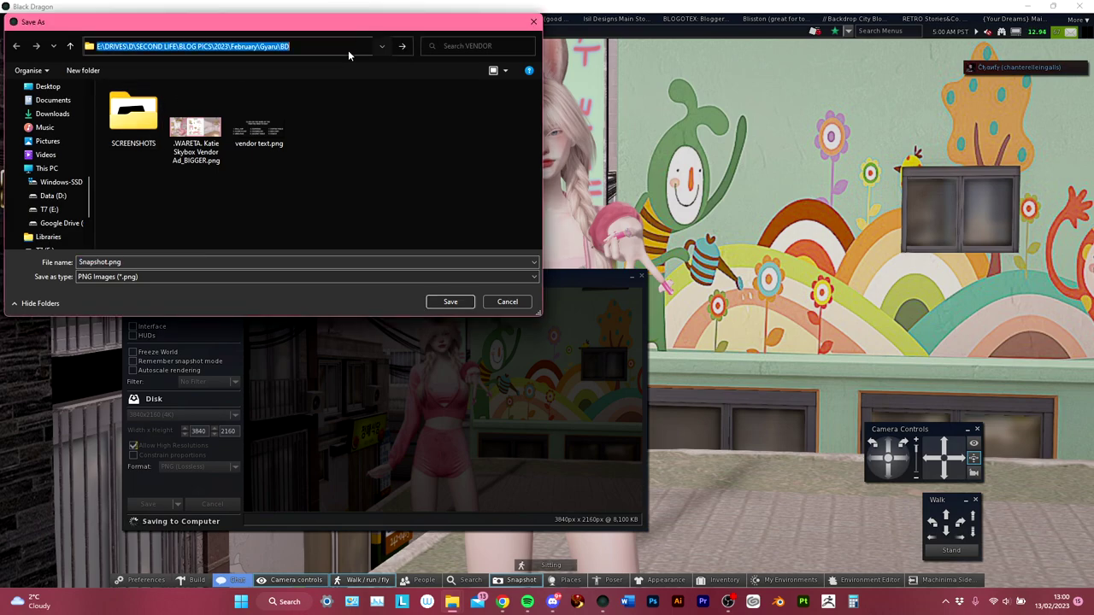
{"action": "key", "text": "Return"}
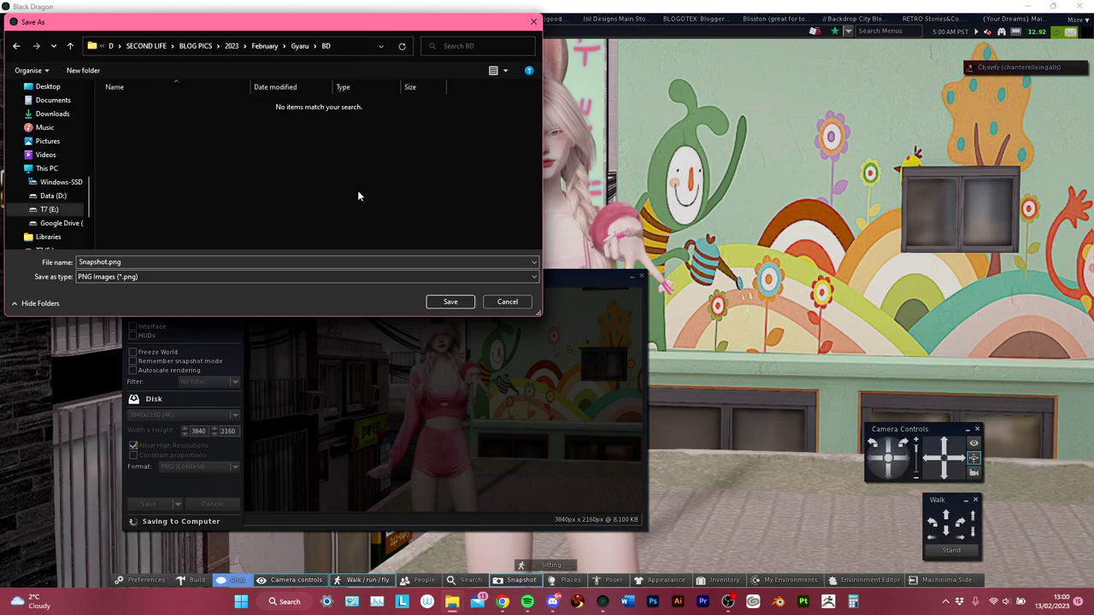
{"action": "left_click", "coordinate": [440, 302]}
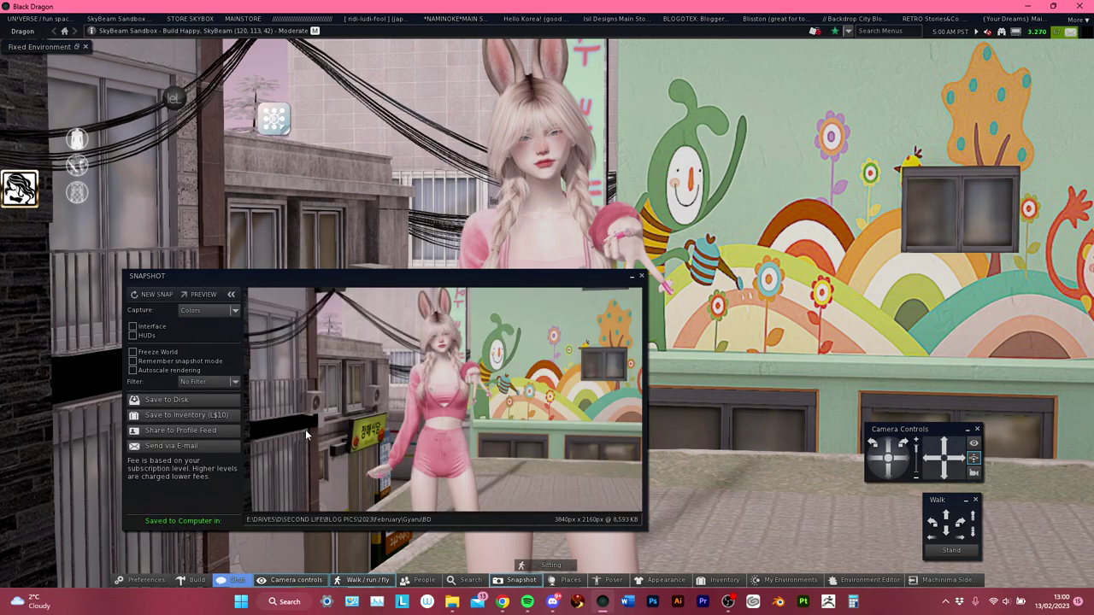
Close Snapshot and open the STUN pose stand's position values in the editor.
{"action": "left_click", "coordinate": [642, 278]}
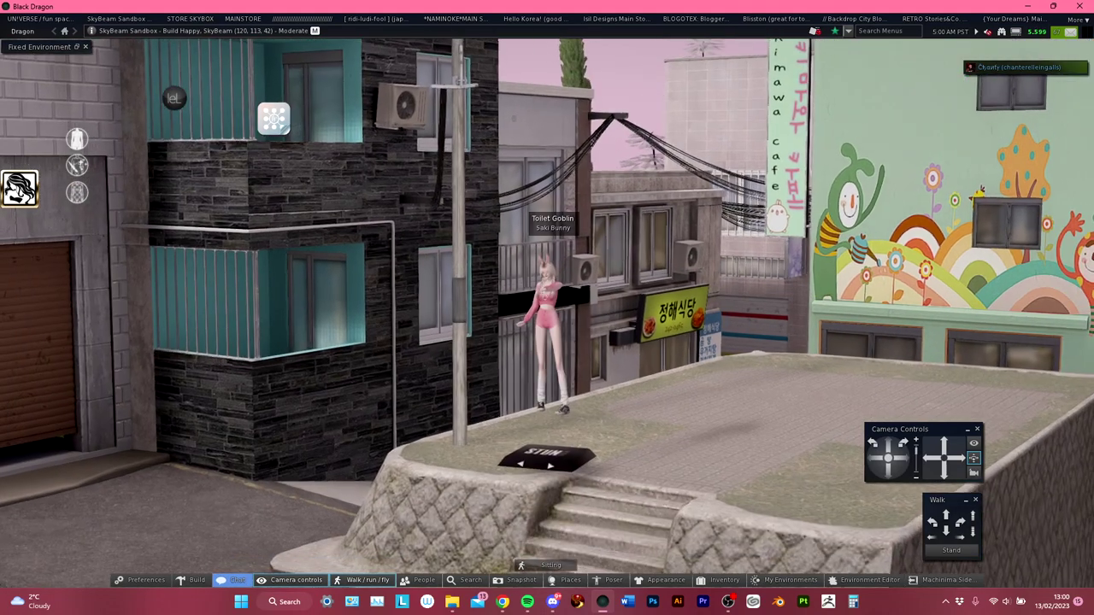
{"action": "right_click", "coordinate": [548, 461]}
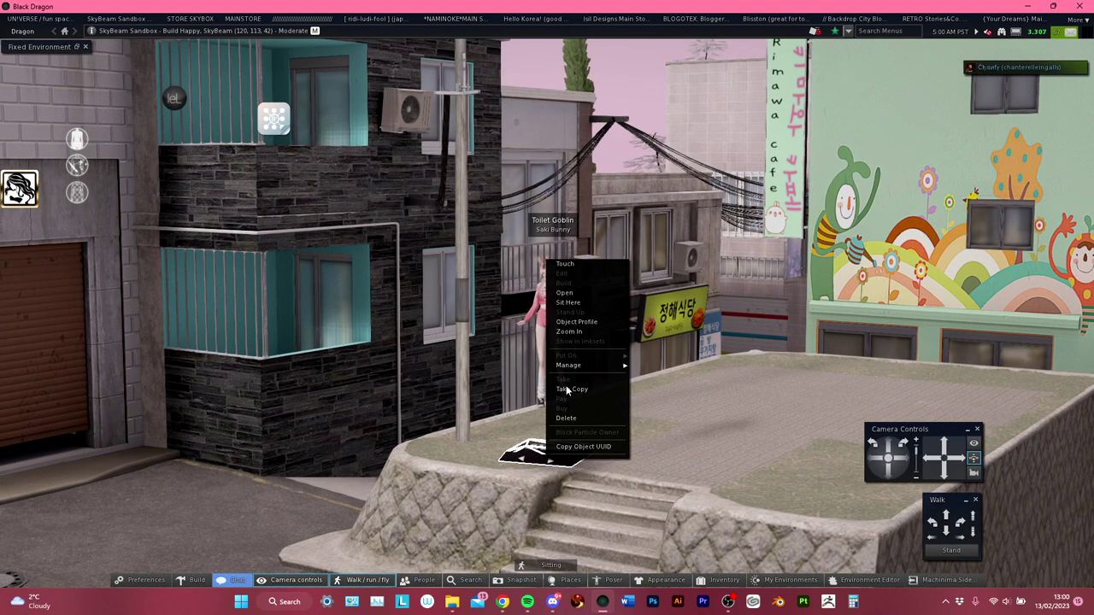
{"action": "left_click", "coordinate": [566, 274]}
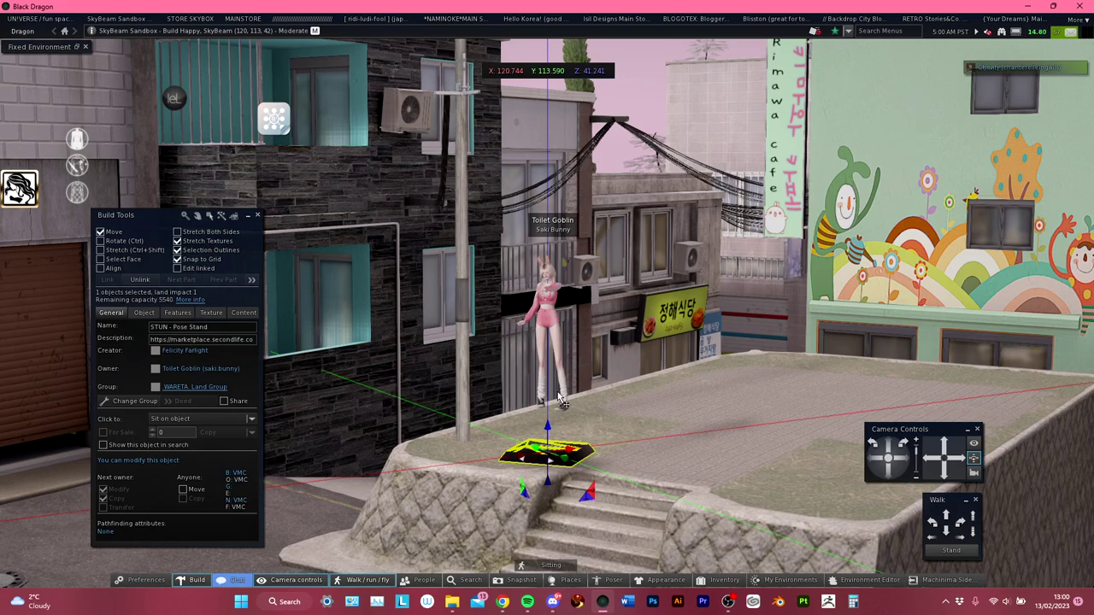
{"action": "left_click", "coordinate": [145, 313]}
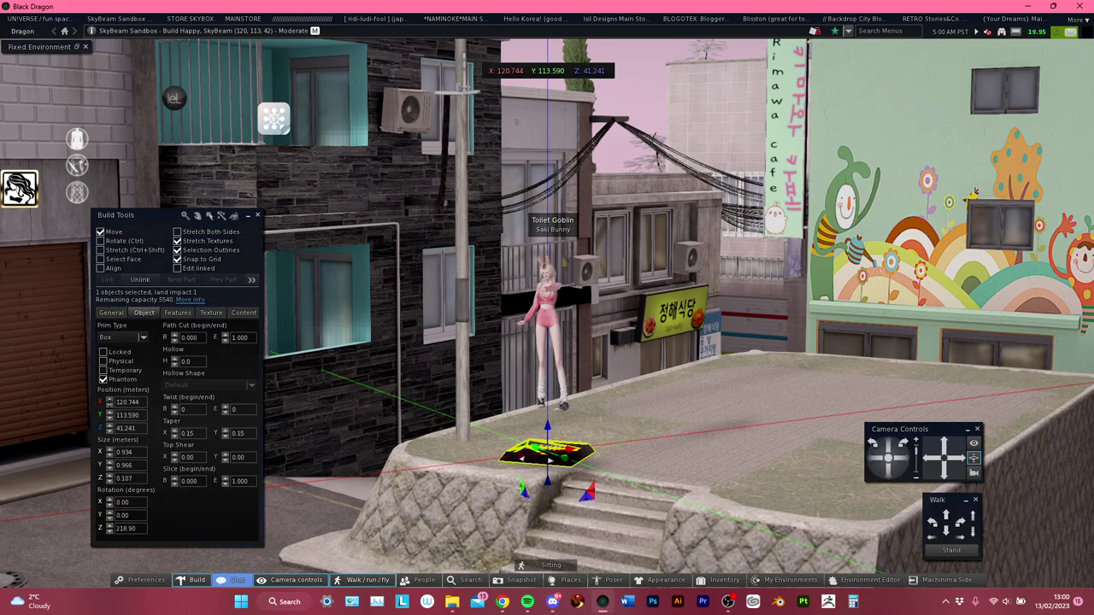
Drag the stand left to X 115.294, close the editor, and turn the camera toward the mural.
{"action": "left_click", "coordinate": [127, 402]}
{"action": "key", "text": "ctrl+c"}
{"action": "key", "text": "ctrl"}
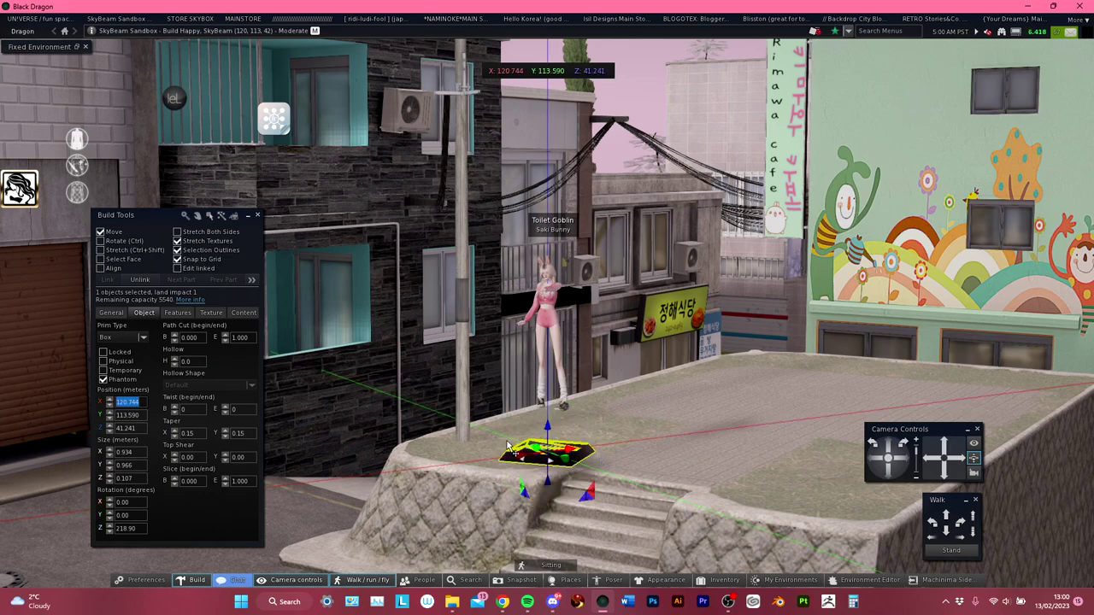
{"action": "left_click", "coordinate": [242, 444]}
{"action": "left_click_drag", "start_coordinate": [242, 444], "coordinate": [111, 468]}
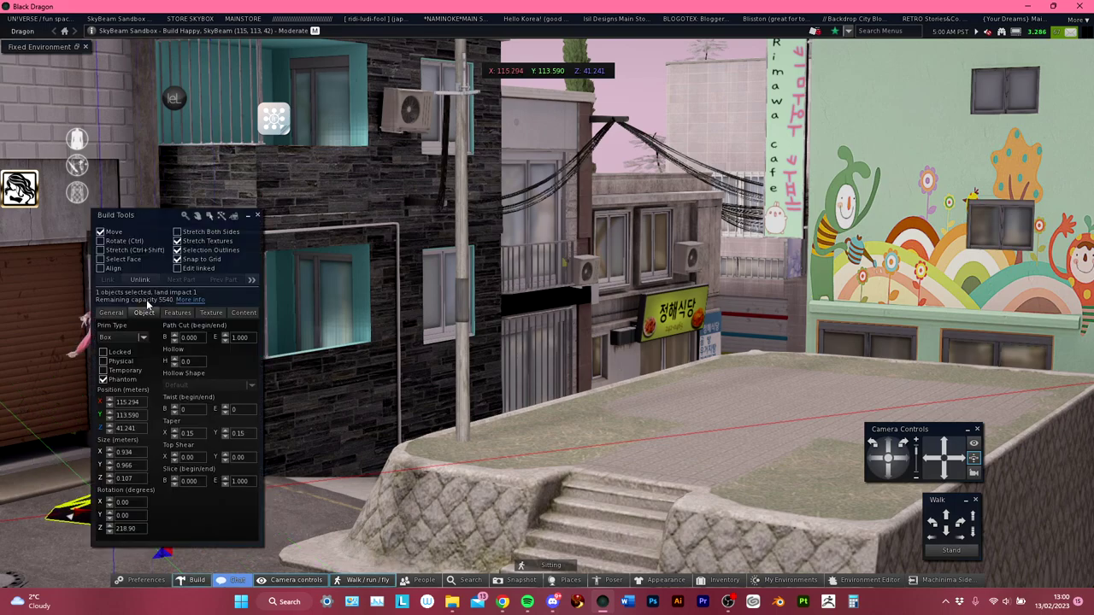
{"action": "left_click", "coordinate": [259, 216]}
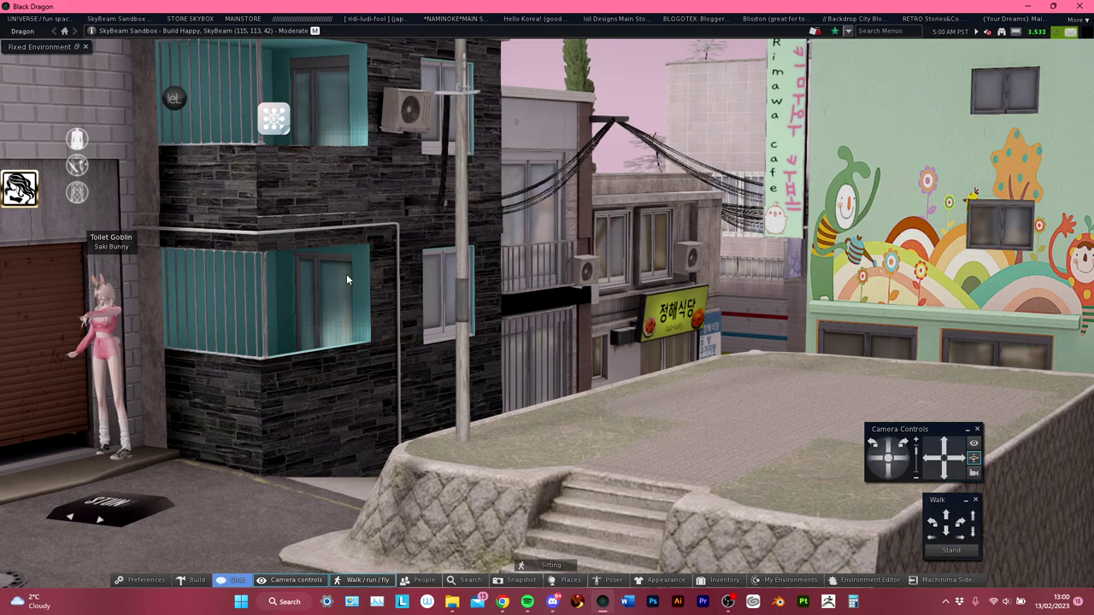
{"action": "left_click_drag", "start_coordinate": [346, 273], "coordinate": [541, 364]}
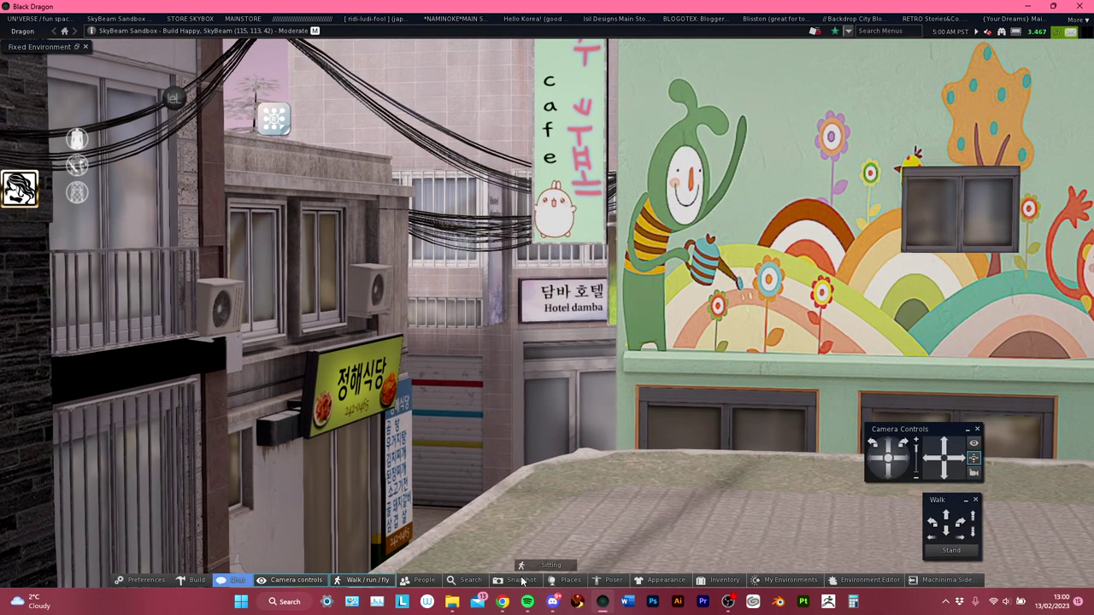
Save a 4K snapshot of the empty cafe mural alley to disk, then pull the camera back.
{"action": "left_click", "coordinate": [523, 581]}
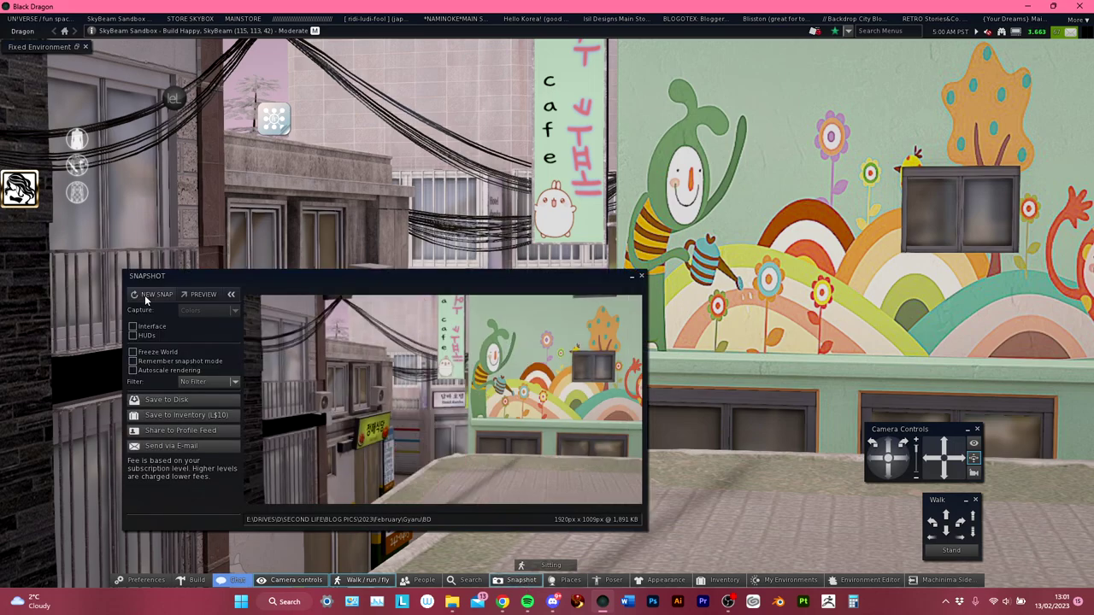
{"action": "left_click", "coordinate": [176, 400]}
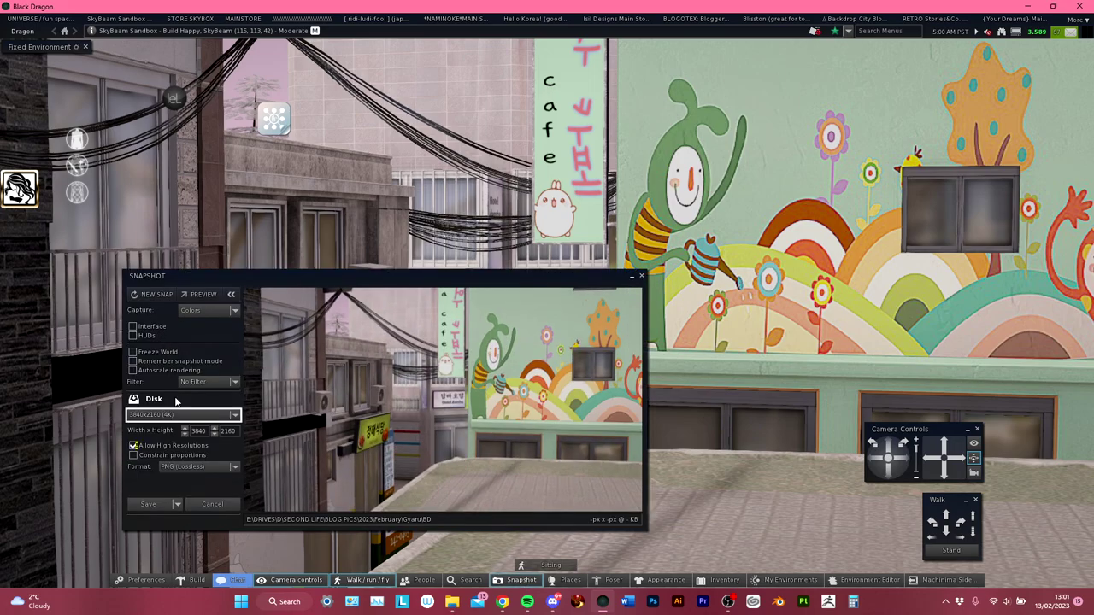
{"action": "left_click", "coordinate": [158, 503]}
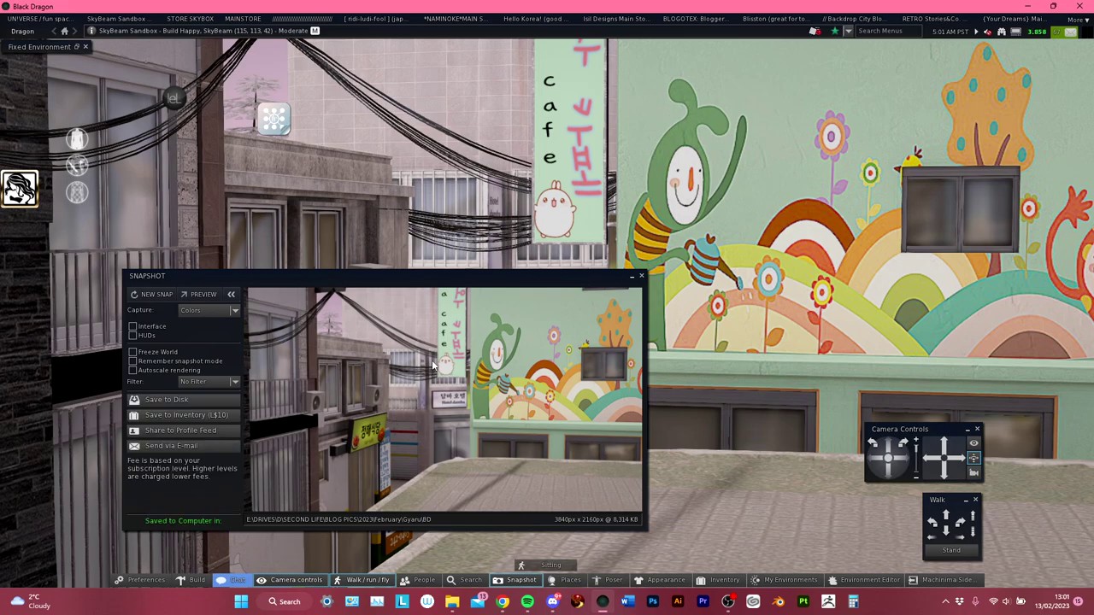
{"action": "left_click", "coordinate": [642, 277]}
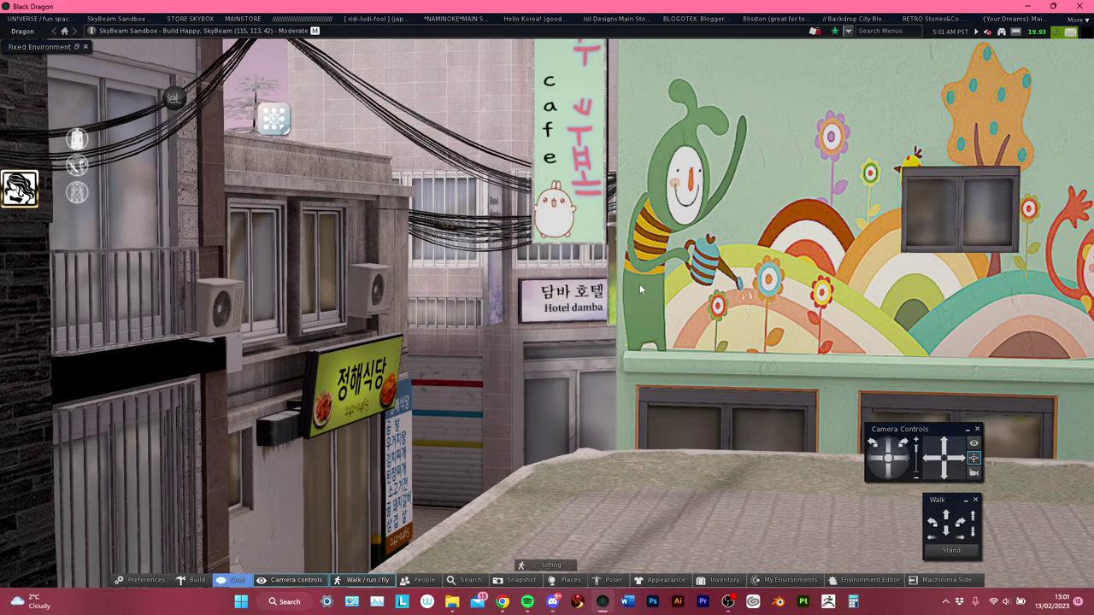
{"action": "left_click_drag", "start_coordinate": [916, 452], "coordinate": [875, 457]}
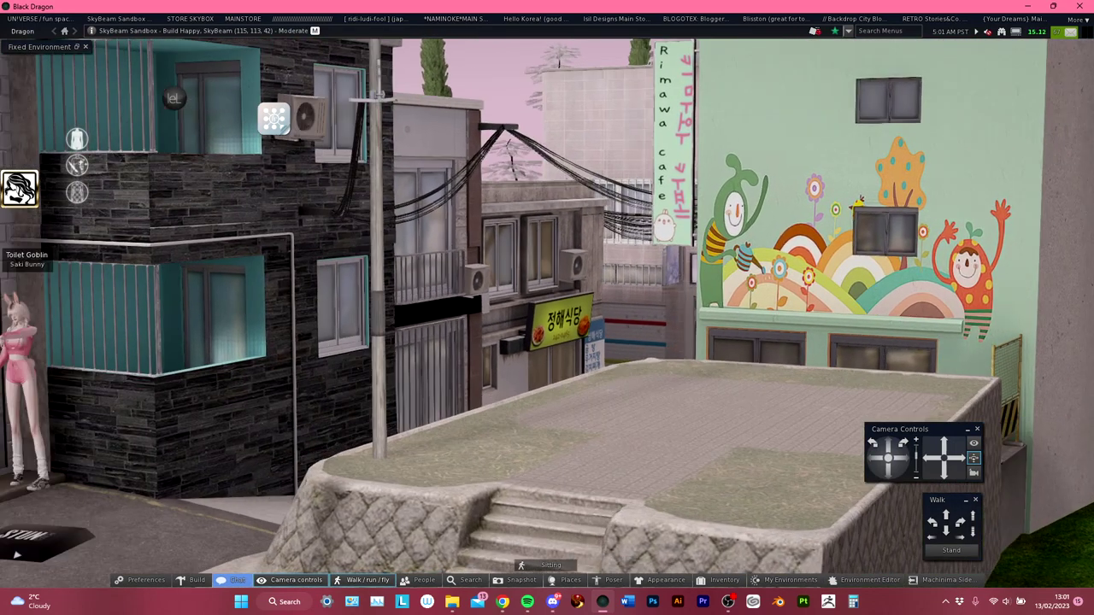
Tick No Shadows under Shader Toggles in the Machinima Sidebar.
{"action": "left_click", "coordinate": [939, 582]}
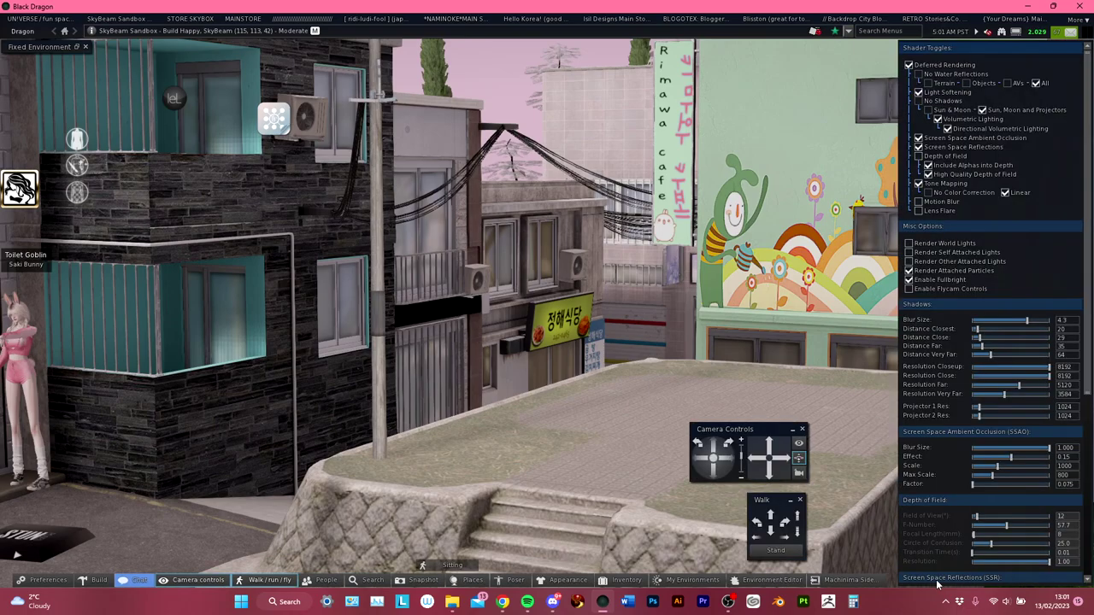
{"action": "left_click", "coordinate": [918, 101]}
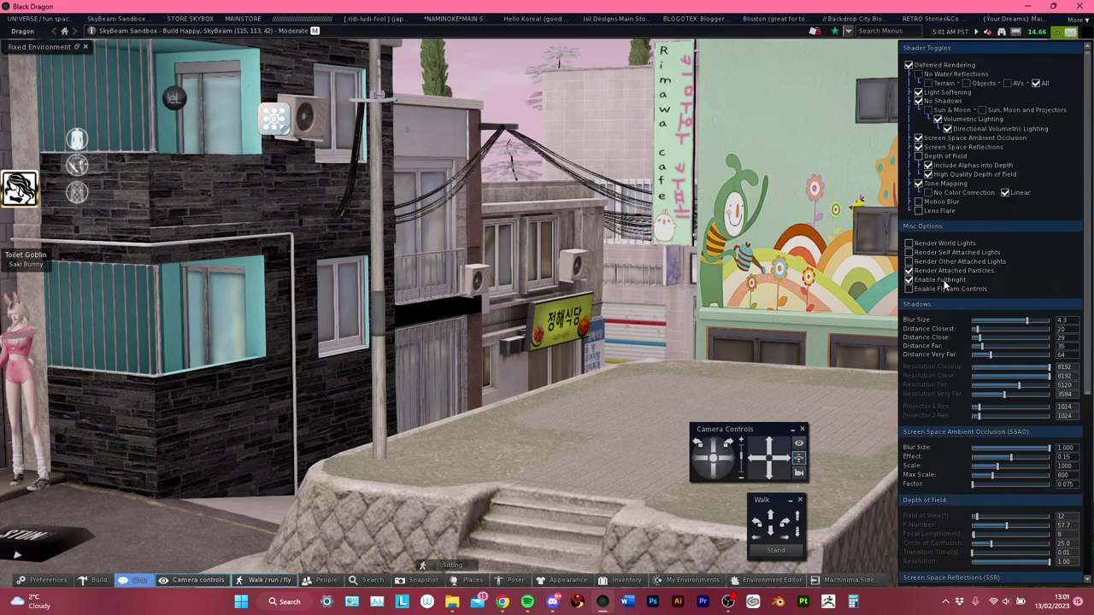
Move the pose stand to X position 120.744.
{"action": "left_click", "coordinate": [853, 581]}
{"action": "right_click", "coordinate": [47, 547]}
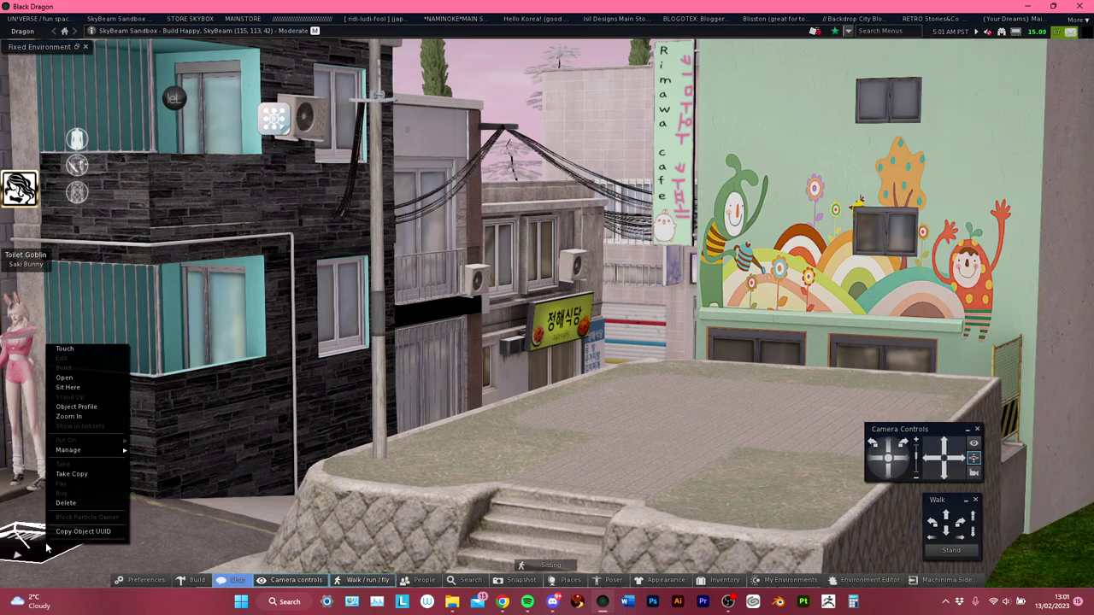
{"action": "left_click", "coordinate": [64, 358]}
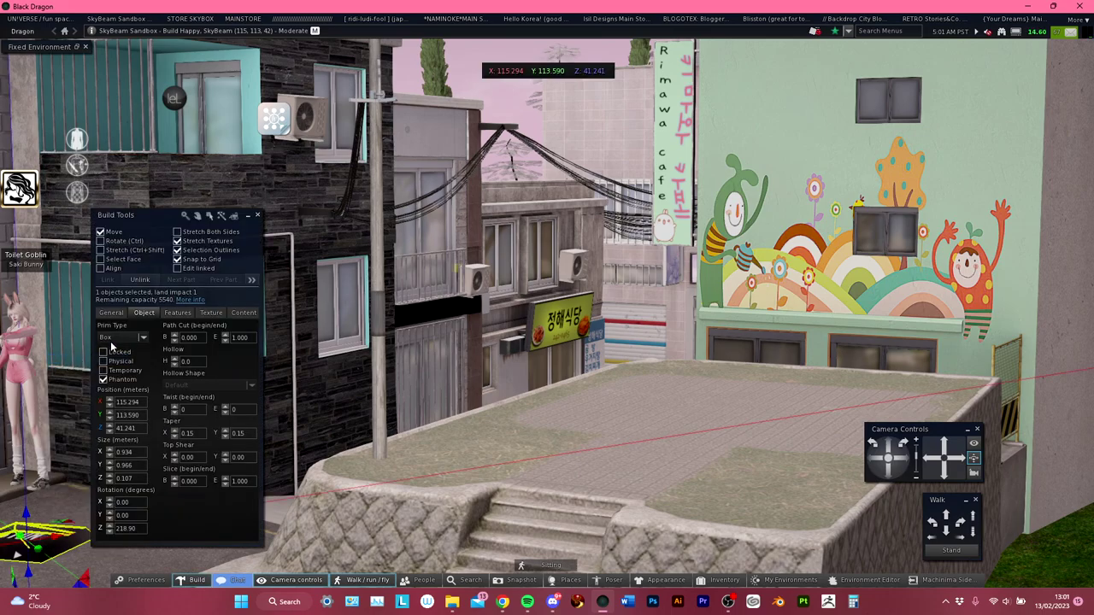
{"action": "double_click", "coordinate": [128, 403]}
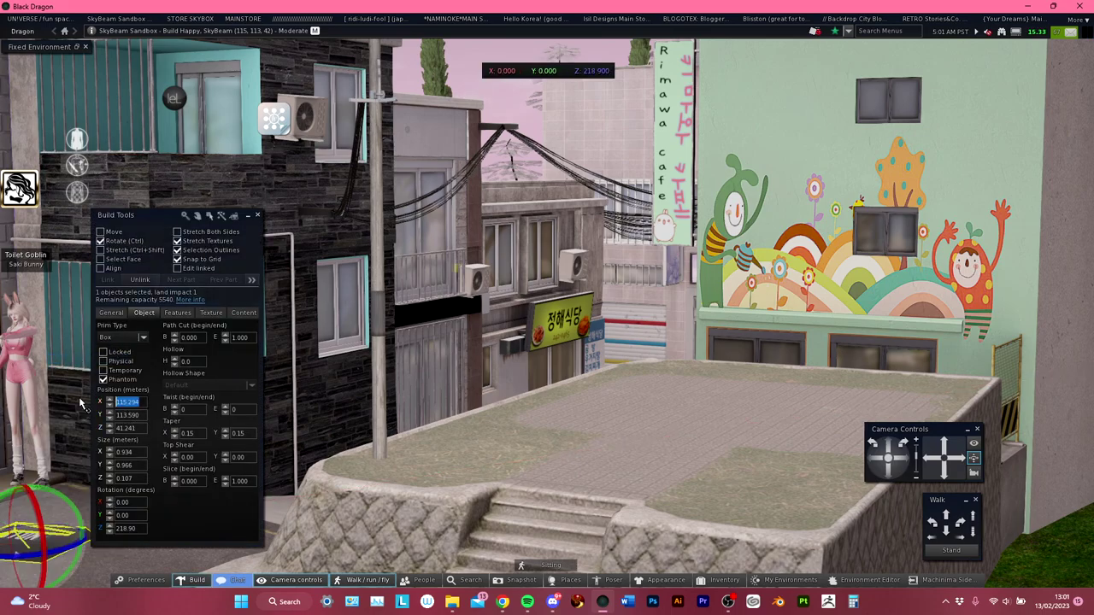
{"action": "key", "text": "ctrl+v"}
{"action": "key", "text": "Return"}
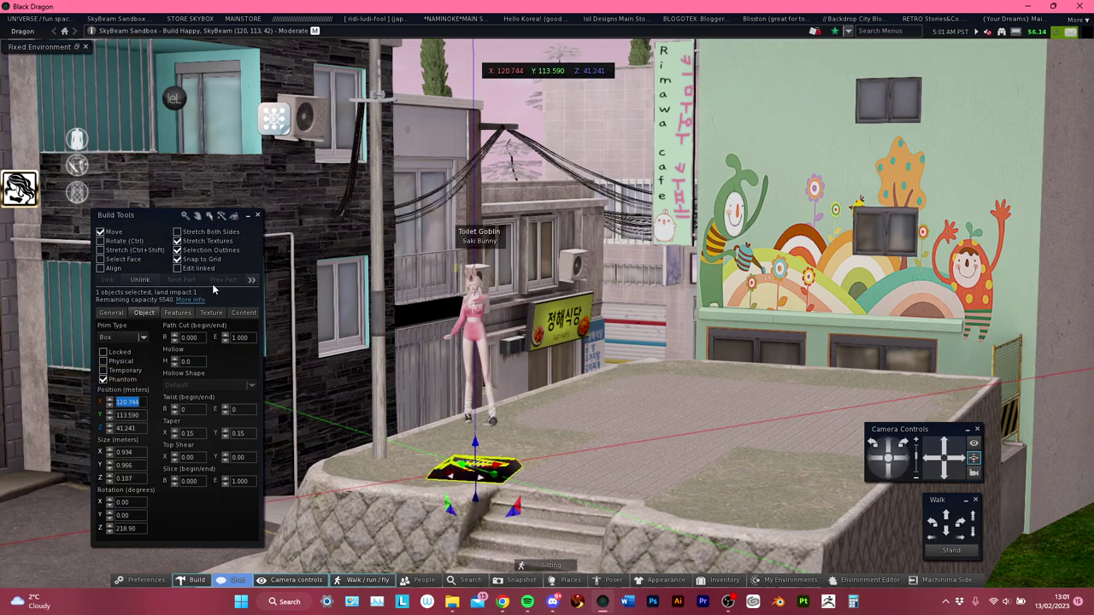
{"action": "left_click", "coordinate": [258, 215]}
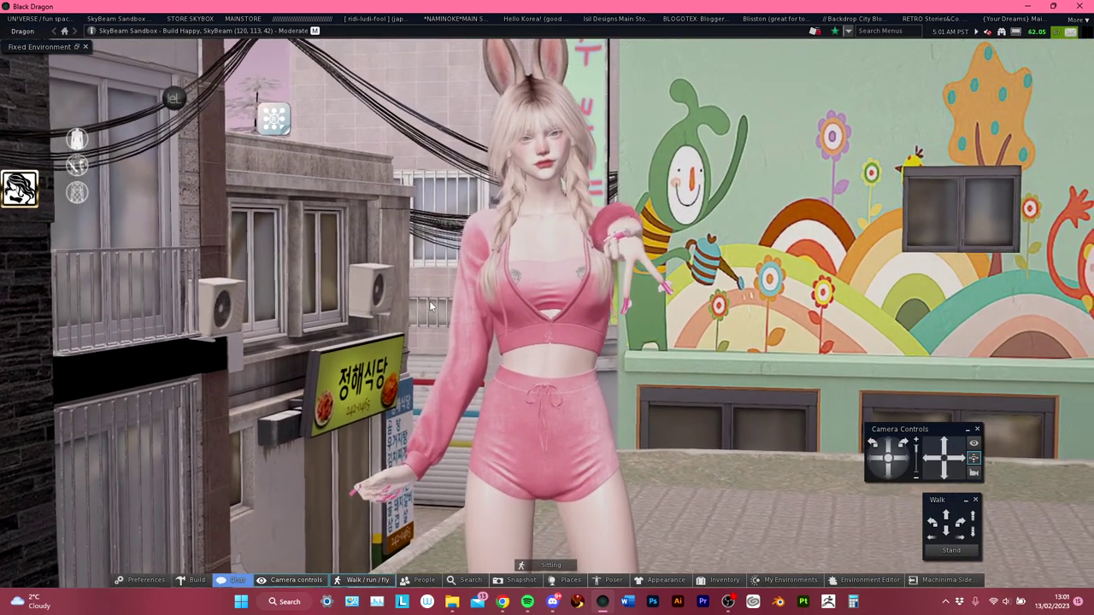
Create a 0.5 m box and stretch it into a 0.5 × 5.597 × 3.683 m slab behind the avatar.
{"action": "right_click", "coordinate": [674, 518]}
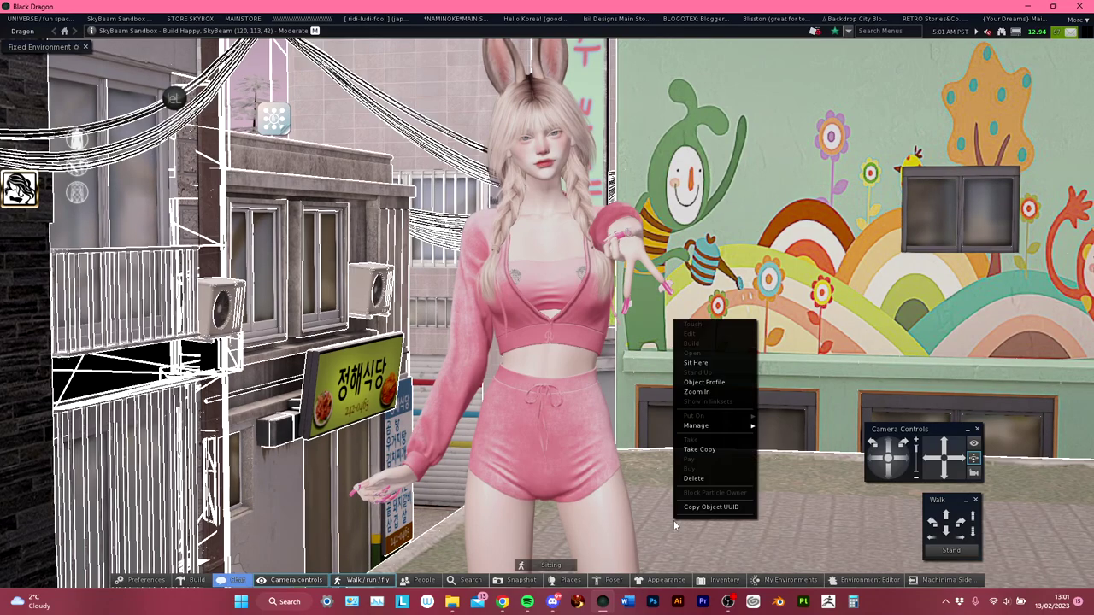
{"action": "left_click", "coordinate": [694, 346]}
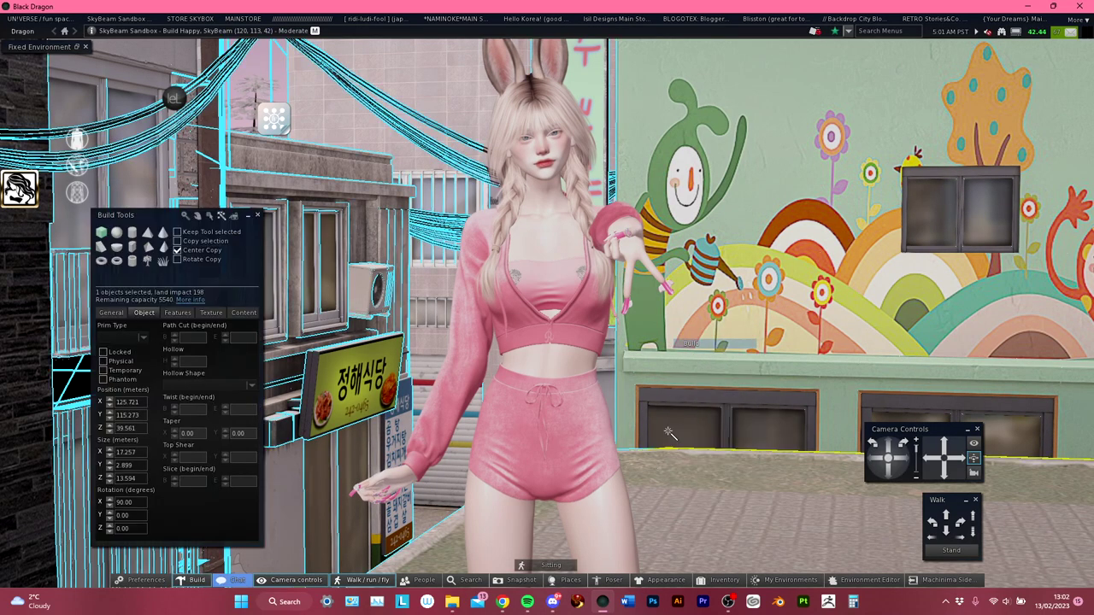
{"action": "left_click", "coordinate": [673, 528]}
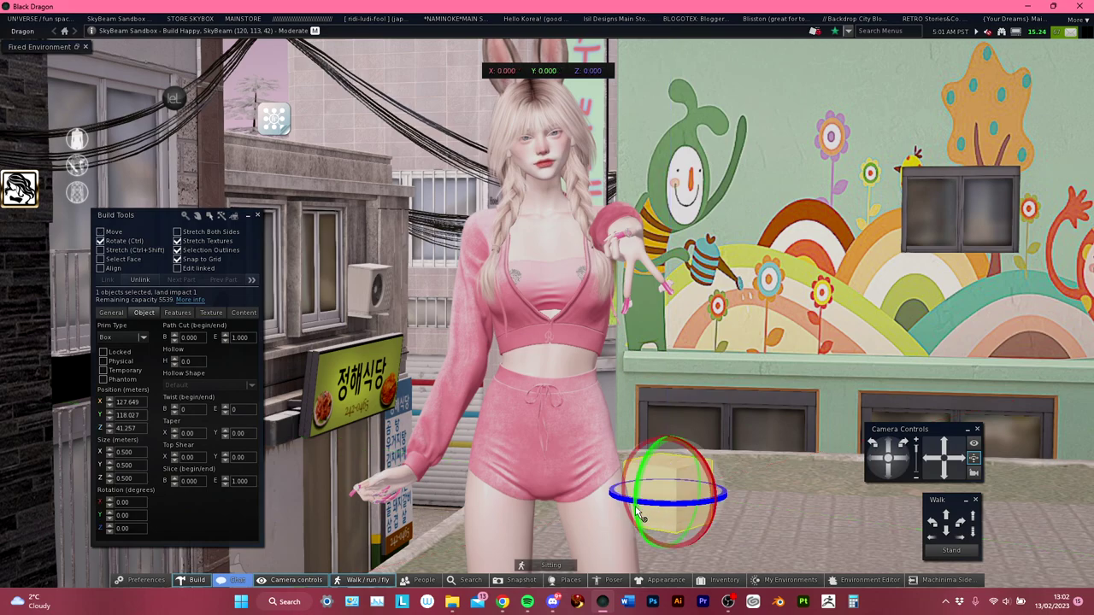
{"action": "key", "text": "ctrl+b"}
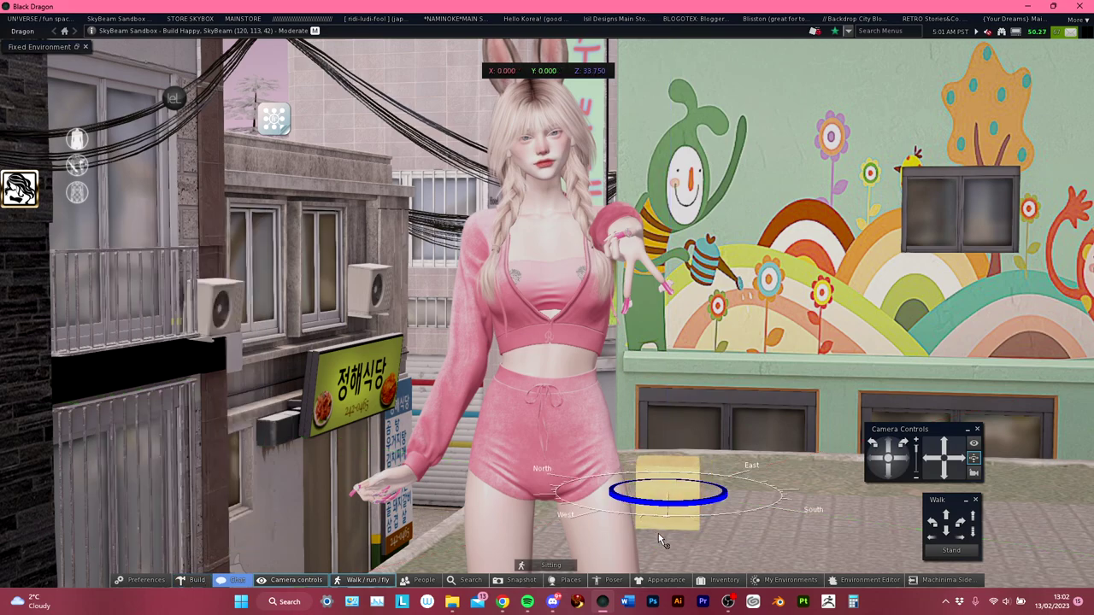
{"action": "key", "text": "ctrl+b"}
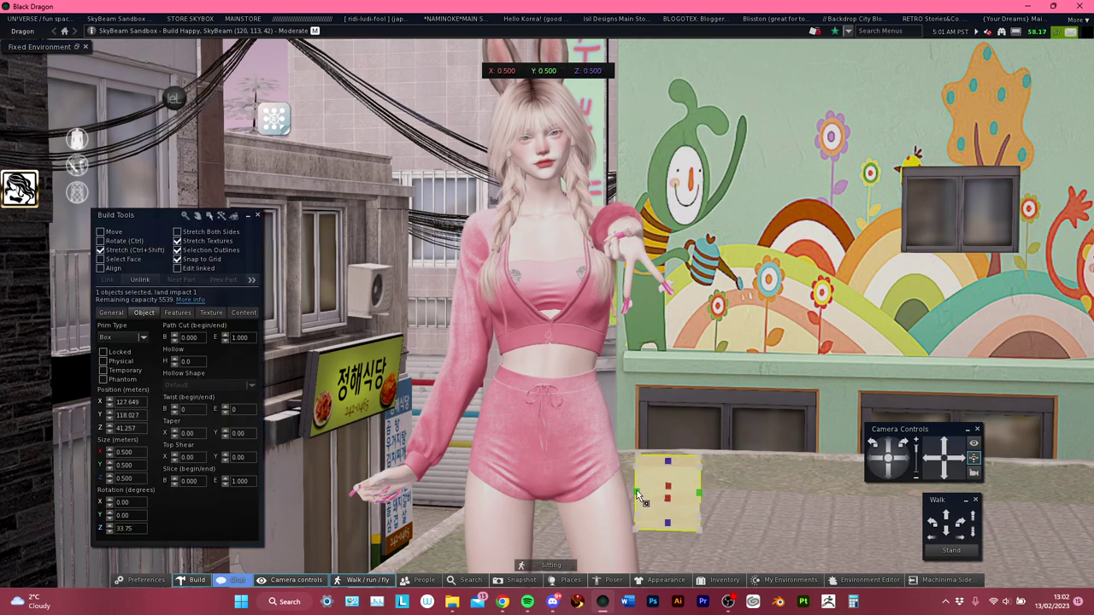
{"action": "left_click_drag", "start_coordinate": [638, 496], "coordinate": [257, 469]}
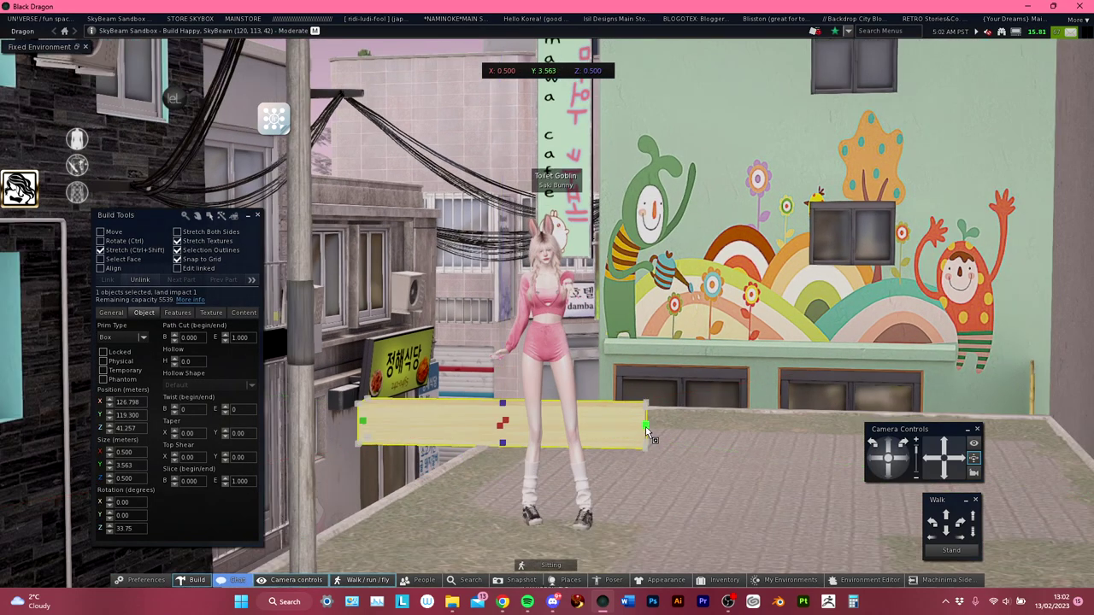
{"action": "left_click_drag", "start_coordinate": [646, 429], "coordinate": [812, 437]}
{"action": "left_click_drag", "start_coordinate": [608, 428], "coordinate": [564, 124]}
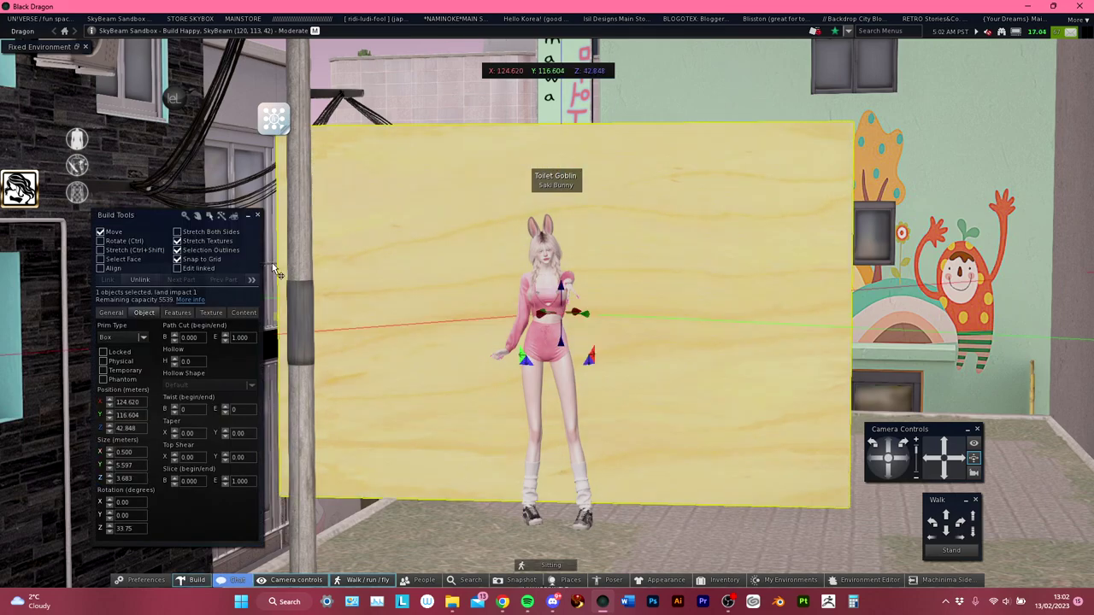
Give the backdrop box the Blank white texture and close the build tools.
{"action": "left_click", "coordinate": [205, 315]}
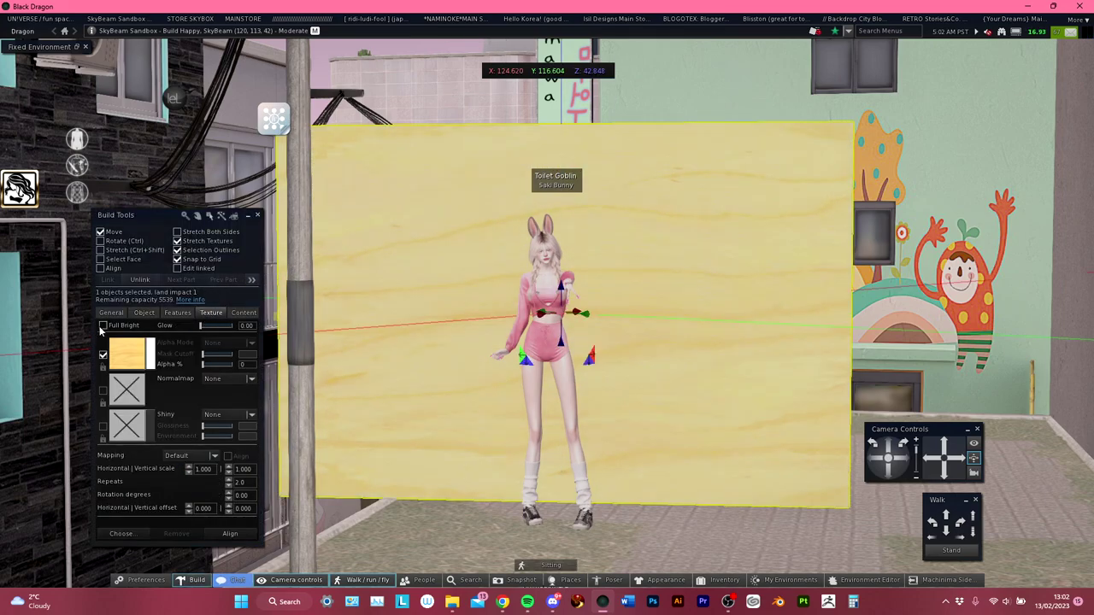
{"action": "left_click", "coordinate": [130, 356]}
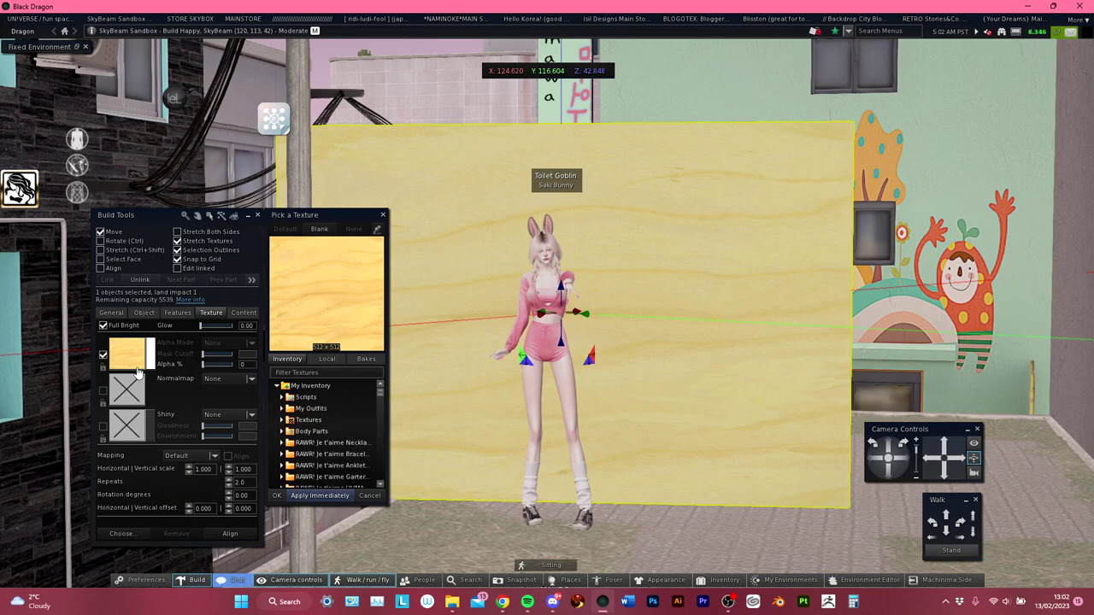
{"action": "left_click", "coordinate": [329, 233]}
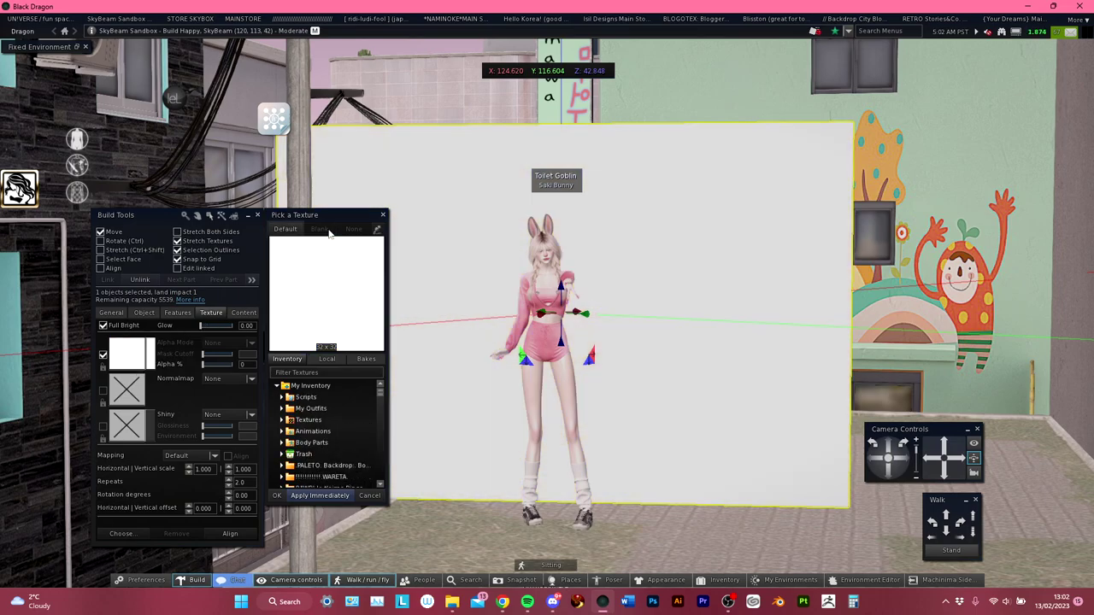
{"action": "left_click", "coordinate": [276, 497]}
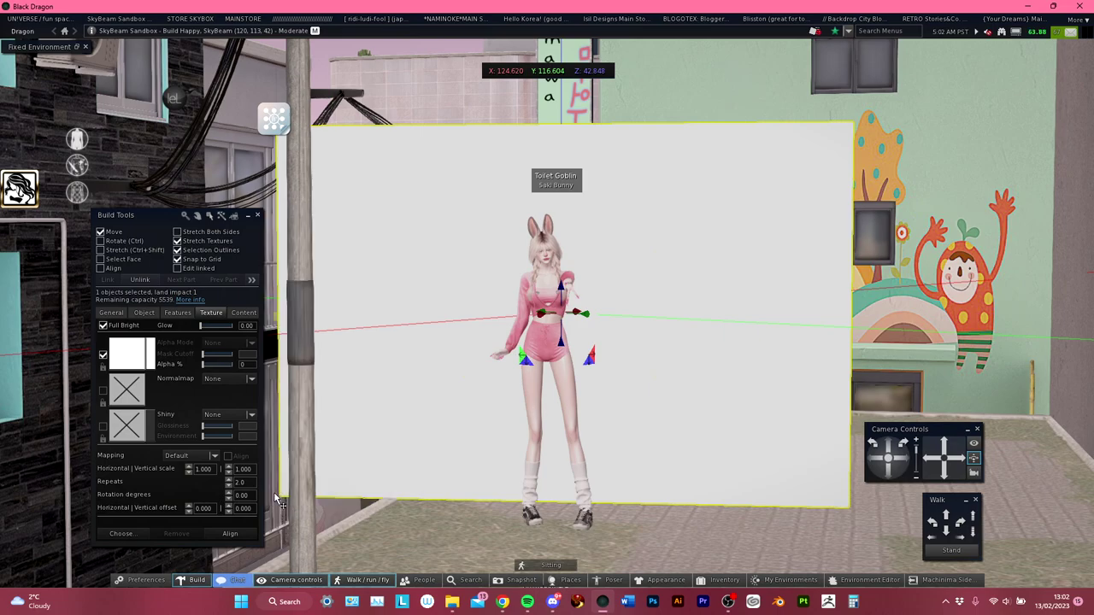
{"action": "left_click", "coordinate": [258, 217]}
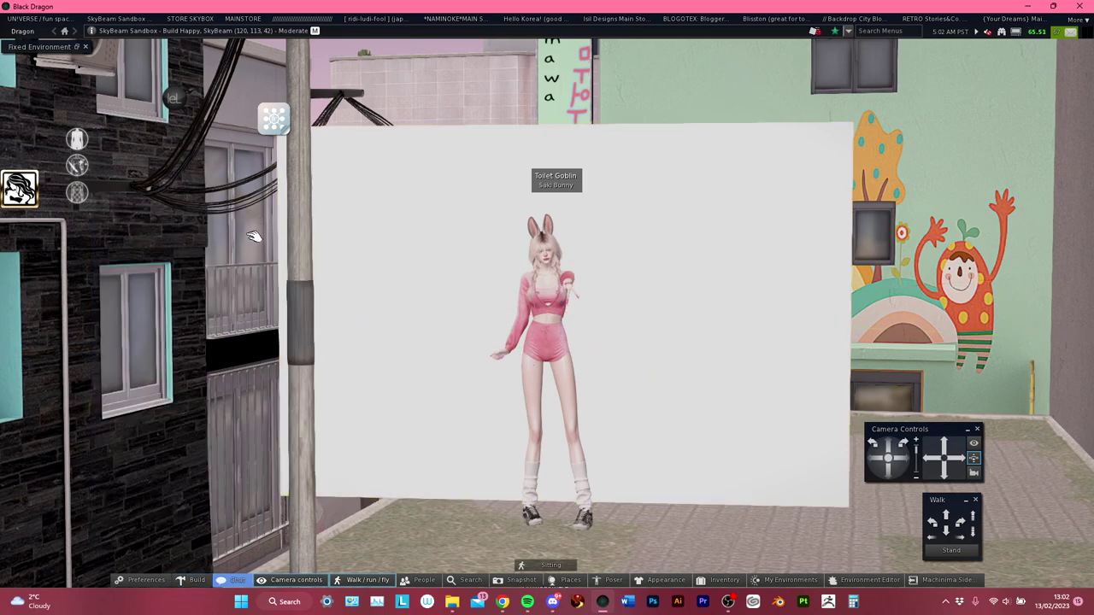
Apply the Blush Windlight sky preset in Environment Settings to silhouette the avatar.
{"action": "scroll", "coordinate": [246, 236], "scroll_direction": "up", "scroll_amount": 3}
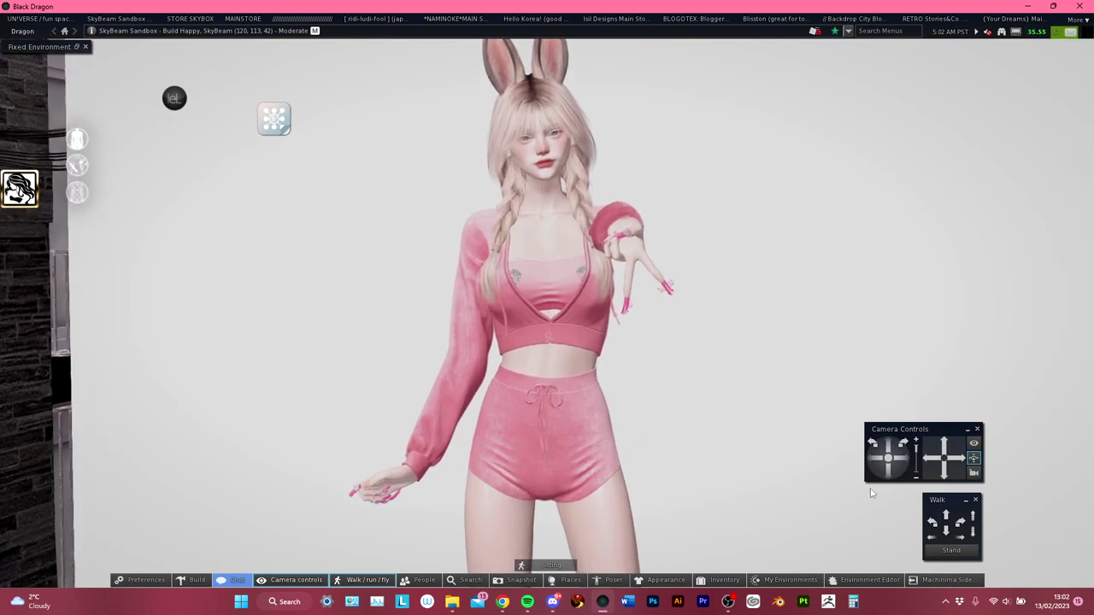
{"action": "left_click", "coordinate": [947, 581]}
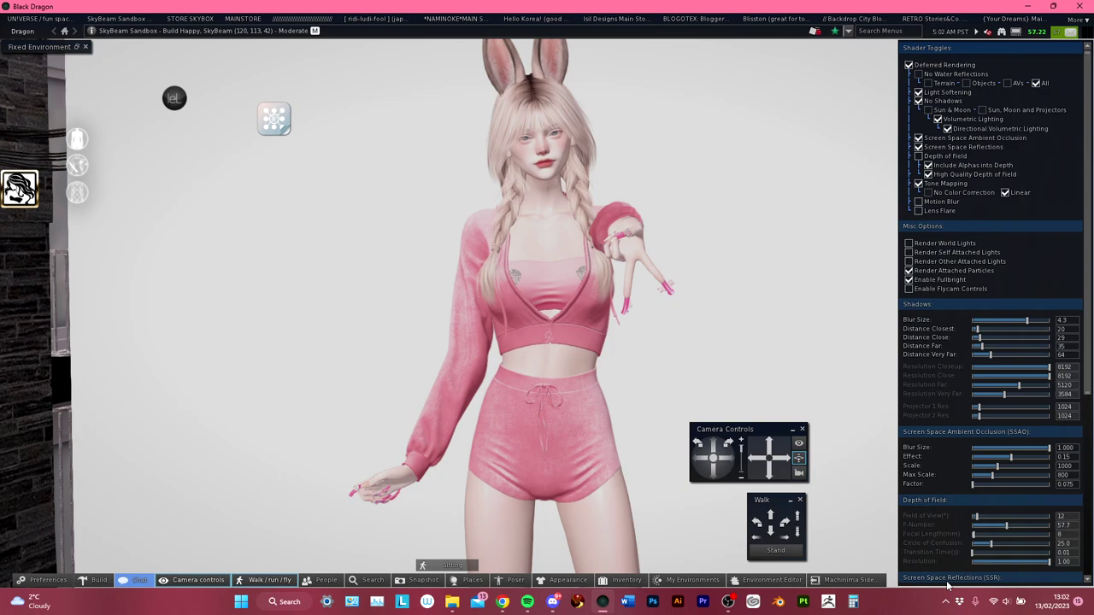
{"action": "left_click", "coordinate": [851, 582]}
{"action": "left_click", "coordinate": [851, 584]}
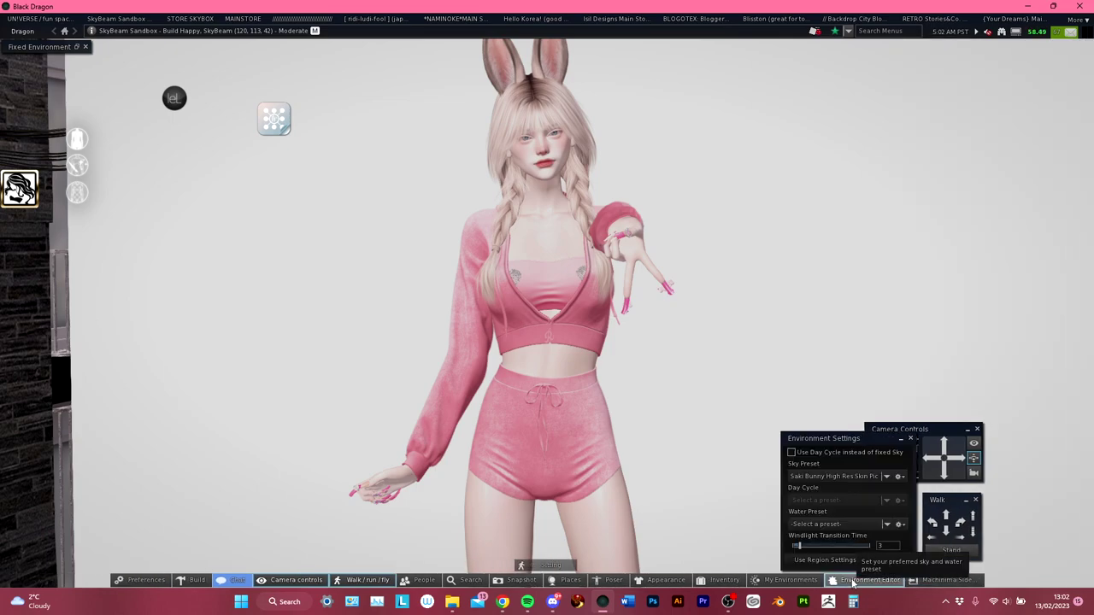
{"action": "left_click", "coordinate": [825, 476]}
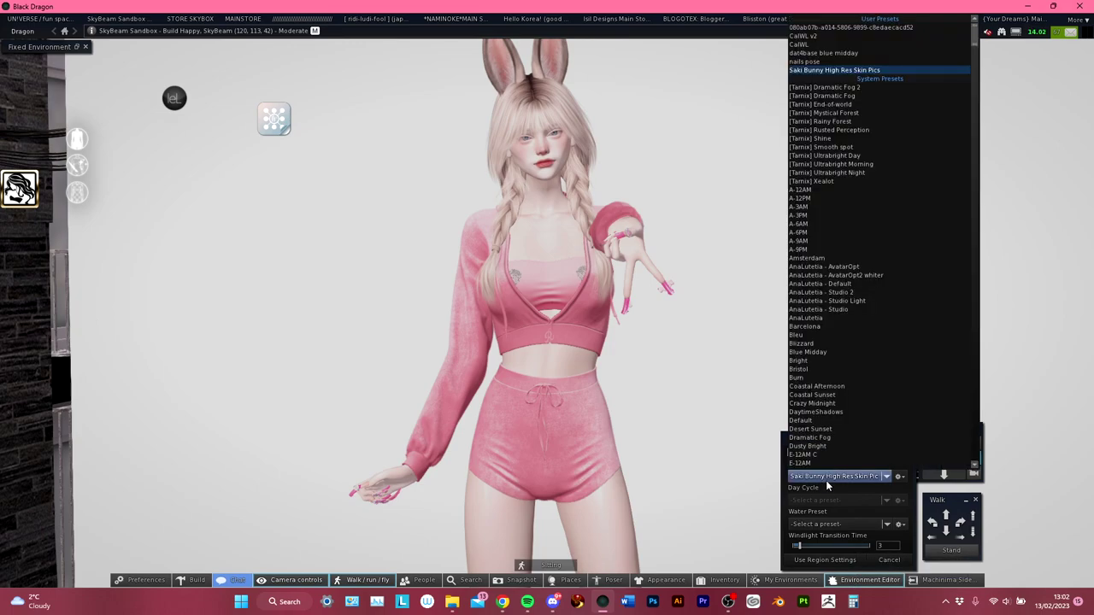
{"action": "type", "text": "blus"}
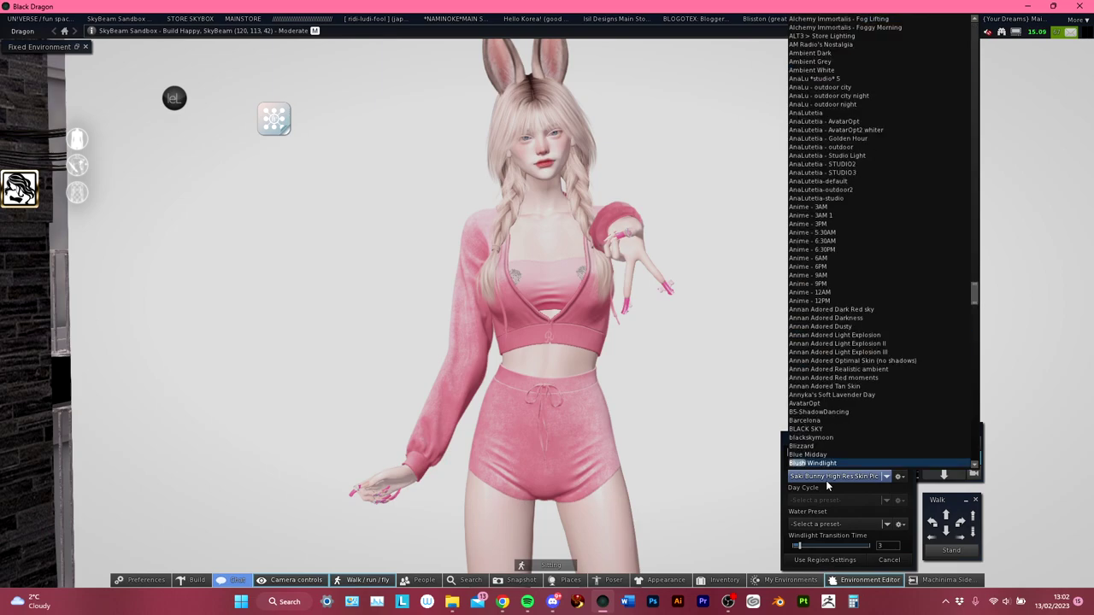
{"action": "key", "text": "Return"}
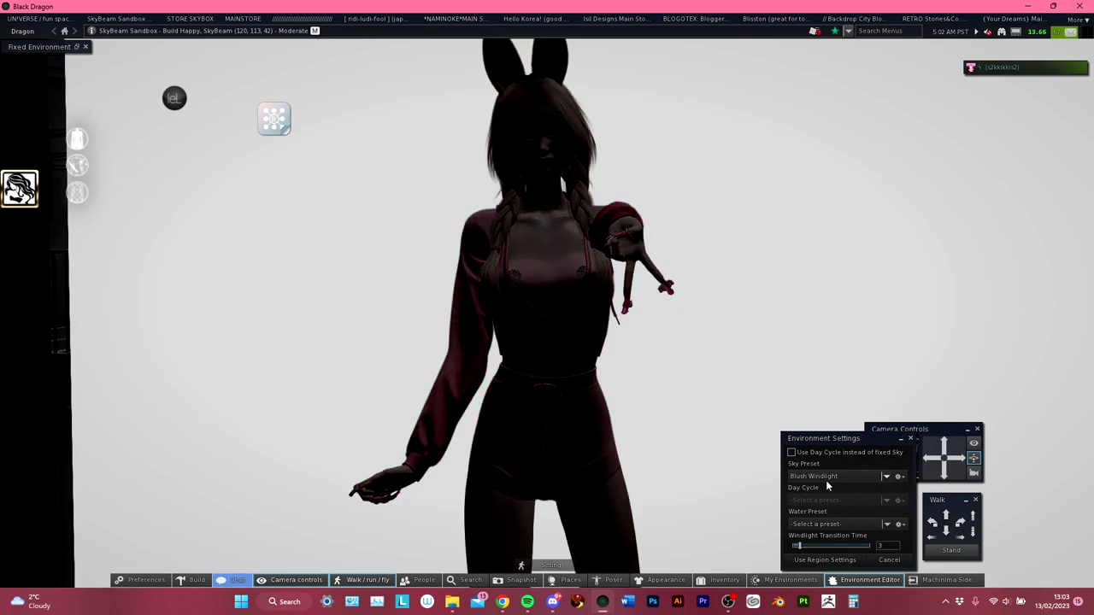
{"action": "left_click", "coordinate": [867, 580]}
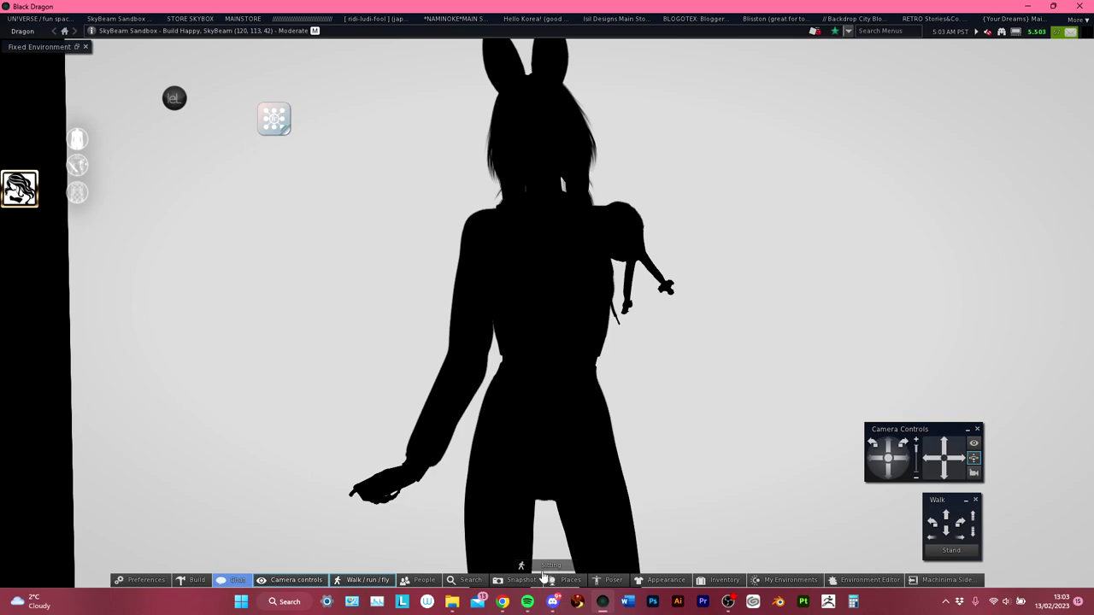
Save a 4K PNG snapshot of the silhouetted avatar to disk.
{"action": "left_click", "coordinate": [517, 580]}
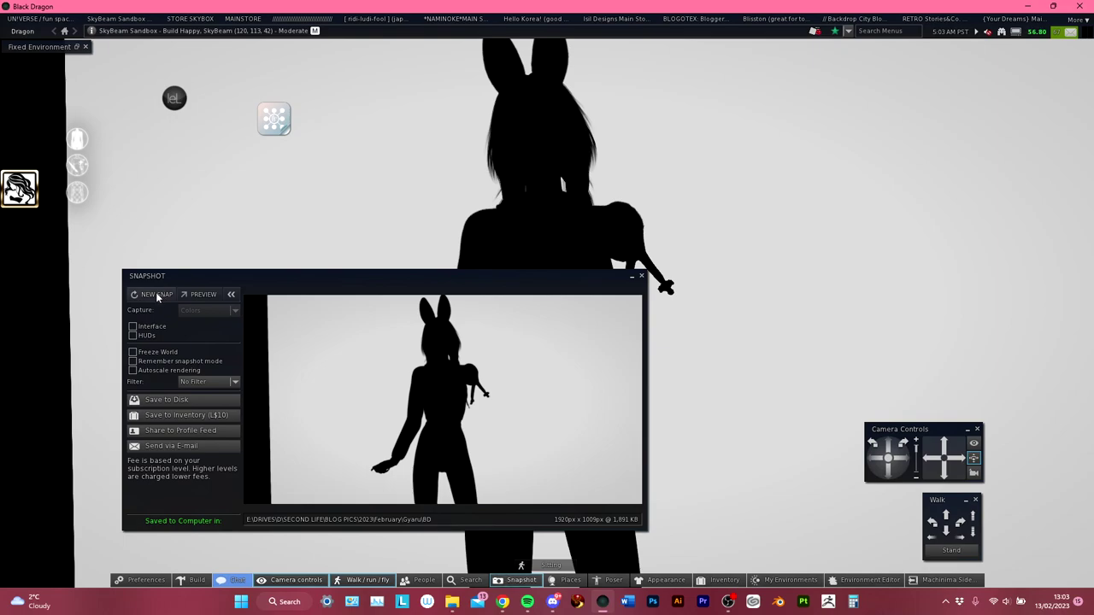
{"action": "left_click", "coordinate": [171, 401]}
{"action": "left_click", "coordinate": [148, 505]}
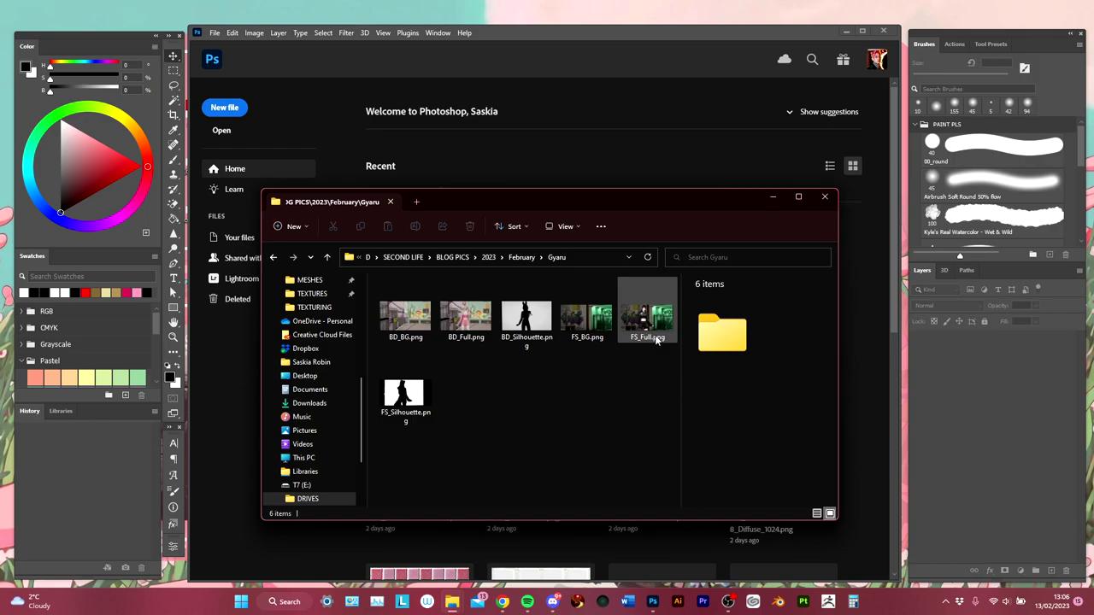
Open FS_Full.png and place FS_BG.png and FS_Silhouette.png into it as layers.
{"action": "left_click_drag", "start_coordinate": [656, 340], "coordinate": [645, 162]}
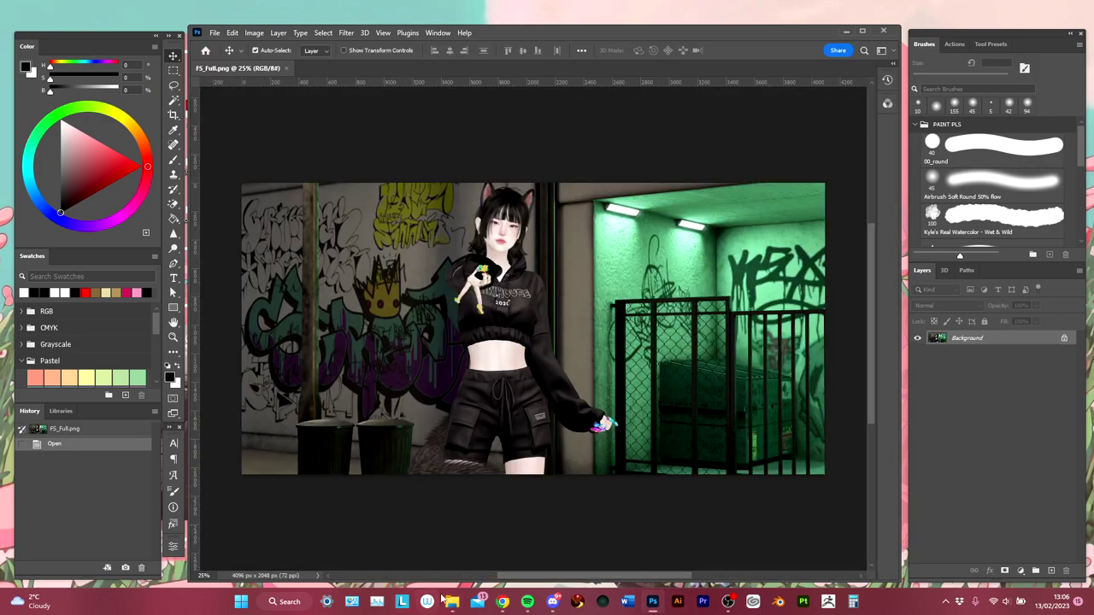
{"action": "mouse_move", "coordinate": [452, 605]}
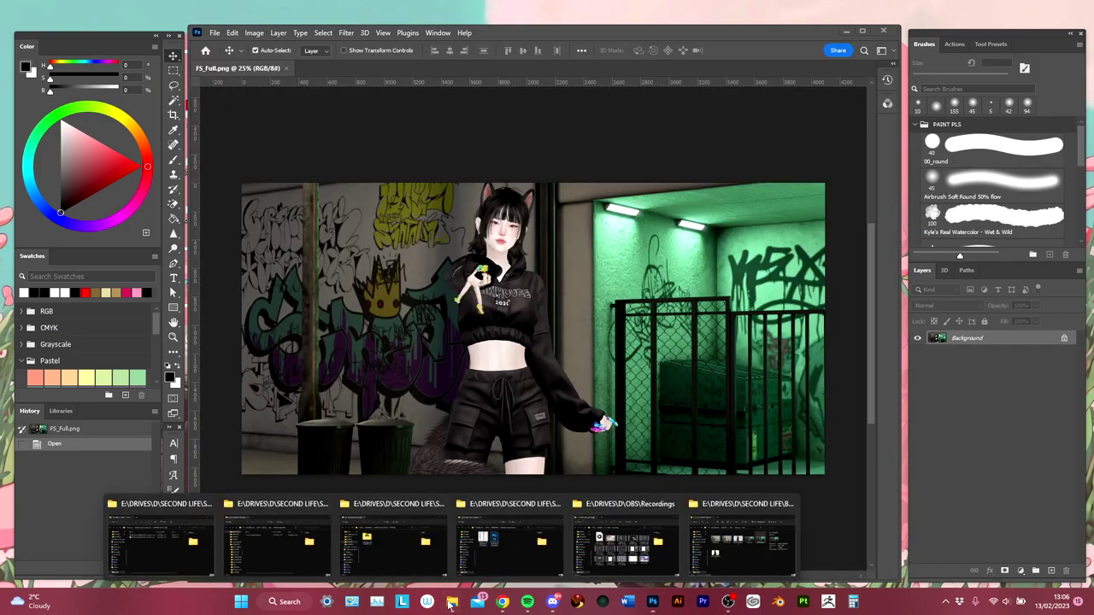
{"action": "left_click", "coordinate": [742, 539]}
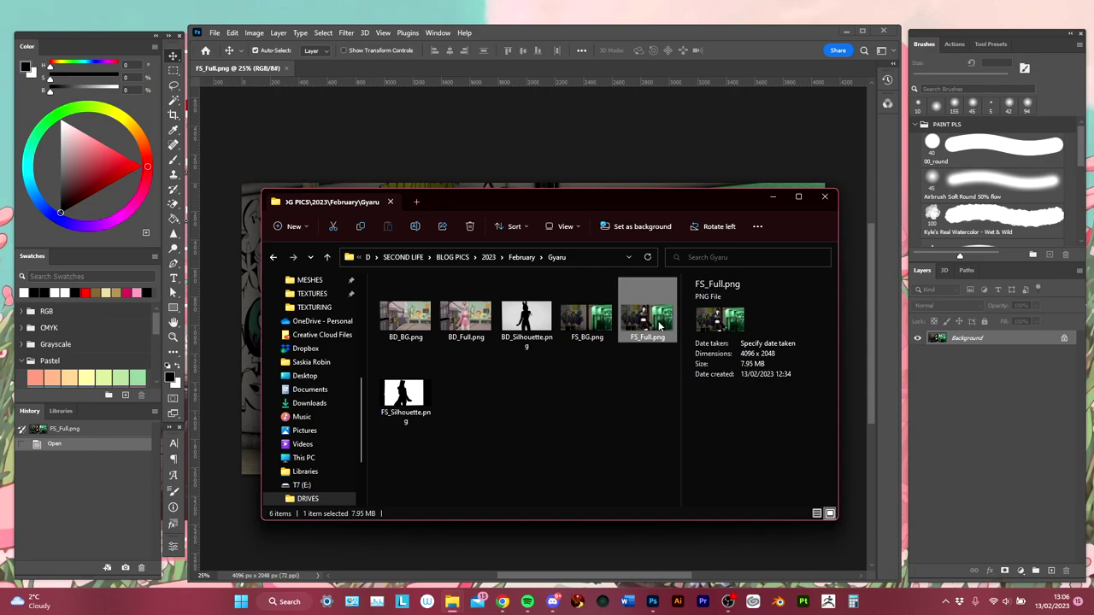
{"action": "left_click", "coordinate": [595, 321], "text": "ctrl"}
{"action": "left_click", "coordinate": [419, 406], "text": "ctrl"}
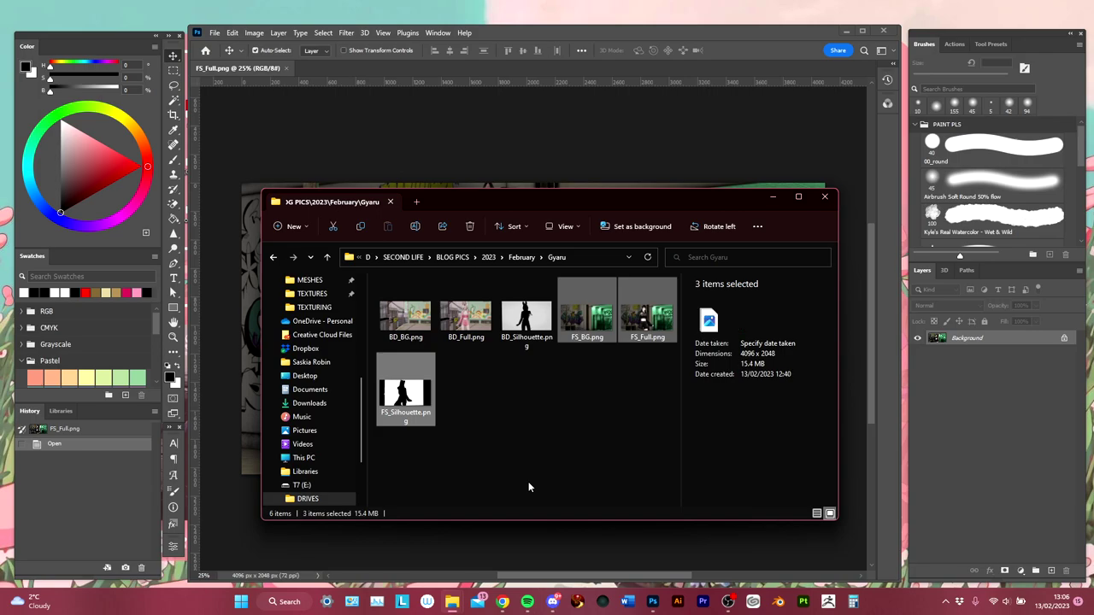
{"action": "left_click_drag", "start_coordinate": [411, 399], "coordinate": [519, 138]}
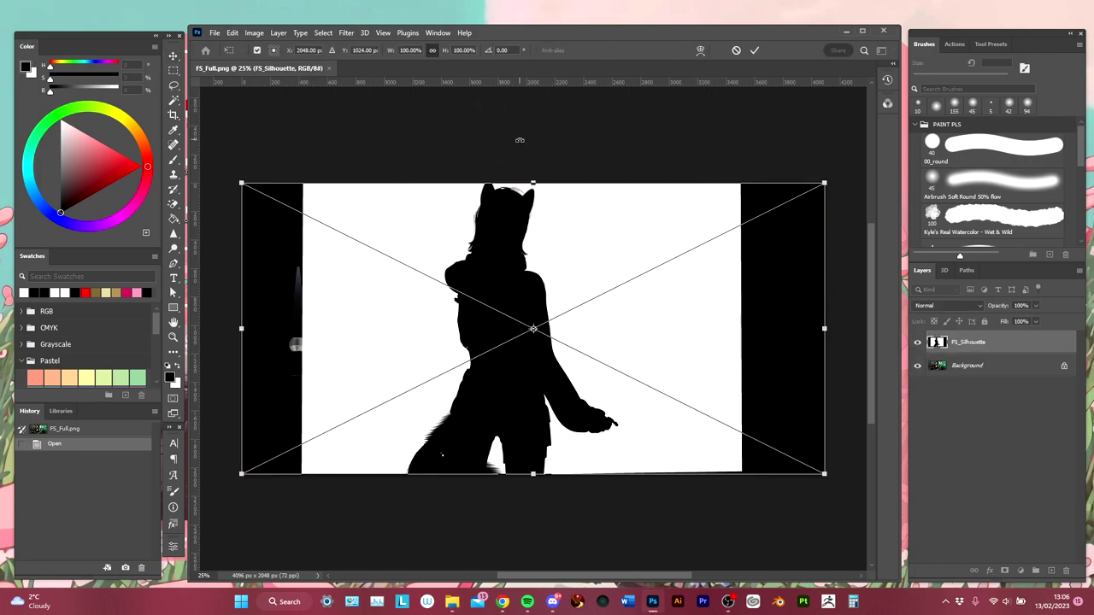
{"action": "key", "text": "Return"}
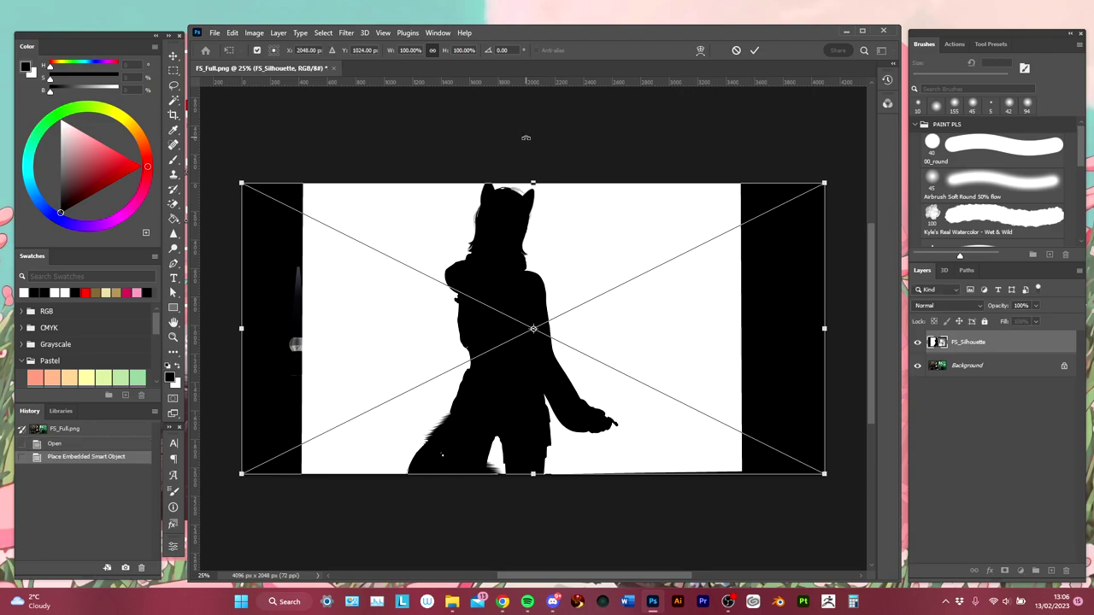
{"action": "key", "text": "Return"}
{"action": "key", "text": "Return"}
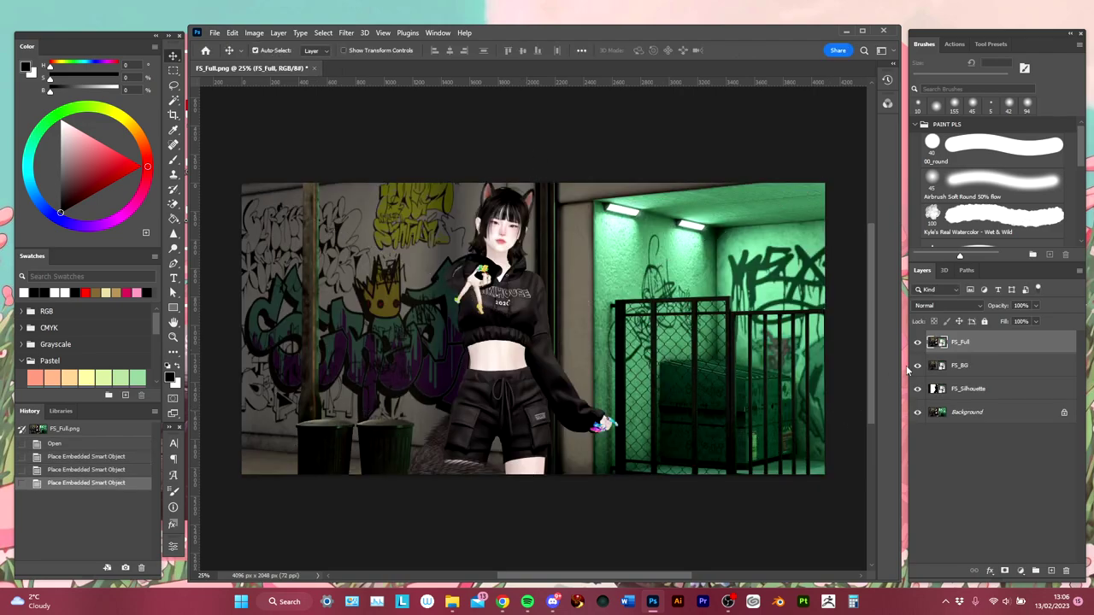
Delete the original Background layer and move FS_Silhouette to the top of the stack.
{"action": "left_click", "coordinate": [1065, 415]}
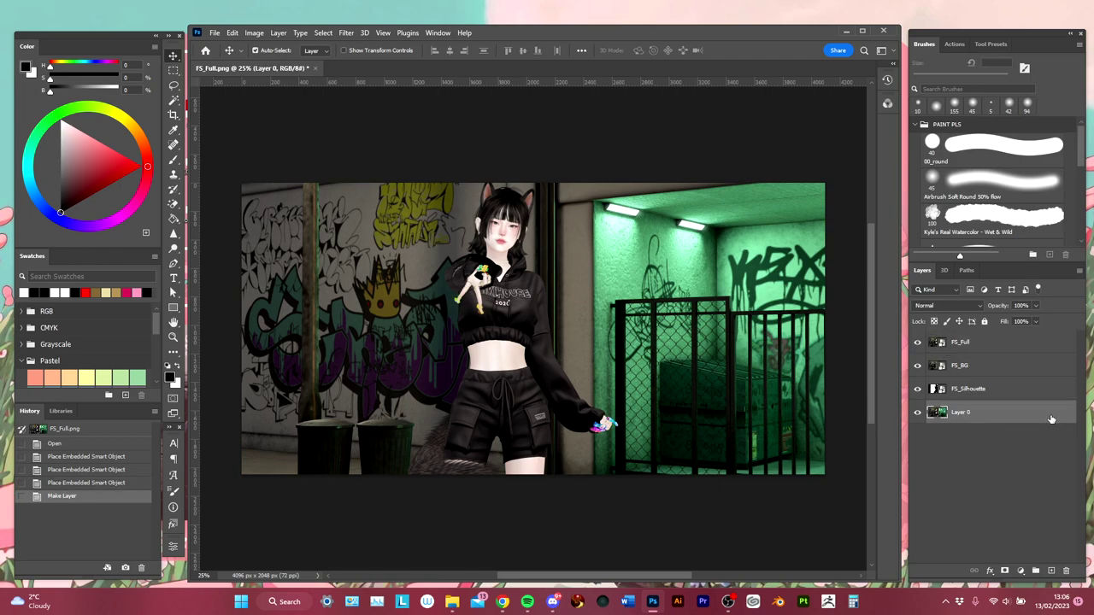
{"action": "key", "text": "Delete"}
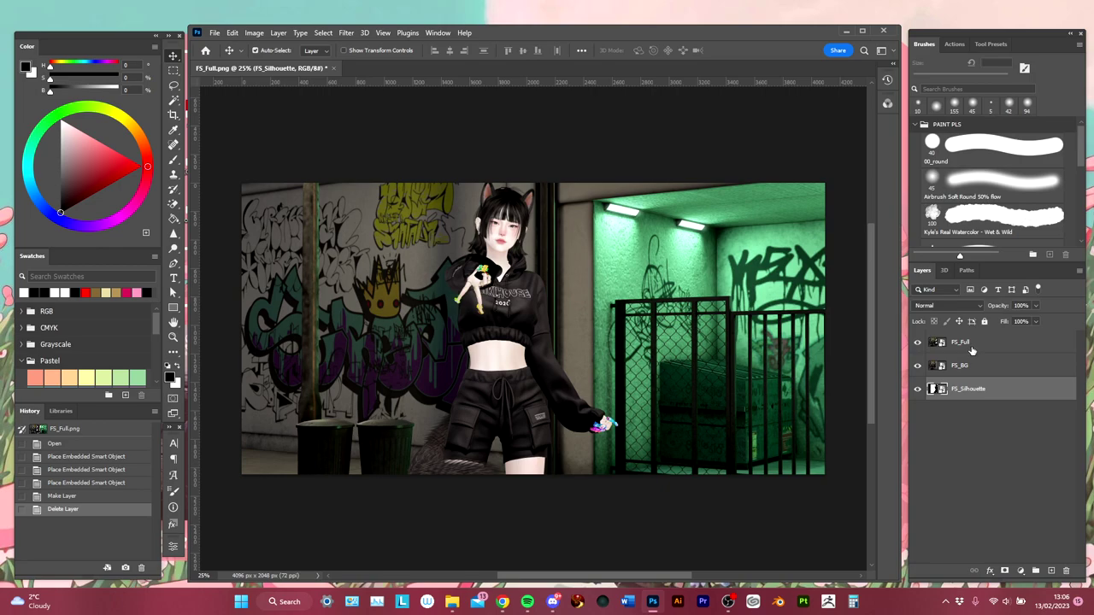
{"action": "left_click_drag", "start_coordinate": [970, 389], "coordinate": [989, 342]}
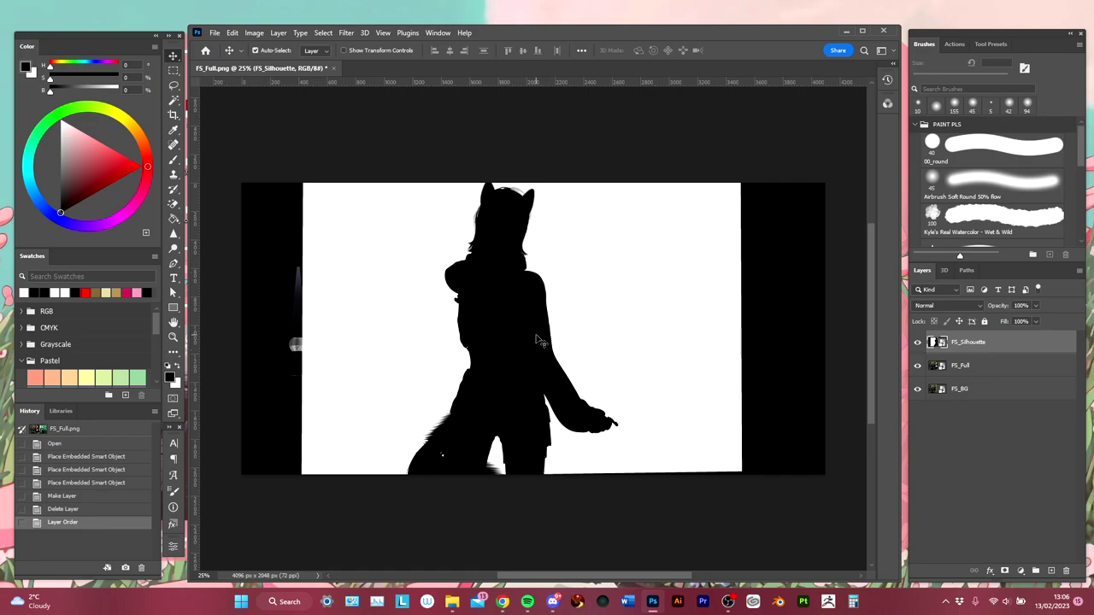
Rasterize FS_Silhouette and select its left and right black strips.
{"action": "right_click", "coordinate": [1000, 347]}
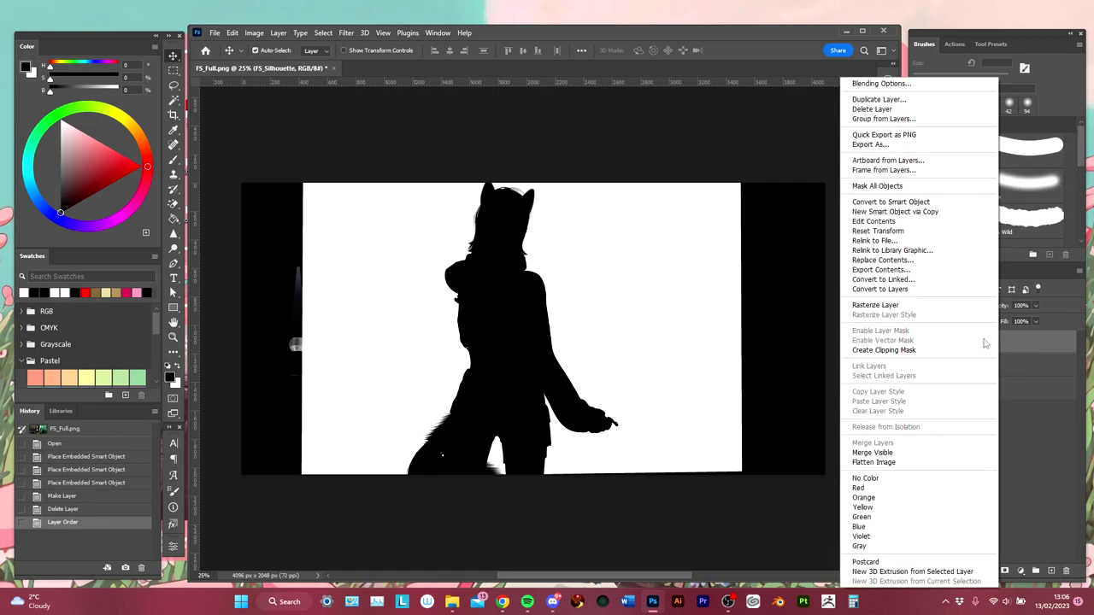
{"action": "left_click", "coordinate": [889, 310]}
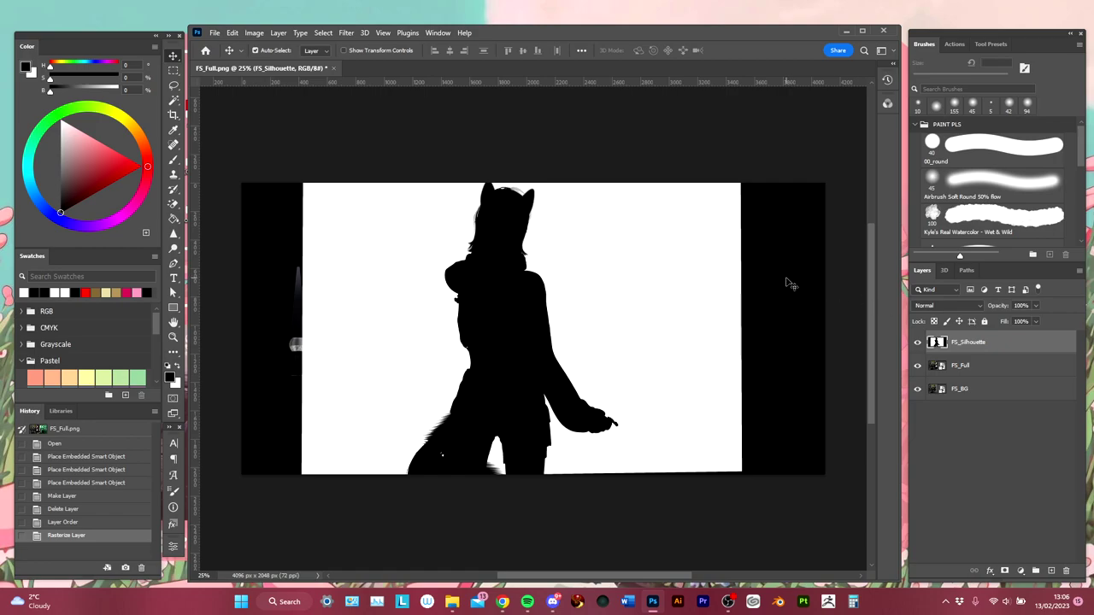
{"action": "key", "text": "m"}
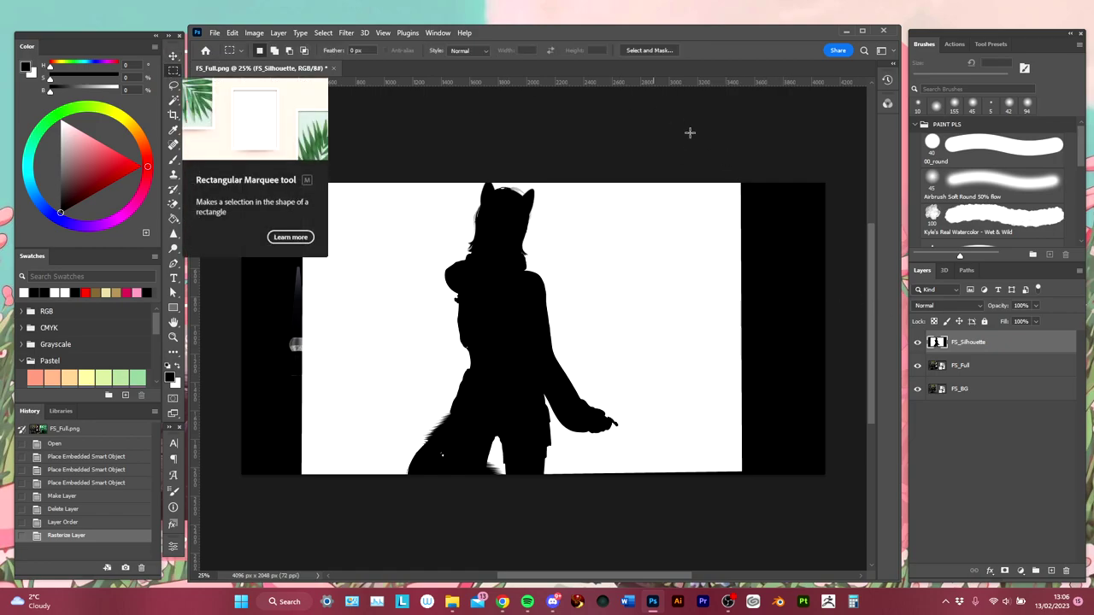
{"action": "left_click_drag", "start_coordinate": [715, 156], "coordinate": [864, 529]}
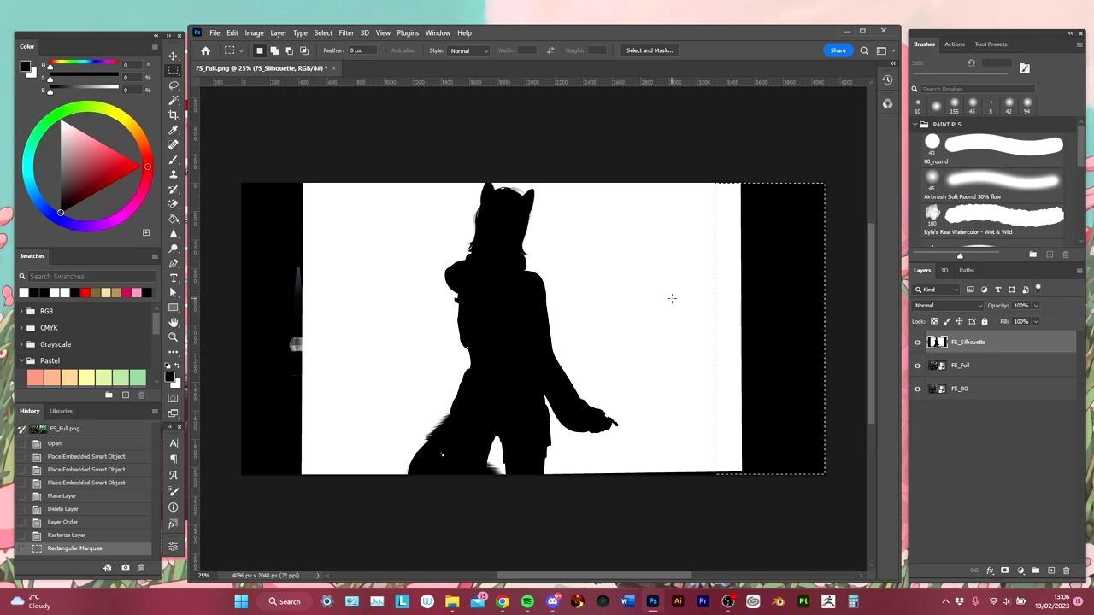
{"action": "left_click_drag", "start_coordinate": [242, 182], "coordinate": [317, 500]}
Fill the selected side strips with white and deselect.
{"action": "key", "text": "g"}
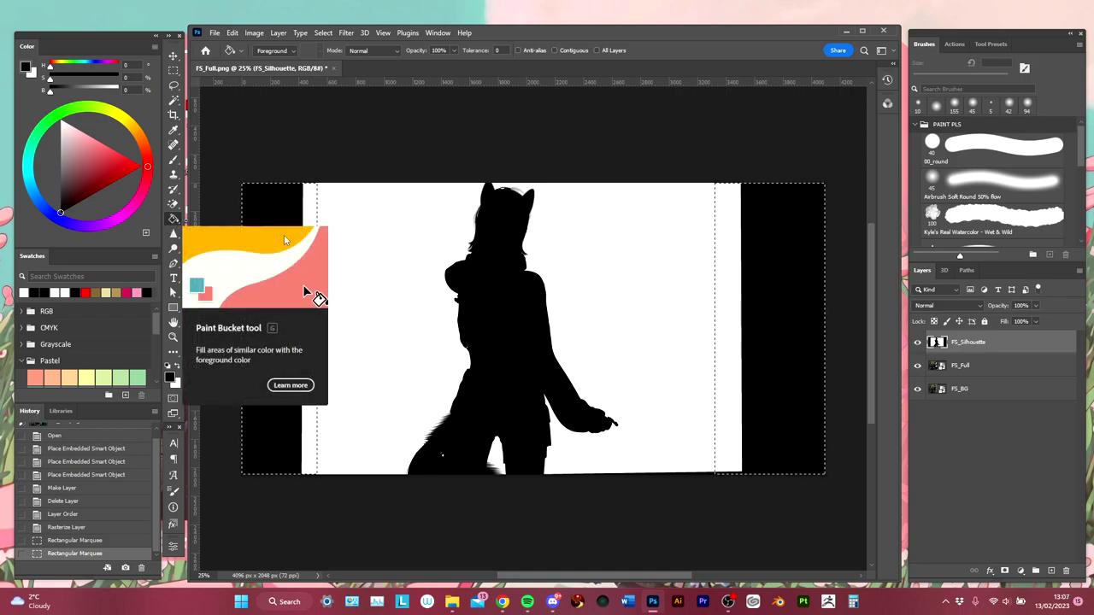
{"action": "key", "text": "x"}
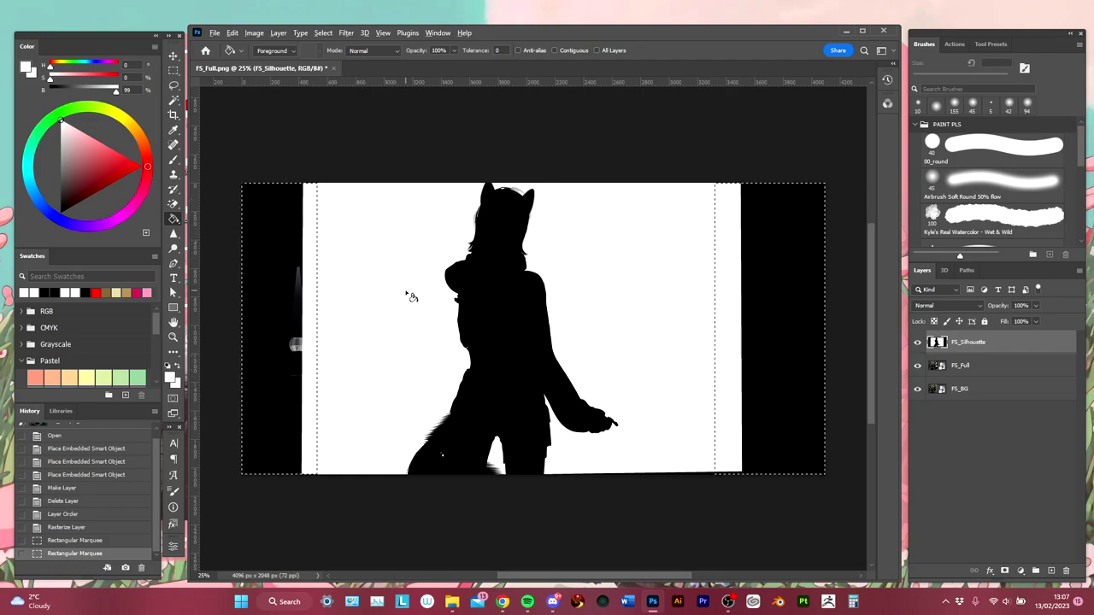
{"action": "key", "text": "alt+BackSpace"}
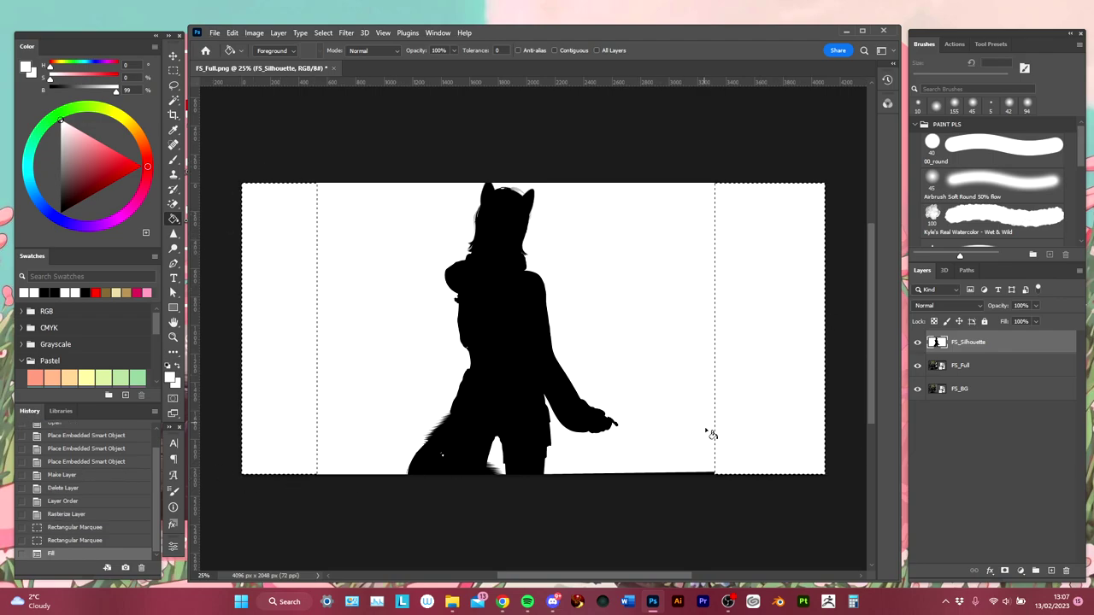
{"action": "key", "text": "ctrl+d"}
{"action": "scroll", "coordinate": [620, 452], "scroll_direction": "up", "scroll_amount": 10}
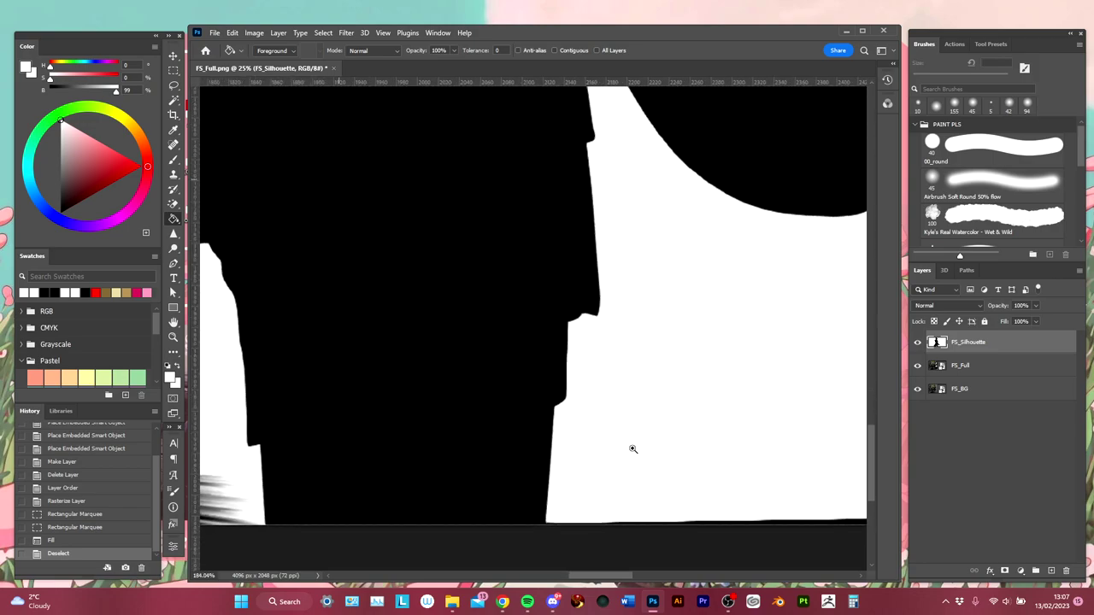
Lasso the black slivers along the bottom edge and fill them white.
{"action": "scroll", "coordinate": [750, 395], "scroll_direction": "down", "scroll_amount": 5}
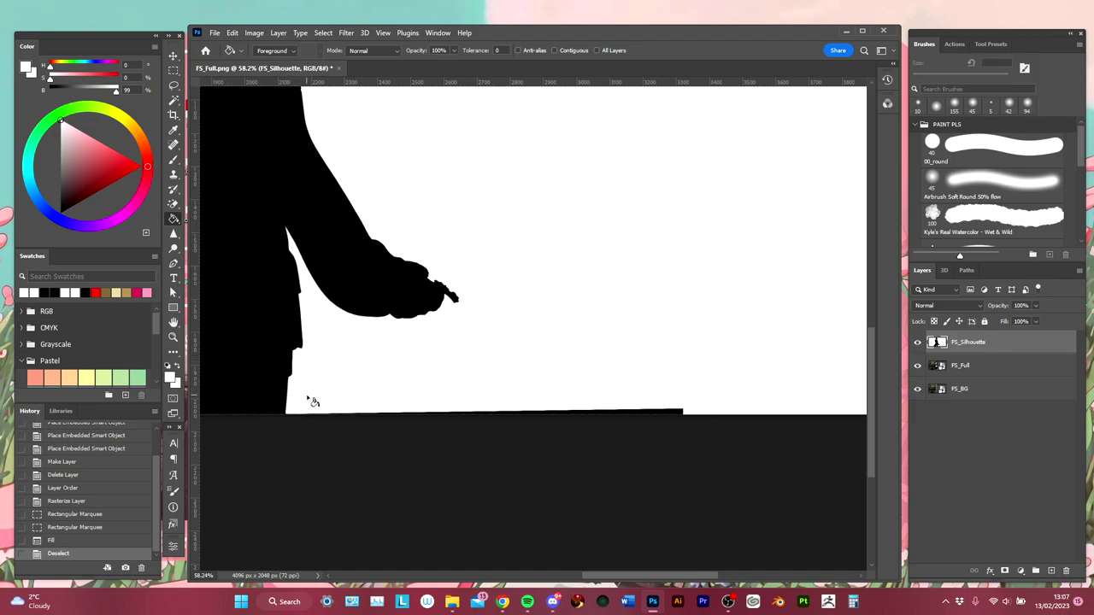
{"action": "scroll", "coordinate": [512, 369], "scroll_direction": "up", "scroll_amount": 6}
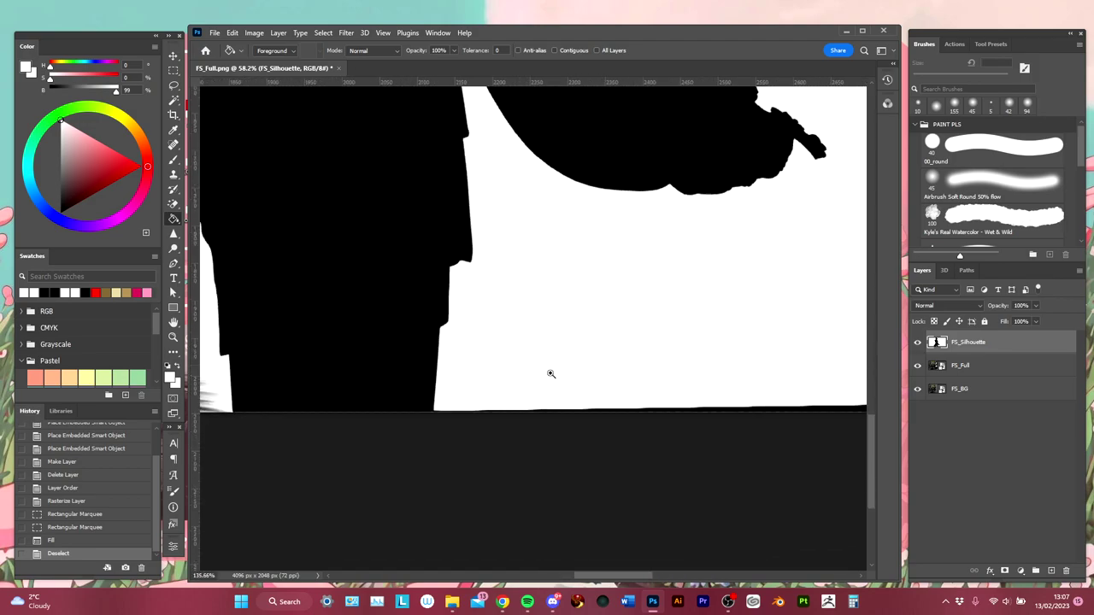
{"action": "key", "text": "l"}
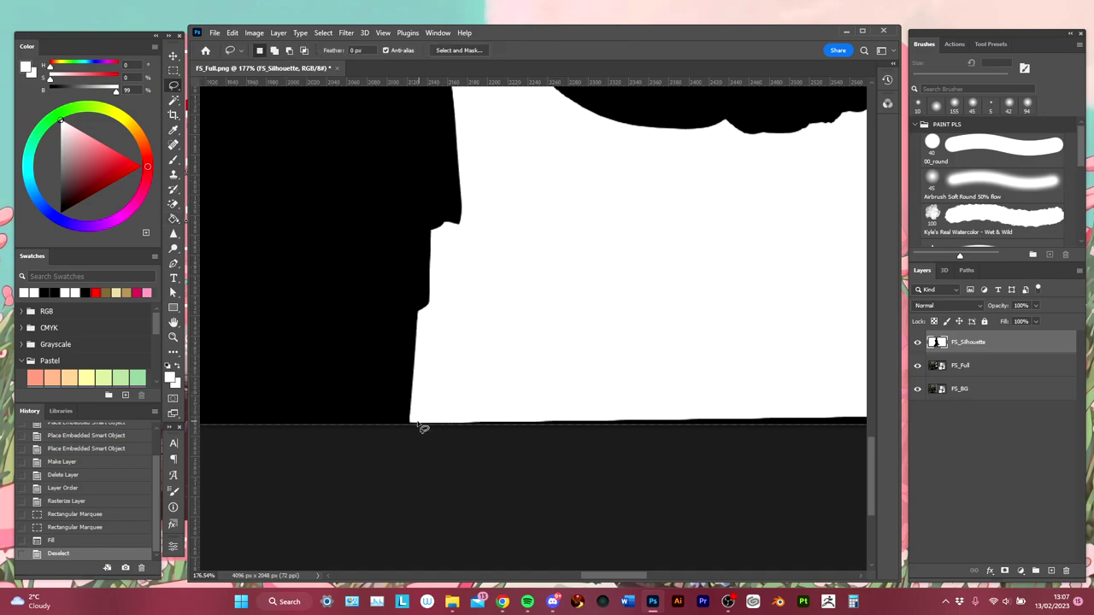
{"action": "mouse_move", "coordinate": [412, 422]}
{"action": "left_mouse_down"}
{"action": "mouse_move", "coordinate": [491, 479]}
{"action": "mouse_move", "coordinate": [797, 472]}
{"action": "mouse_move", "coordinate": [766, 342]}
{"action": "mouse_move", "coordinate": [575, 316]}
{"action": "left_mouse_up"}
{"action": "scroll", "coordinate": [464, 368], "scroll_direction": "down", "scroll_amount": 6}
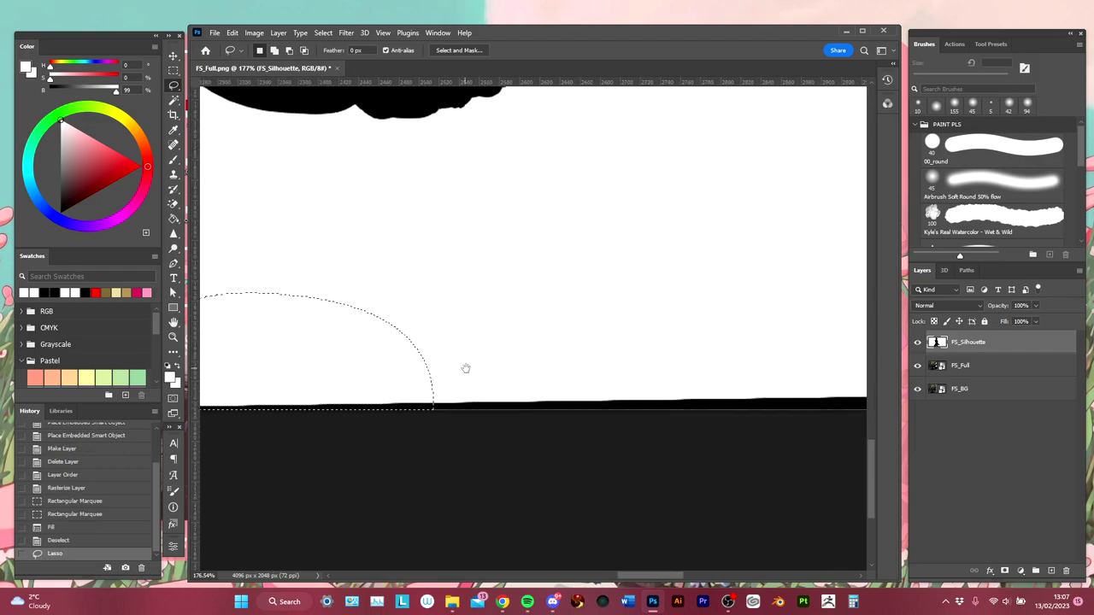
{"action": "mouse_move", "coordinate": [641, 386]}
{"action": "left_mouse_down"}
{"action": "mouse_move", "coordinate": [452, 395]}
{"action": "mouse_move", "coordinate": [708, 376]}
{"action": "mouse_move", "coordinate": [659, 456]}
{"action": "mouse_move", "coordinate": [384, 478]}
{"action": "mouse_move", "coordinate": [430, 449]}
{"action": "left_mouse_up"}
{"action": "scroll", "coordinate": [471, 384], "scroll_direction": "down", "scroll_amount": 2}
{"action": "left_click_drag", "start_coordinate": [472, 384], "coordinate": [593, 427]}
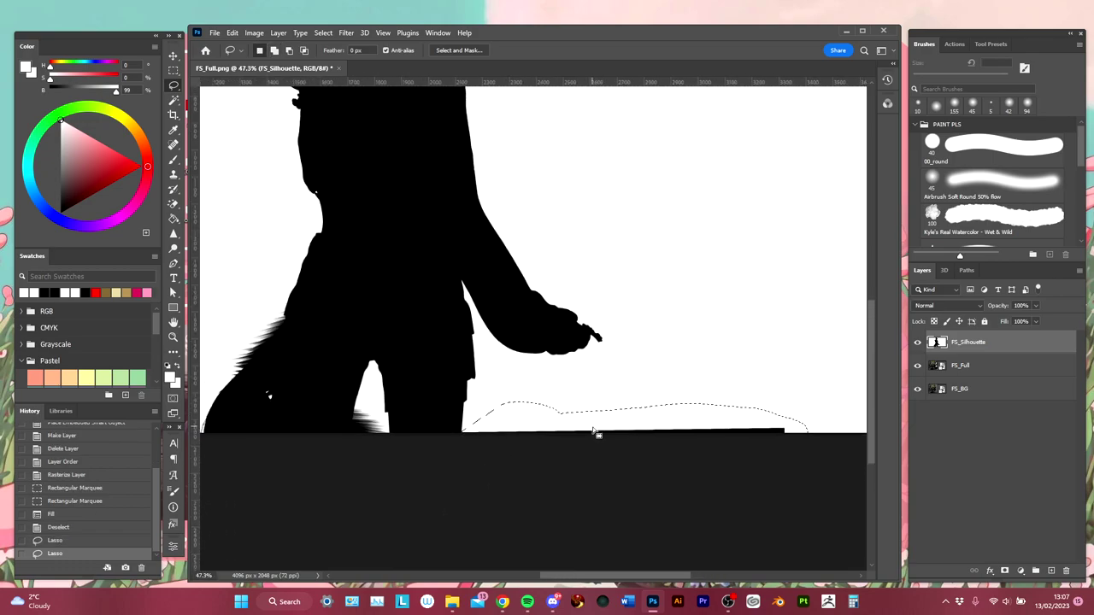
{"action": "key", "text": "alt+BackSpace"}
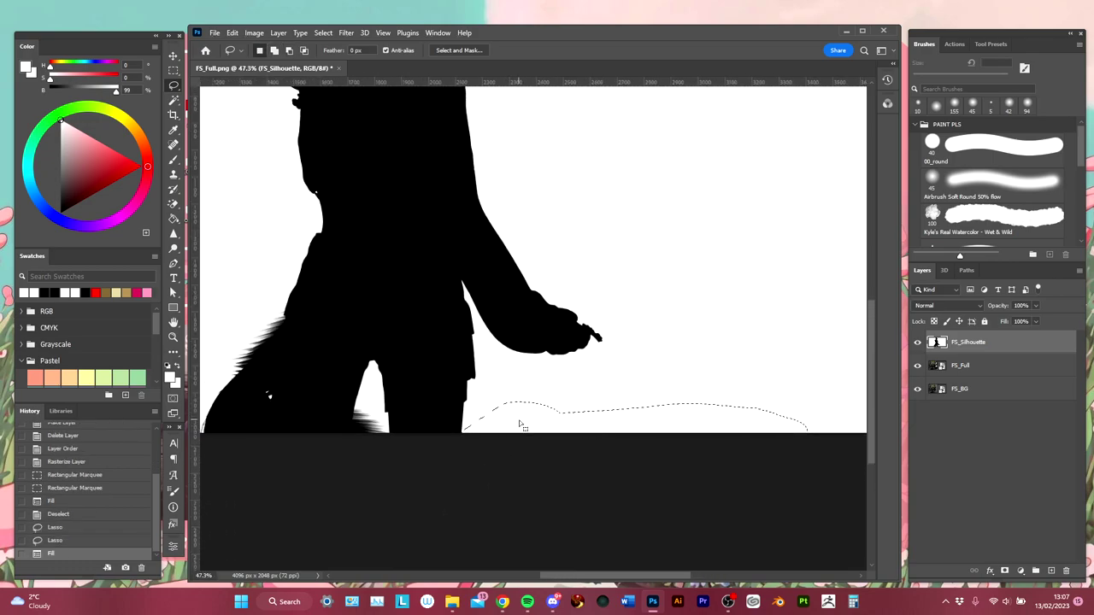
{"action": "key", "text": "ctrl+d"}
{"action": "left_click_drag", "start_coordinate": [610, 359], "coordinate": [581, 364]}
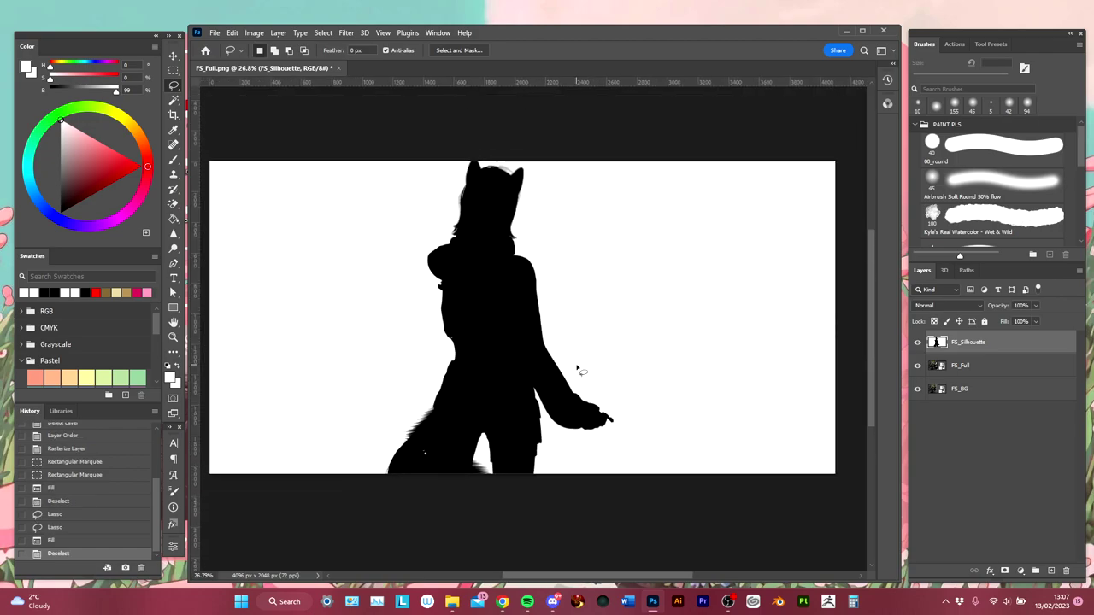
Convert FS_Silhouette to a smart object.
{"action": "right_click", "coordinate": [999, 340]}
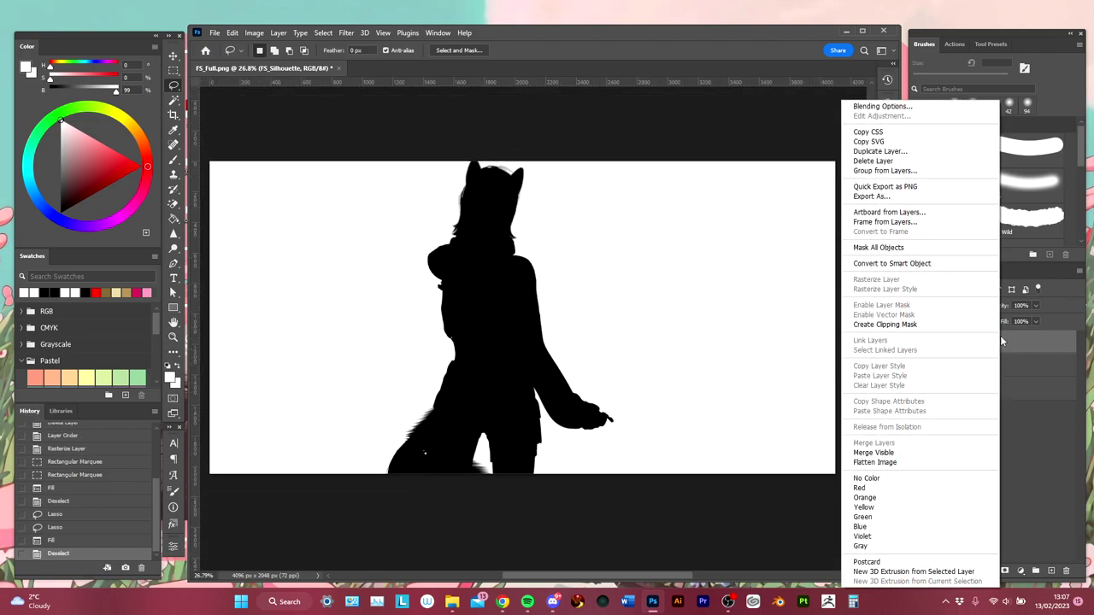
{"action": "left_click", "coordinate": [921, 264]}
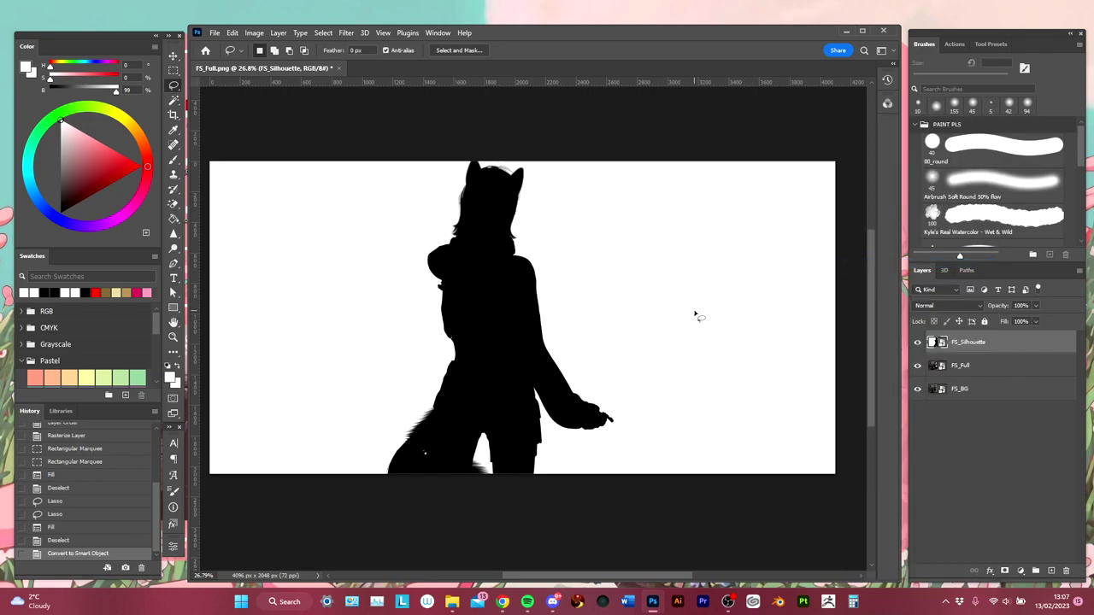
{"action": "scroll", "coordinate": [633, 316], "scroll_direction": "down", "scroll_amount": 1}
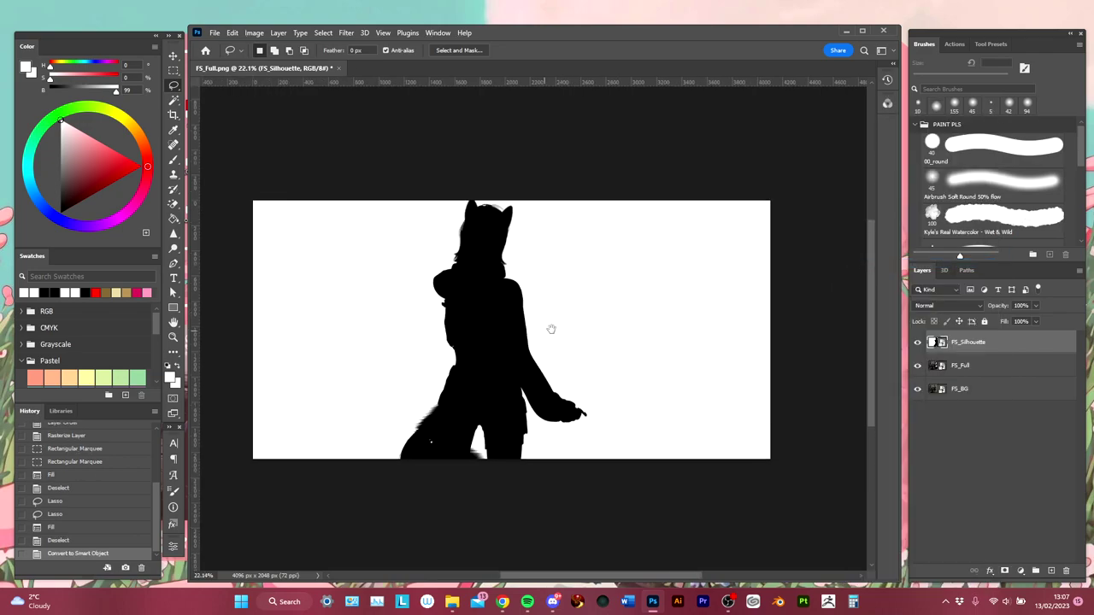
Apply Invert as a smart filter to FS_Silhouette, making a white figure on black.
{"action": "scroll", "coordinate": [564, 342], "scroll_direction": "up", "scroll_amount": 1}
{"action": "key", "text": "v"}
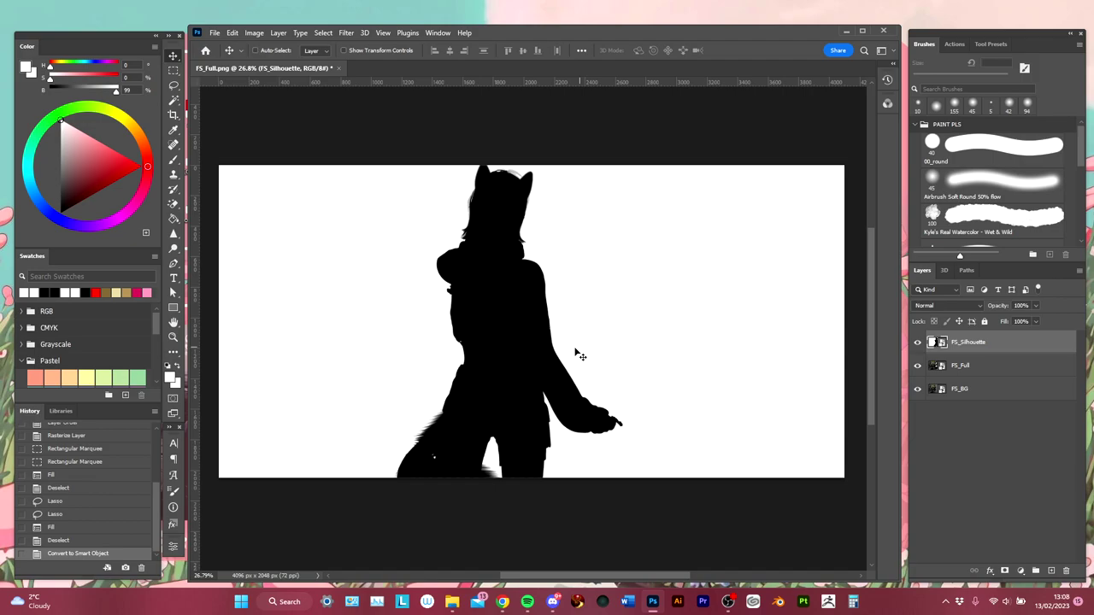
{"action": "key", "text": "ctrl+i"}
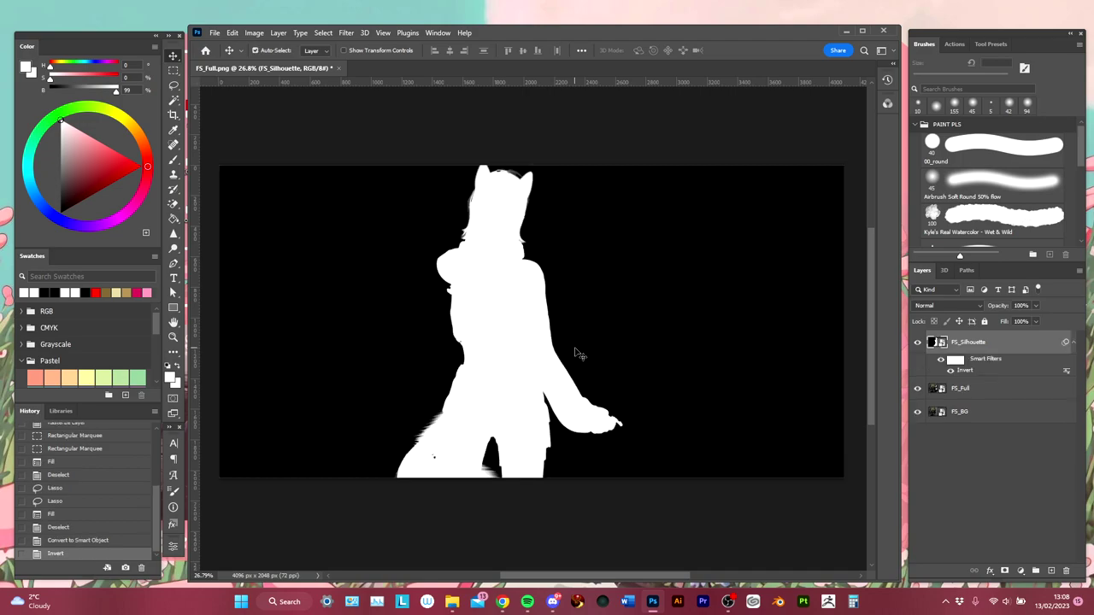
{"action": "left_click", "coordinate": [255, 33]}
{"action": "mouse_move", "coordinate": [267, 63]}
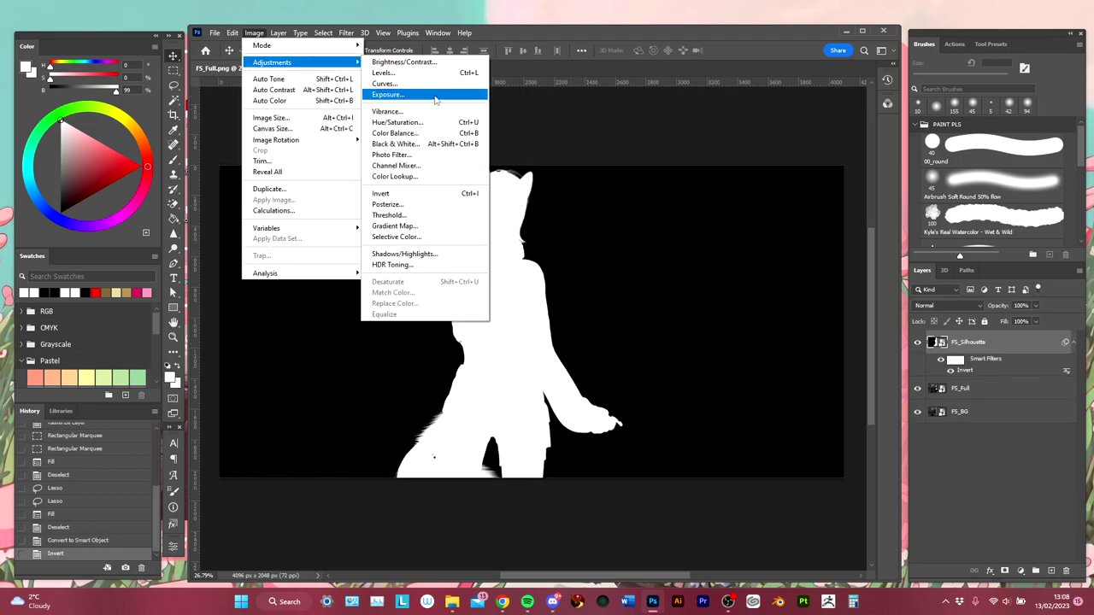
{"action": "left_click", "coordinate": [255, 34]}
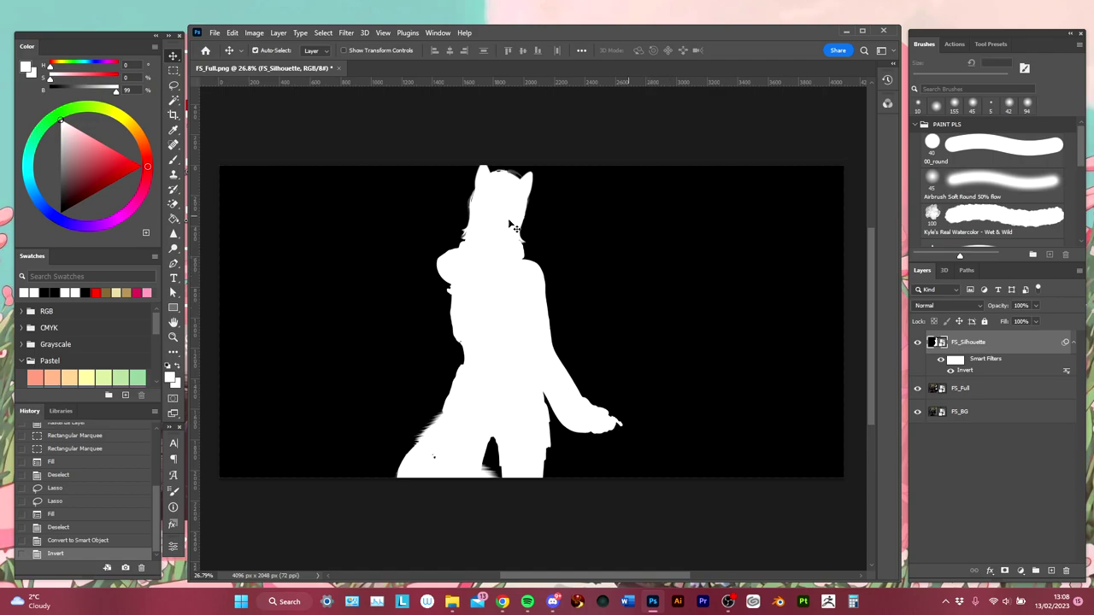
{"action": "key", "text": "ctrl+a"}
{"action": "key", "text": "ctrl+d"}
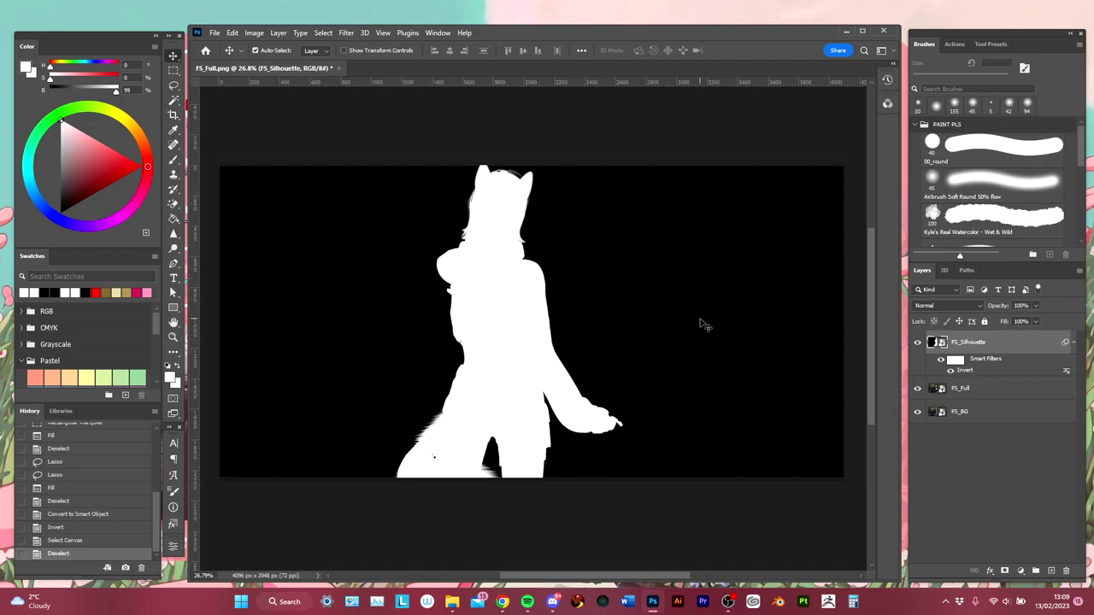
{"action": "key", "text": "ctrl+l"}
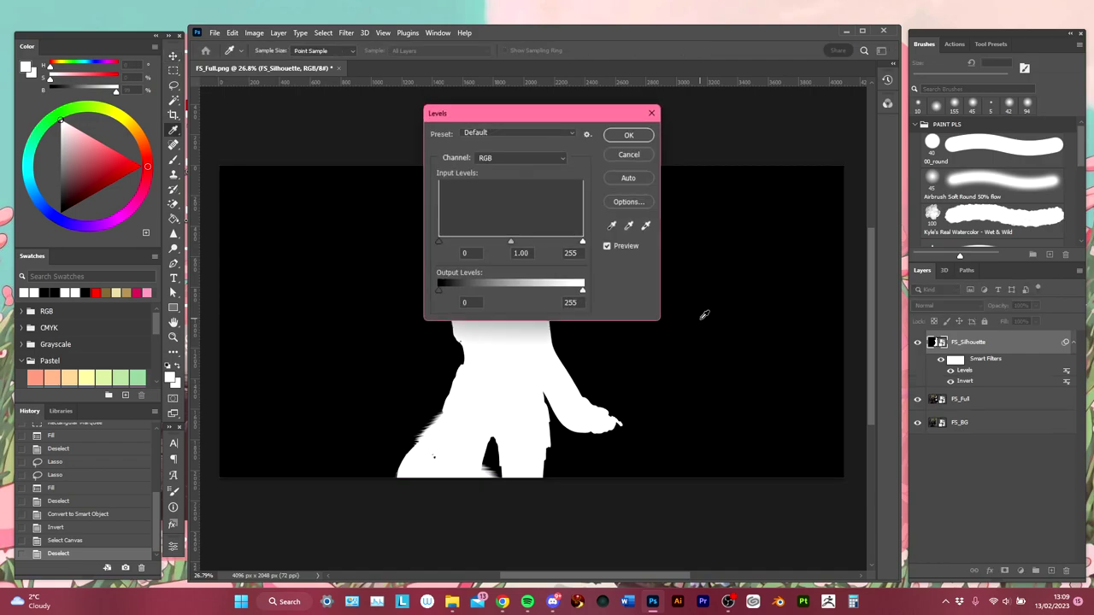
{"action": "left_click_drag", "start_coordinate": [530, 123], "coordinate": [730, 169]}
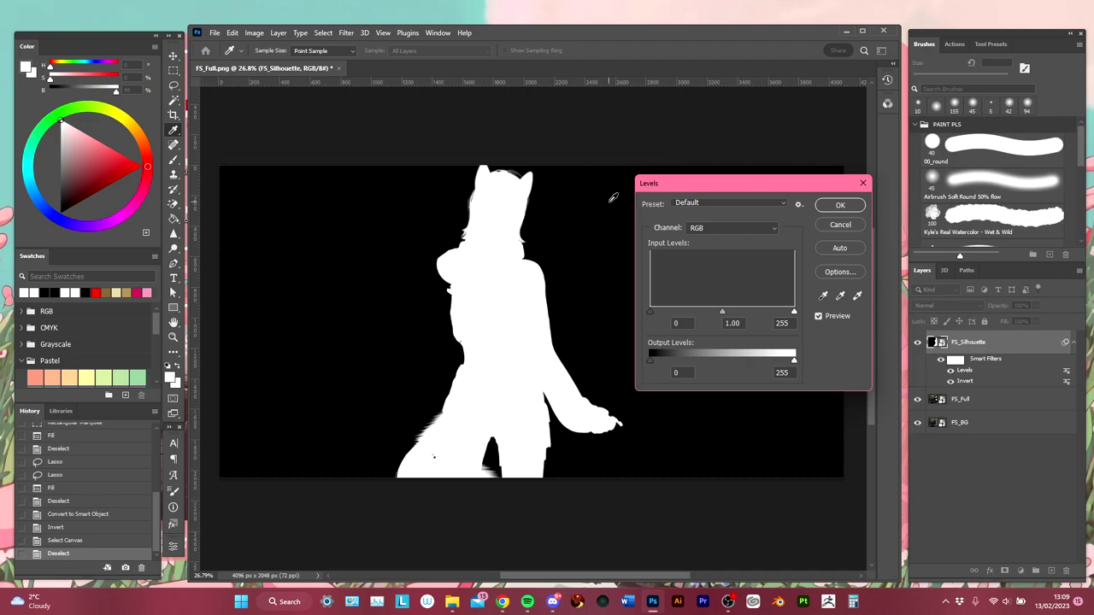
{"action": "left_click_drag", "start_coordinate": [794, 313], "coordinate": [785, 313]}
{"action": "left_click_drag", "start_coordinate": [650, 313], "coordinate": [669, 312]}
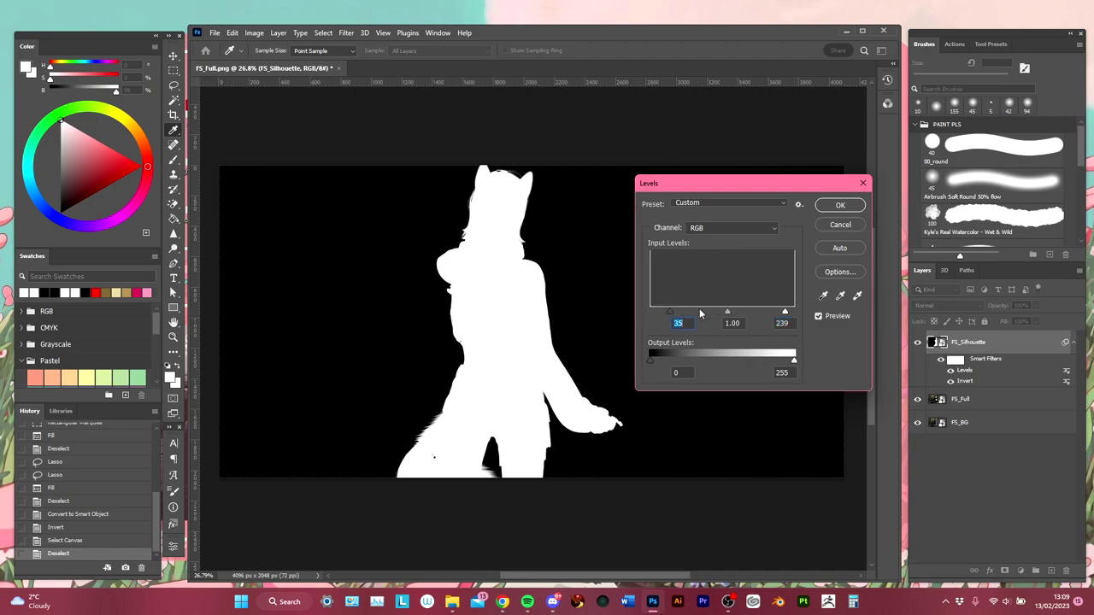
{"action": "left_click", "coordinate": [818, 316]}
{"action": "left_click", "coordinate": [818, 316]}
{"action": "left_click", "coordinate": [818, 316]}
{"action": "left_click", "coordinate": [818, 316]}
{"action": "left_click", "coordinate": [840, 224]}
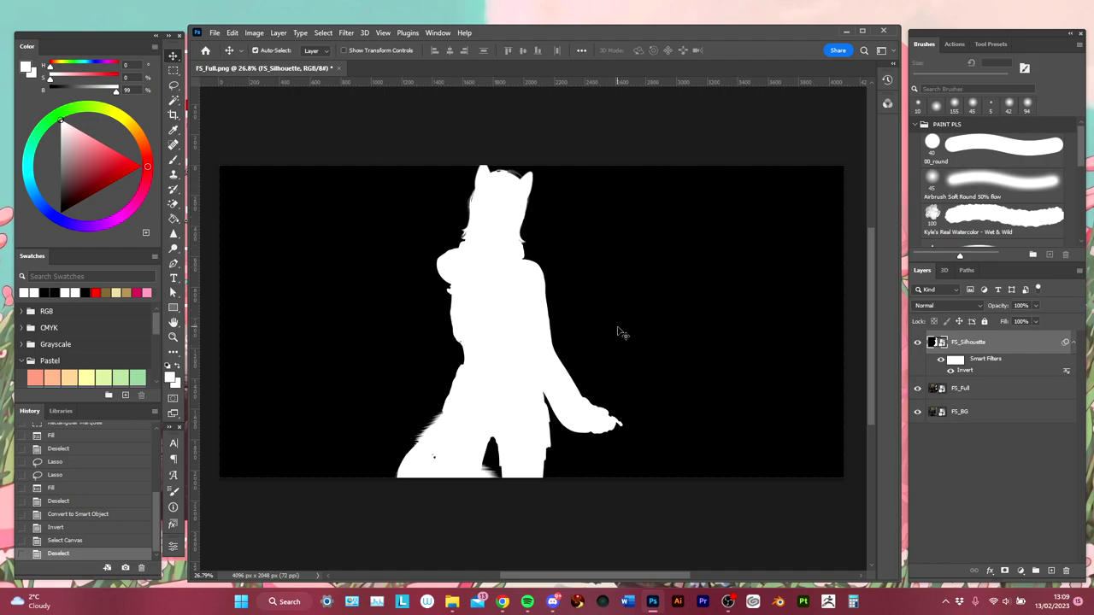
Hide FS_Silhouette and add a layer mask to FS_Full.
{"action": "key", "text": "ctrl+a"}
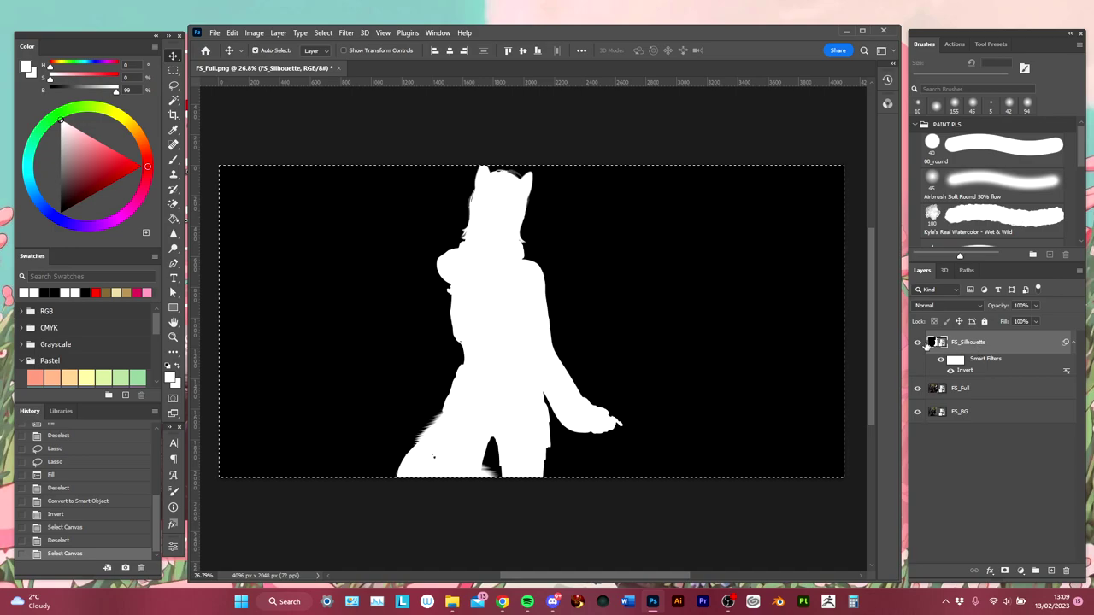
{"action": "left_click", "coordinate": [917, 342]}
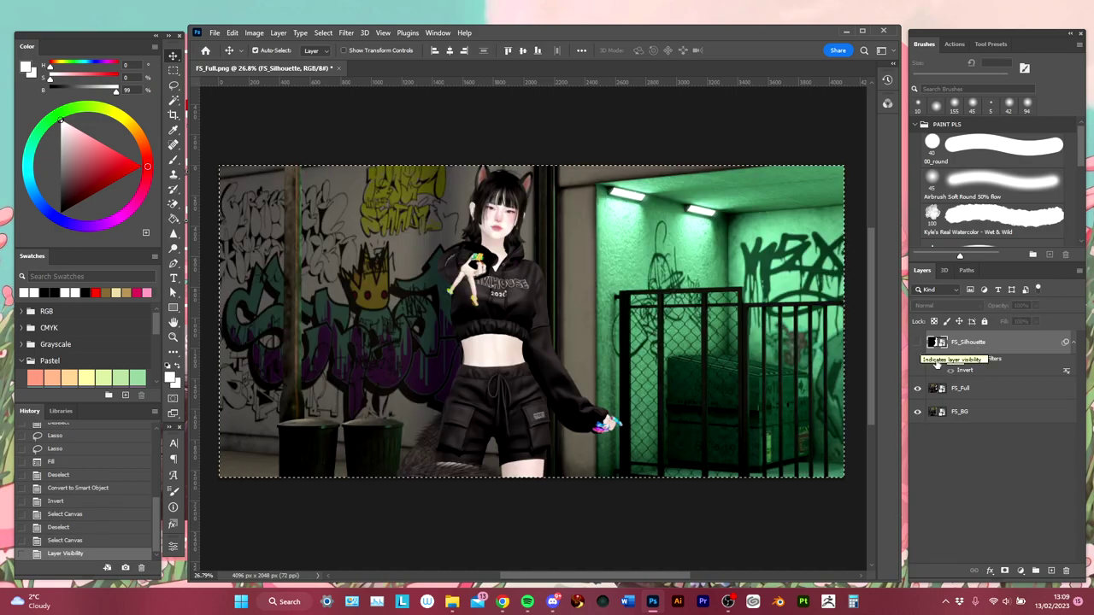
{"action": "left_click", "coordinate": [1004, 391]}
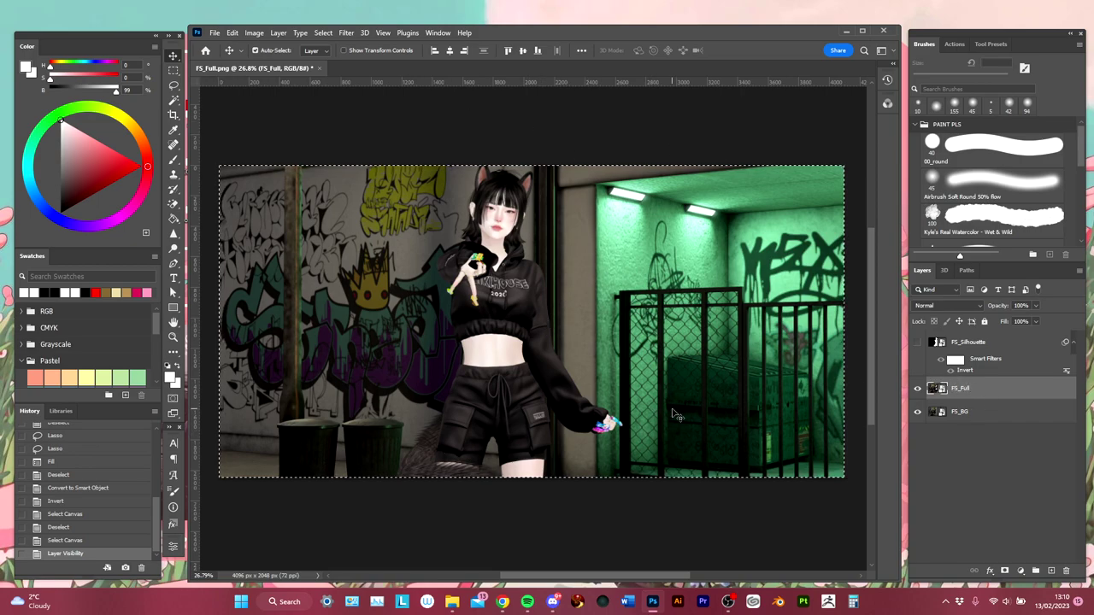
{"action": "left_click", "coordinate": [1004, 571]}
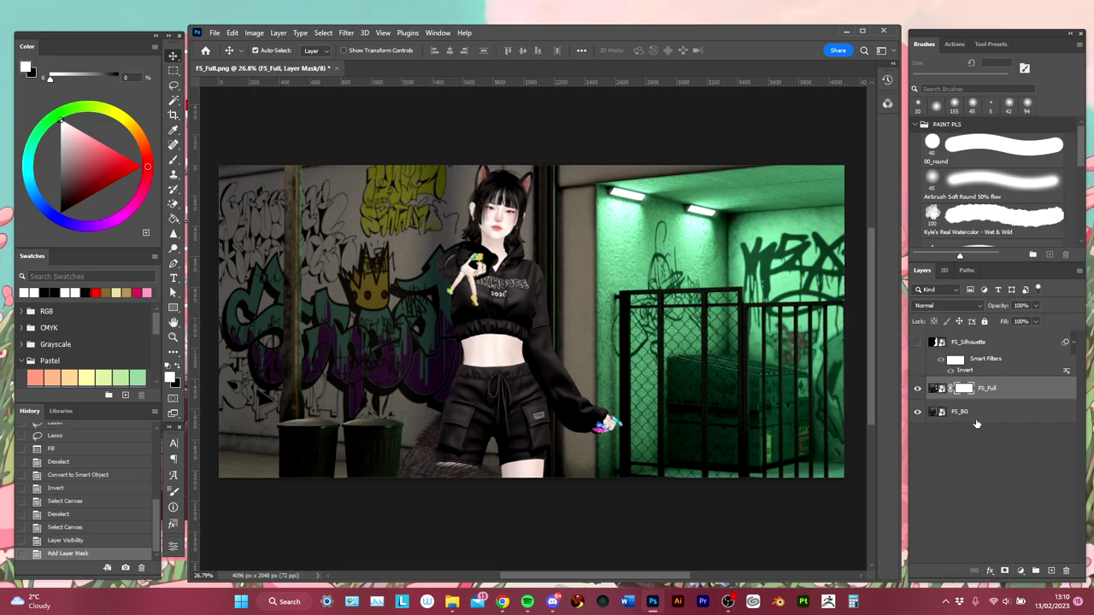
{"action": "left_click", "coordinate": [963, 391], "text": "alt"}
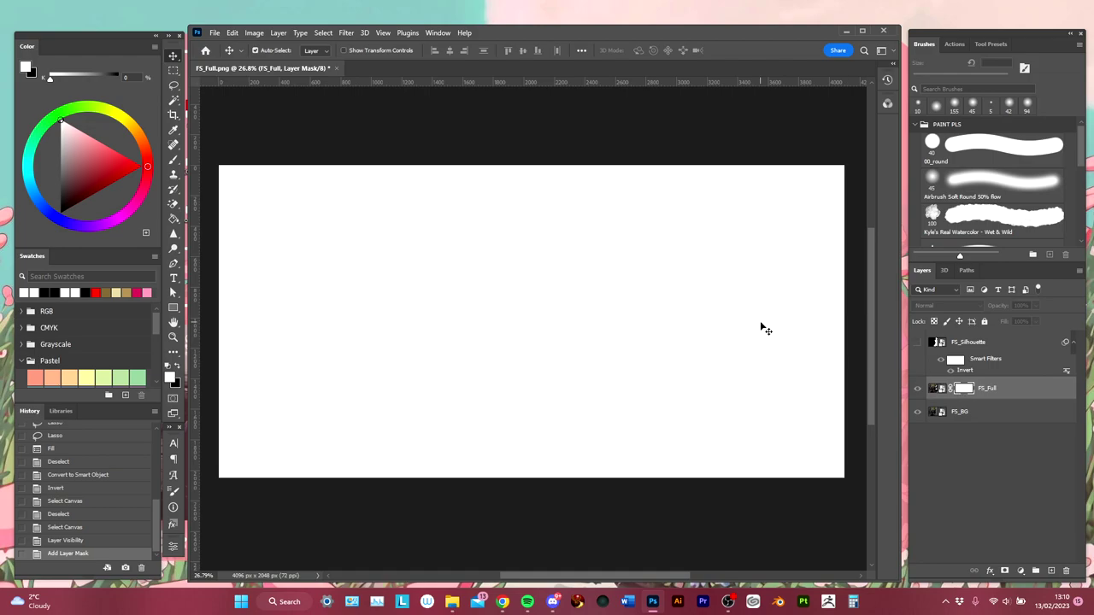
Paste the silhouette into FS_Full's layer mask, then hide the FS_BG backdrop.
{"action": "key", "text": "ctrl+a"}
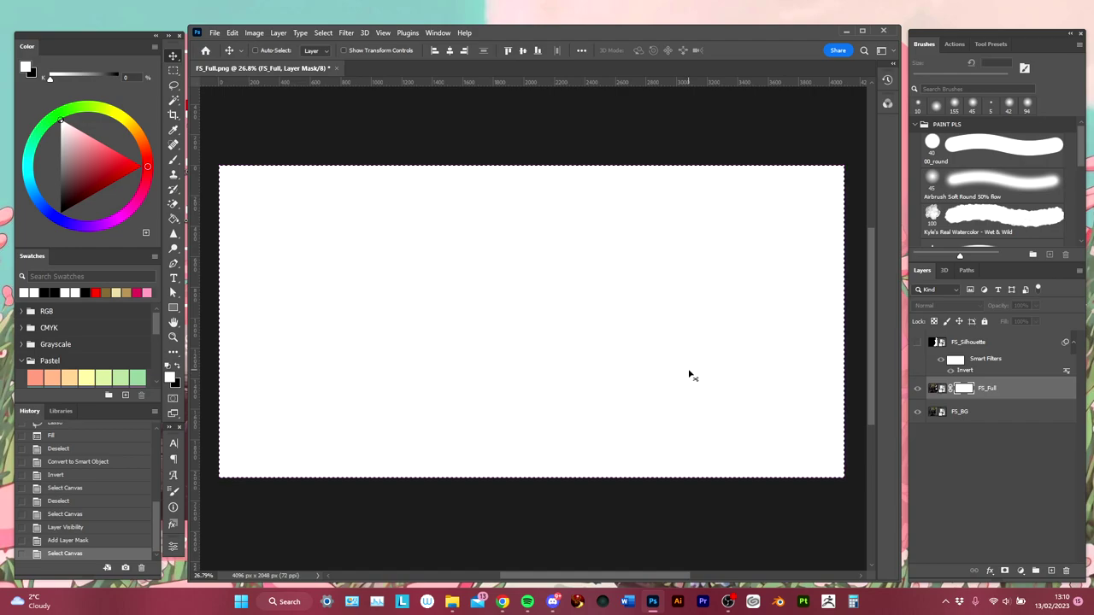
{"action": "key", "text": "ctrl+shift+v"}
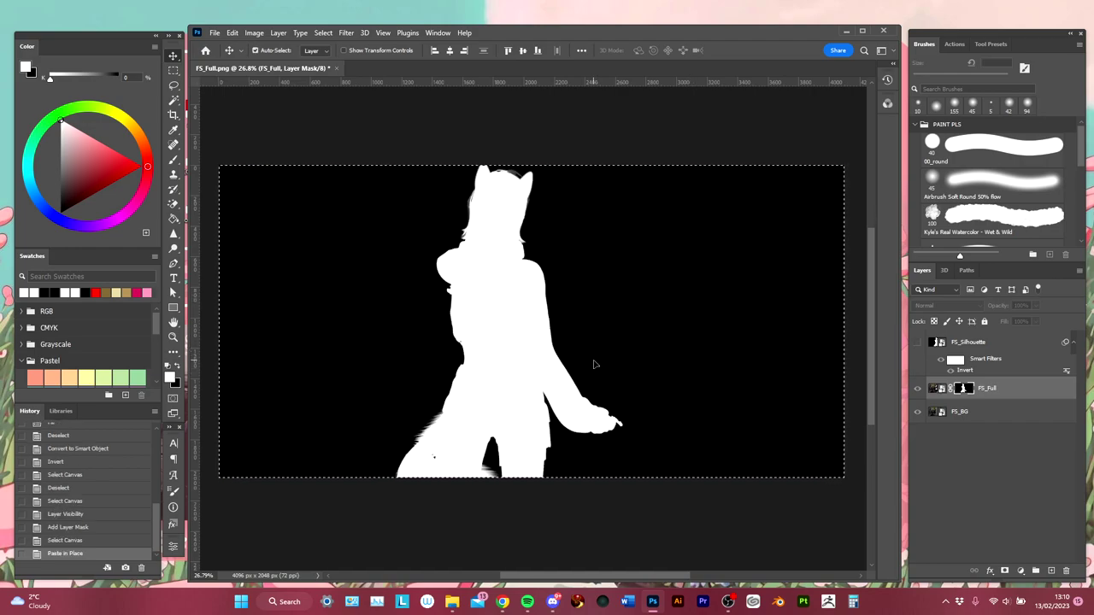
{"action": "key", "text": "ctrl+d"}
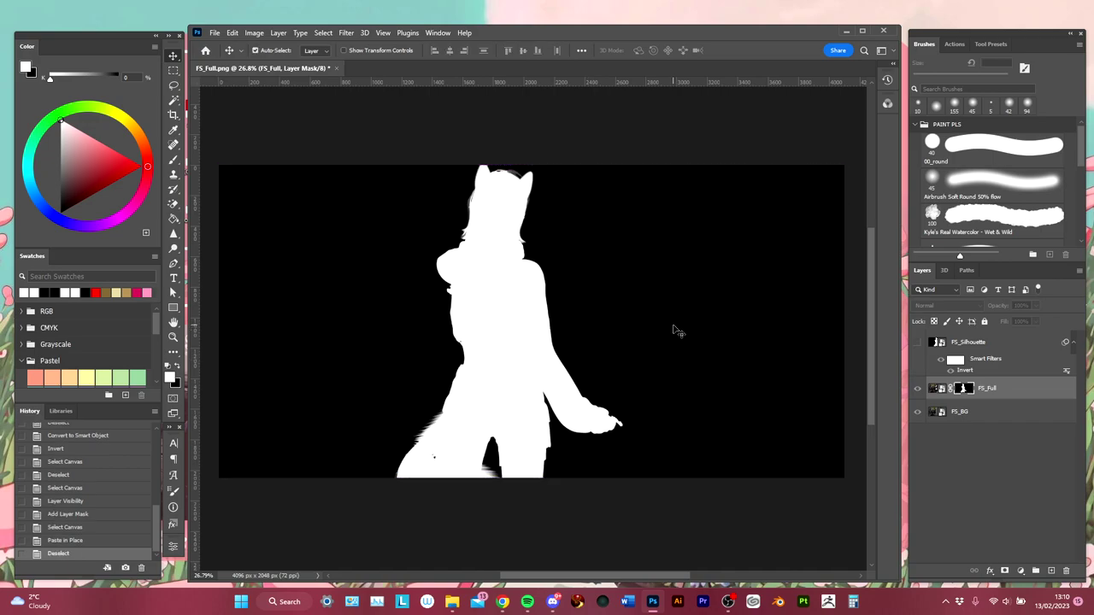
{"action": "left_click", "coordinate": [964, 391], "text": "alt"}
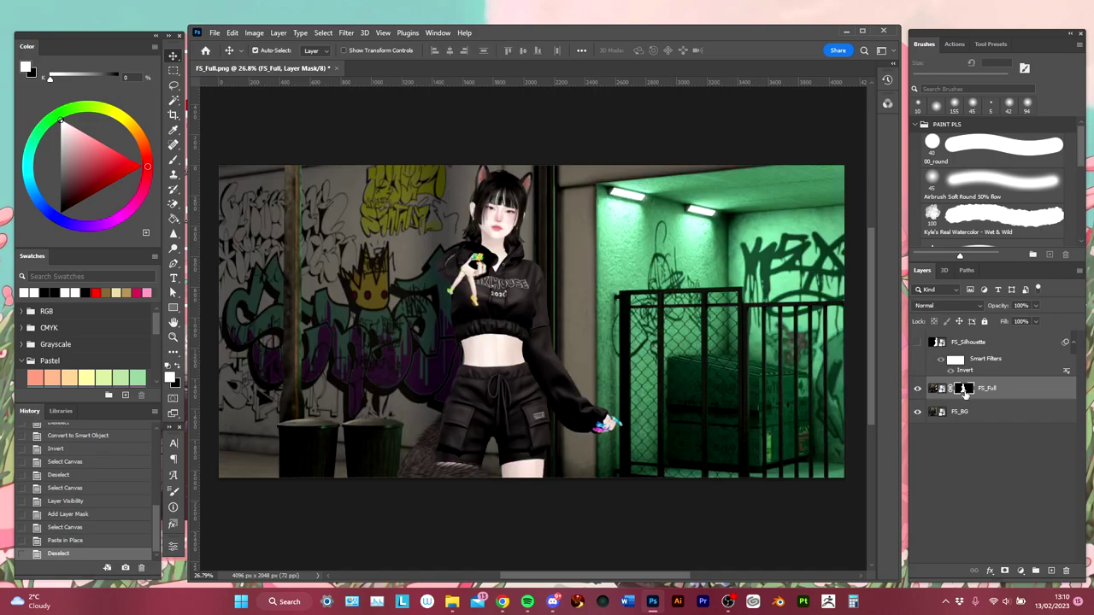
{"action": "left_click", "coordinate": [918, 412]}
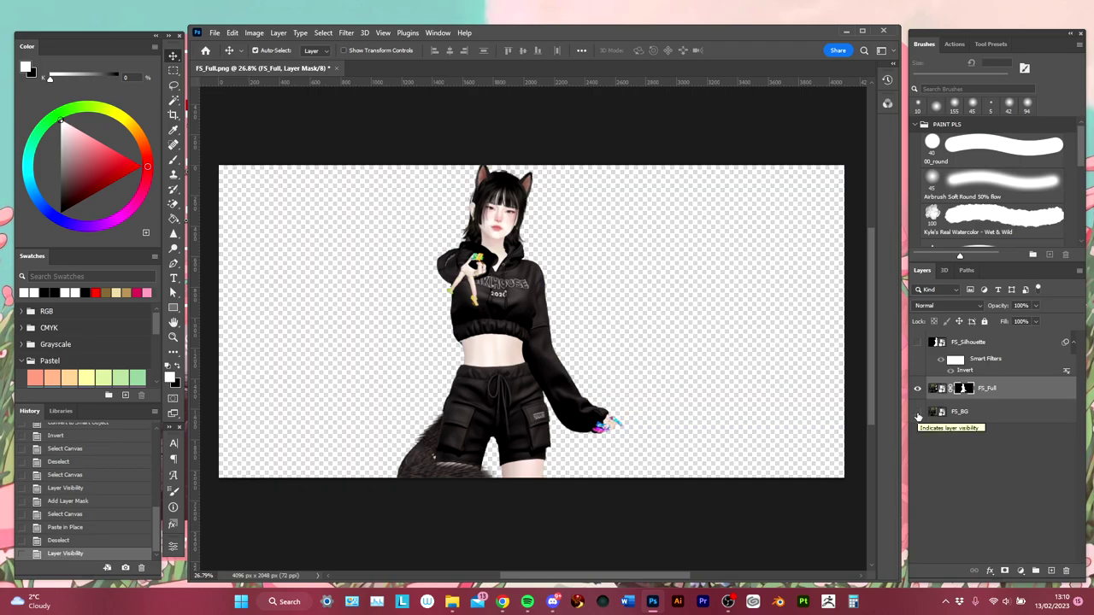
{"action": "scroll", "coordinate": [462, 230], "scroll_direction": "up", "scroll_amount": 15}
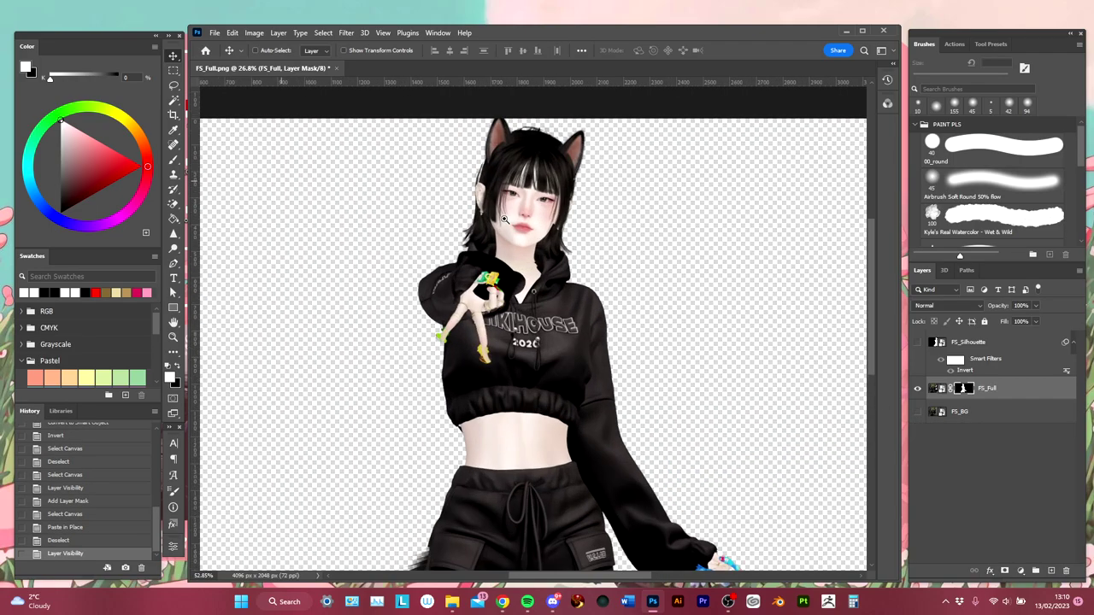
{"action": "scroll", "coordinate": [615, 303], "scroll_direction": "down", "scroll_amount": 10}
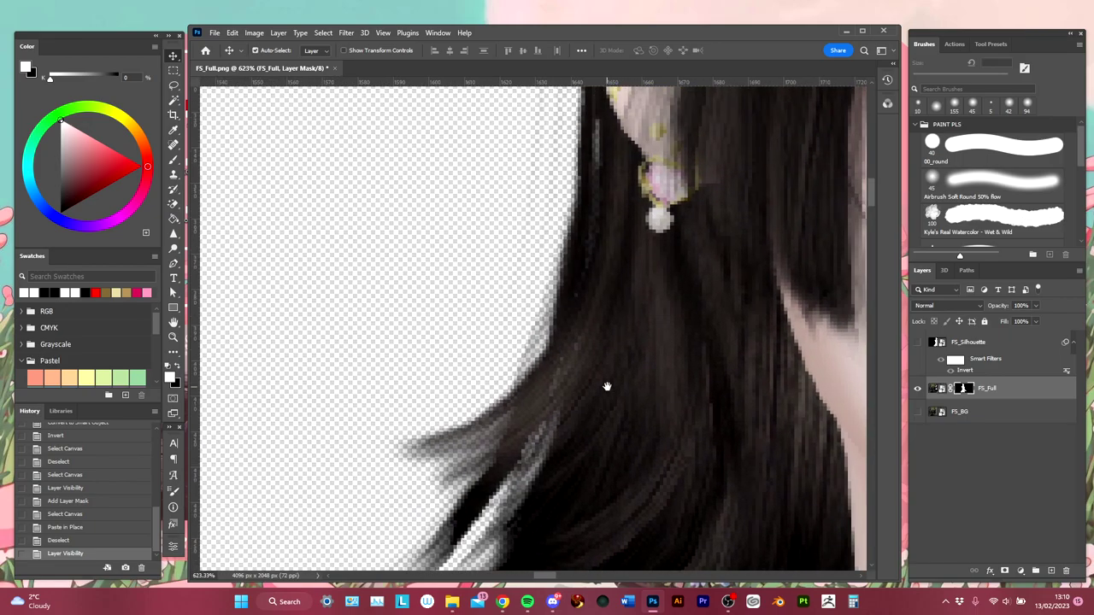
{"action": "scroll", "coordinate": [534, 365], "scroll_direction": "down", "scroll_amount": 8}
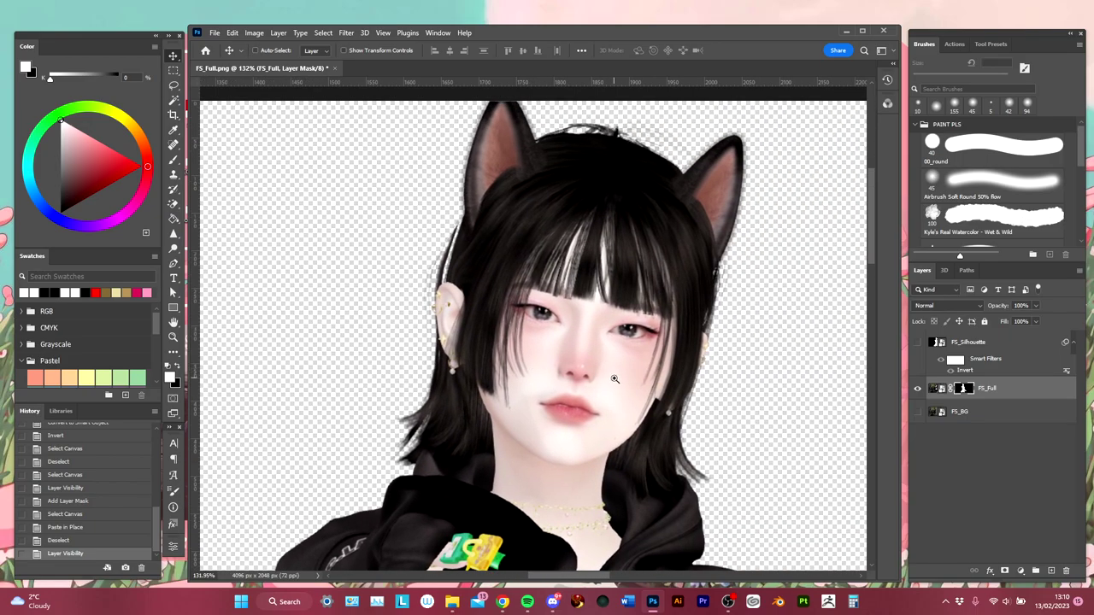
{"action": "scroll", "coordinate": [681, 361], "scroll_direction": "down", "scroll_amount": 3}
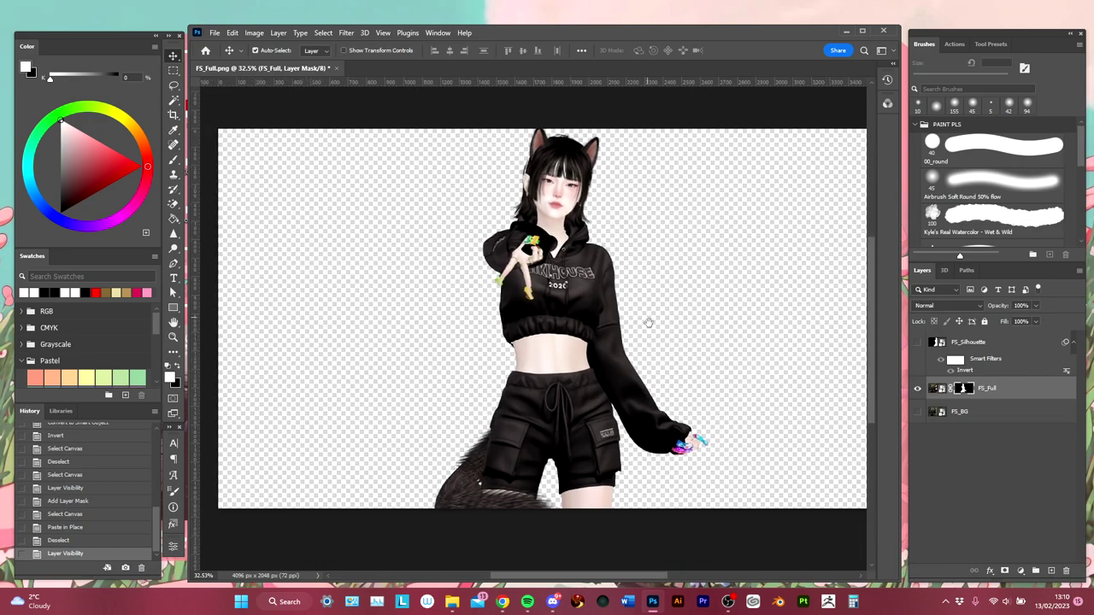
{"action": "left_click", "coordinate": [981, 413]}
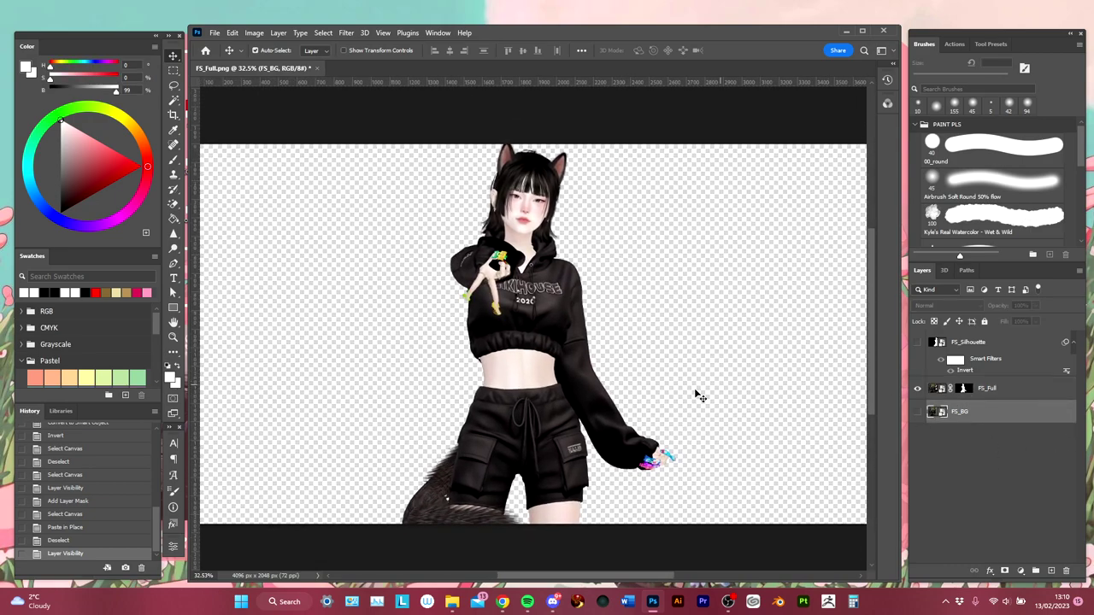
{"action": "left_click", "coordinate": [1020, 570]}
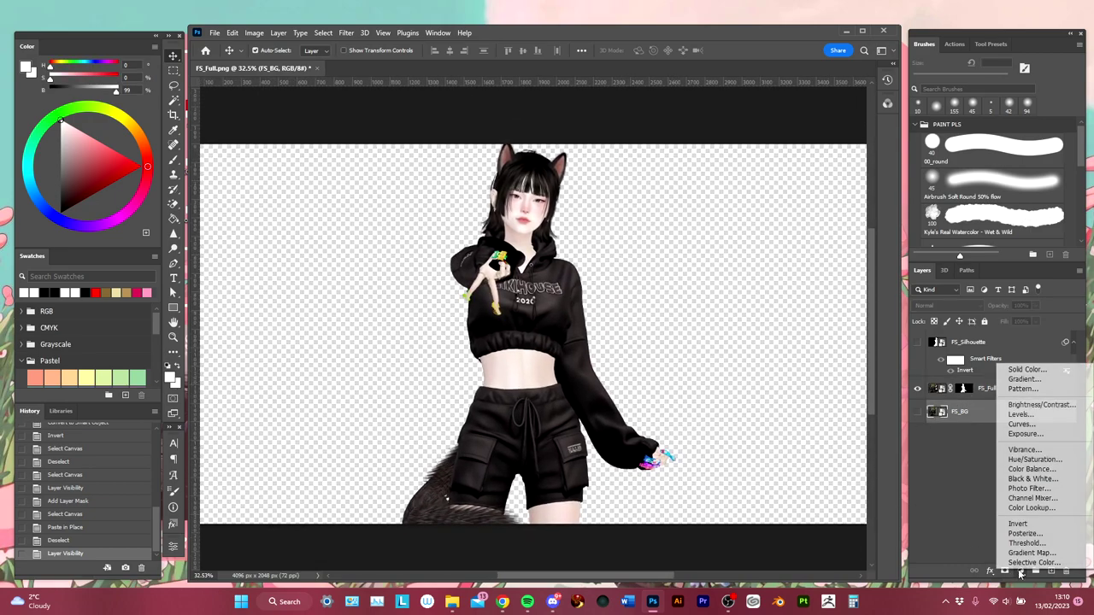
{"action": "left_click", "coordinate": [1025, 369]}
{"action": "left_click", "coordinate": [811, 376]}
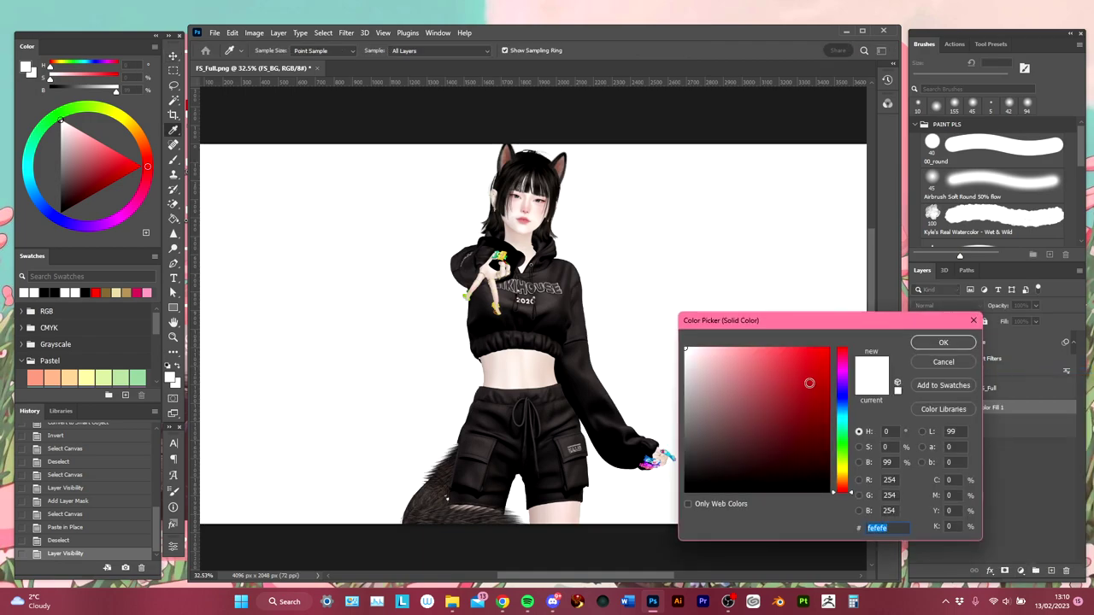
{"action": "left_click", "coordinate": [943, 342]}
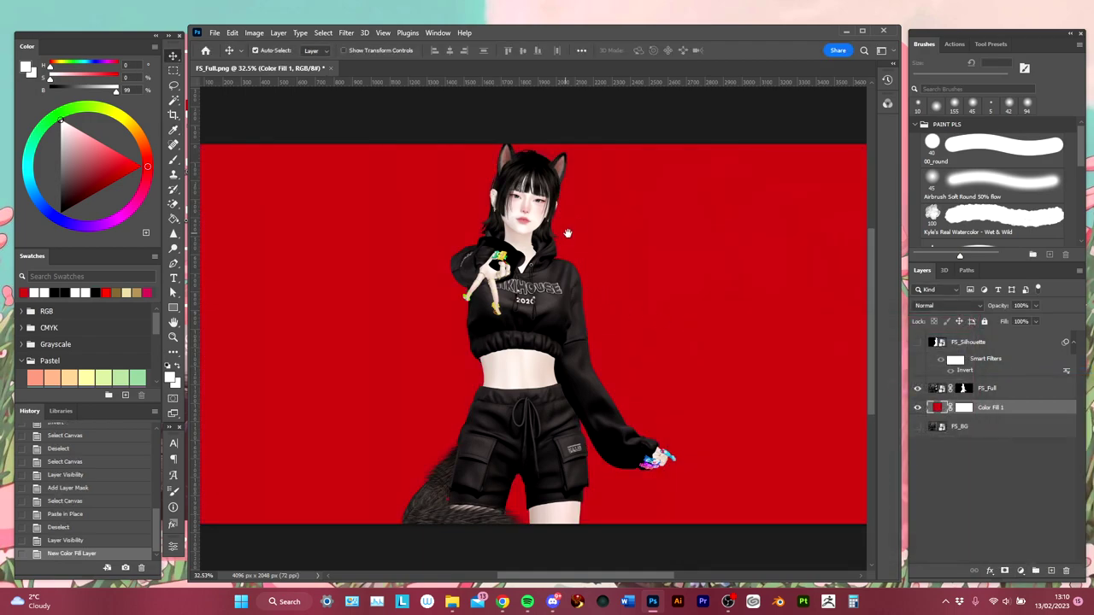
{"action": "left_click_drag", "start_coordinate": [622, 207], "coordinate": [729, 419]}
{"action": "scroll", "coordinate": [732, 368], "scroll_direction": "down", "scroll_amount": 3}
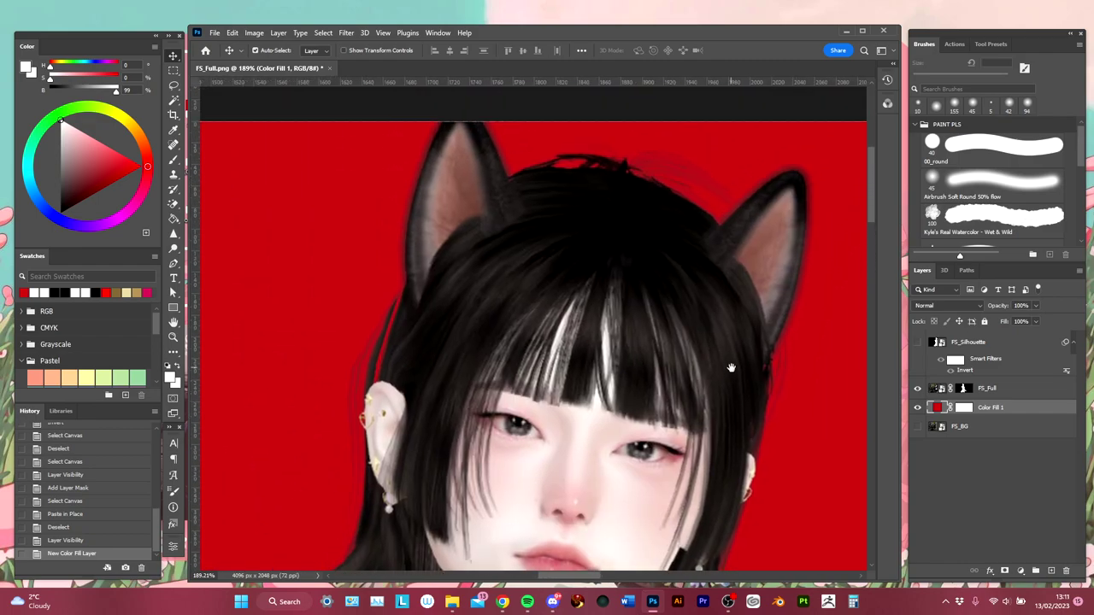
{"action": "scroll", "coordinate": [717, 375], "scroll_direction": "up", "scroll_amount": 2}
{"action": "scroll", "coordinate": [704, 381], "scroll_direction": "down", "scroll_amount": 4}
{"action": "scroll", "coordinate": [684, 418], "scroll_direction": "up", "scroll_amount": 2}
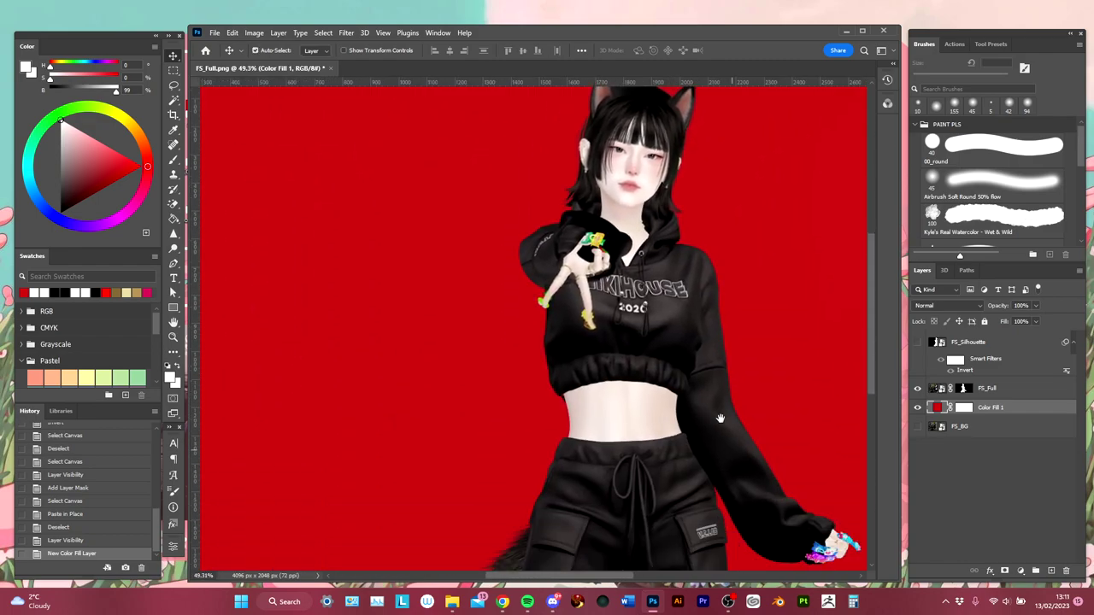
{"action": "left_click_drag", "start_coordinate": [681, 422], "coordinate": [666, 281]}
{"action": "scroll", "coordinate": [669, 317], "scroll_direction": "down", "scroll_amount": 1}
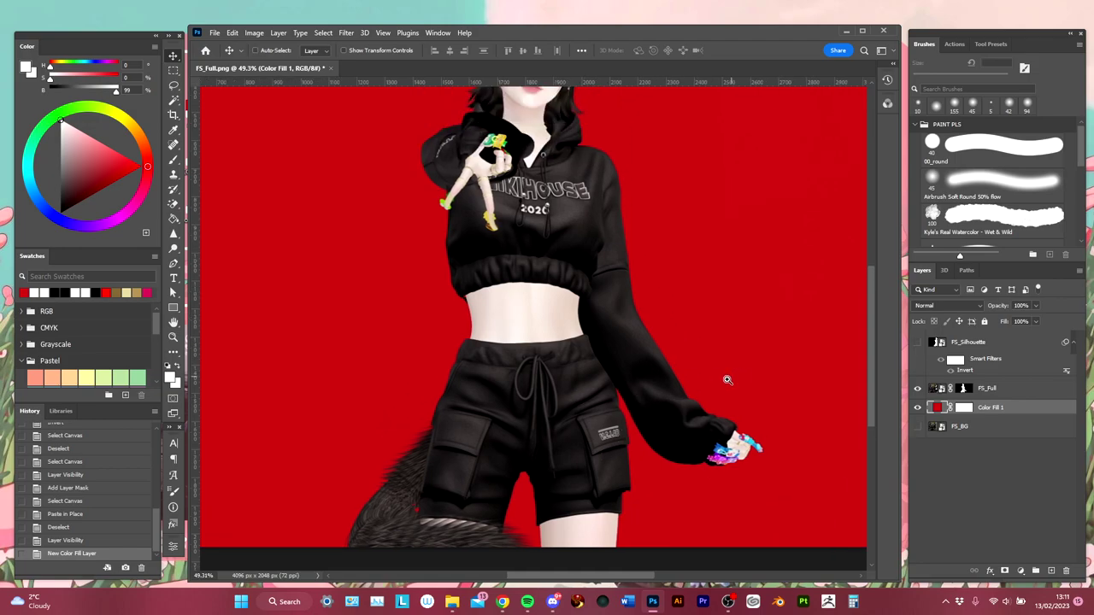
{"action": "scroll", "coordinate": [723, 380], "scroll_direction": "down", "scroll_amount": 1}
{"action": "scroll", "coordinate": [713, 382], "scroll_direction": "down", "scroll_amount": 2}
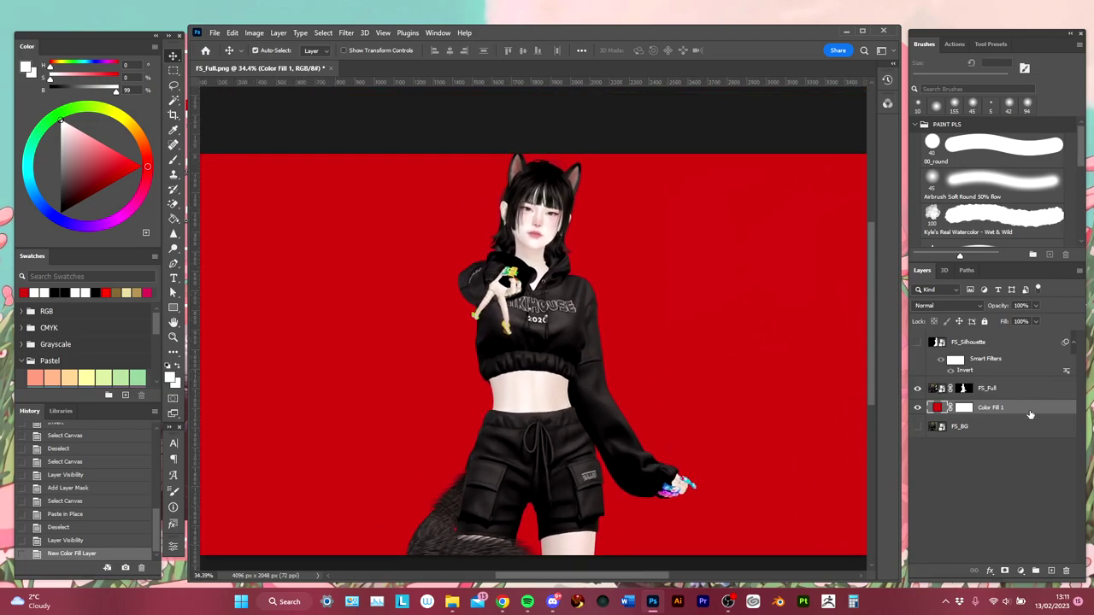
{"action": "key", "text": "Delete"}
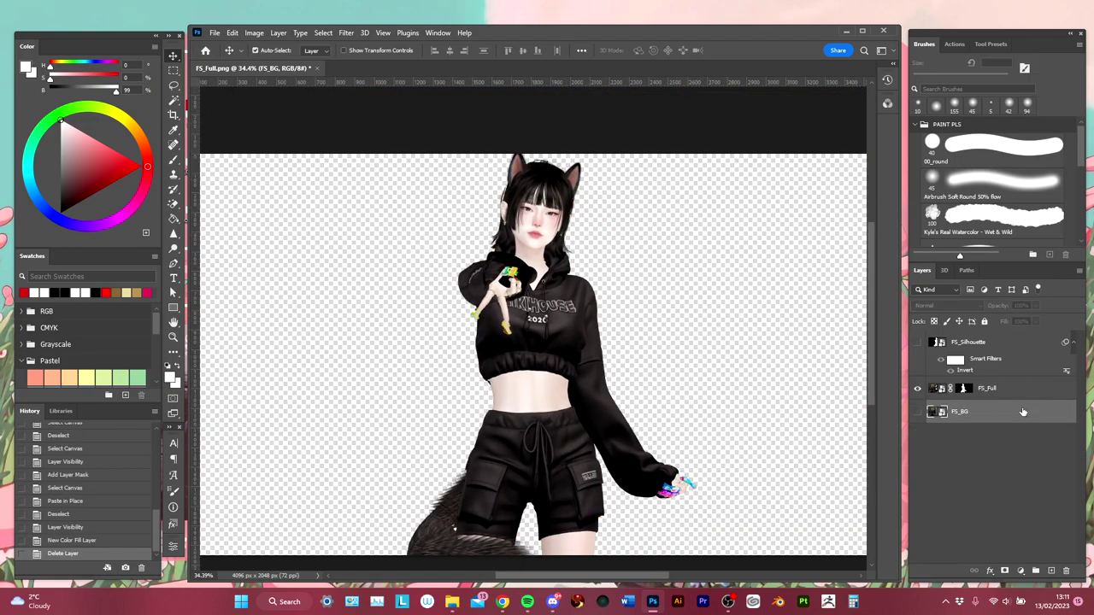
Show FS_BG again and apply a Gaussian Blur of about 13.5 px to it.
{"action": "left_click", "coordinate": [917, 412]}
{"action": "scroll", "coordinate": [628, 363], "scroll_direction": "down", "scroll_amount": 3}
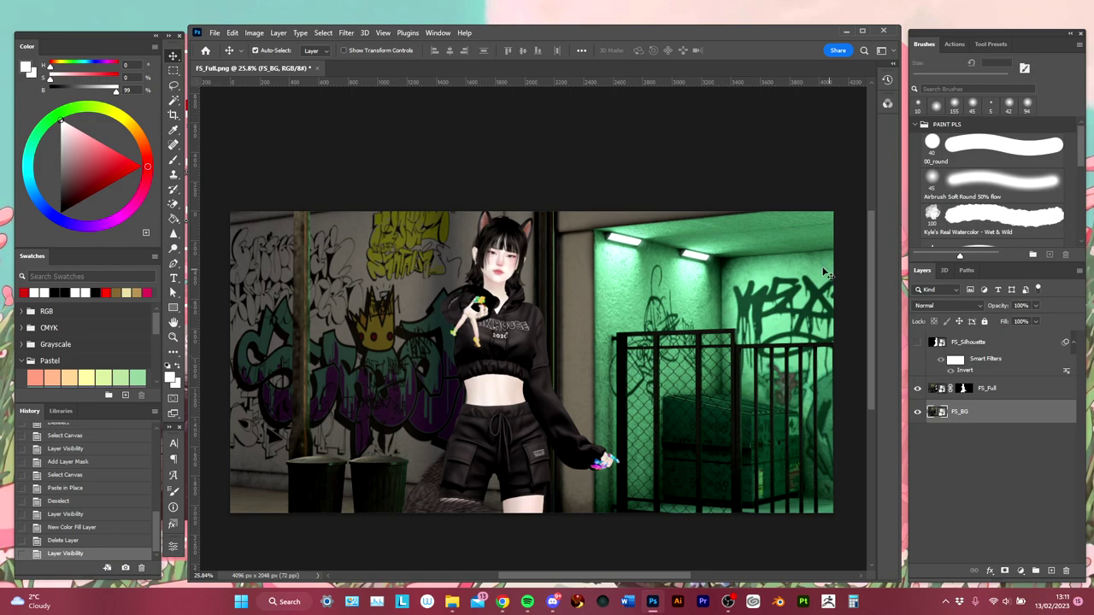
{"action": "left_click", "coordinate": [346, 34]}
{"action": "mouse_move", "coordinate": [359, 178]}
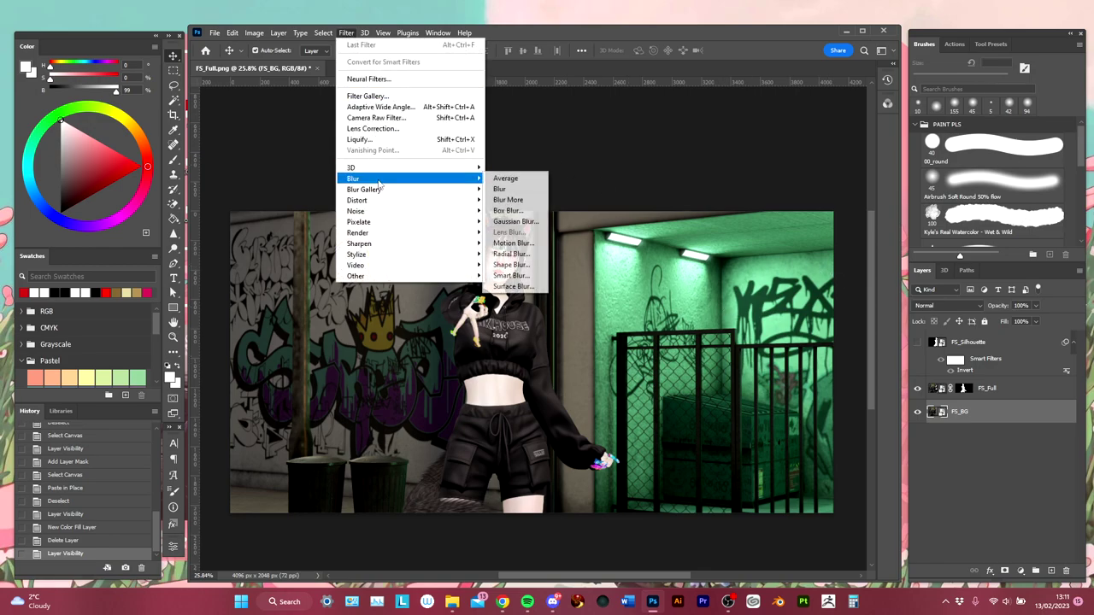
{"action": "left_click", "coordinate": [506, 221]}
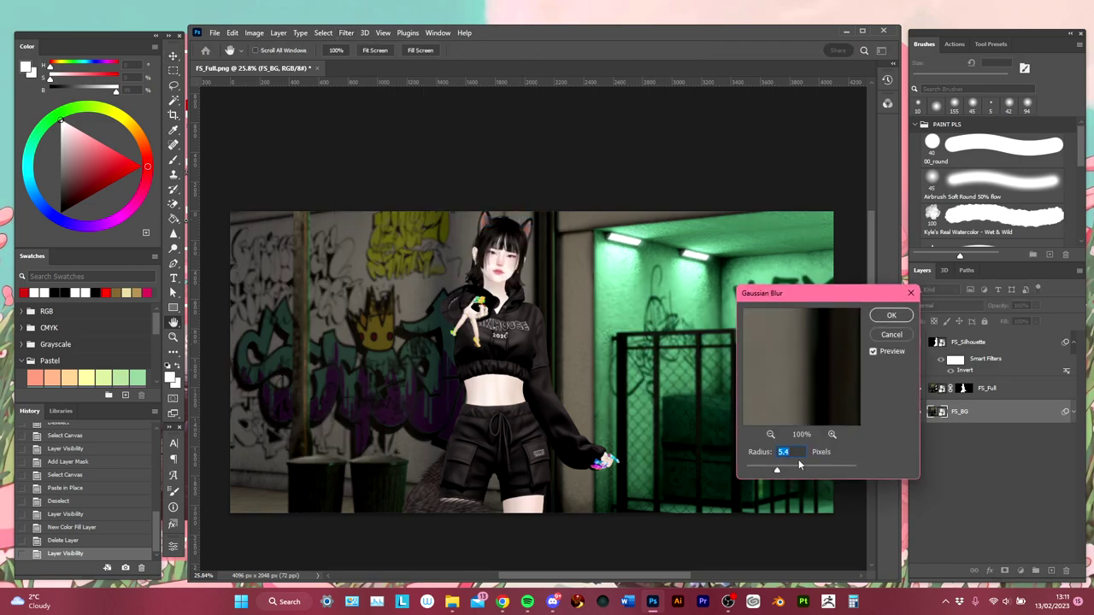
{"action": "left_click", "coordinate": [794, 469]}
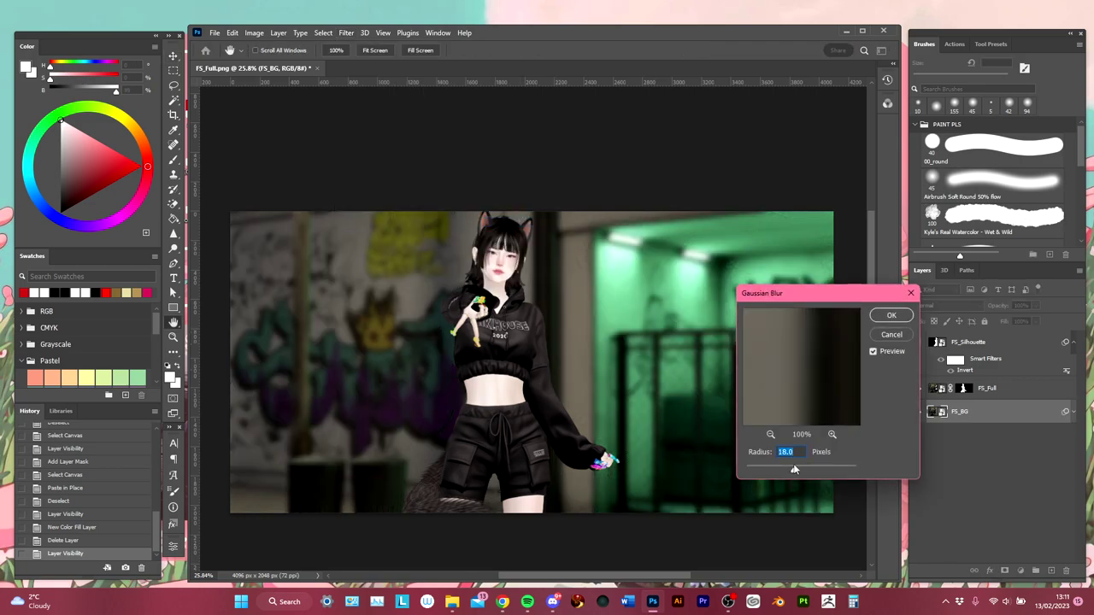
{"action": "left_click_drag", "start_coordinate": [792, 465], "coordinate": [791, 471]}
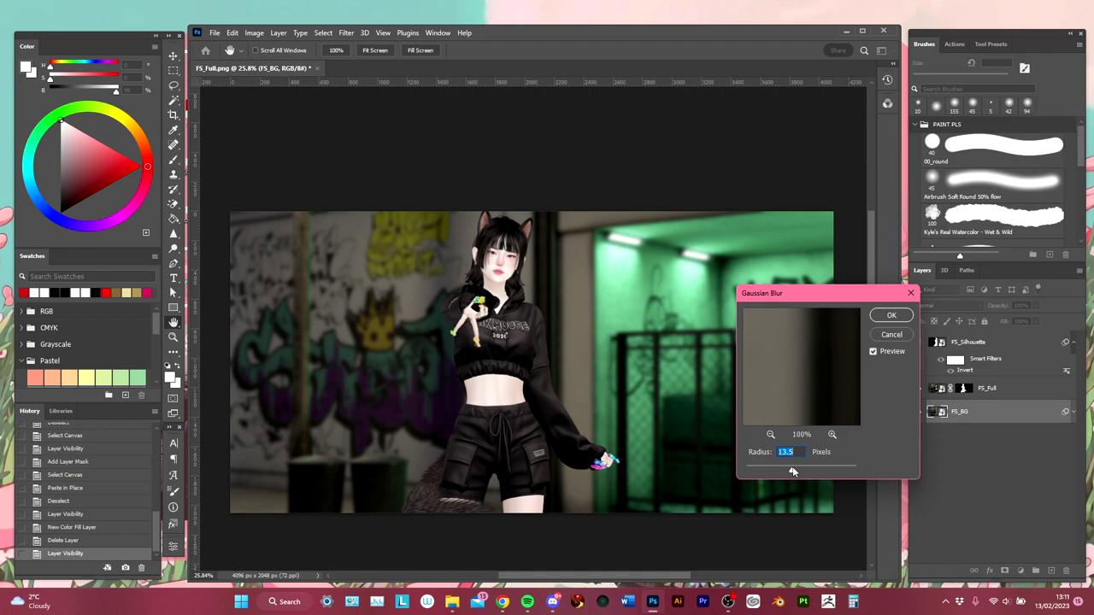
{"action": "key", "text": "Return"}
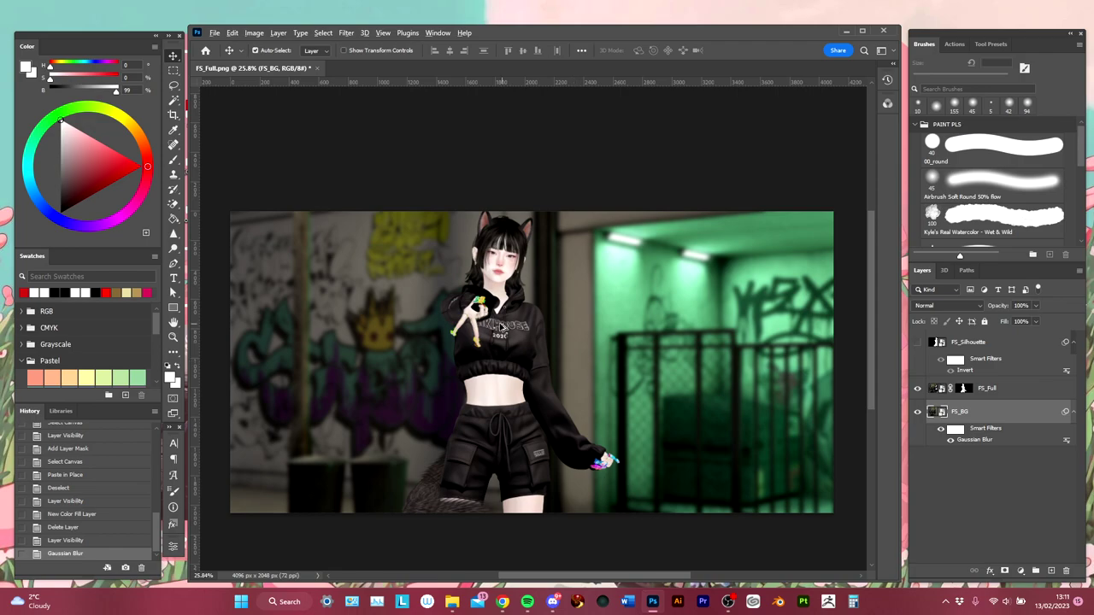
{"action": "scroll", "coordinate": [575, 366], "scroll_direction": "up", "scroll_amount": 3}
{"action": "scroll", "coordinate": [530, 338], "scroll_direction": "down", "scroll_amount": 4}
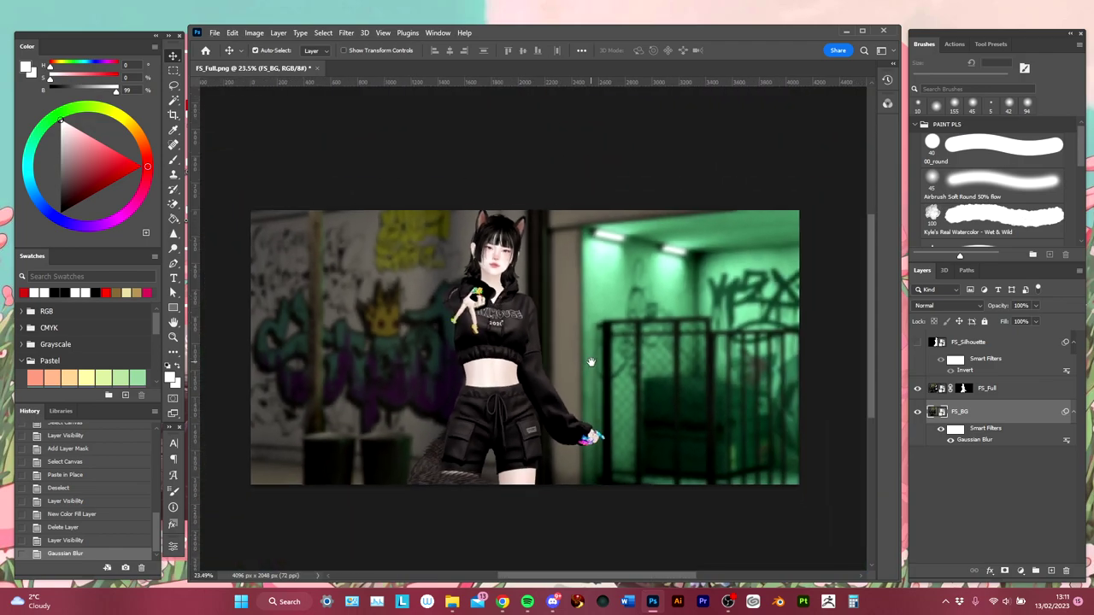
Draw a crop frame that narrows both sides tightly around the character, repositioning the image inside it.
{"action": "key", "text": "c"}
{"action": "left_click_drag", "start_coordinate": [254, 347], "coordinate": [373, 346]}
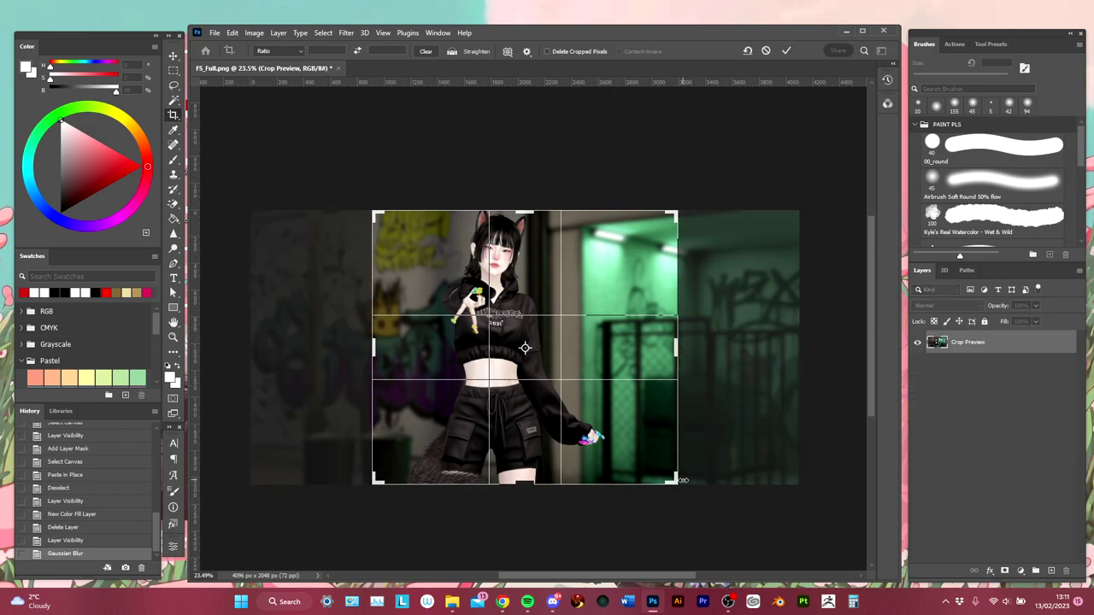
{"action": "mouse_move", "coordinate": [678, 483]}
{"action": "left_mouse_down"}
{"action": "mouse_move", "coordinate": [655, 469]}
{"action": "mouse_move", "coordinate": [681, 474]}
{"action": "left_mouse_up"}
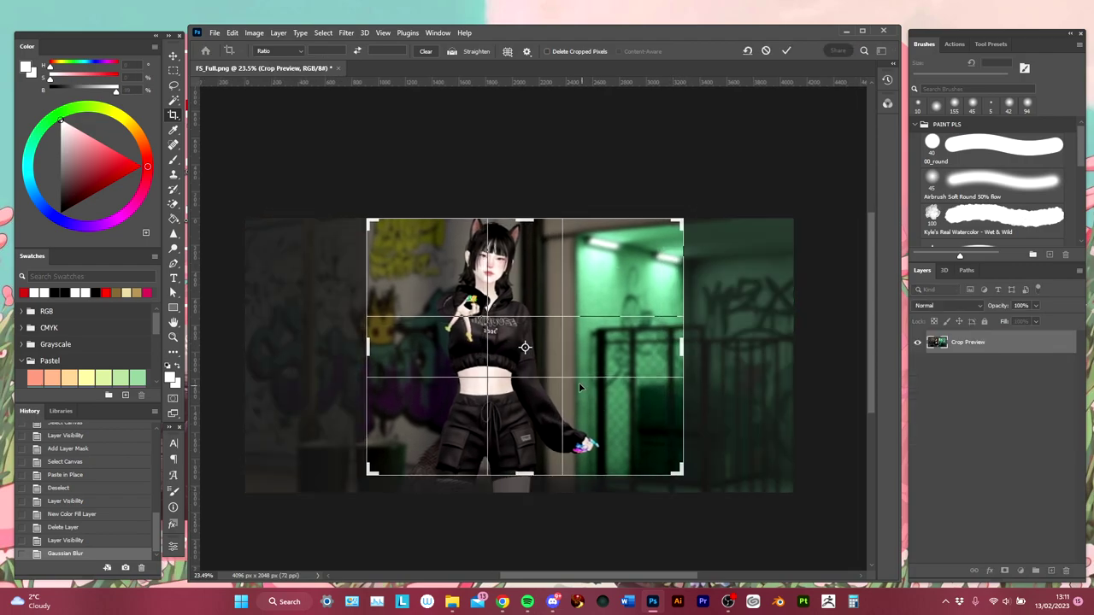
{"action": "mouse_move", "coordinate": [583, 380]}
{"action": "left_mouse_down"}
{"action": "mouse_move", "coordinate": [590, 392]}
{"action": "mouse_move", "coordinate": [586, 373]}
{"action": "mouse_move", "coordinate": [596, 377]}
{"action": "left_mouse_up"}
Commit the crop to 2369 × 1921 px and recentre the cropped image in the view.
{"action": "key", "text": "Return"}
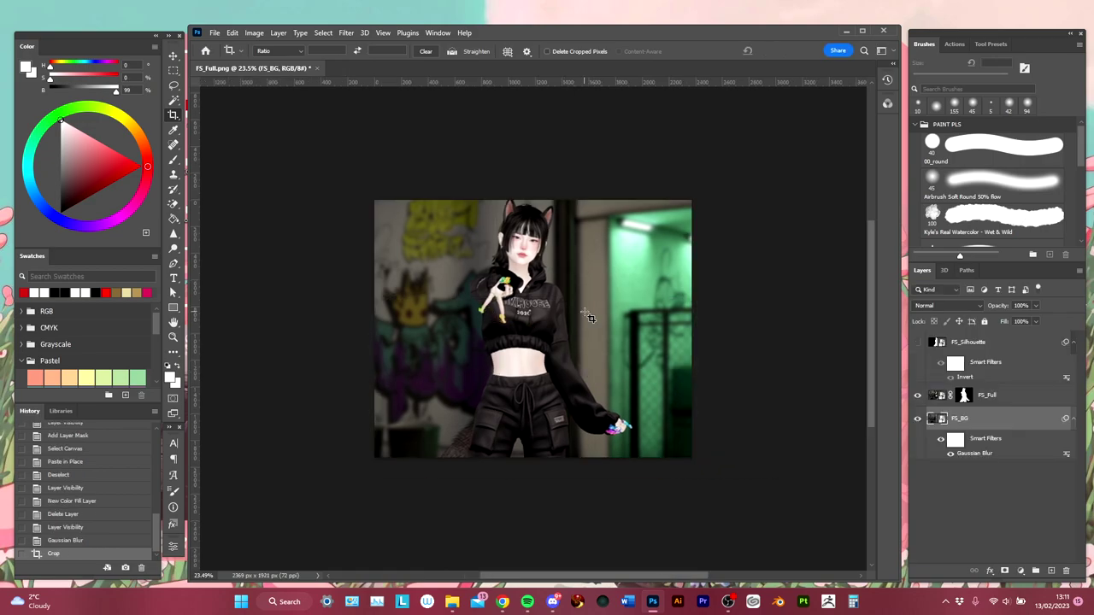
{"action": "scroll", "coordinate": [571, 376], "scroll_direction": "up", "scroll_amount": 3}
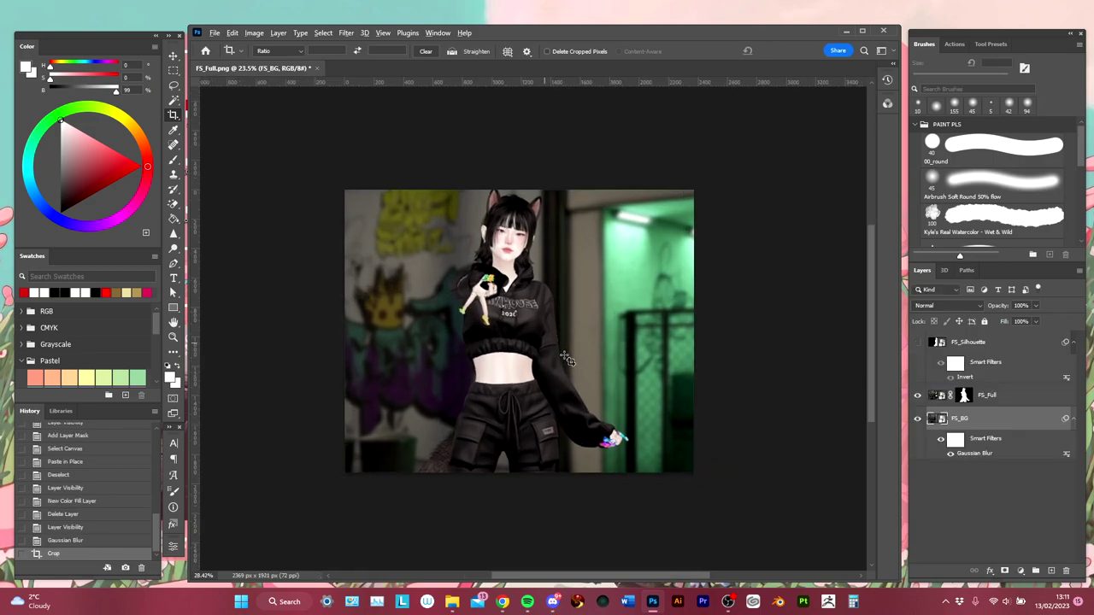
{"action": "key", "text": "v"}
{"action": "scroll", "coordinate": [581, 313], "scroll_direction": "up", "scroll_amount": 5}
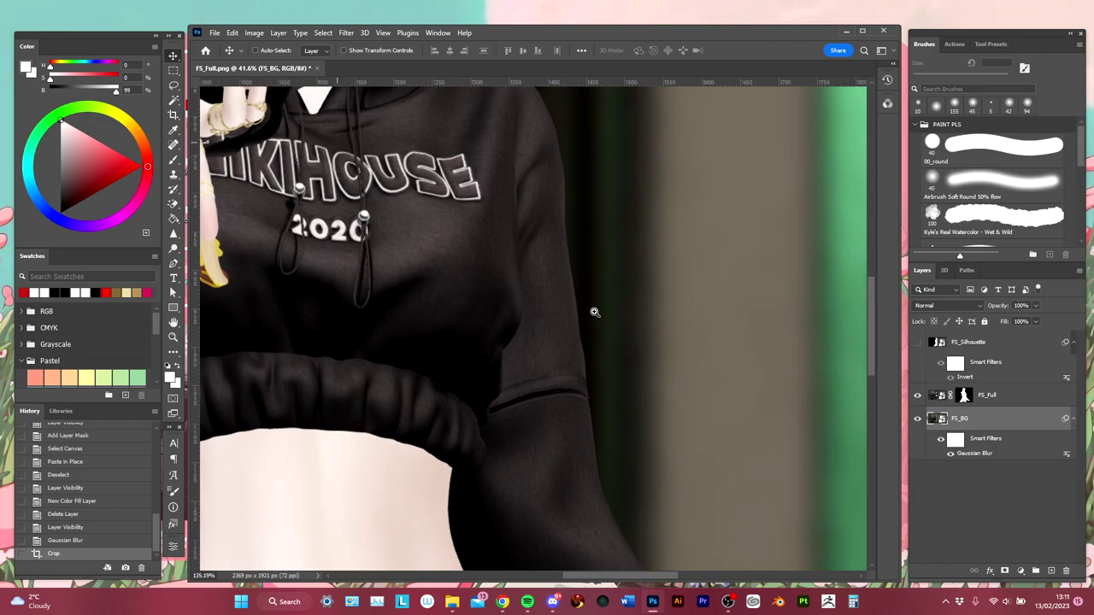
{"action": "scroll", "coordinate": [593, 310], "scroll_direction": "down", "scroll_amount": 6}
{"action": "left_click_drag", "start_coordinate": [569, 328], "coordinate": [596, 327]}
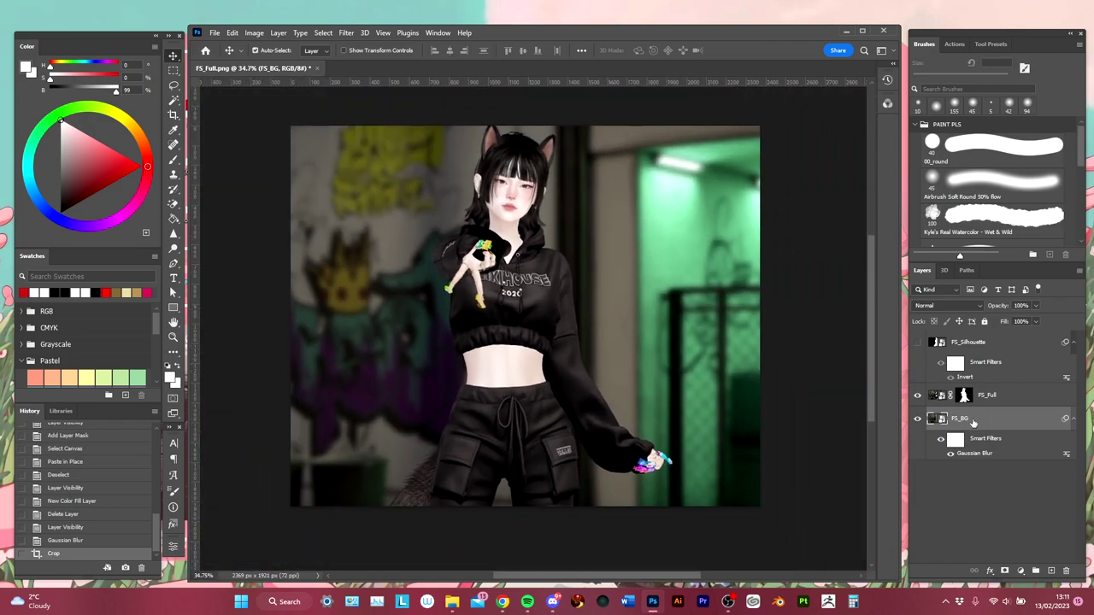
Hide and reshow the FS_Full layer to compare against the backdrop, then select it.
{"action": "left_click", "coordinate": [917, 395]}
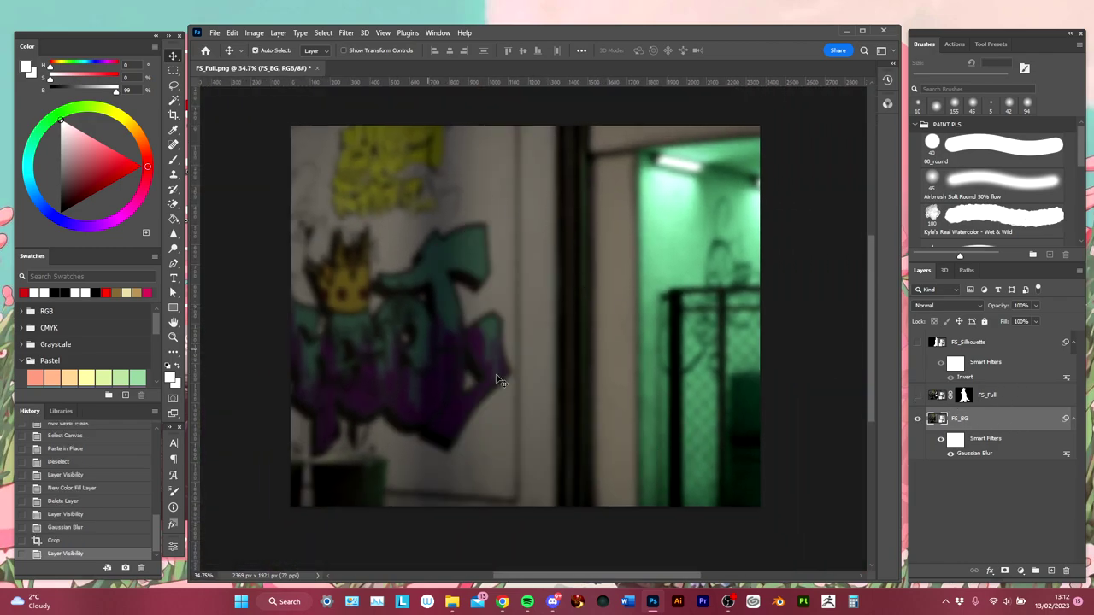
{"action": "left_click", "coordinate": [918, 396]}
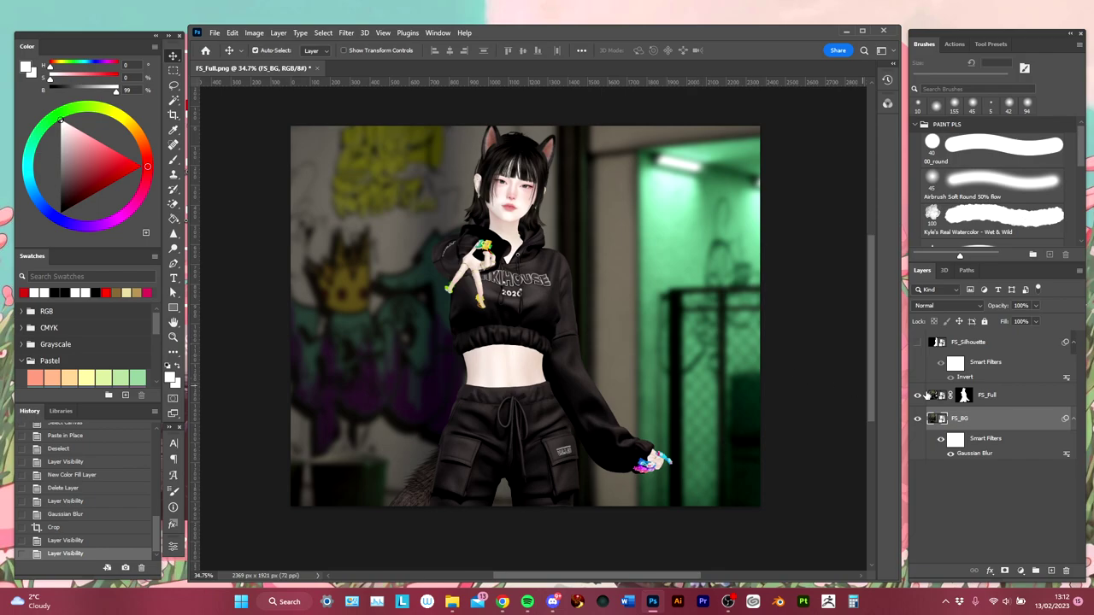
{"action": "left_click", "coordinate": [1013, 398]}
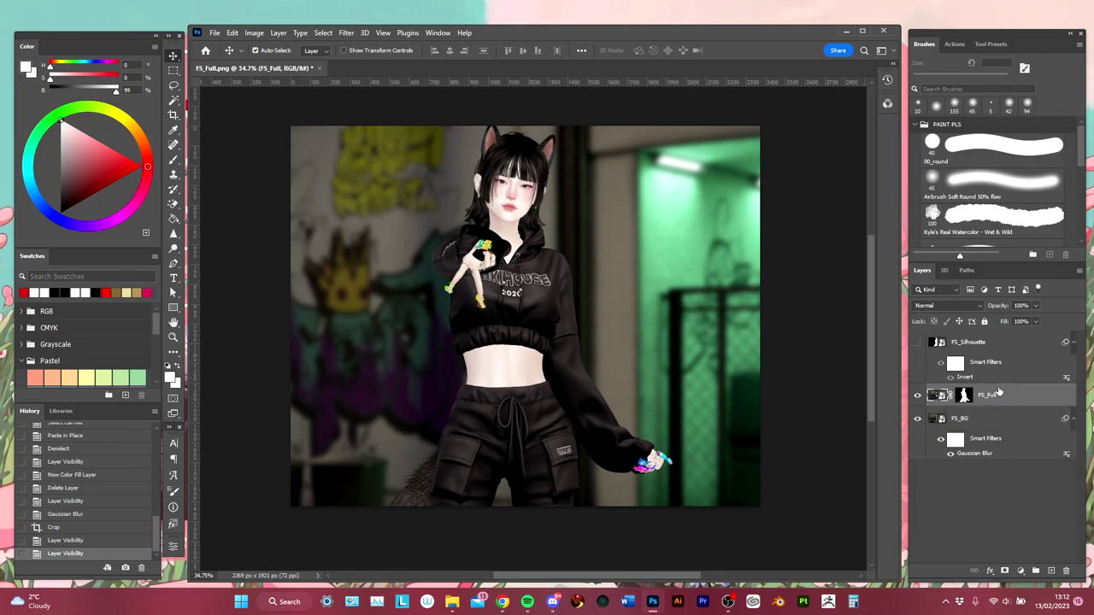
Convert FS_Full to a smart object, rotate it -3.66° and enlarge it to about 108%.
{"action": "right_click", "coordinate": [1000, 394]}
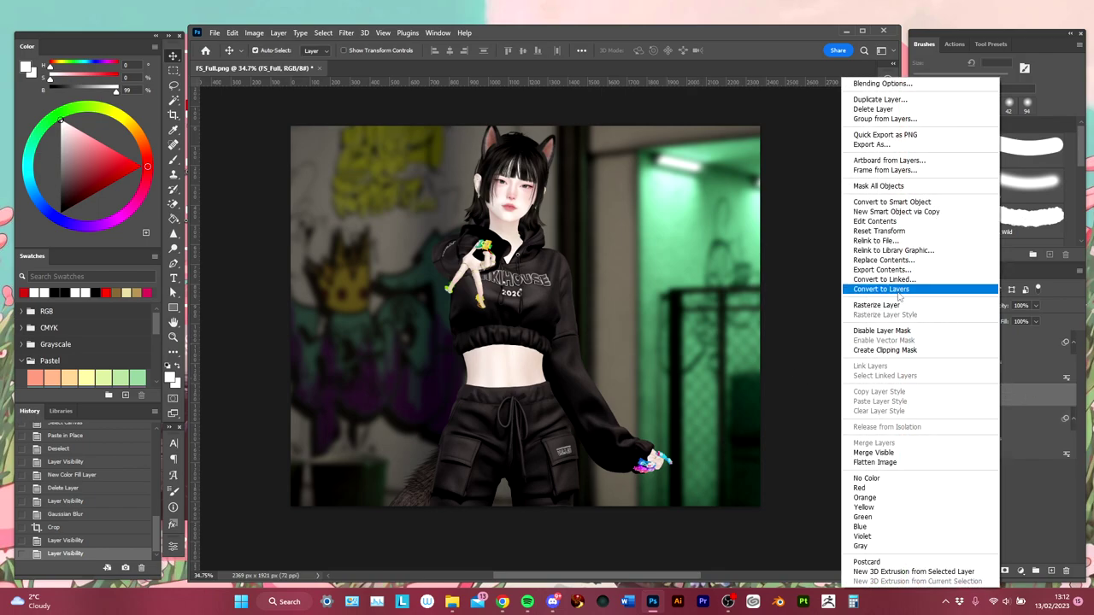
{"action": "left_click", "coordinate": [917, 206]}
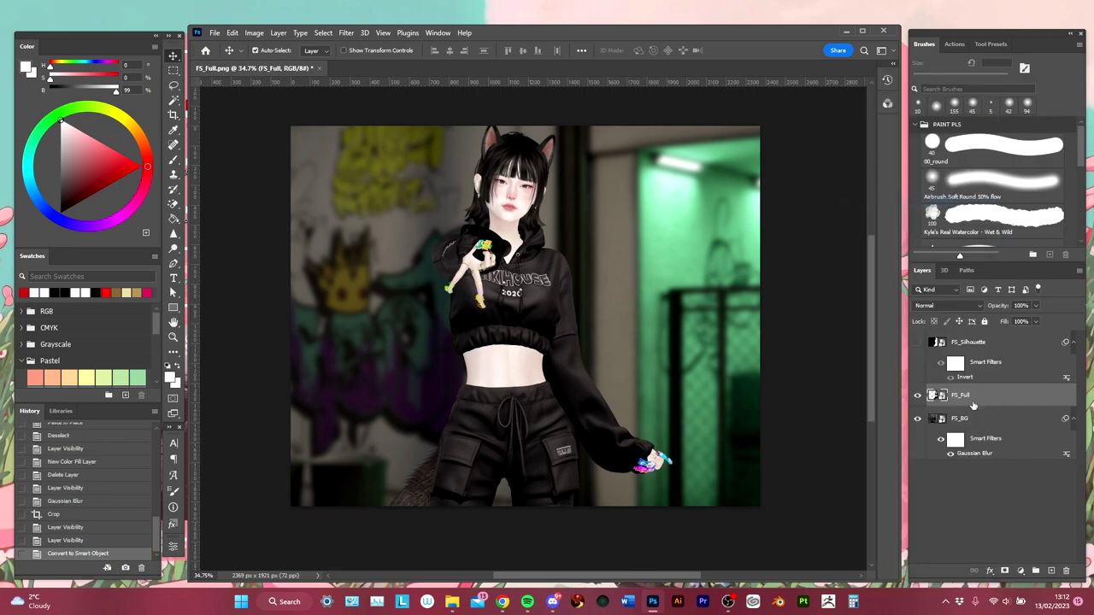
{"action": "key", "text": "ctrl+t"}
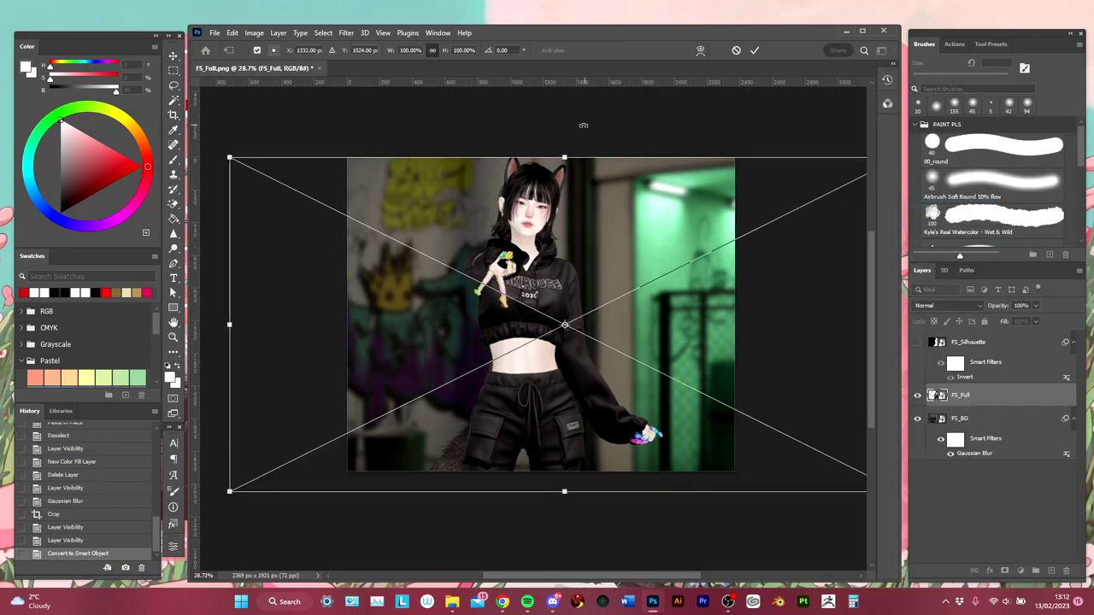
{"action": "left_click_drag", "start_coordinate": [583, 128], "coordinate": [556, 143]}
{"action": "left_click_drag", "start_coordinate": [587, 195], "coordinate": [590, 194]}
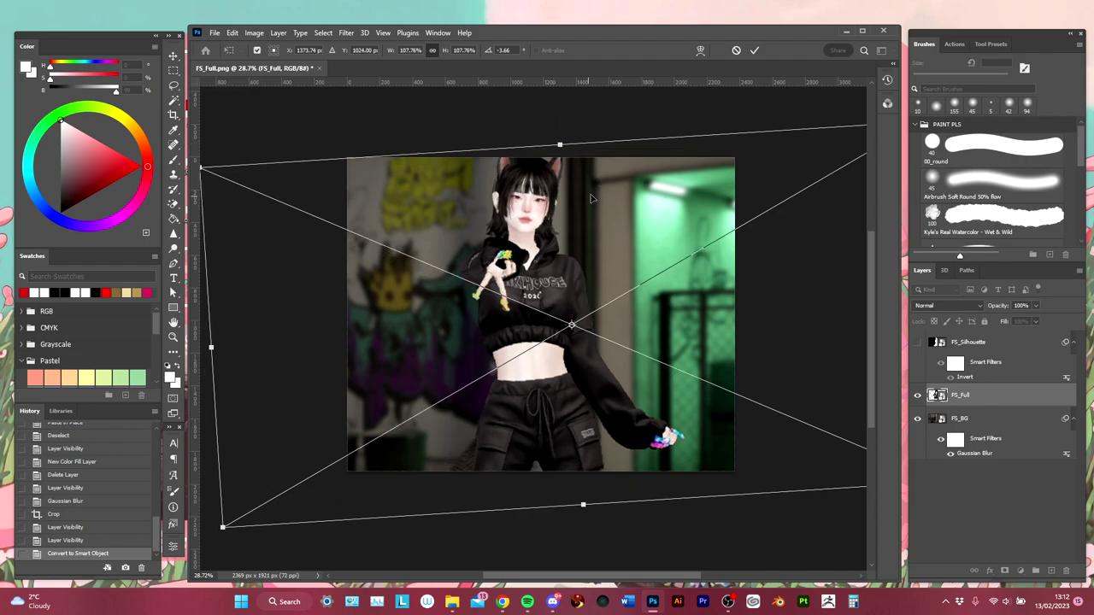
{"action": "key", "text": "Return"}
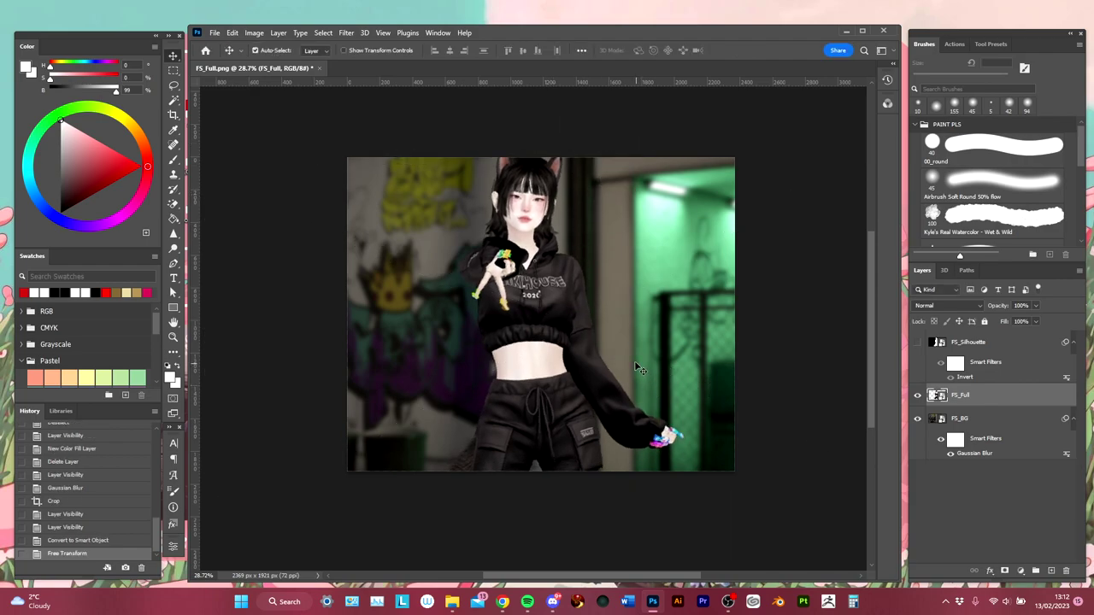
Undo and redo the transform twice to compare, then close the composite document.
{"action": "key", "text": "ctrl+z"}
{"action": "key", "text": "ctrl+shift+z"}
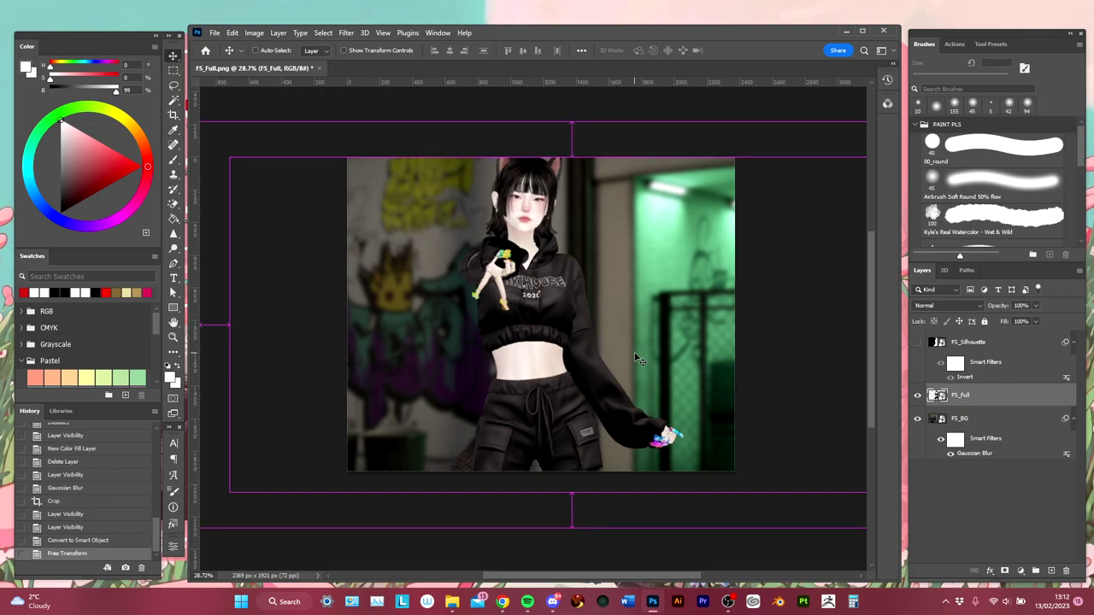
{"action": "key", "text": "ctrl+z"}
{"action": "key", "text": "ctrl+shift+z"}
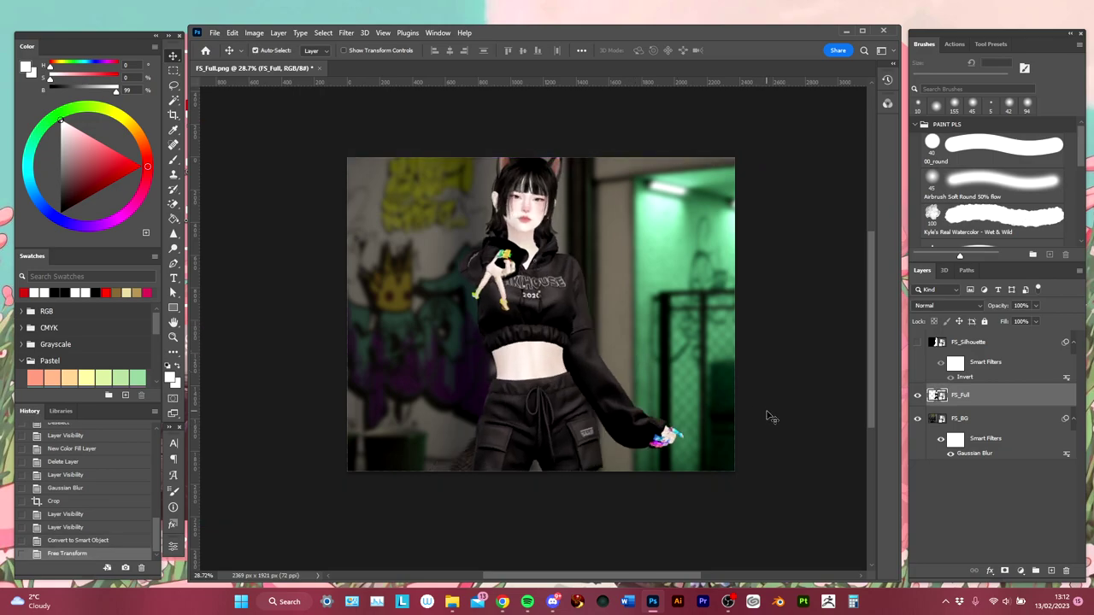
{"action": "scroll", "coordinate": [727, 354], "scroll_direction": "up", "scroll_amount": 1}
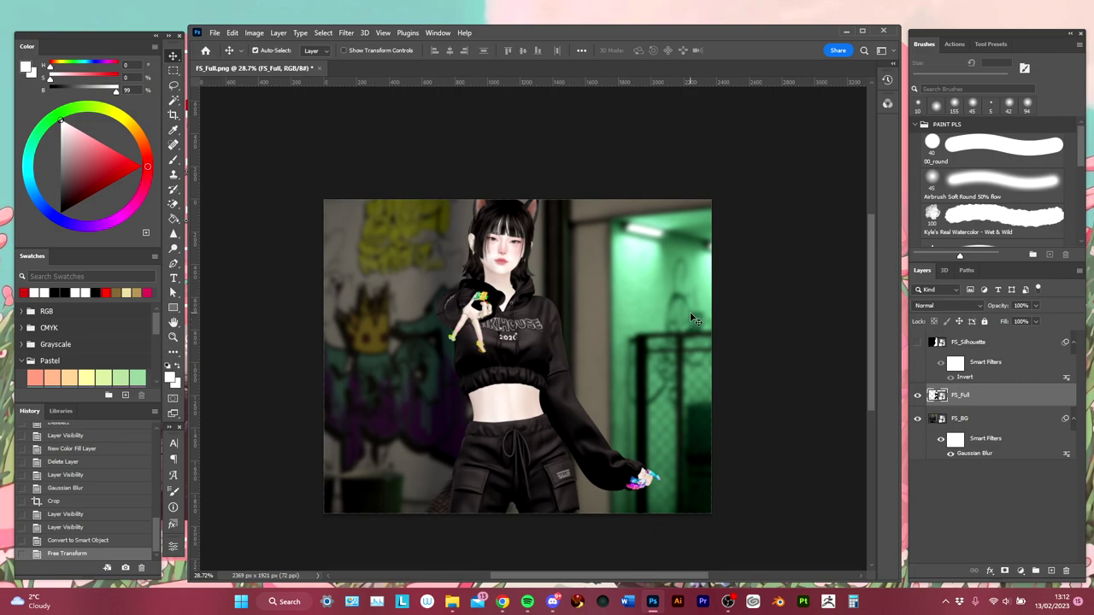
{"action": "key", "text": "ctrl+w"}
{"action": "key", "text": "alt+Tab"}
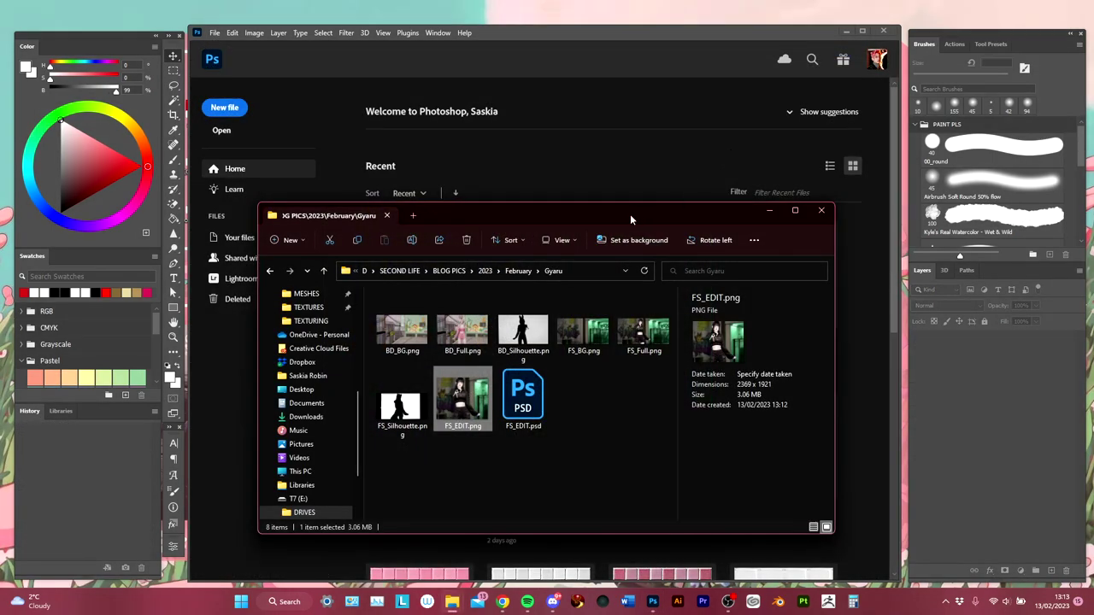
Open BD_Full.png in Photoshop, then drag it with BD_Silhouette.png and BD_BG.png onto the canvas.
{"action": "left_click", "coordinate": [460, 339]}
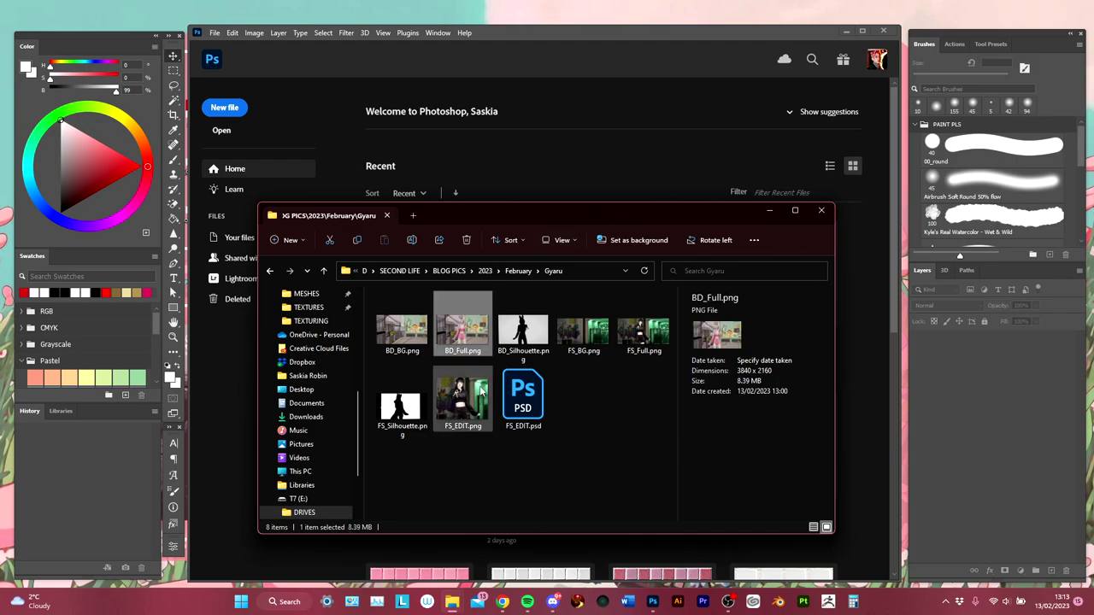
{"action": "left_click_drag", "start_coordinate": [462, 338], "coordinate": [556, 176]}
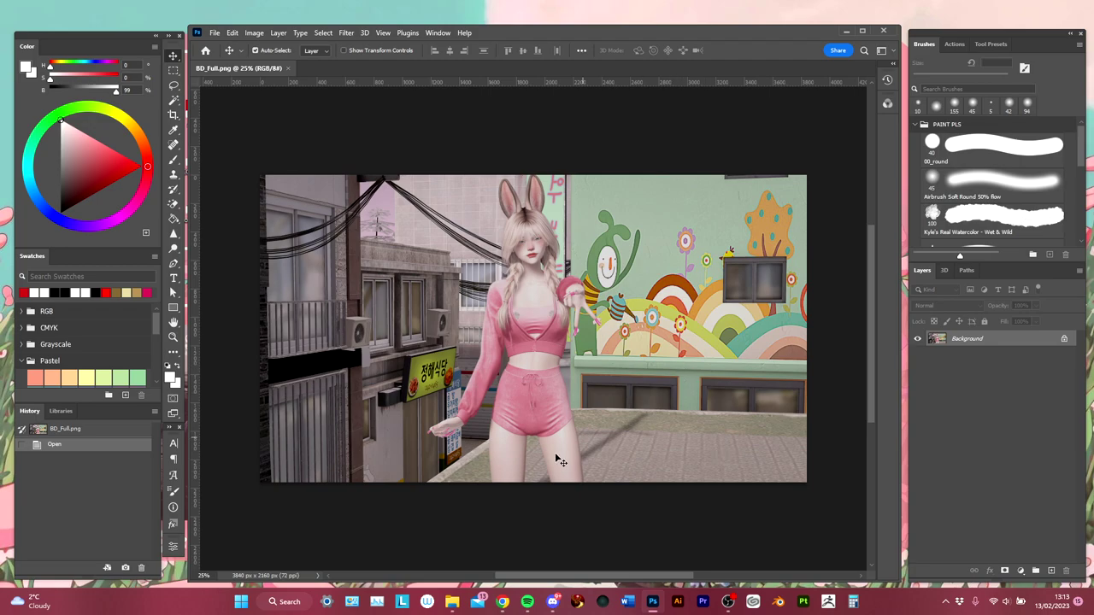
{"action": "mouse_move", "coordinate": [451, 602]}
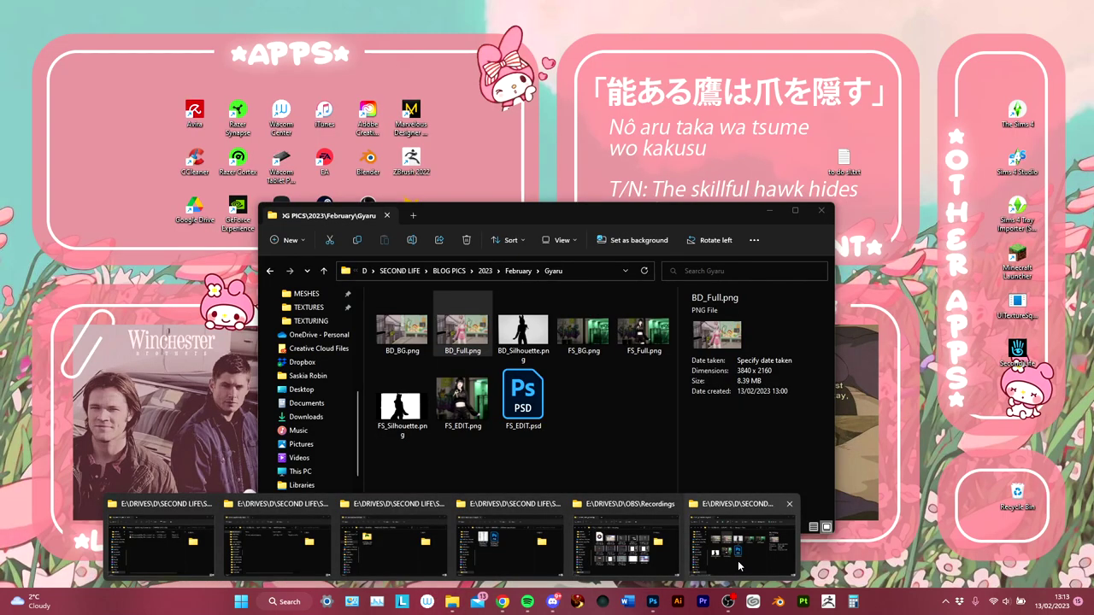
{"action": "left_click", "coordinate": [741, 539]}
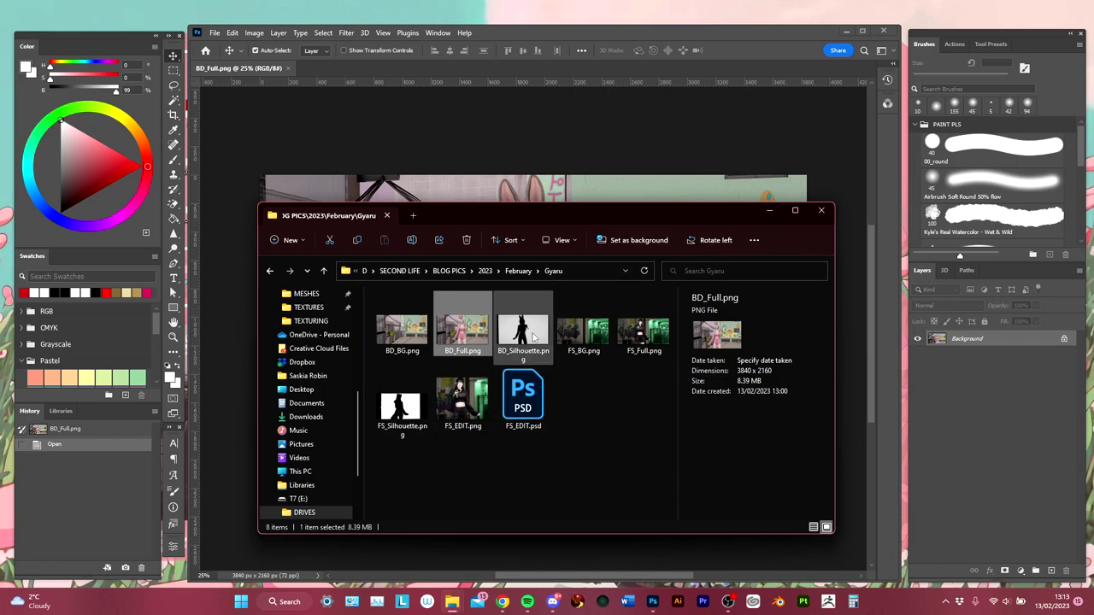
{"action": "left_click", "coordinate": [526, 350], "text": "ctrl"}
{"action": "left_click", "coordinate": [403, 329], "text": "ctrl"}
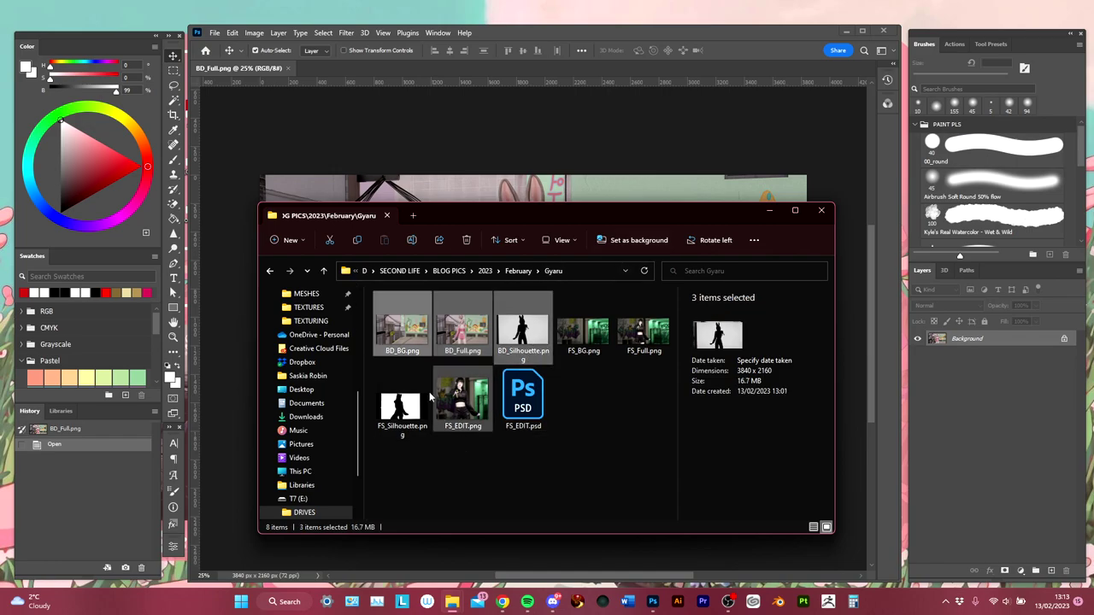
{"action": "left_click_drag", "start_coordinate": [397, 335], "coordinate": [485, 149]}
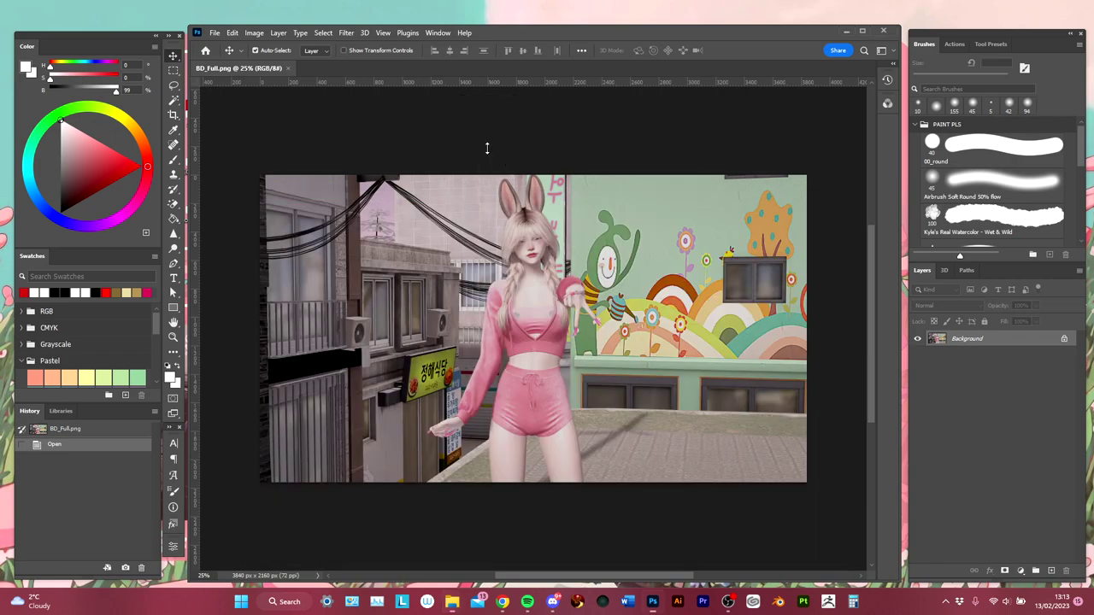
Commit the placed bunny images, delete the unlocked Background layer, and select BD_Silhouette.
{"action": "key", "text": "Return"}
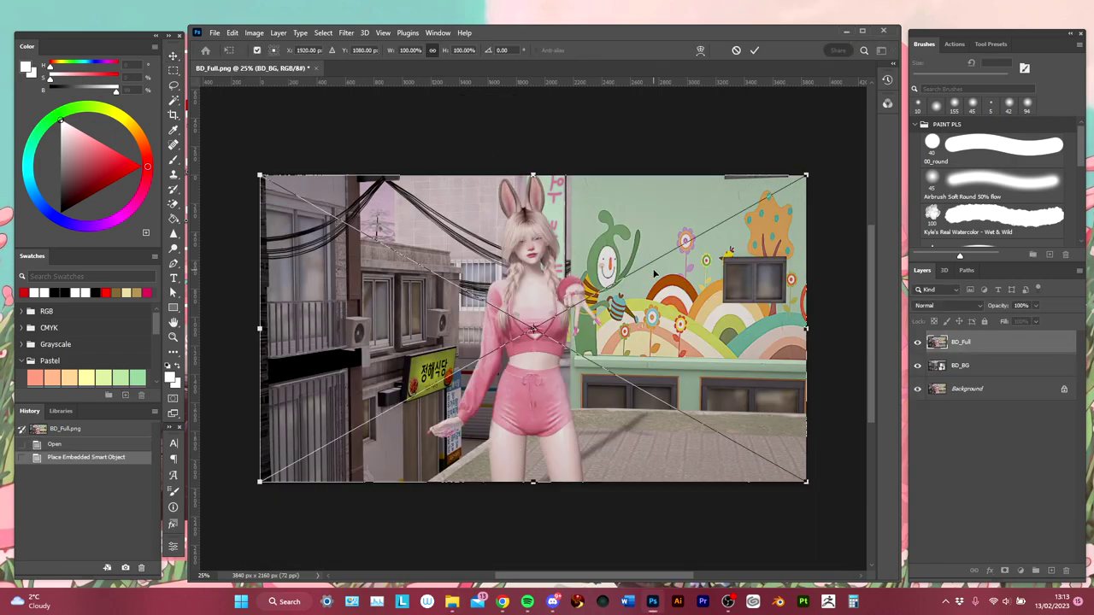
{"action": "key", "text": "Return"}
{"action": "key", "text": "Return"}
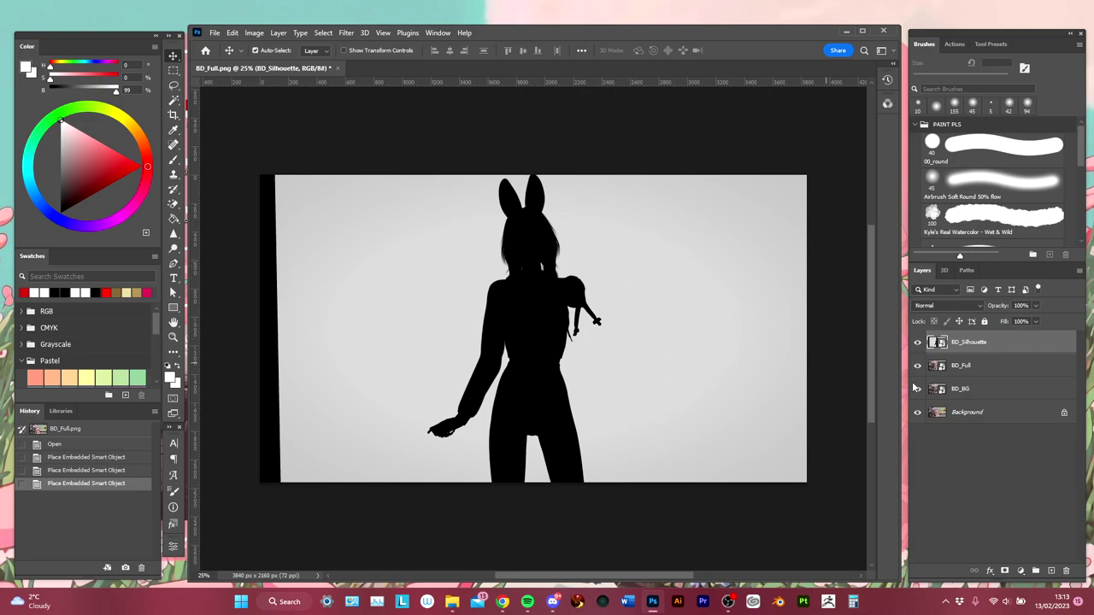
{"action": "left_click", "coordinate": [1064, 416]}
{"action": "key", "text": "Delete"}
{"action": "left_click", "coordinate": [991, 351]}
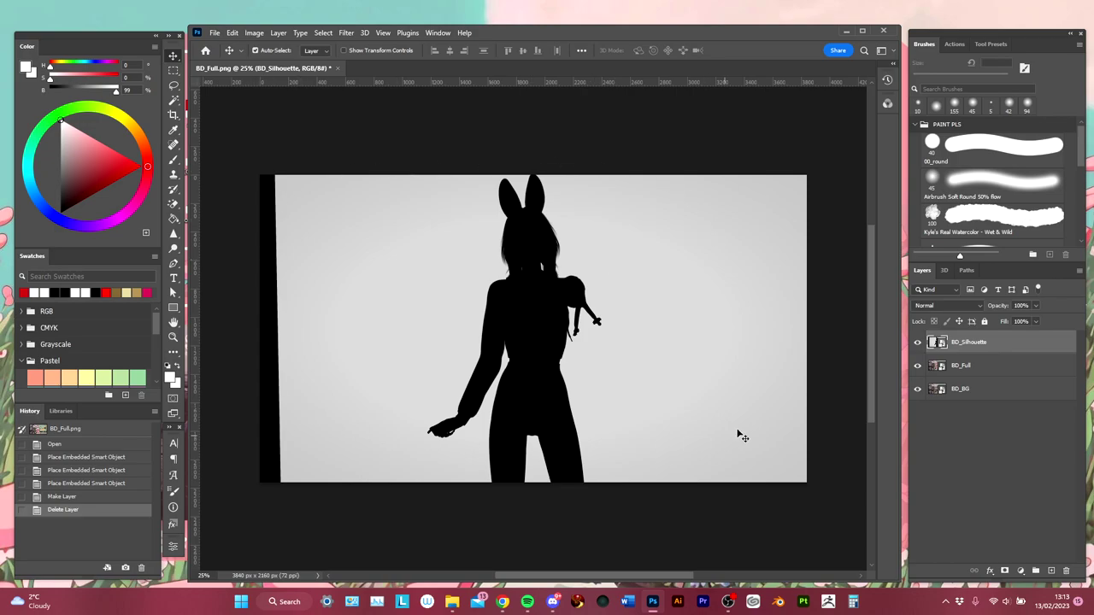
{"action": "scroll", "coordinate": [355, 243], "scroll_direction": "up", "scroll_amount": 5}
Create and delete a white-filled test rectangle layer, then rasterize the BD_Silhouette layer.
{"action": "scroll", "coordinate": [359, 247], "scroll_direction": "down", "scroll_amount": 5}
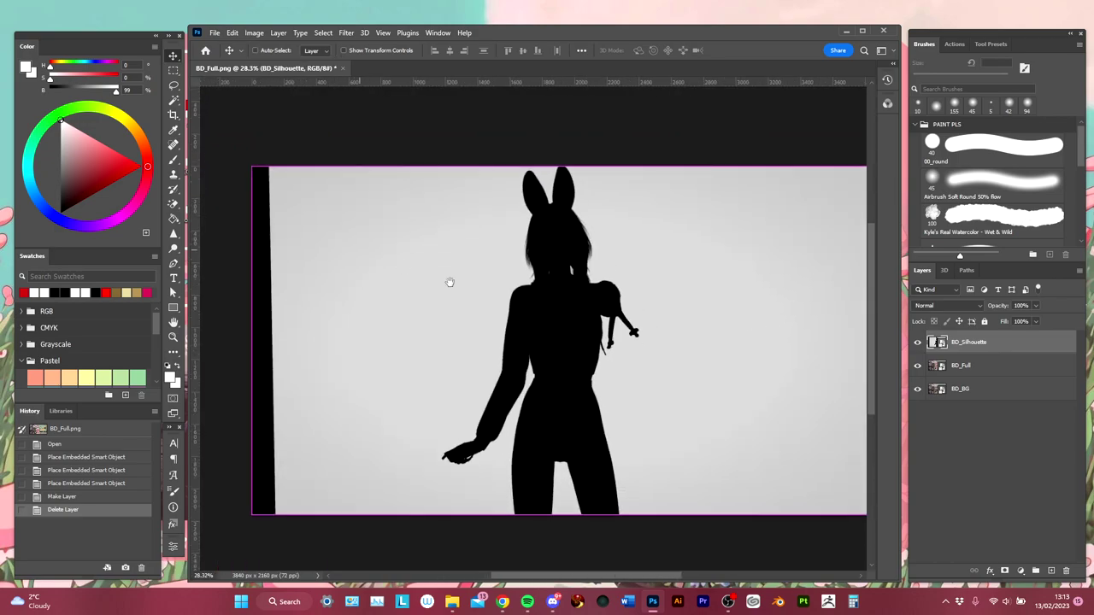
{"action": "key", "text": "m"}
{"action": "left_click", "coordinate": [1050, 570]}
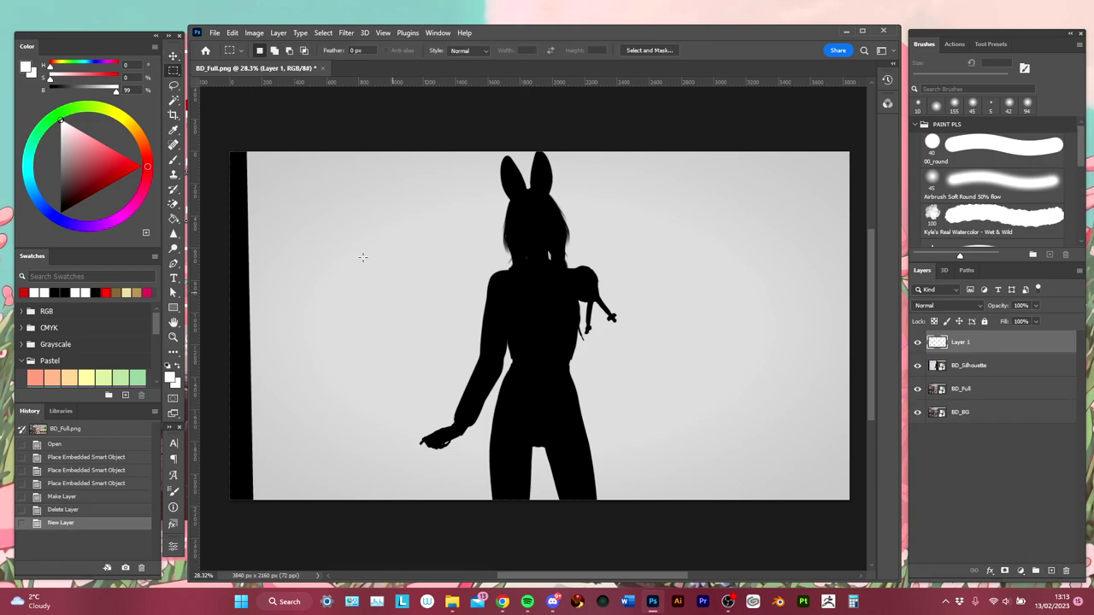
{"action": "left_click_drag", "start_coordinate": [321, 226], "coordinate": [434, 317]}
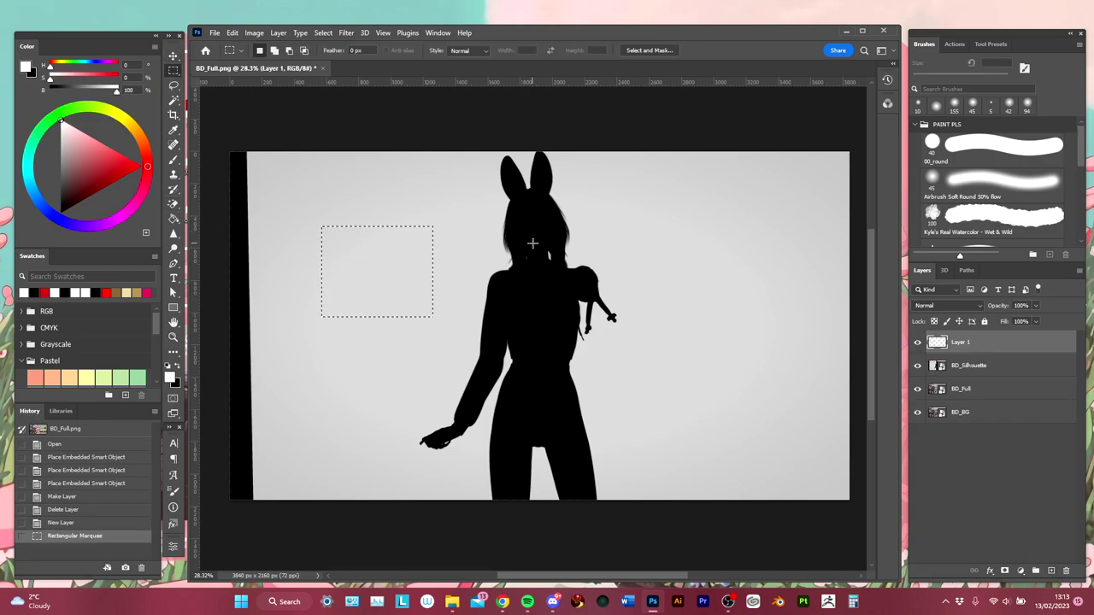
{"action": "key", "text": "alt+BackSpace"}
{"action": "key", "text": "ctrl+d"}
{"action": "scroll", "coordinate": [572, 276], "scroll_direction": "down", "scroll_amount": 2}
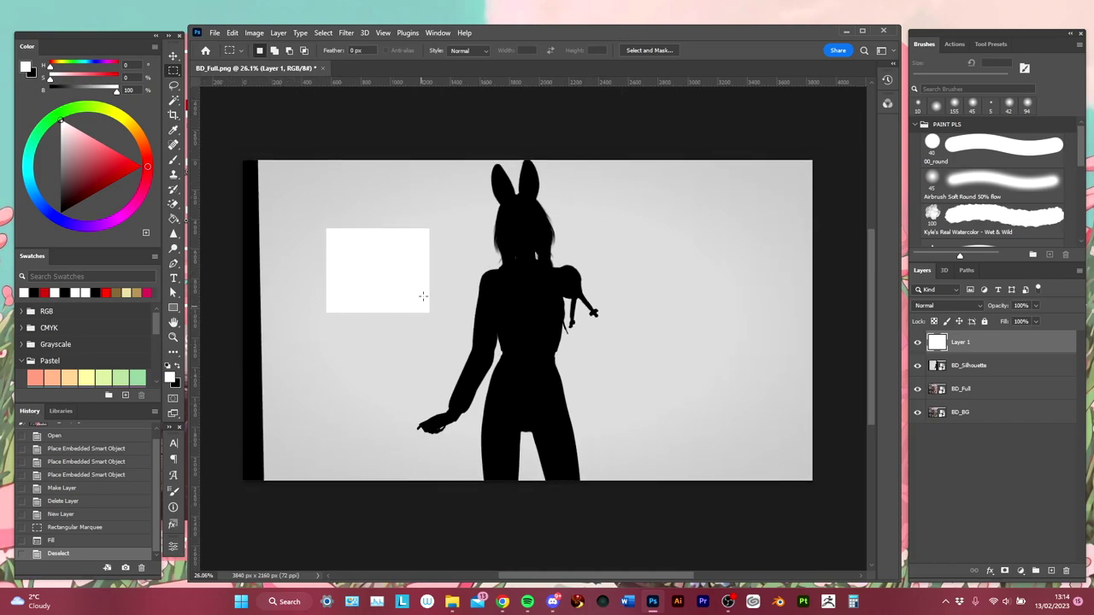
{"action": "key", "text": "Delete"}
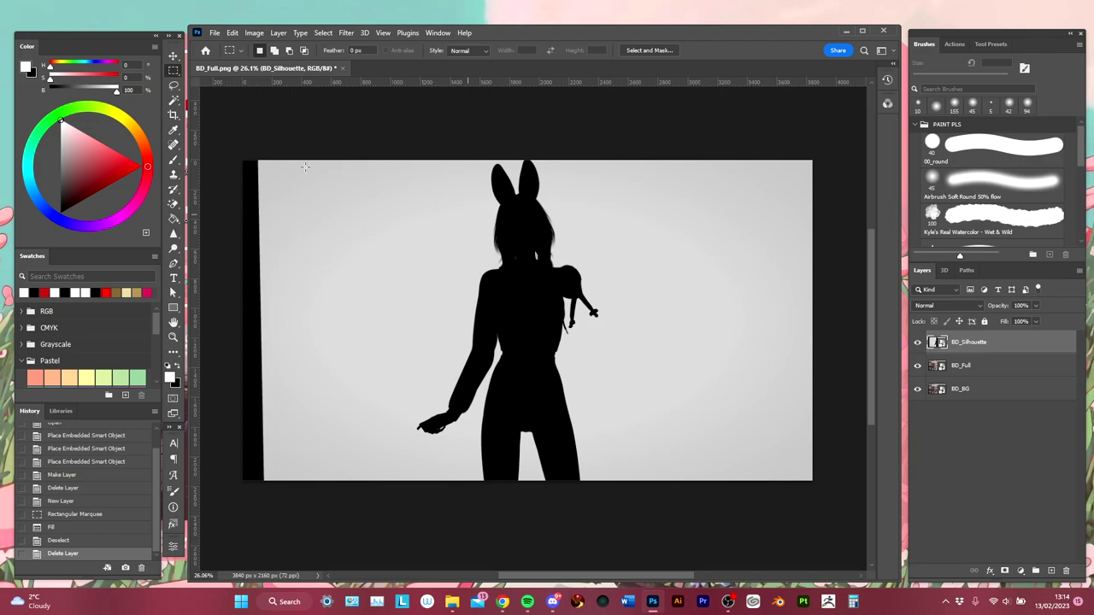
{"action": "right_click", "coordinate": [1004, 352]}
{"action": "left_click", "coordinate": [930, 305]}
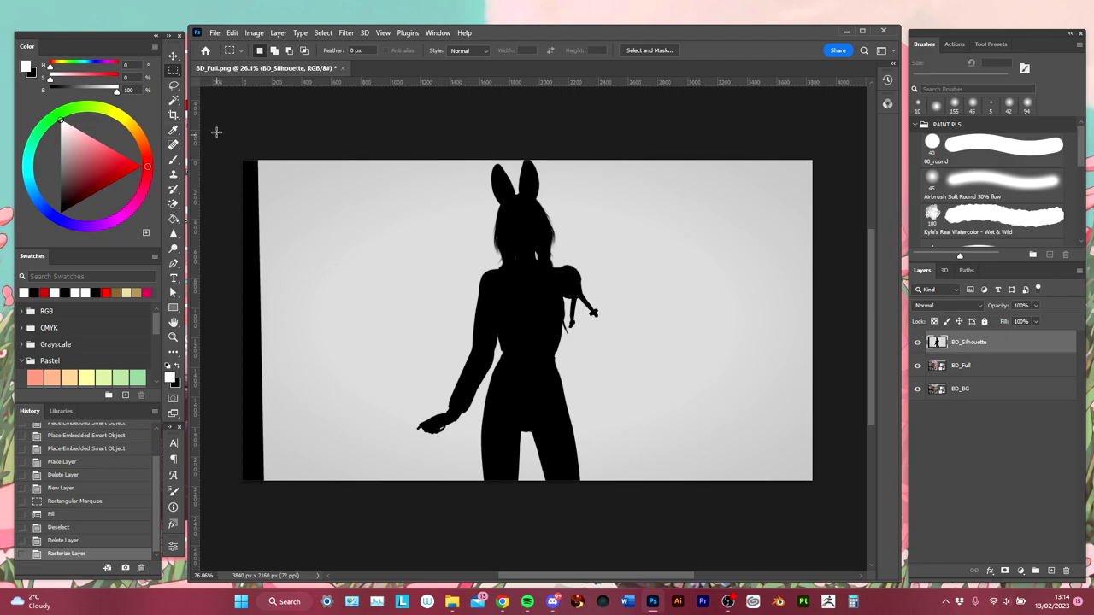
Fill the black strip along the silhouette's left edge with light grey.
{"action": "left_click_drag", "start_coordinate": [215, 130], "coordinate": [307, 525]}
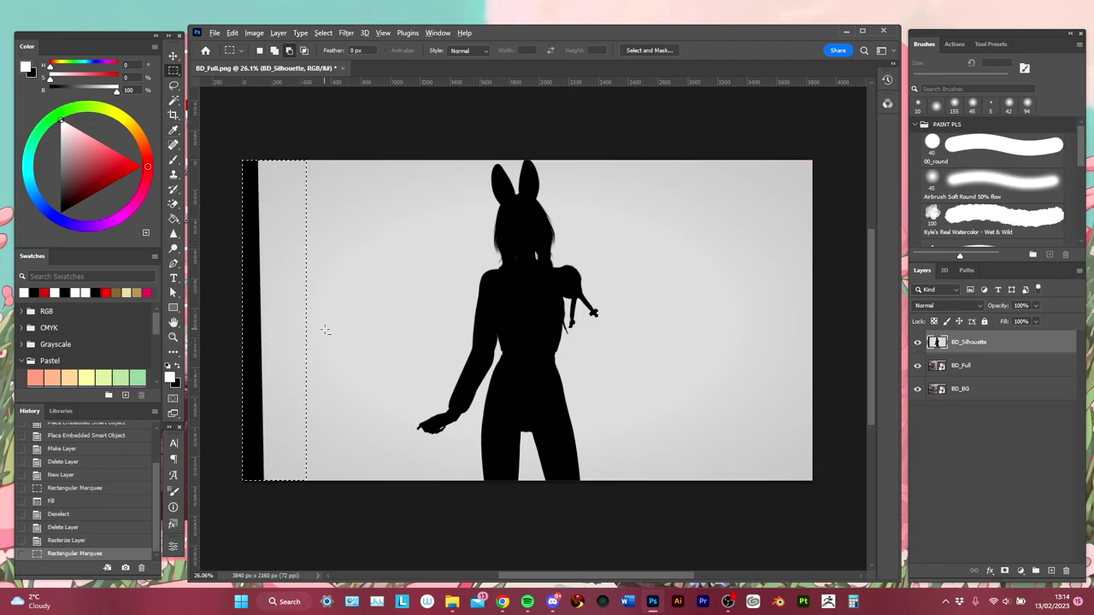
{"action": "key", "text": "g"}
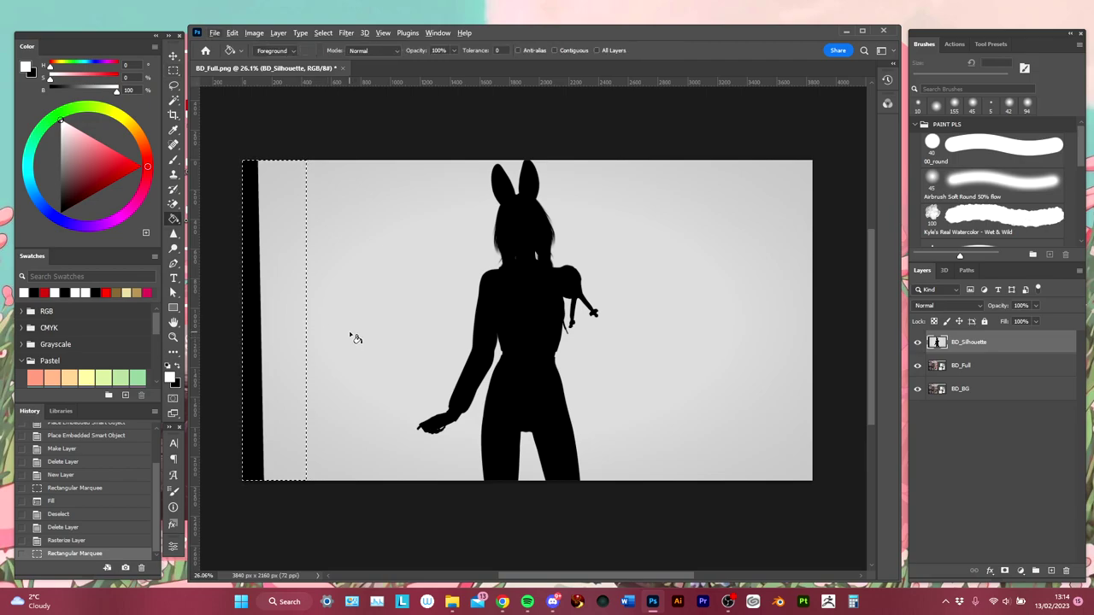
{"action": "left_click", "coordinate": [347, 304], "text": "alt"}
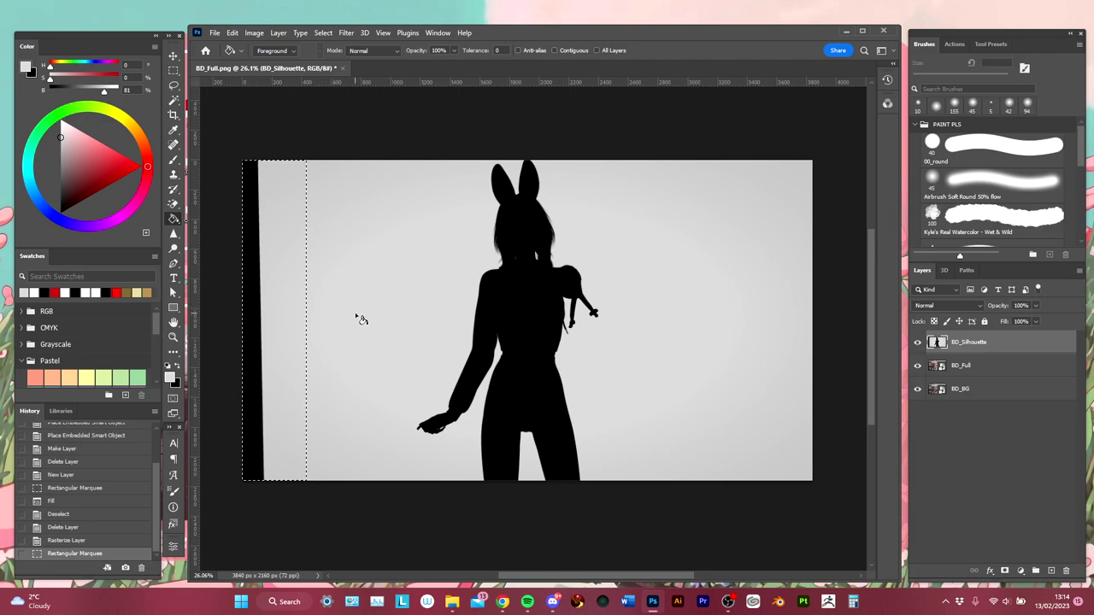
{"action": "key", "text": "alt+BackSpace"}
{"action": "key", "text": "ctrl+d"}
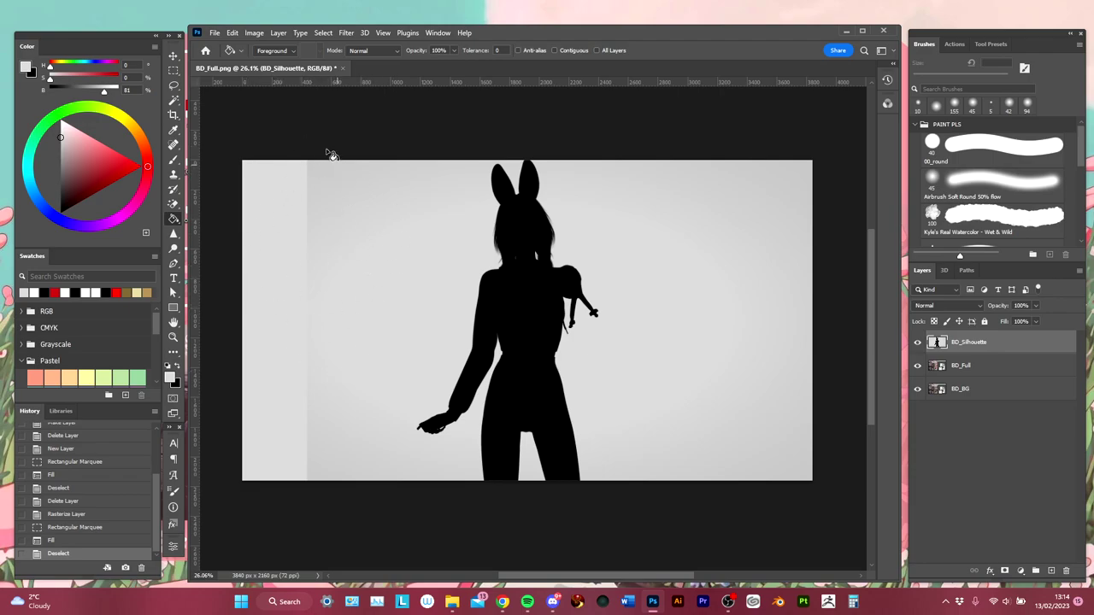
Convert BD_Silhouette to a smart object and open Levels, moving its dialog aside.
{"action": "right_click", "coordinate": [1022, 346]}
{"action": "left_click", "coordinate": [912, 263]}
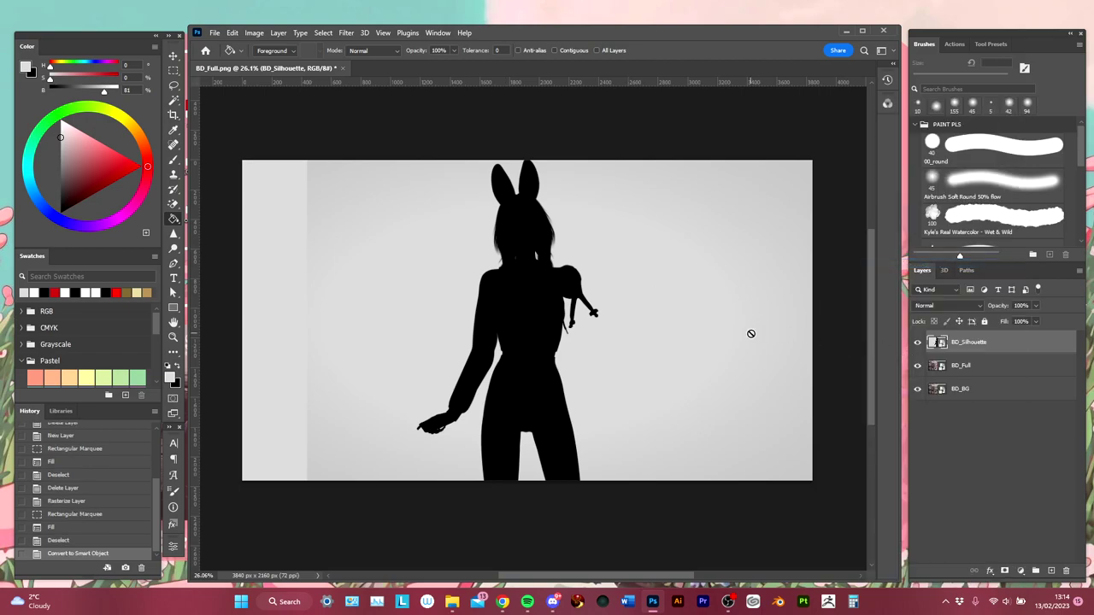
{"action": "key", "text": "ctrl+l"}
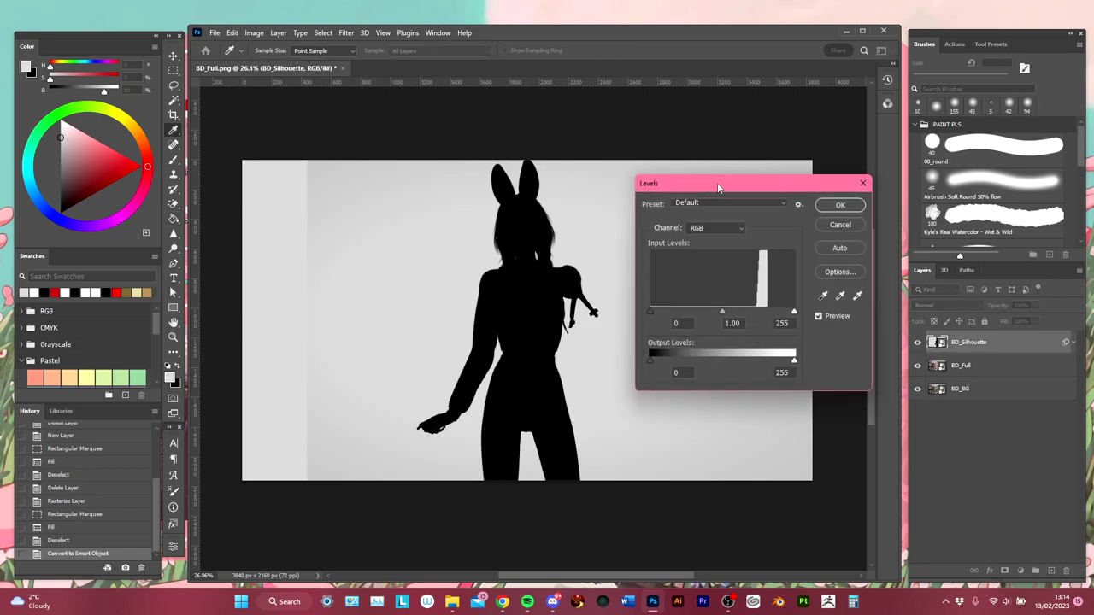
{"action": "left_click_drag", "start_coordinate": [717, 183], "coordinate": [782, 253]}
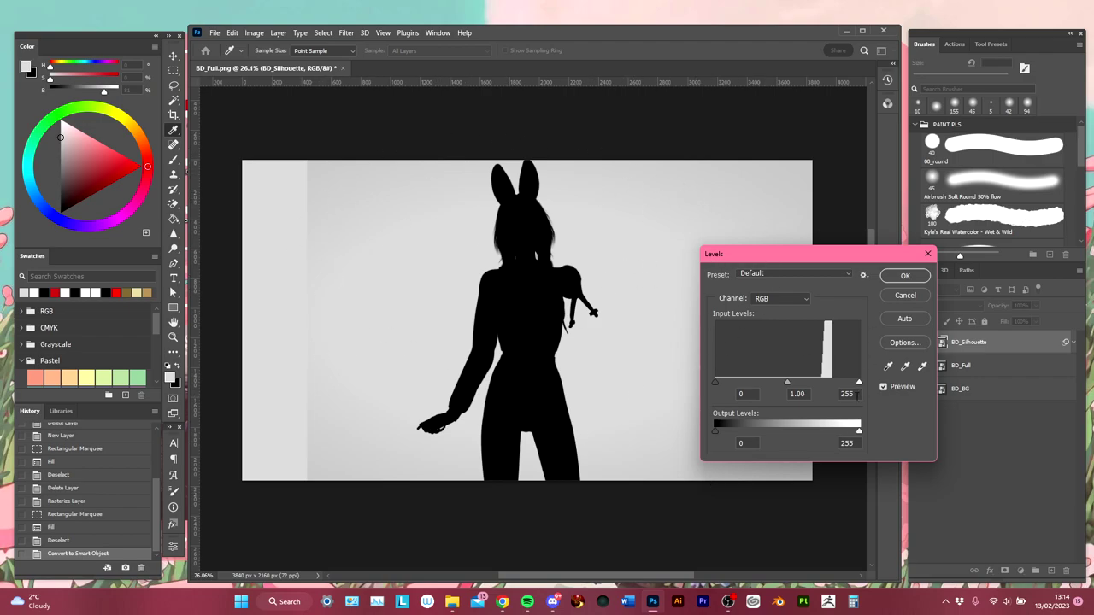
Set Levels on BD_Silhouette to 27, 1.30 and 188 so the background turns pure white.
{"action": "left_click_drag", "start_coordinate": [859, 383], "coordinate": [824, 393]}
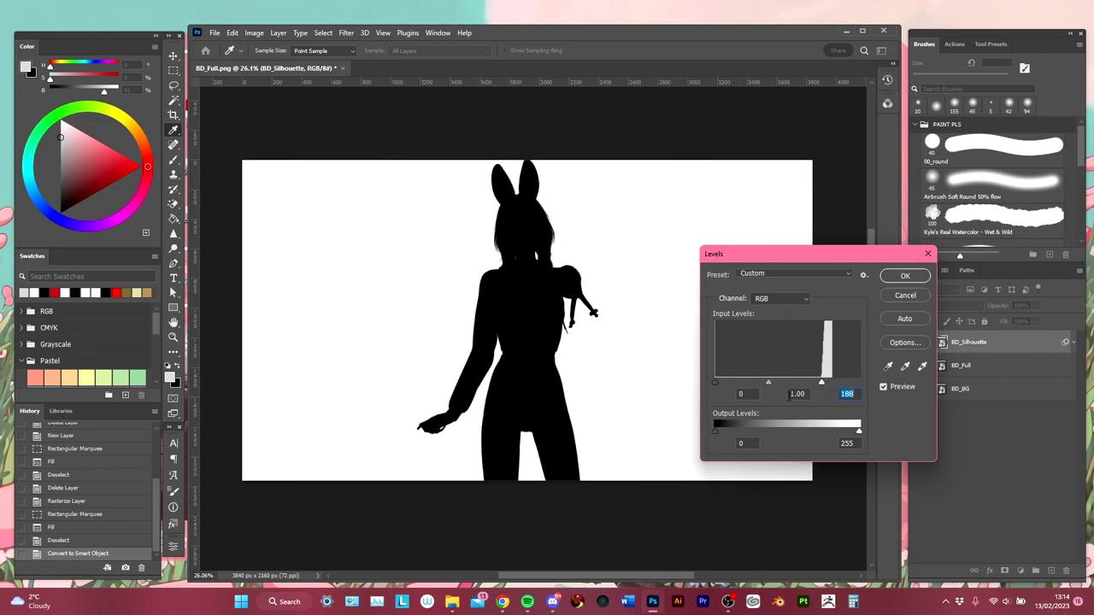
{"action": "left_click_drag", "start_coordinate": [717, 387], "coordinate": [732, 386]}
{"action": "mouse_move", "coordinate": [776, 384]}
{"action": "left_mouse_down"}
{"action": "mouse_move", "coordinate": [756, 394]}
{"action": "mouse_move", "coordinate": [804, 394]}
{"action": "mouse_move", "coordinate": [737, 393]}
{"action": "mouse_move", "coordinate": [775, 396]}
{"action": "left_mouse_up"}
{"action": "left_click_drag", "start_coordinate": [769, 395], "coordinate": [769, 397]}
{"action": "key", "text": "Tab"}
Apply the Levels, invert the silhouette to white on black and select the whole canvas.
{"action": "left_click", "coordinate": [905, 276]}
{"action": "key", "text": "g"}
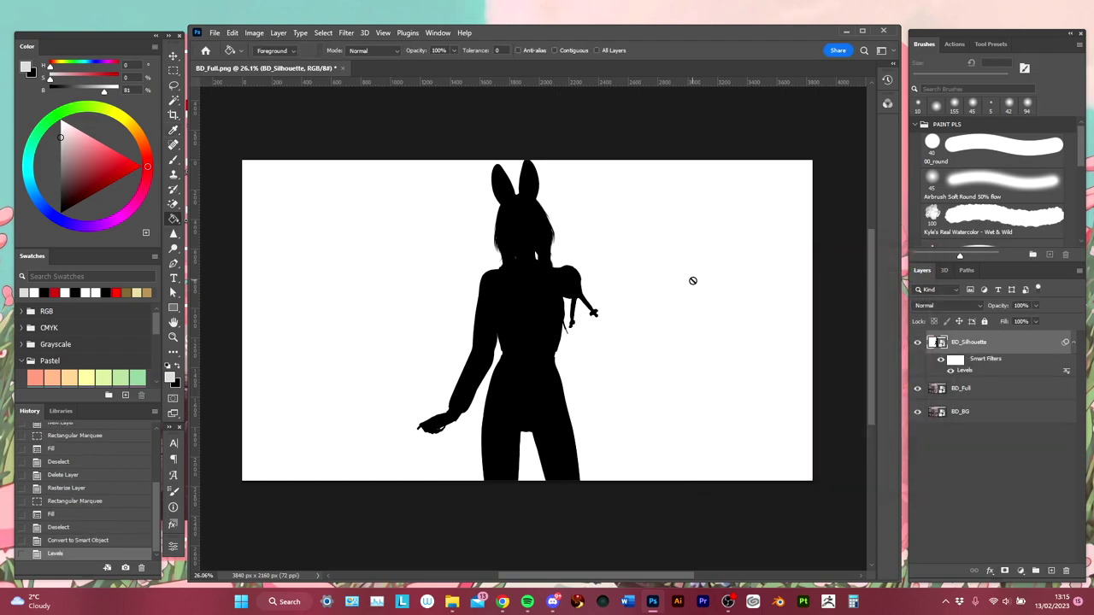
{"action": "key", "text": "ctrl+i"}
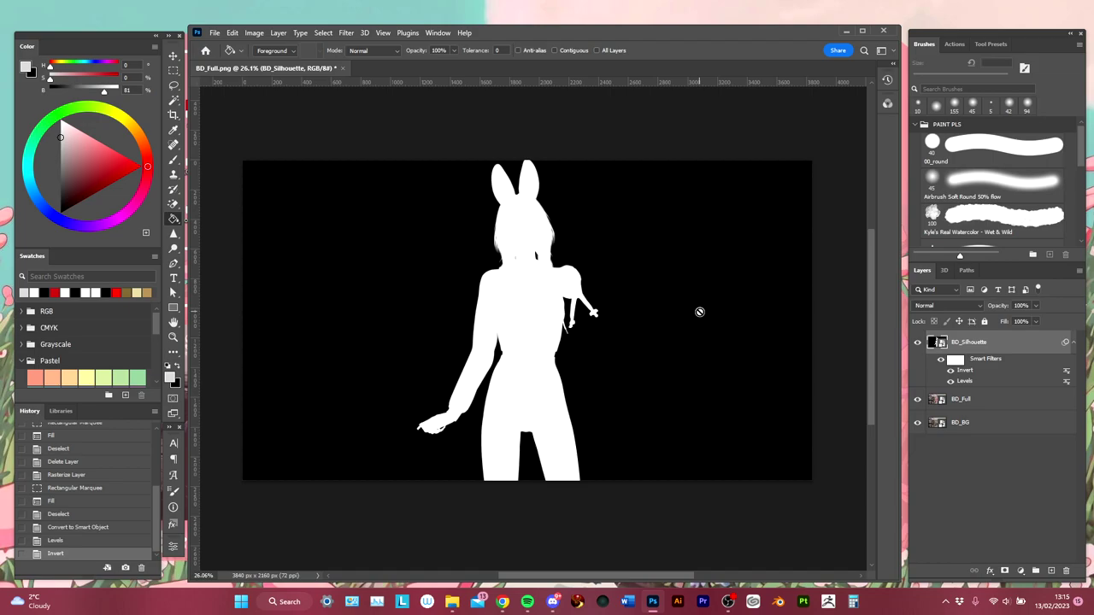
{"action": "key", "text": "ctrl+a"}
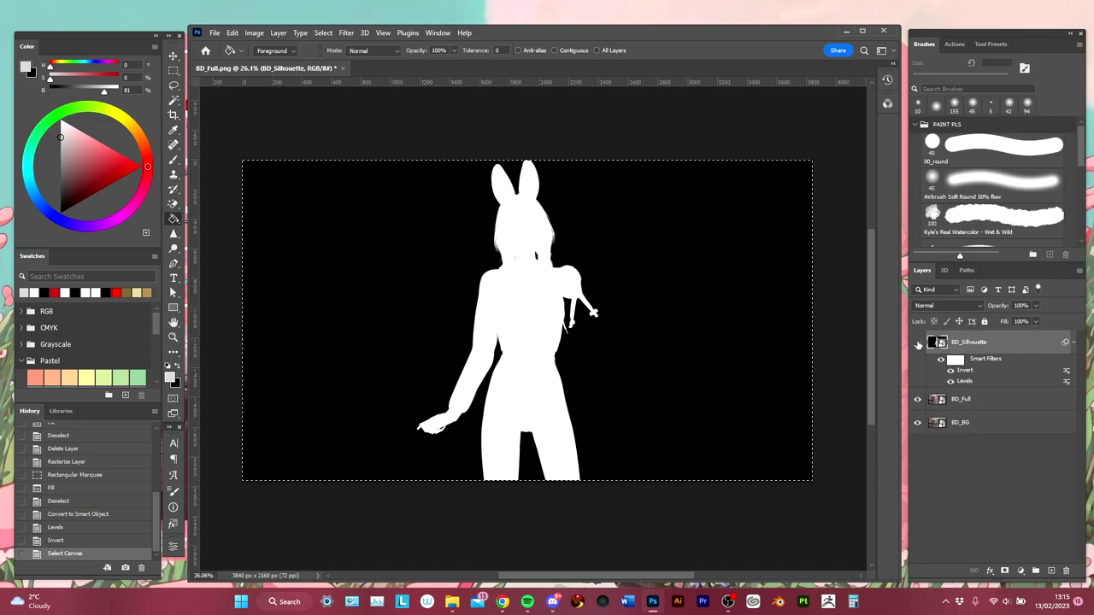
Hide BD_Silhouette and paste the silhouette in place into a new layer mask on BD_Full.
{"action": "left_click", "coordinate": [918, 342]}
{"action": "left_click", "coordinate": [1000, 400]}
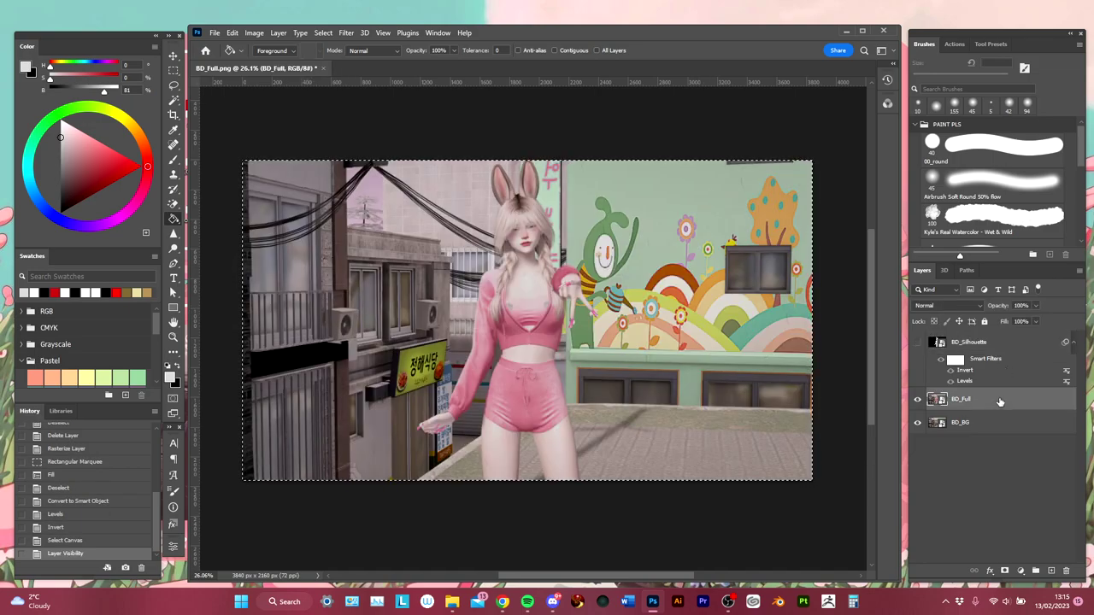
{"action": "left_click", "coordinate": [1004, 570]}
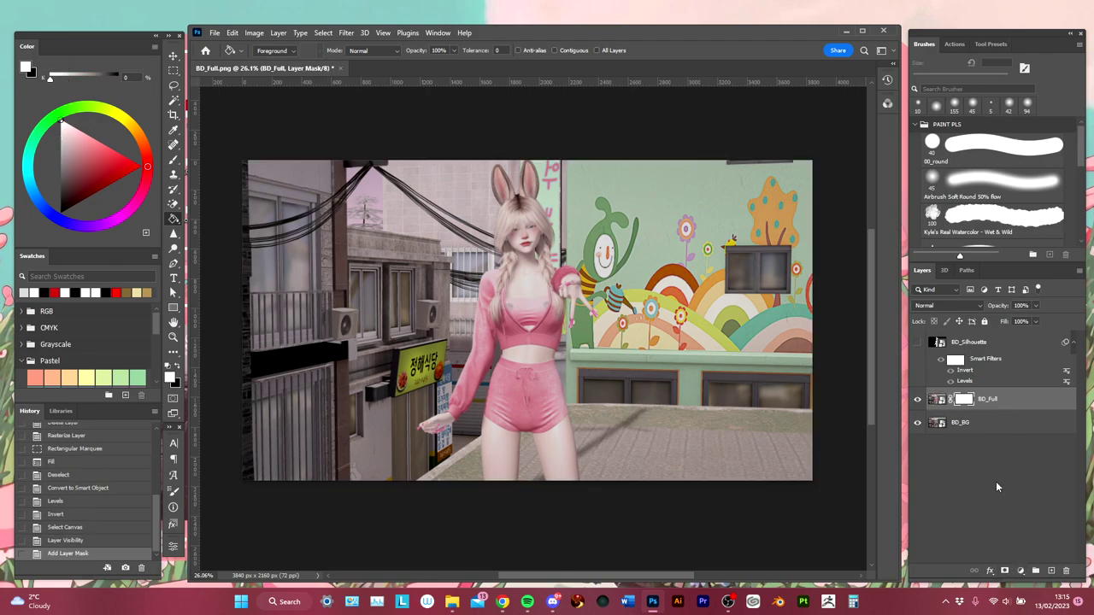
{"action": "left_click", "coordinate": [962, 399], "text": "alt"}
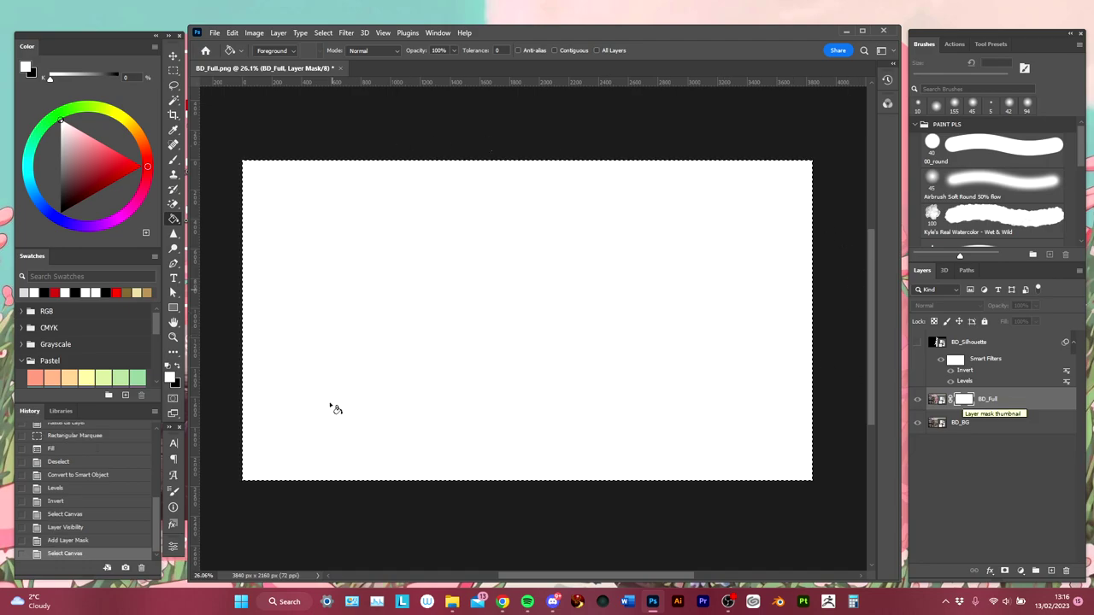
{"action": "key", "text": "ctrl+a"}
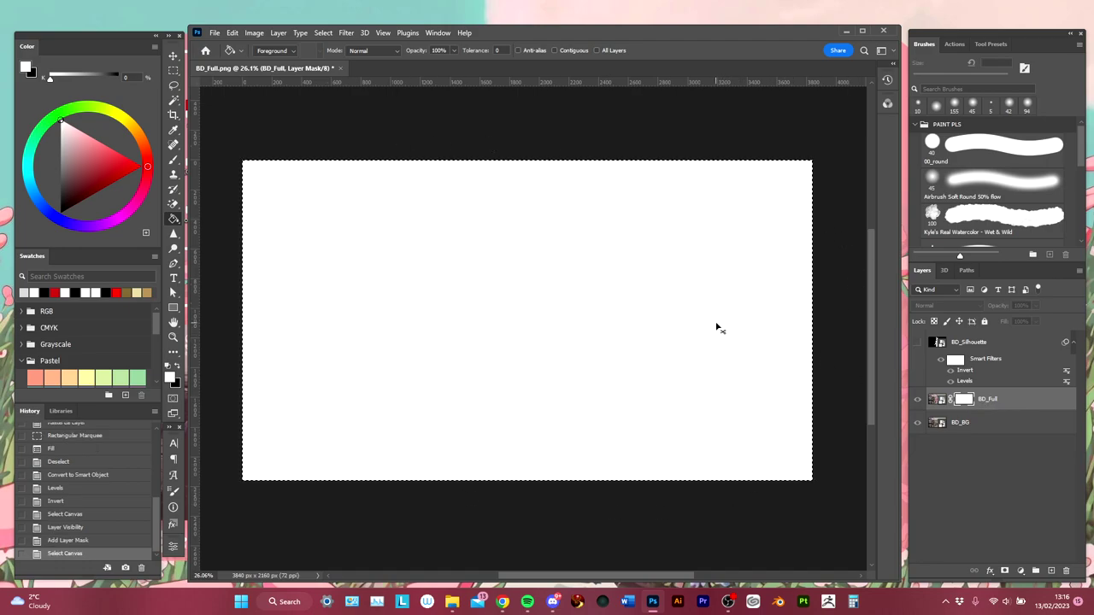
{"action": "key", "text": "ctrl+shift+v"}
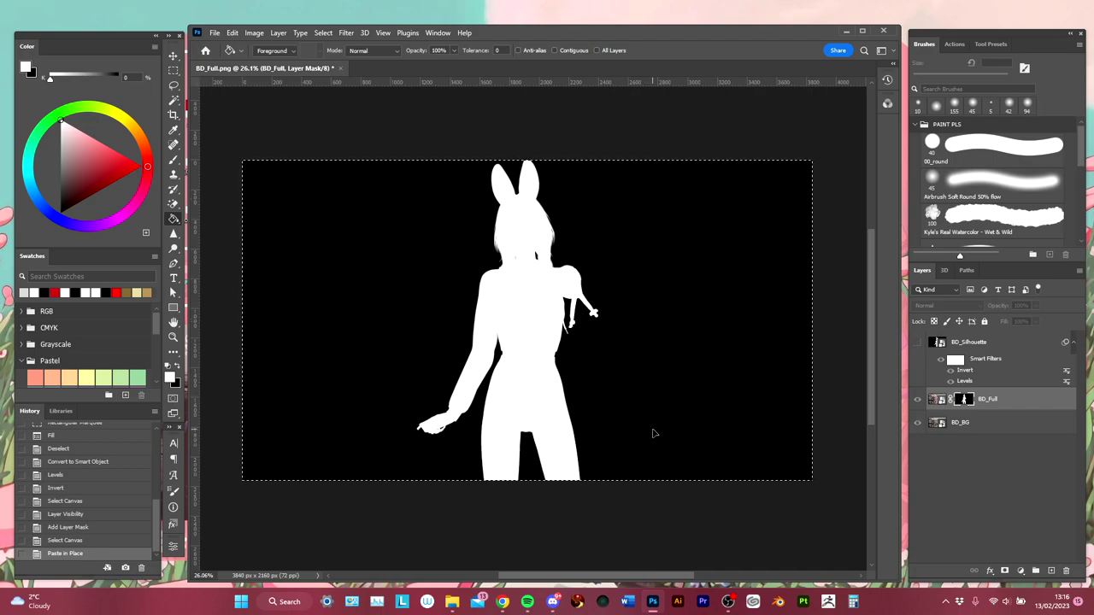
{"action": "key", "text": "ctrl+d"}
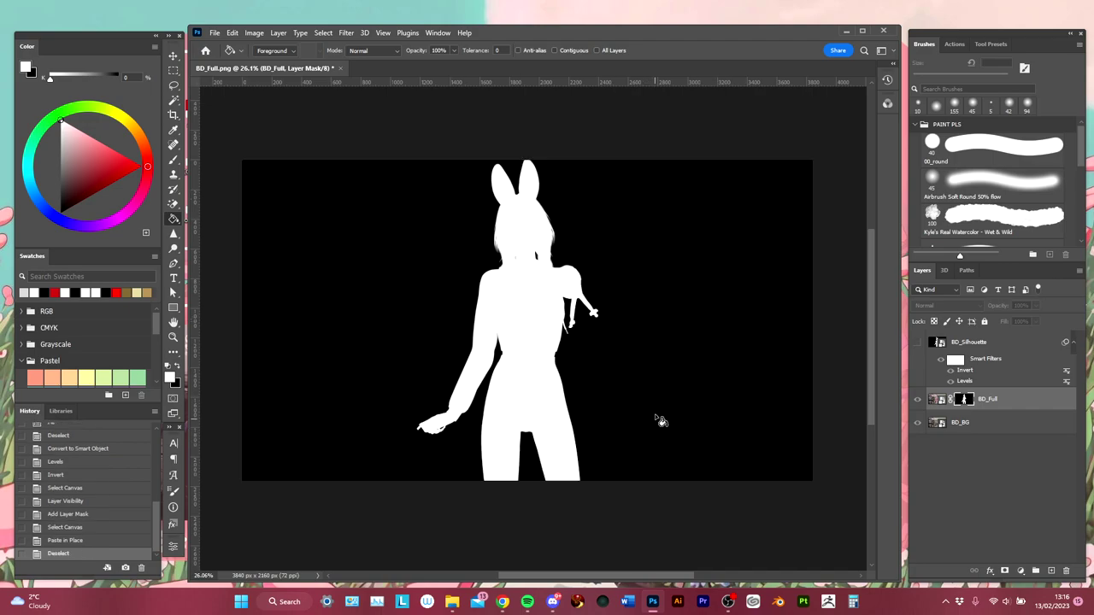
Hide the BD_BG street layer and zoom in to inspect the character's cut-out edges.
{"action": "left_click", "coordinate": [964, 402], "text": "alt"}
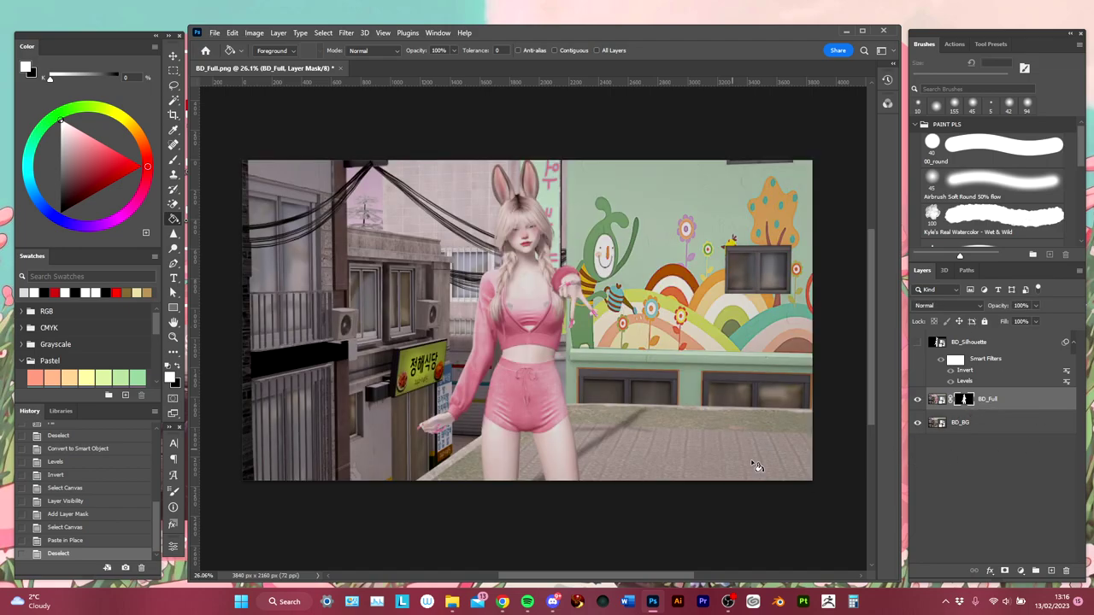
{"action": "left_click", "coordinate": [918, 423]}
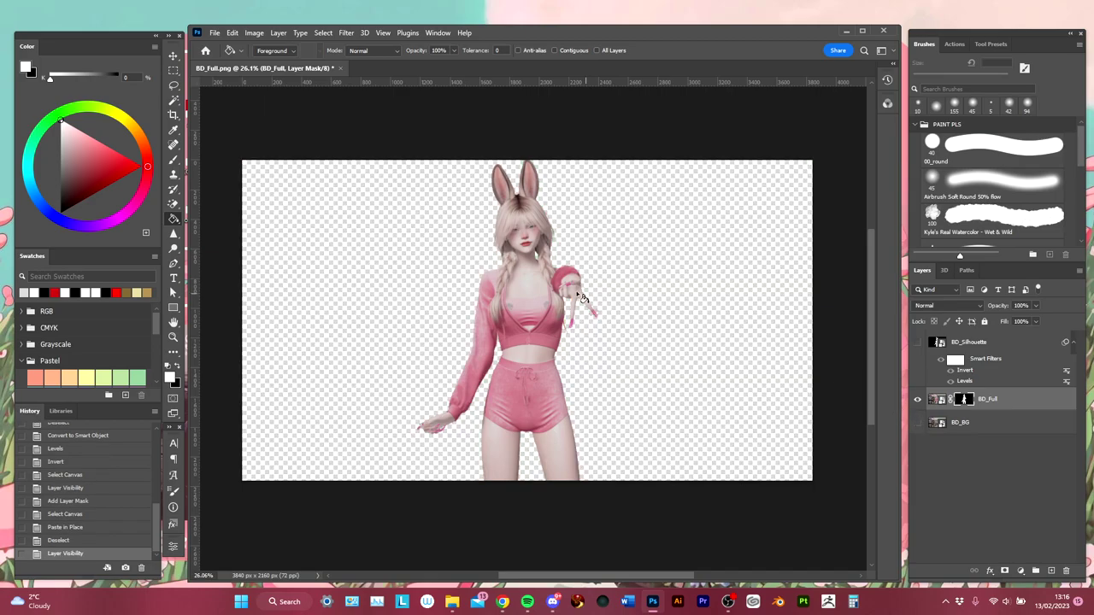
{"action": "left_click_drag", "start_coordinate": [511, 229], "coordinate": [582, 240]}
{"action": "scroll", "coordinate": [582, 240], "scroll_direction": "down", "scroll_amount": 5}
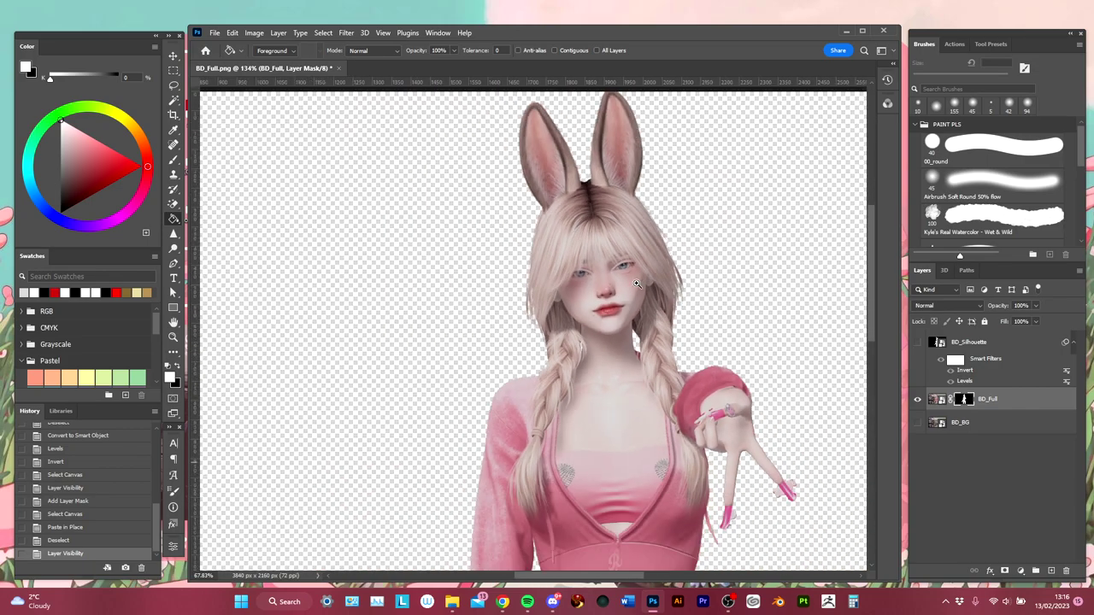
{"action": "scroll", "coordinate": [614, 288], "scroll_direction": "up", "scroll_amount": 2}
{"action": "scroll", "coordinate": [598, 290], "scroll_direction": "down", "scroll_amount": 3}
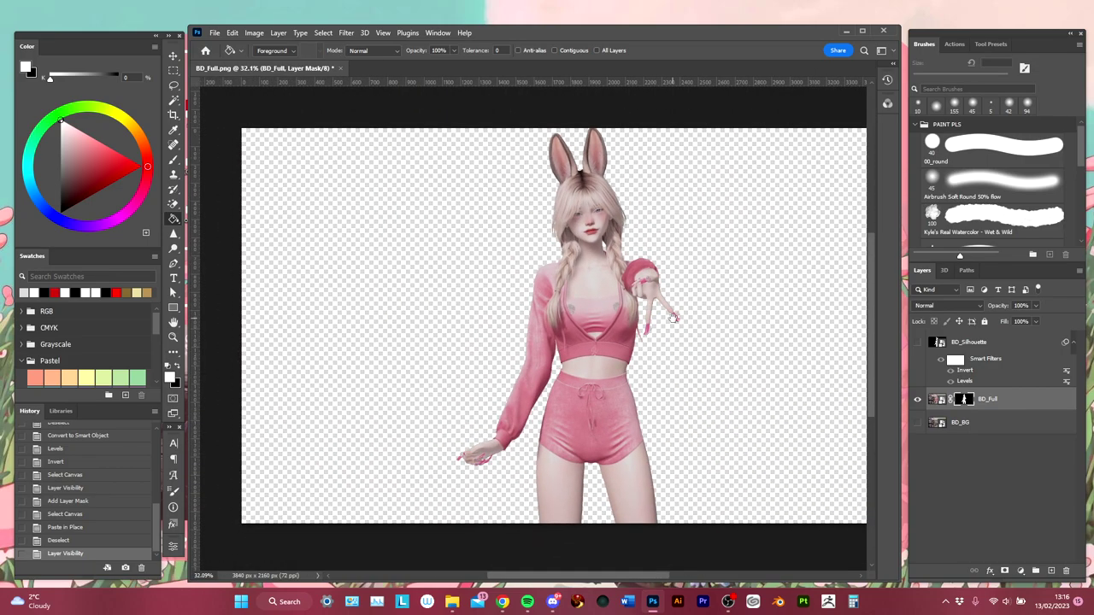
{"action": "left_click", "coordinate": [987, 429]}
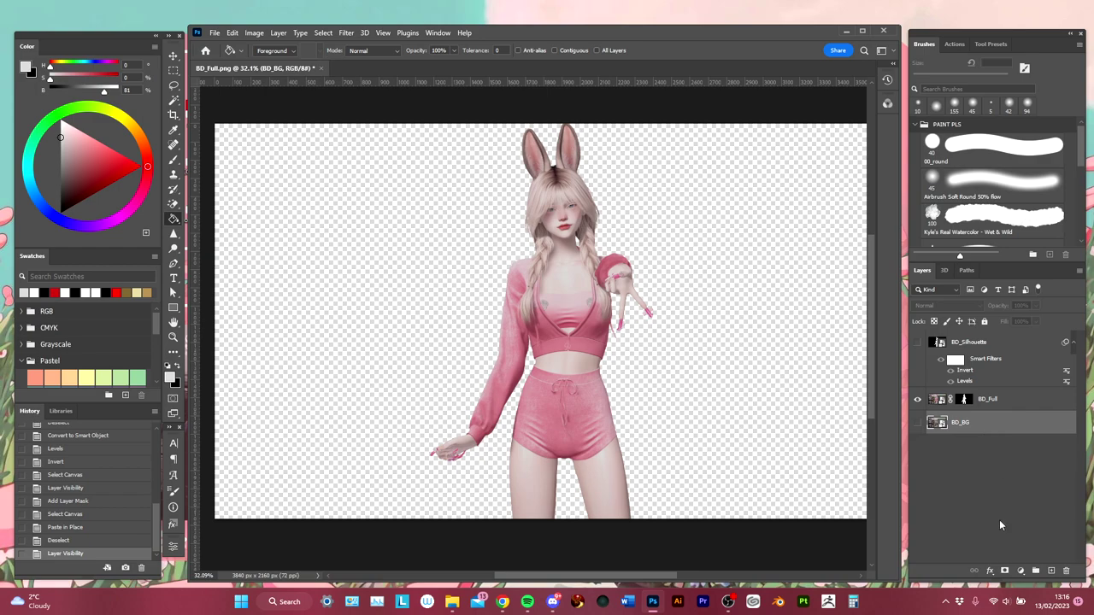
{"action": "left_click", "coordinate": [1020, 570]}
{"action": "left_click", "coordinate": [1003, 369]}
{"action": "left_click", "coordinate": [810, 366]}
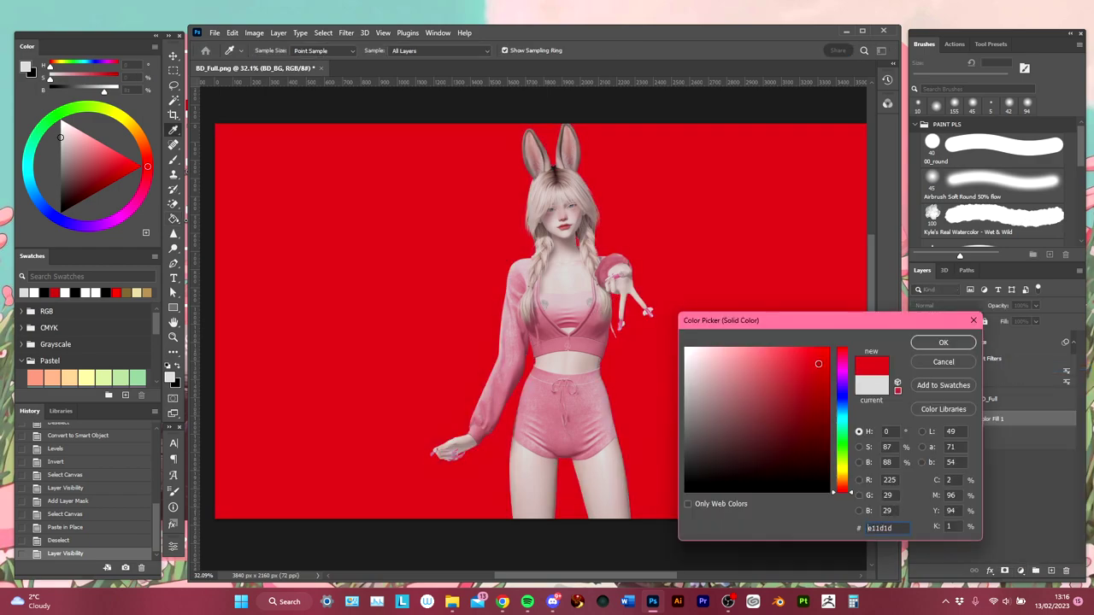
{"action": "left_click", "coordinate": [841, 444]}
{"action": "left_click_drag", "start_coordinate": [844, 447], "coordinate": [846, 444]}
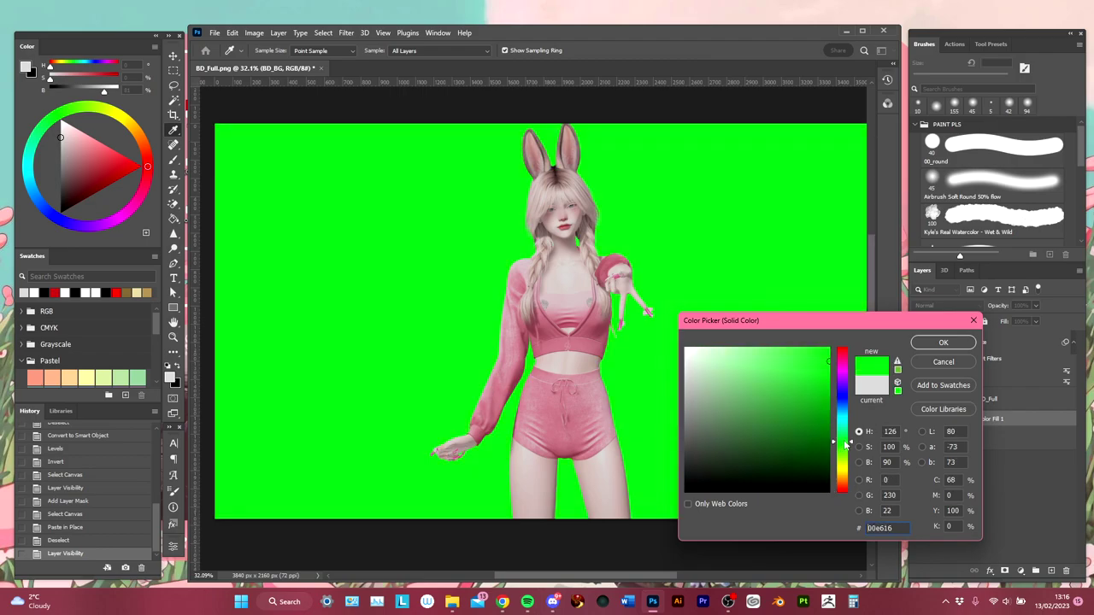
{"action": "left_click", "coordinate": [944, 343]}
{"action": "key", "text": "g"}
{"action": "scroll", "coordinate": [675, 348], "scroll_direction": "up", "scroll_amount": 8}
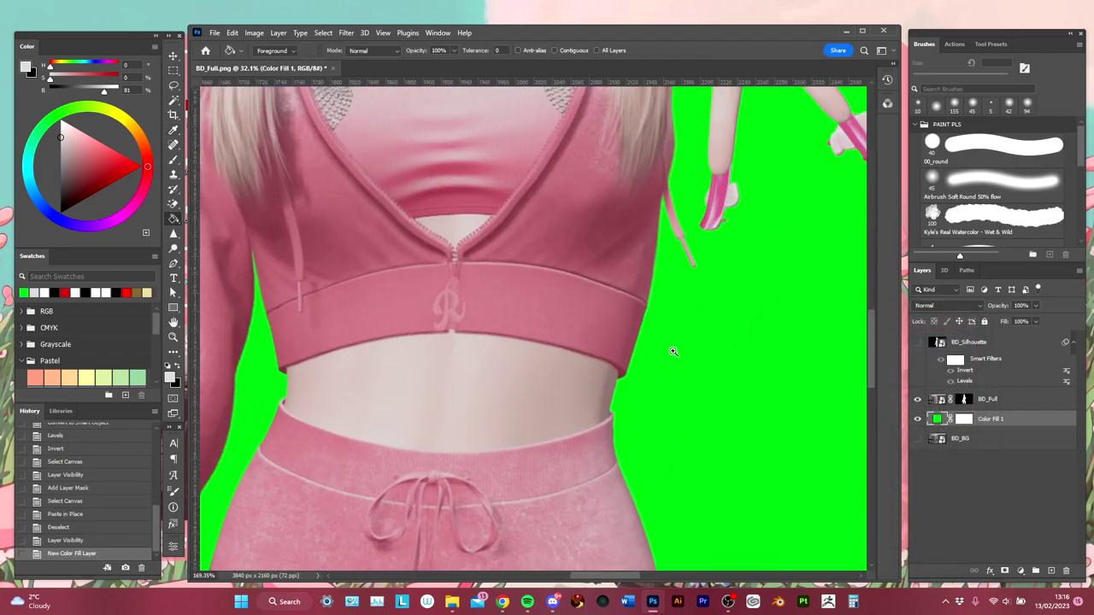
{"action": "left_click_drag", "start_coordinate": [680, 349], "coordinate": [666, 393]}
{"action": "left_click_drag", "start_coordinate": [630, 305], "coordinate": [603, 447]}
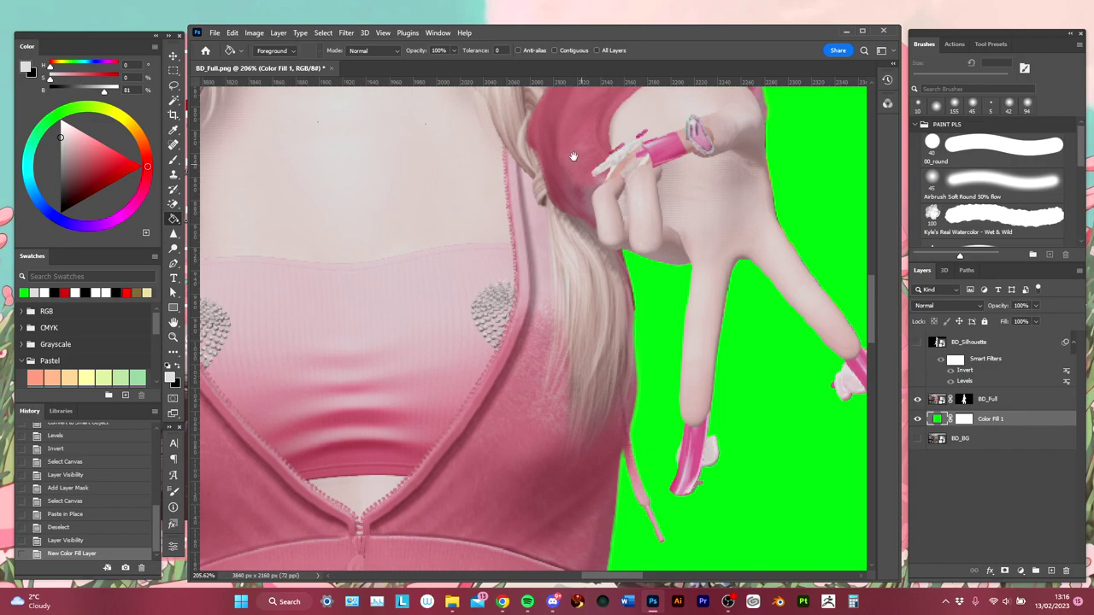
{"action": "left_click_drag", "start_coordinate": [571, 154], "coordinate": [660, 437]}
{"action": "left_click_drag", "start_coordinate": [471, 188], "coordinate": [712, 459]}
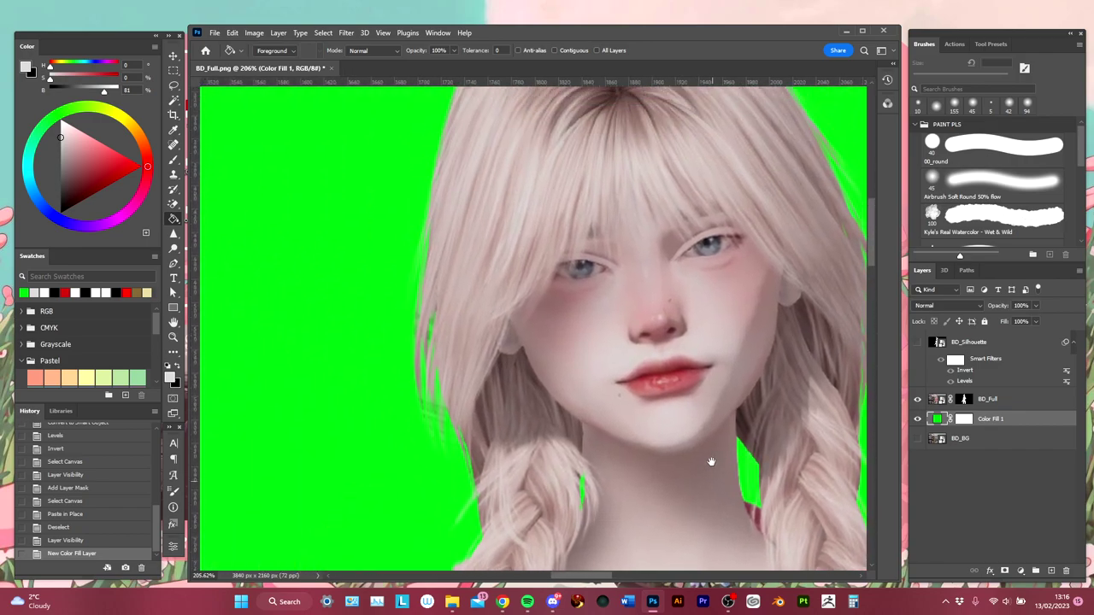
{"action": "left_click_drag", "start_coordinate": [571, 220], "coordinate": [571, 299]}
{"action": "scroll", "coordinate": [571, 299], "scroll_direction": "down", "scroll_amount": 5}
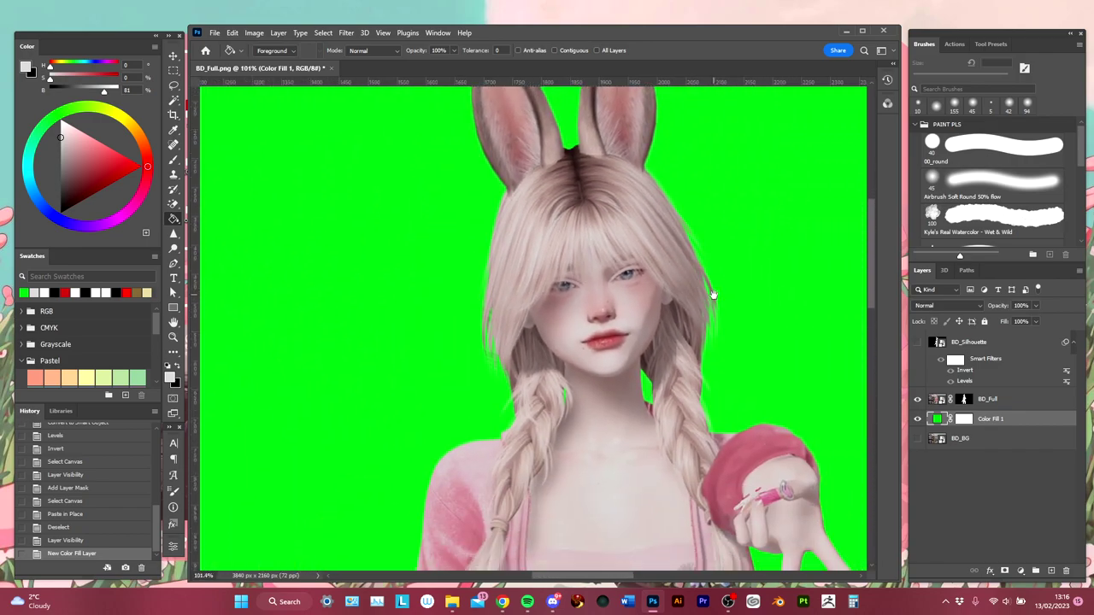
{"action": "scroll", "coordinate": [662, 182], "scroll_direction": "up", "scroll_amount": 10}
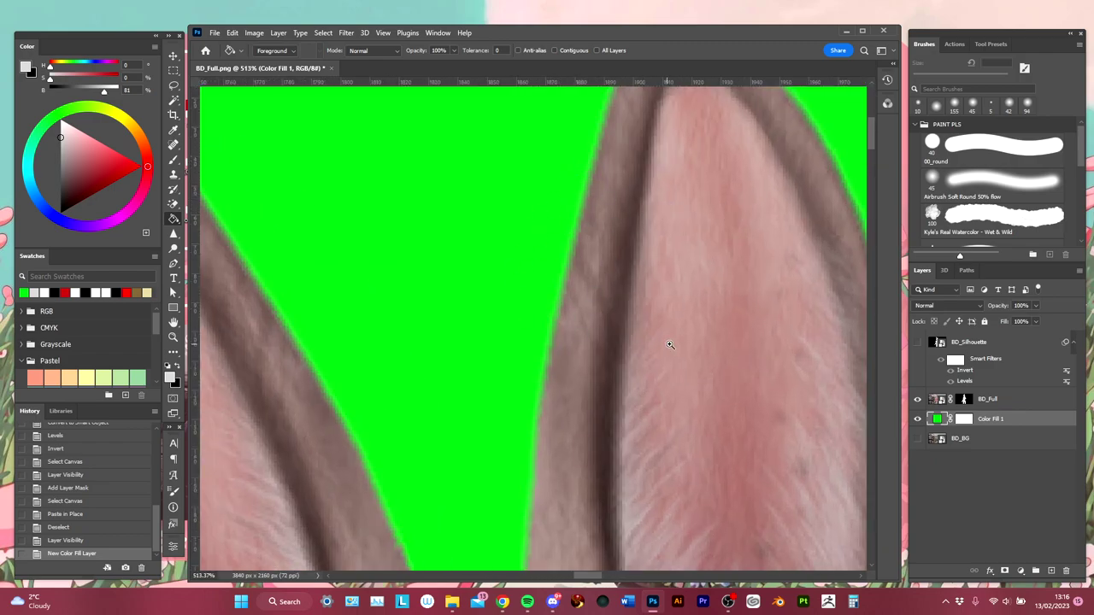
{"action": "scroll", "coordinate": [595, 369], "scroll_direction": "down", "scroll_amount": 6}
{"action": "scroll", "coordinate": [595, 368], "scroll_direction": "down", "scroll_amount": 3}
{"action": "left_click_drag", "start_coordinate": [598, 547], "coordinate": [645, 244]}
{"action": "scroll", "coordinate": [622, 404], "scroll_direction": "down", "scroll_amount": 4}
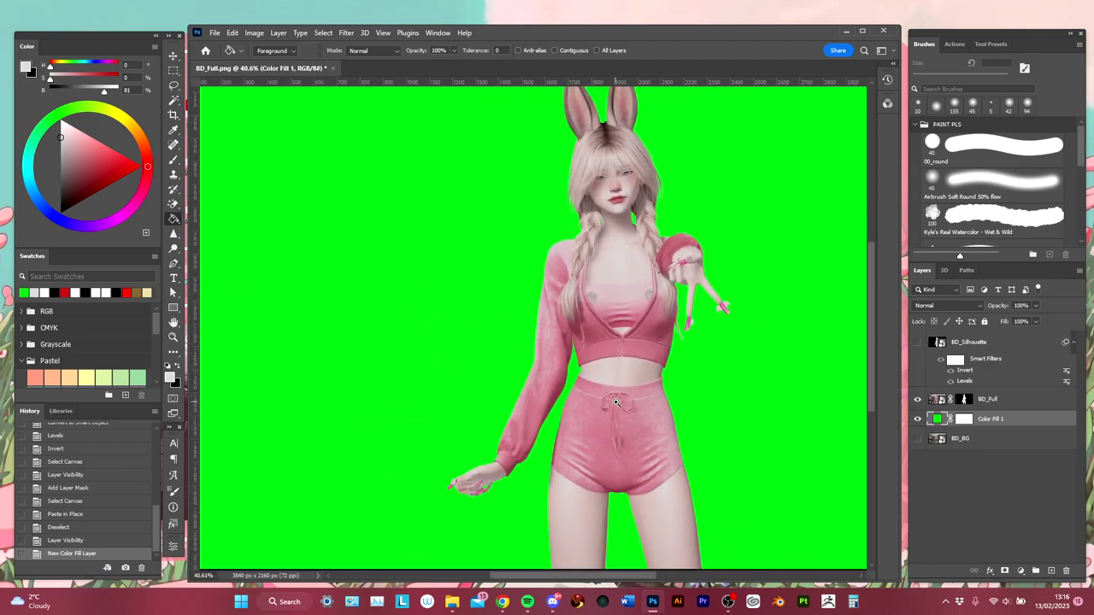
{"action": "scroll", "coordinate": [627, 421], "scroll_direction": "down", "scroll_amount": 3}
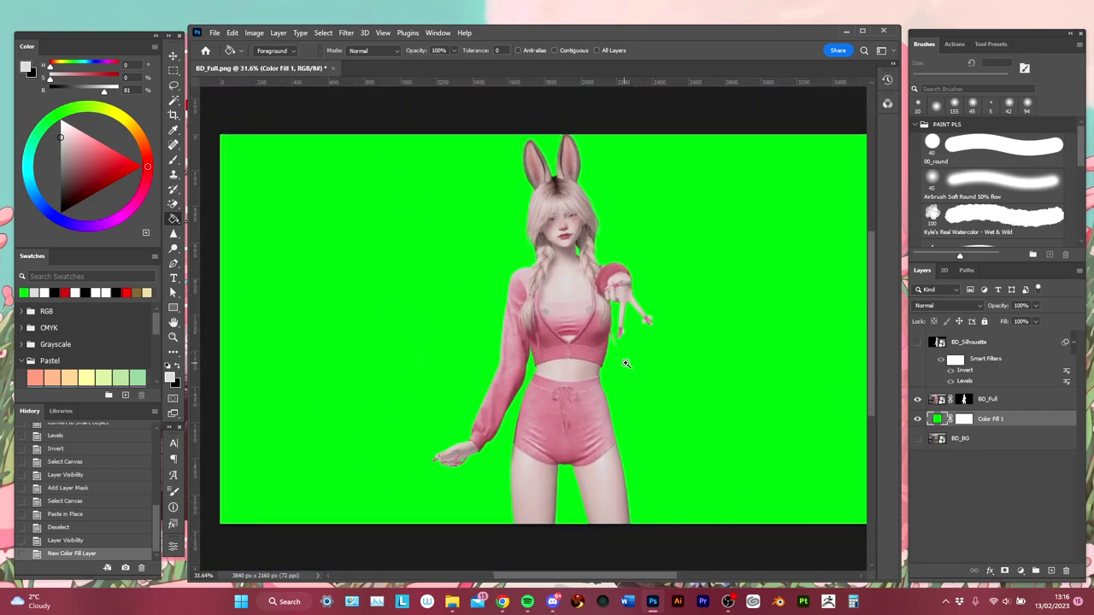
{"action": "key", "text": "Delete"}
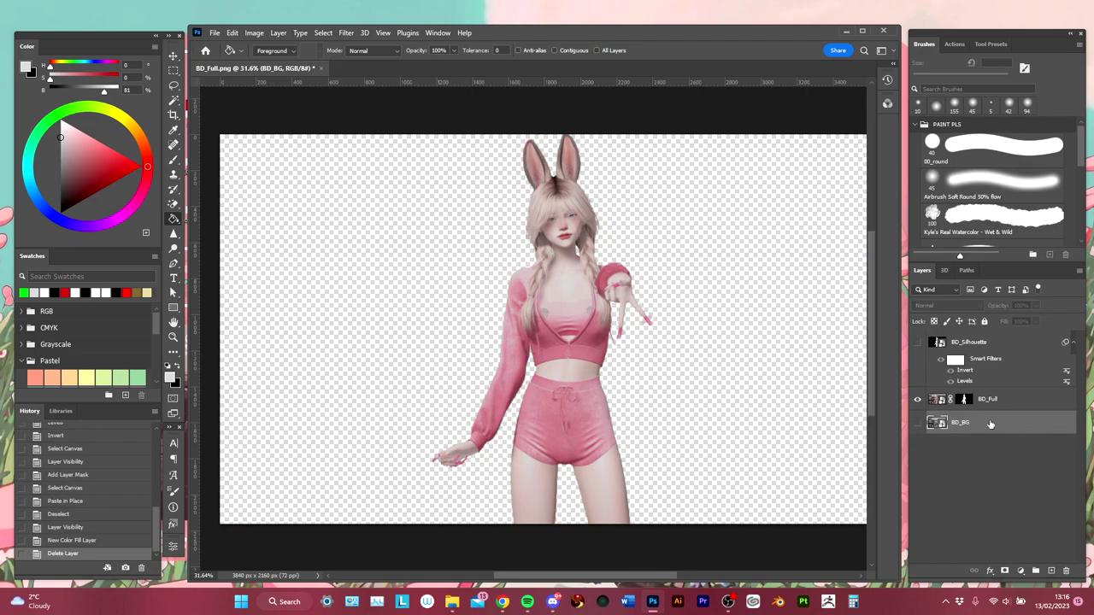
Show BD_BG again and apply a 13.5-pixel Gaussian Blur to it.
{"action": "left_click", "coordinate": [918, 423]}
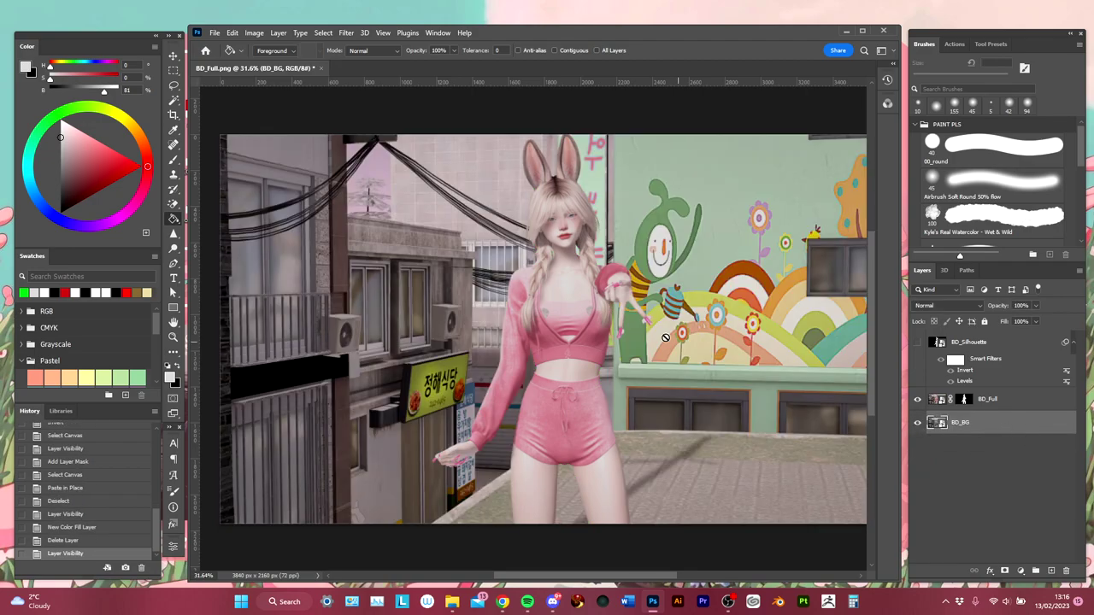
{"action": "scroll", "coordinate": [632, 239], "scroll_direction": "down", "scroll_amount": 1}
{"action": "left_click", "coordinate": [346, 33]}
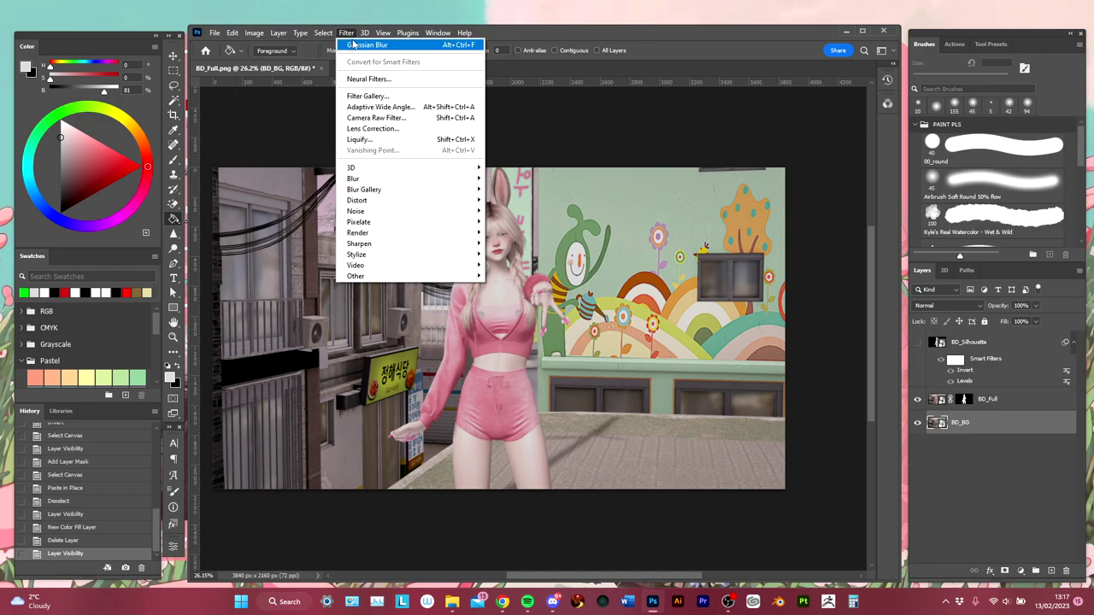
{"action": "left_click", "coordinate": [369, 45]}
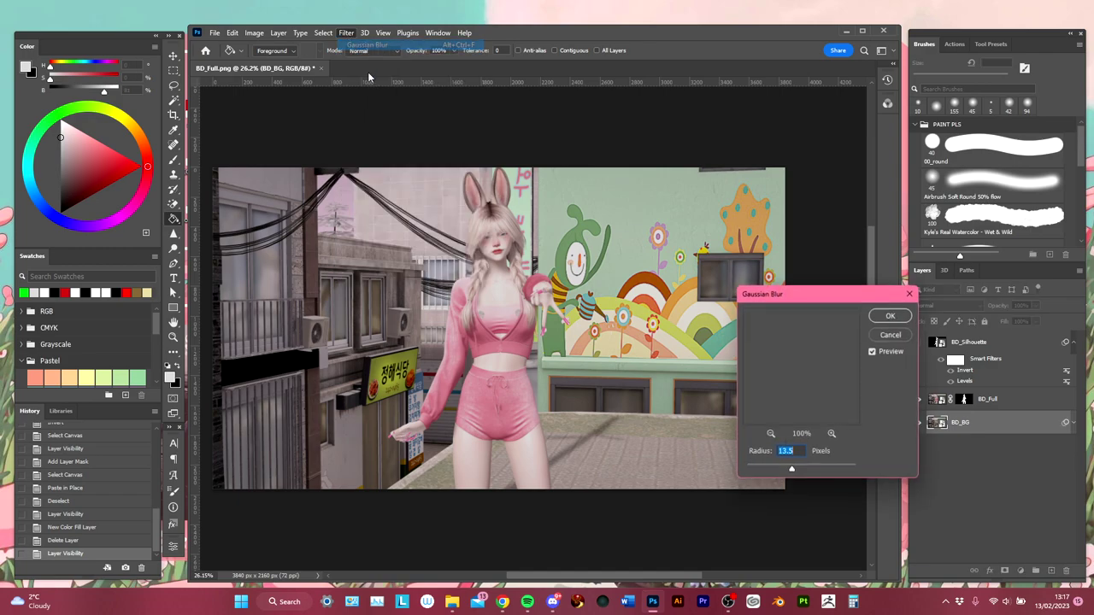
{"action": "left_click", "coordinate": [891, 316]}
{"action": "left_click_drag", "start_coordinate": [544, 305], "coordinate": [575, 299]}
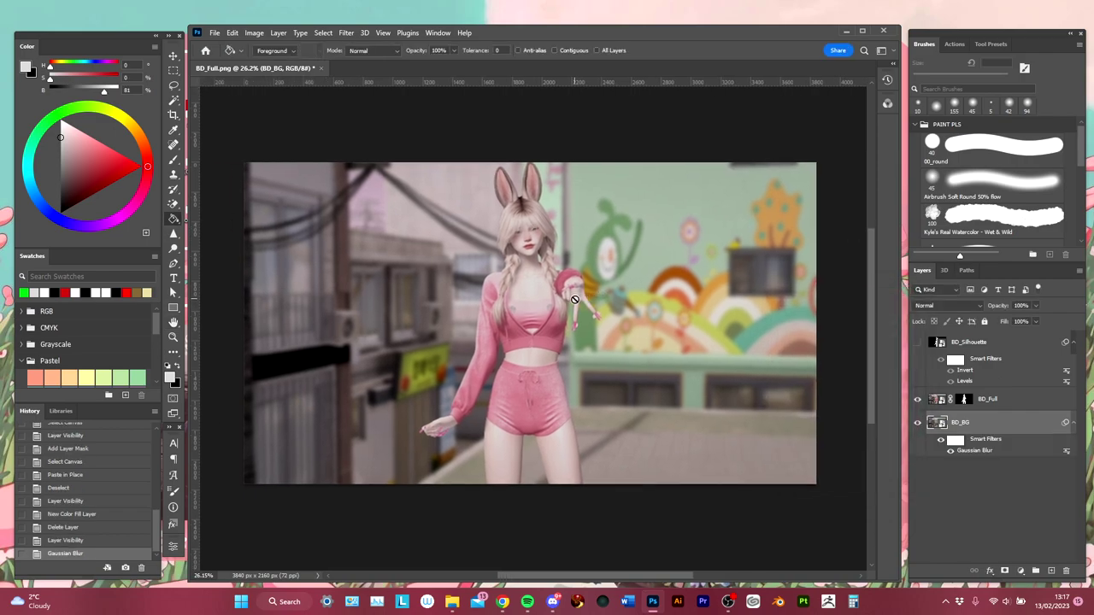
Crop the canvas to 2329 x 1857 px, trimming every side closer to the character.
{"action": "key", "text": "c"}
{"action": "mouse_move", "coordinate": [816, 319]}
{"action": "left_mouse_down"}
{"action": "mouse_move", "coordinate": [701, 307]}
{"action": "mouse_move", "coordinate": [717, 311]}
{"action": "left_mouse_up"}
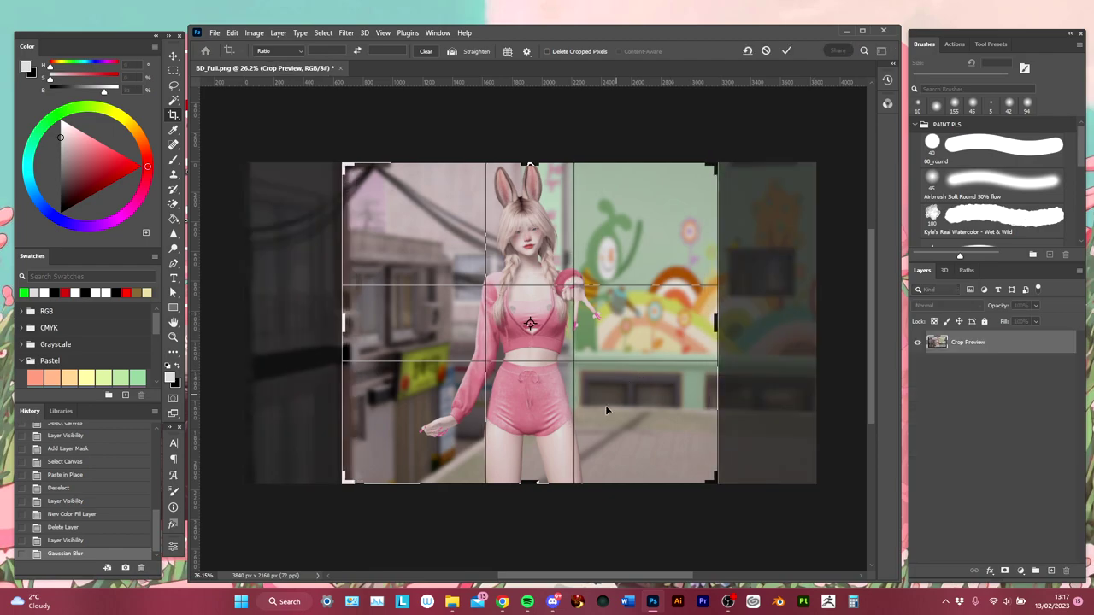
{"action": "left_click_drag", "start_coordinate": [530, 483], "coordinate": [530, 471]}
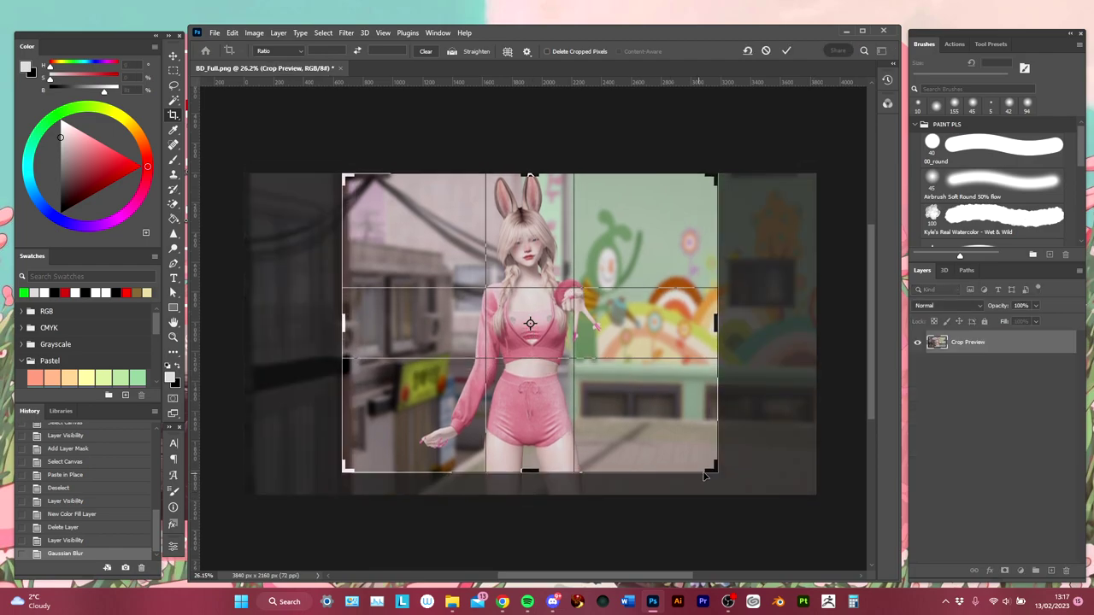
{"action": "mouse_move", "coordinate": [711, 472]}
{"action": "left_mouse_down"}
{"action": "mouse_move", "coordinate": [735, 451]}
{"action": "mouse_move", "coordinate": [712, 422]}
{"action": "left_mouse_up"}
{"action": "left_click_drag", "start_coordinate": [716, 175], "coordinate": [699, 185]}
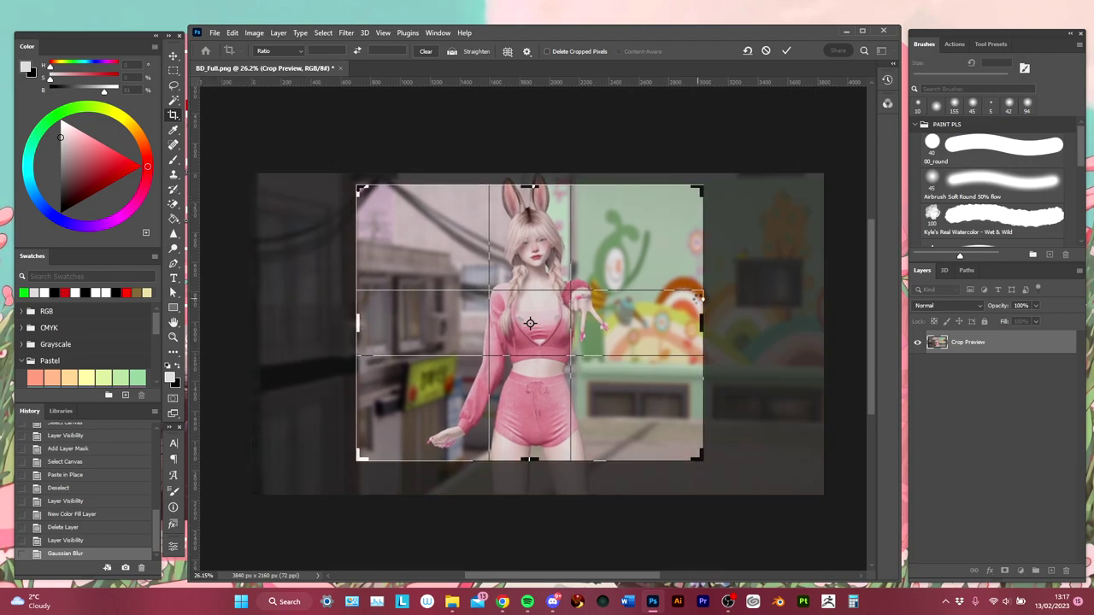
{"action": "key", "text": "Return"}
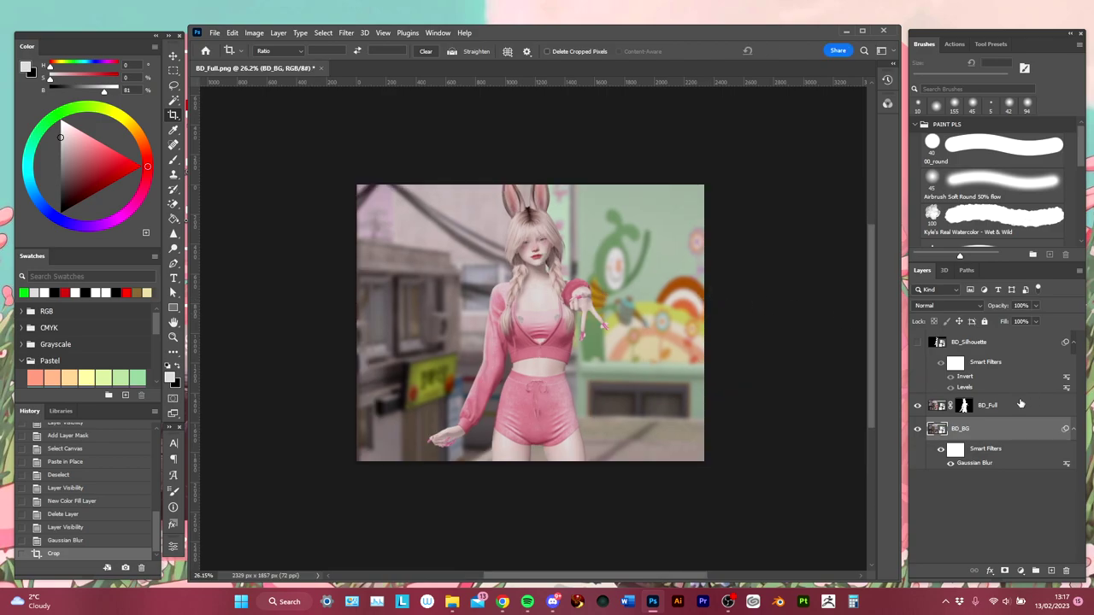
{"action": "key", "text": "alt+bracketright"}
Convert the BD_Full layer to a smart object.
{"action": "key", "text": "ctrl+t"}
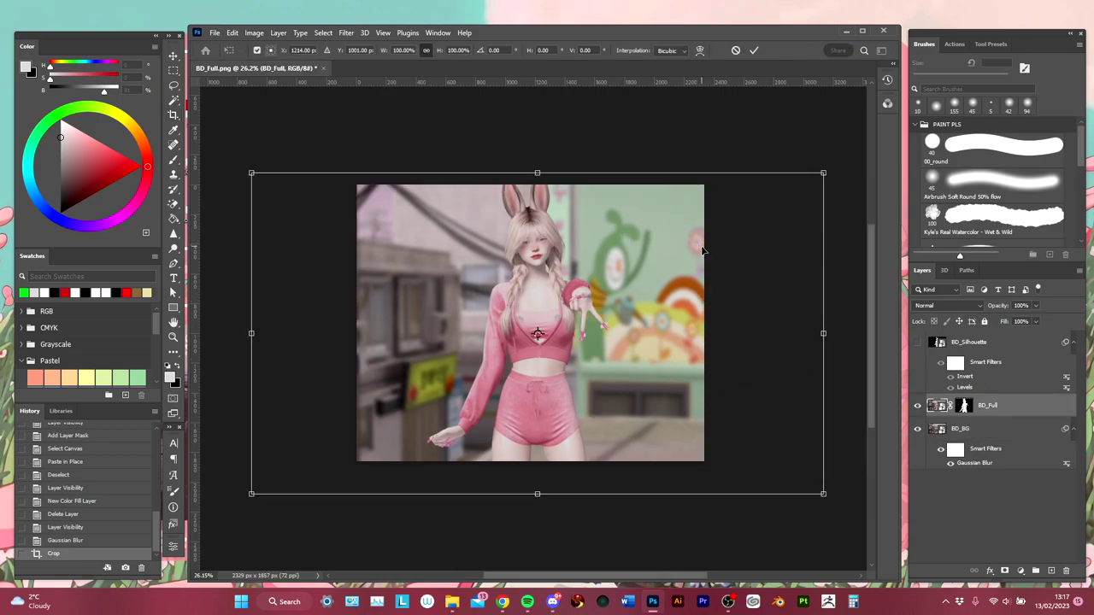
{"action": "key", "text": "Escape"}
{"action": "key", "text": "c"}
{"action": "key", "text": "v"}
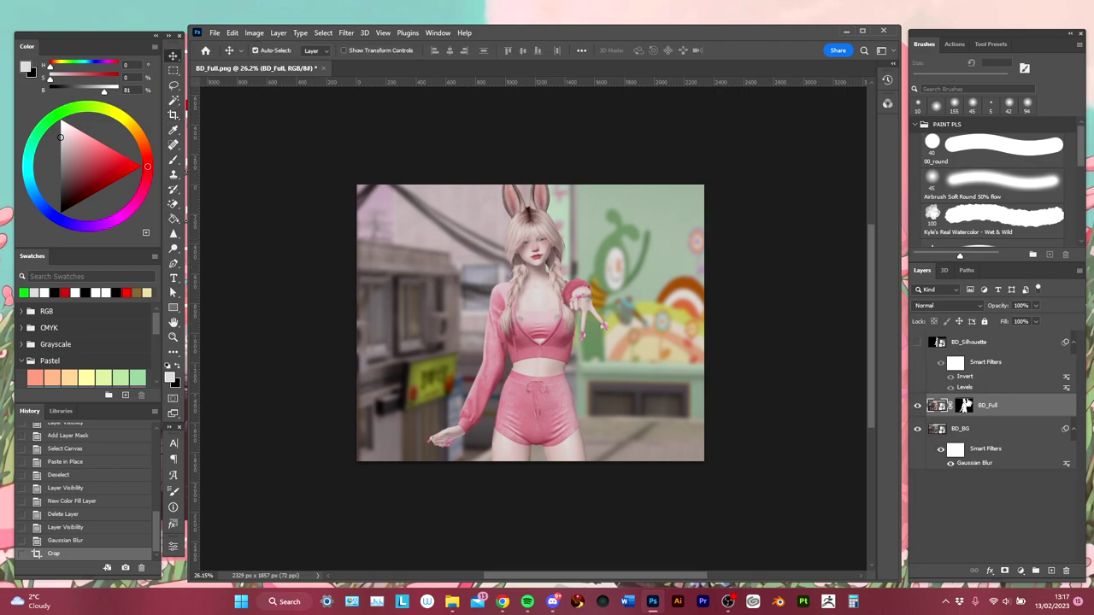
{"action": "right_click", "coordinate": [1027, 405]}
{"action": "key", "text": "Escape"}
{"action": "right_click", "coordinate": [1016, 410]}
{"action": "left_click", "coordinate": [932, 205]}
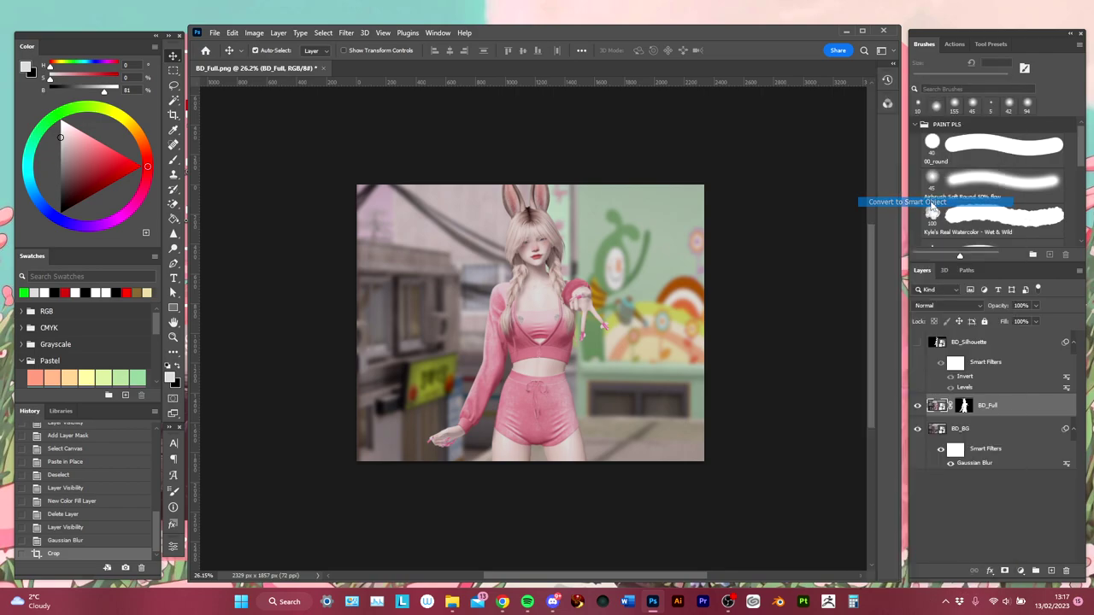
Scale the character to about 113% and rotate it 4.84° clockwise.
{"action": "key", "text": "ctrl+t"}
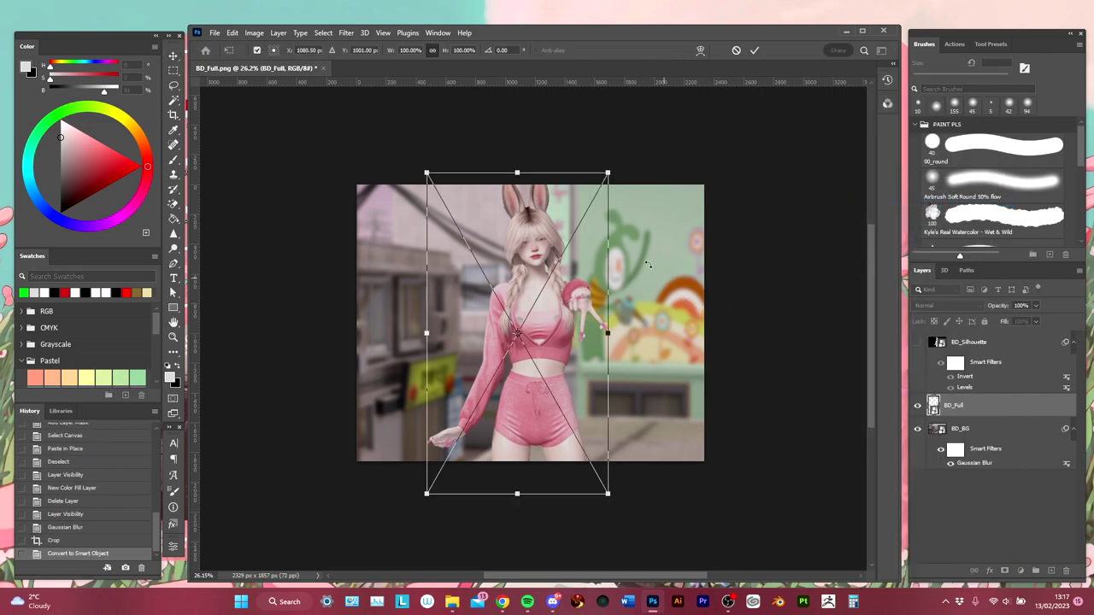
{"action": "mouse_move", "coordinate": [591, 147]}
{"action": "left_mouse_down"}
{"action": "mouse_move", "coordinate": [574, 137]}
{"action": "mouse_move", "coordinate": [610, 149]}
{"action": "mouse_move", "coordinate": [610, 139]}
{"action": "left_mouse_up"}
{"action": "left_click_drag", "start_coordinate": [558, 188], "coordinate": [569, 224]}
{"action": "mouse_move", "coordinate": [524, 551]}
{"action": "left_mouse_down"}
{"action": "mouse_move", "coordinate": [528, 525]}
{"action": "mouse_move", "coordinate": [525, 534]}
{"action": "left_mouse_up"}
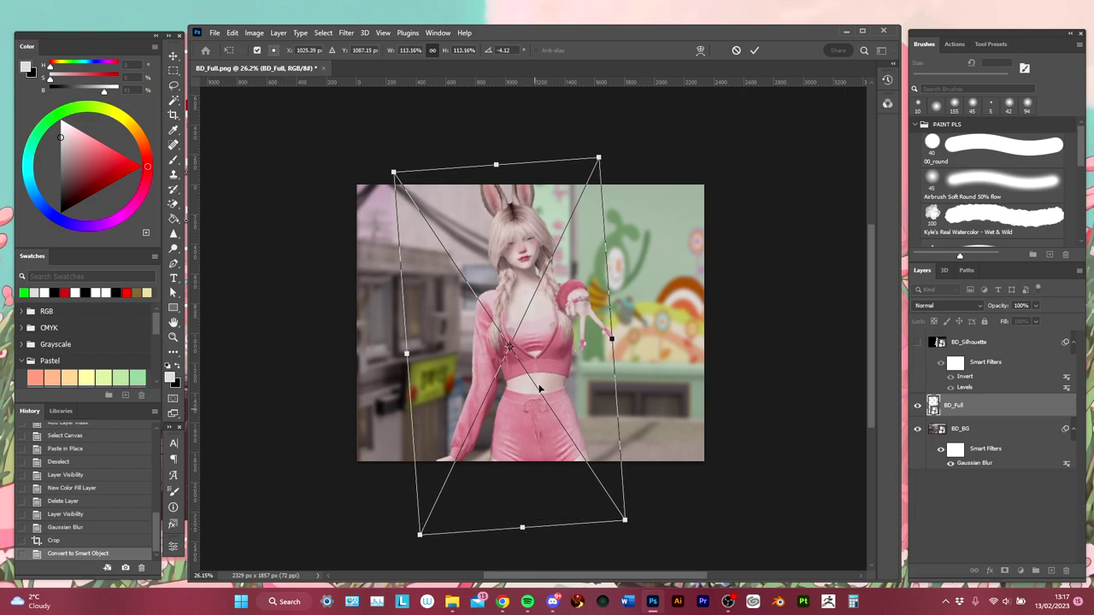
{"action": "left_click_drag", "start_coordinate": [538, 382], "coordinate": [544, 383]}
{"action": "left_click_drag", "start_coordinate": [543, 144], "coordinate": [575, 151]}
{"action": "key", "text": "Return"}
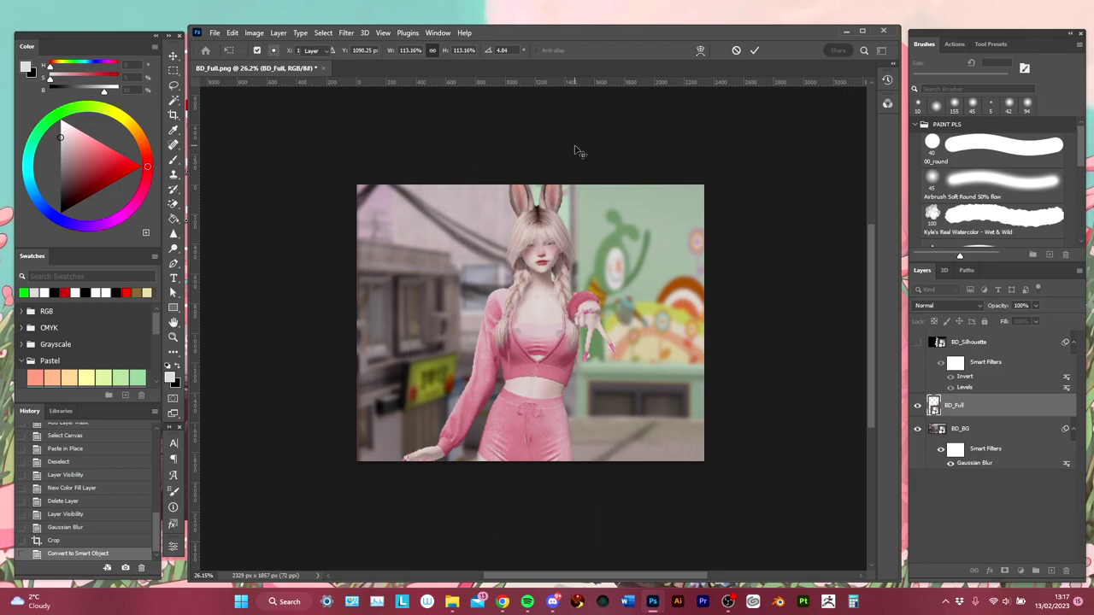
{"action": "scroll", "coordinate": [620, 284], "scroll_direction": "up", "scroll_amount": 3}
{"action": "scroll", "coordinate": [631, 298], "scroll_direction": "down", "scroll_amount": 3}
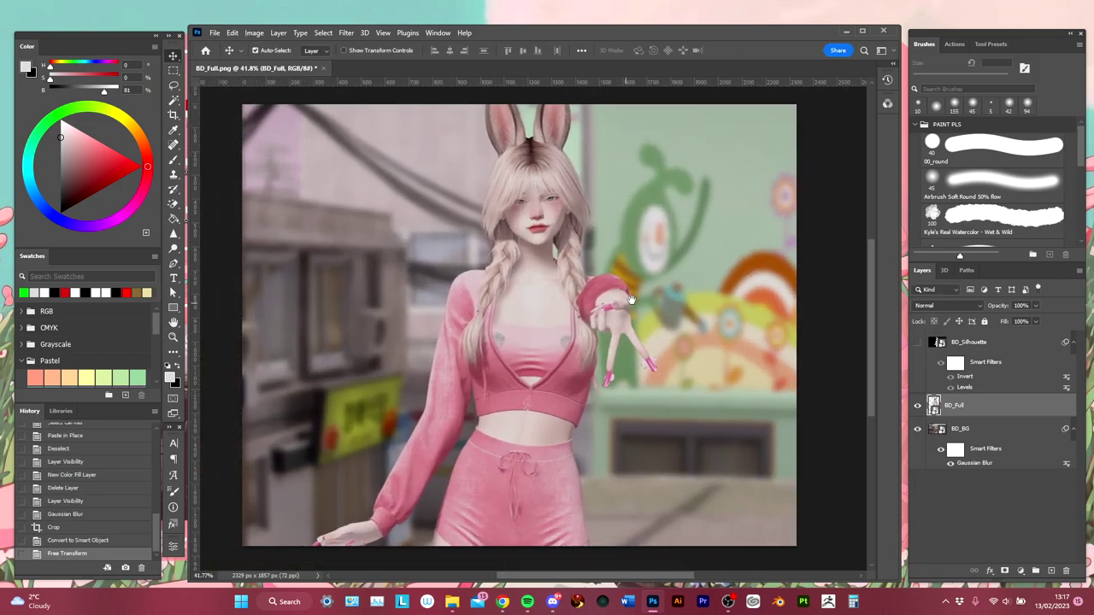
{"action": "left_click_drag", "start_coordinate": [678, 295], "coordinate": [654, 315]}
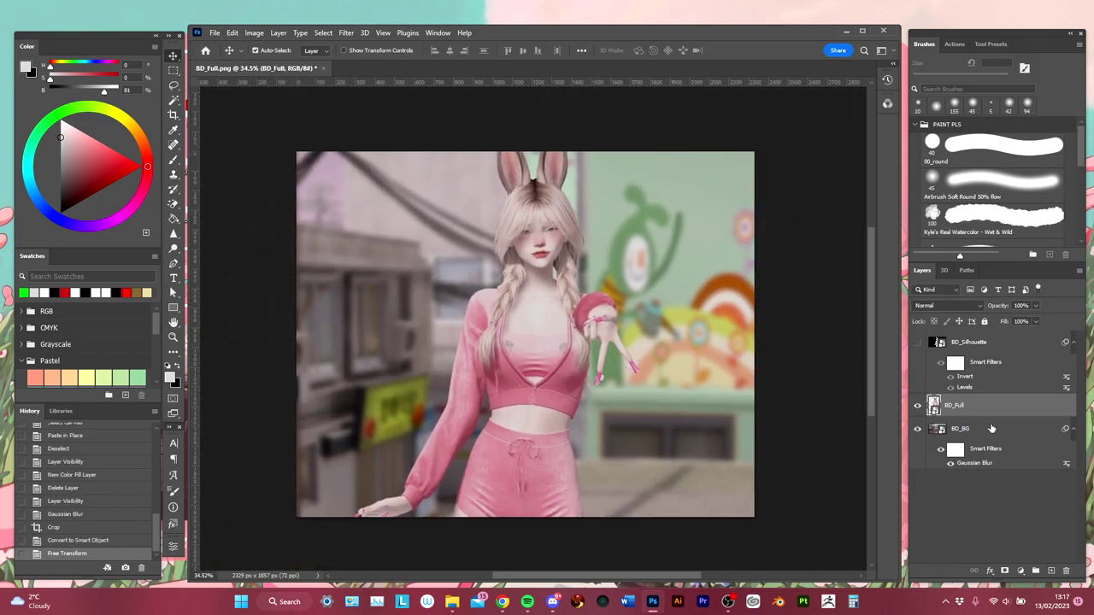
{"action": "left_click", "coordinate": [692, 433]}
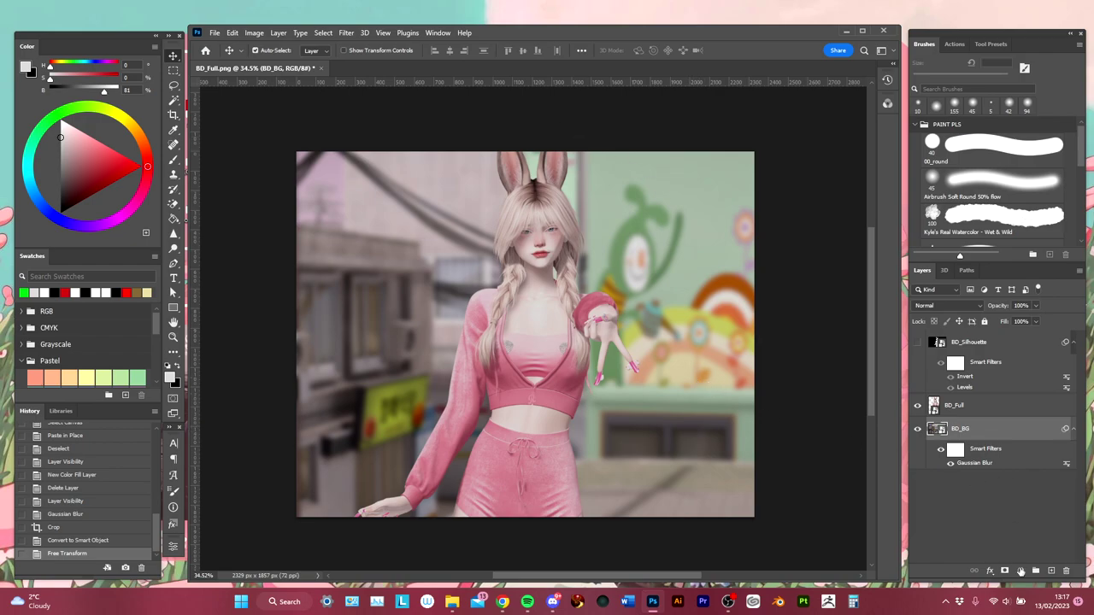
Add a Brightness/Contrast layer above BD_BG with brightness -15 and contrast 28.
{"action": "left_click", "coordinate": [1020, 571]}
{"action": "left_click", "coordinate": [1041, 402]}
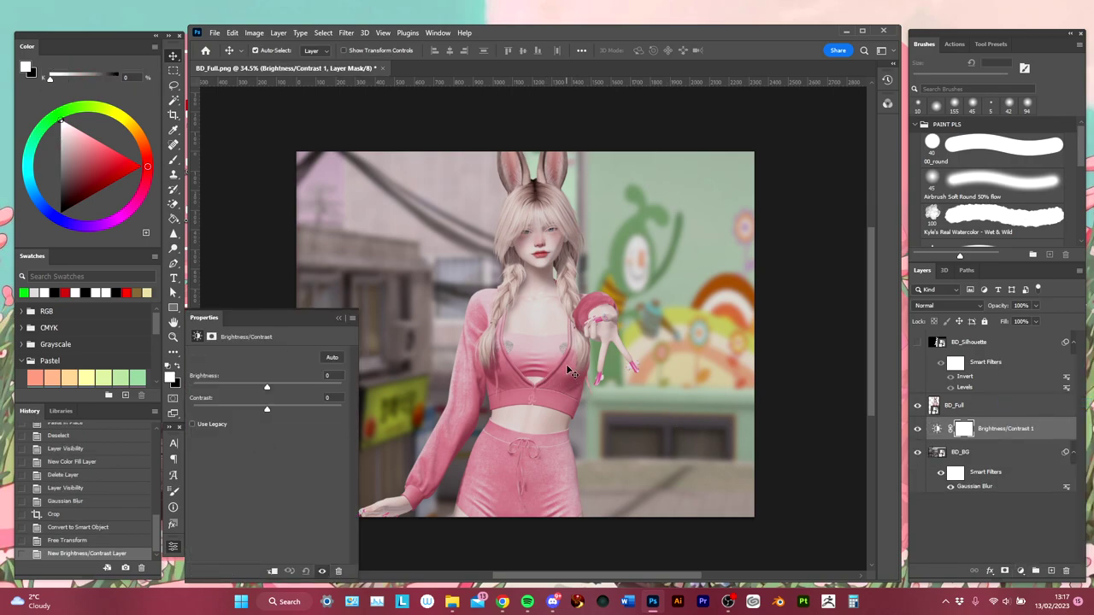
{"action": "scroll", "coordinate": [566, 364], "scroll_direction": "left", "scroll_amount": 2}
{"action": "scroll", "coordinate": [566, 364], "scroll_direction": "down", "scroll_amount": 2}
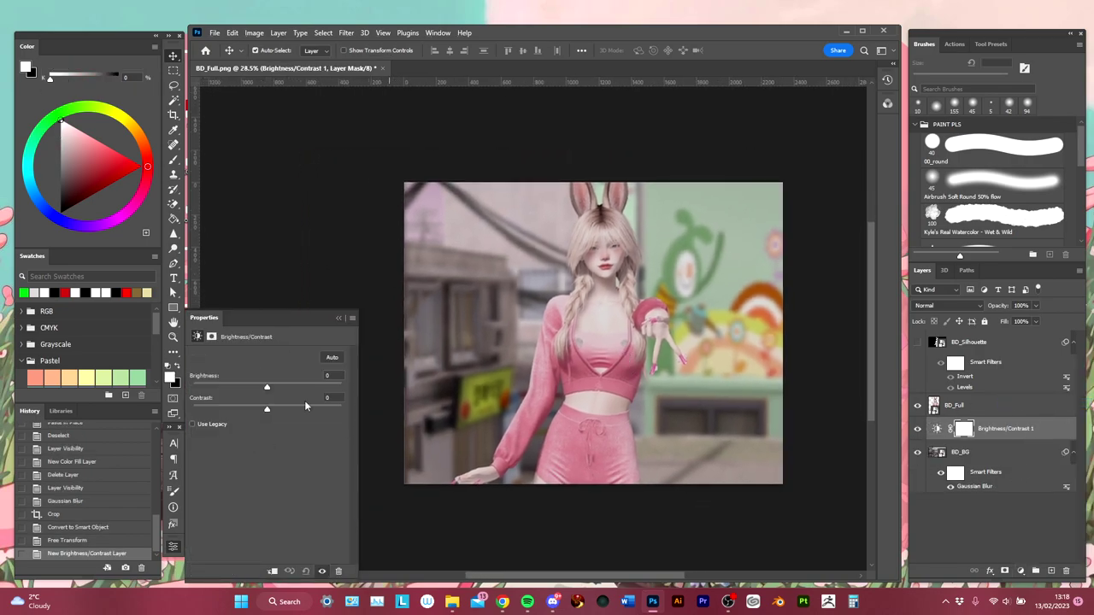
{"action": "left_click_drag", "start_coordinate": [265, 389], "coordinate": [282, 411]}
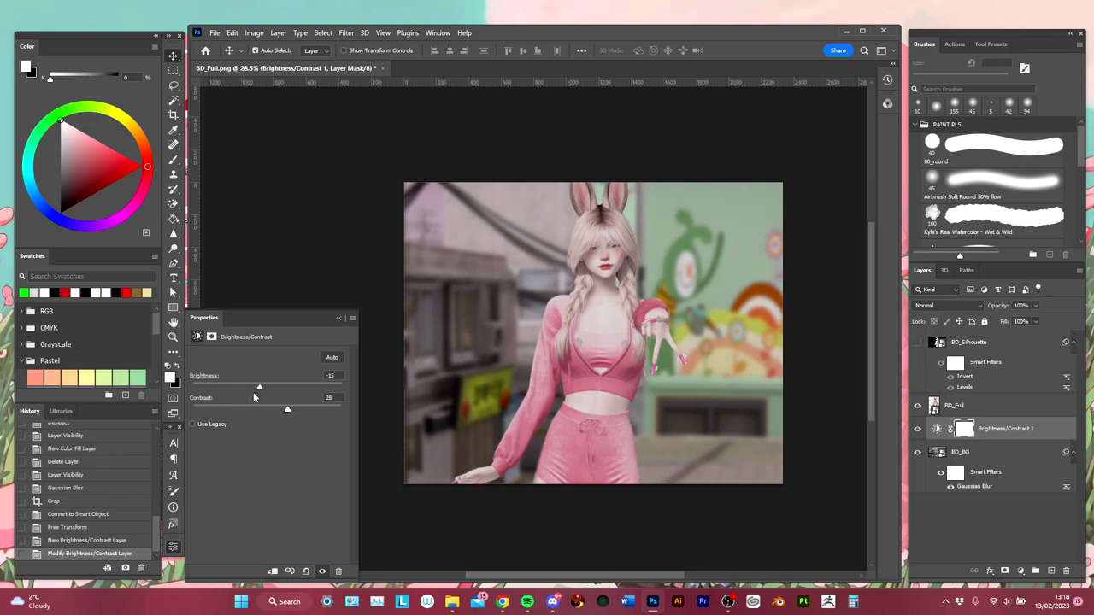
{"action": "left_click_drag", "start_coordinate": [619, 376], "coordinate": [586, 402]}
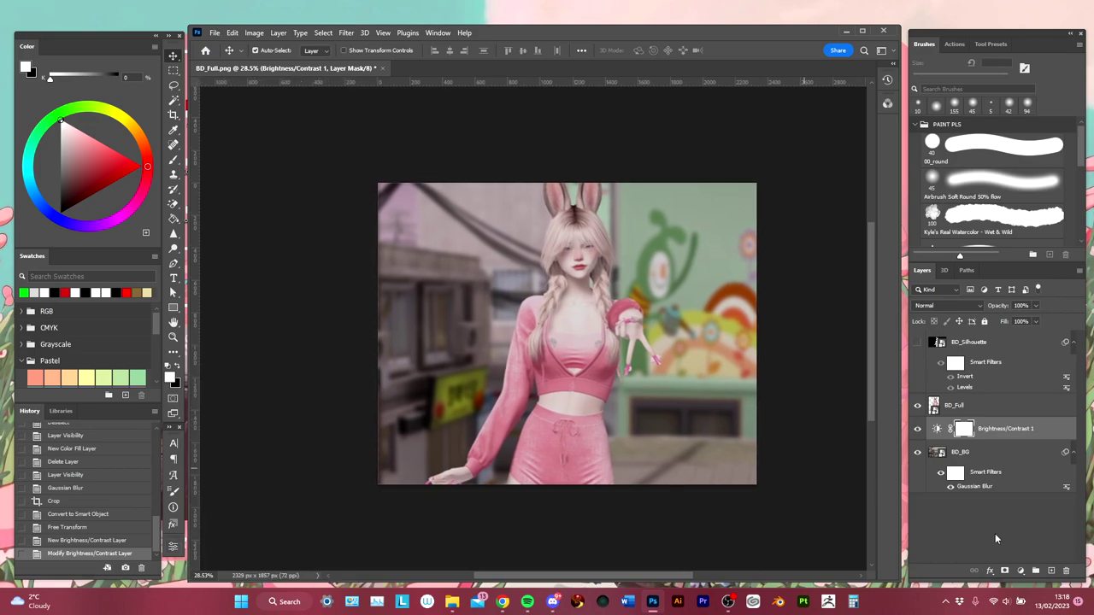
{"action": "left_click", "coordinate": [1020, 571]}
Add a Levels adjustment layer with white input 234 and midtones 0.89.
{"action": "left_click", "coordinate": [1035, 418]}
{"action": "left_click_drag", "start_coordinate": [343, 438], "coordinate": [276, 439]}
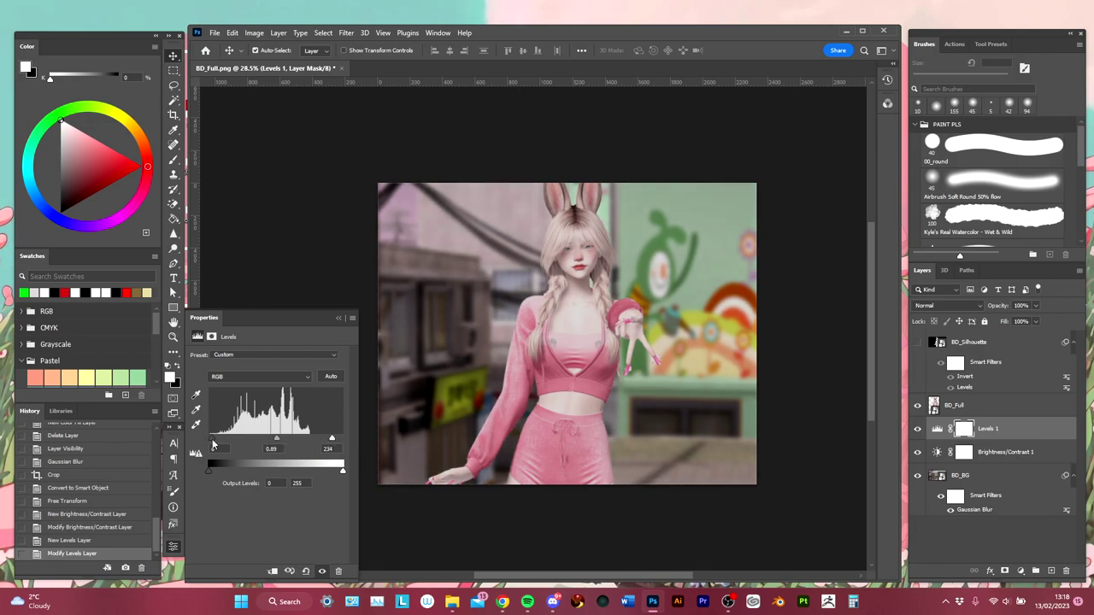
{"action": "left_click", "coordinate": [173, 547]}
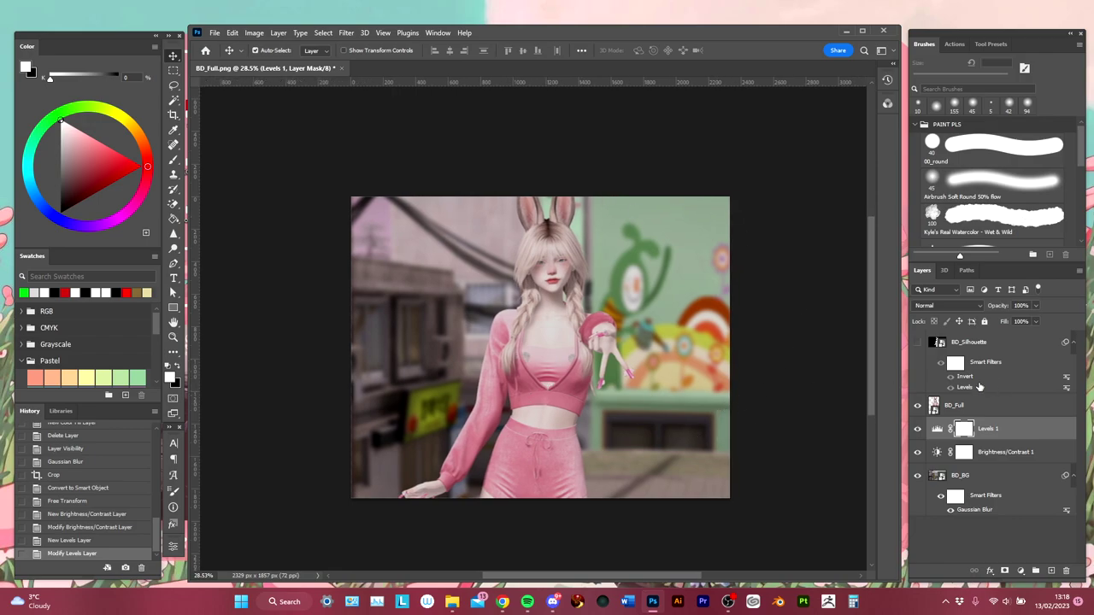
{"action": "left_click", "coordinate": [1019, 408]}
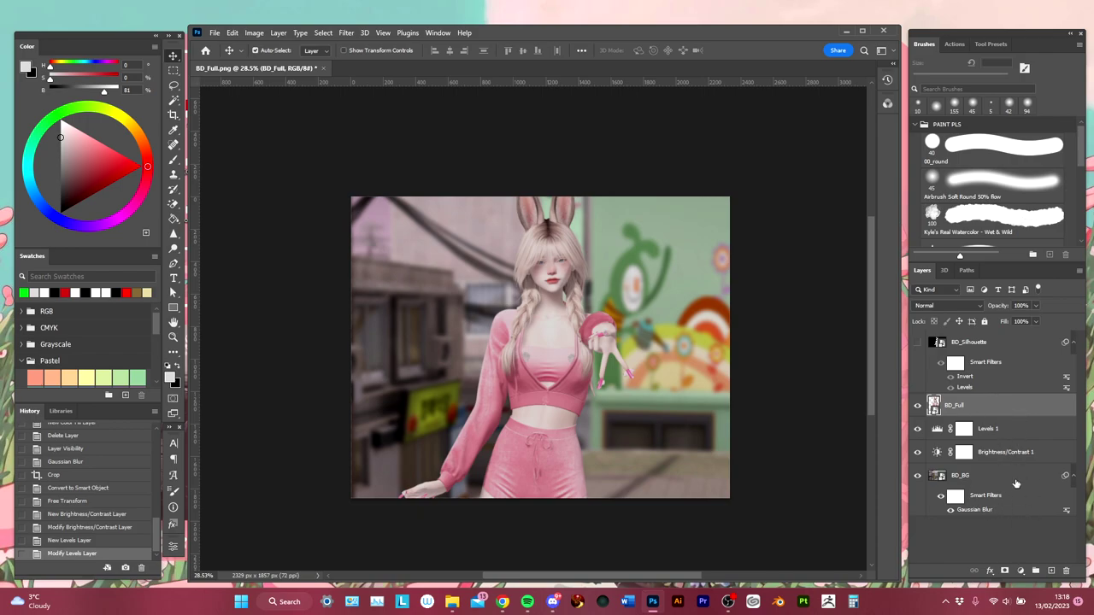
Add a Vibrance layer above BD_Full with vibrance +53 and saturation 0.
{"action": "left_click", "coordinate": [1022, 574]}
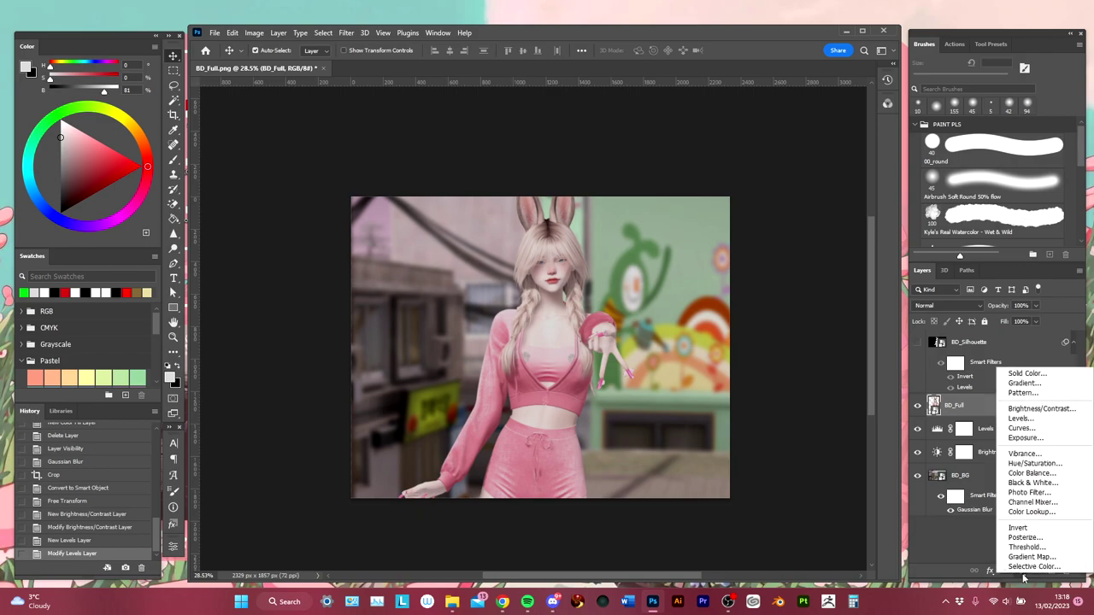
{"action": "left_click", "coordinate": [1049, 456]}
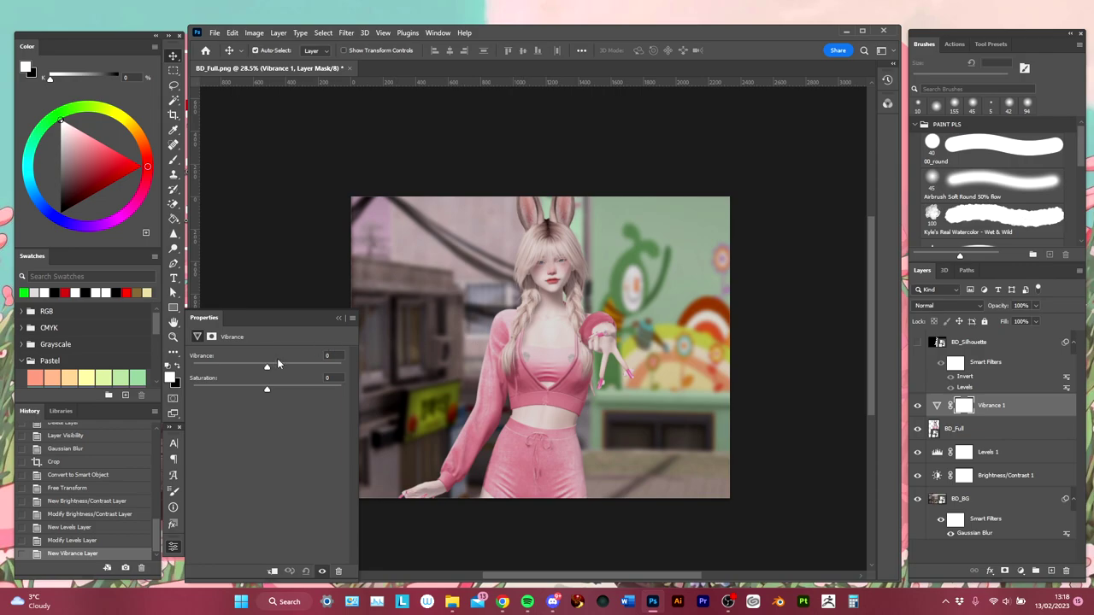
{"action": "left_click_drag", "start_coordinate": [267, 370], "coordinate": [317, 392]}
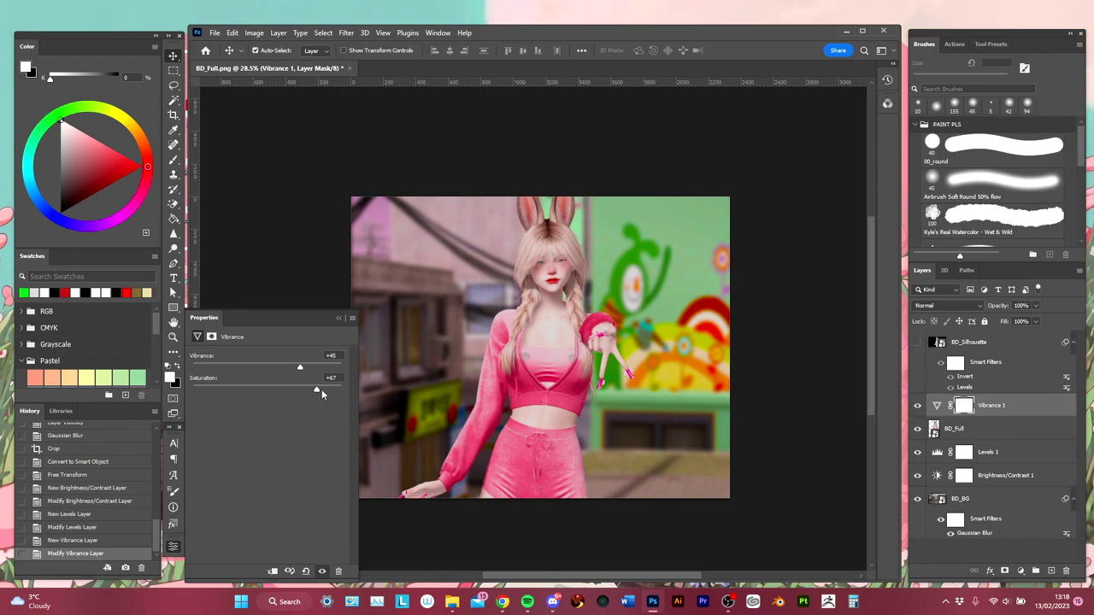
{"action": "left_click", "coordinate": [330, 377]}
{"action": "type", "text": "0"}
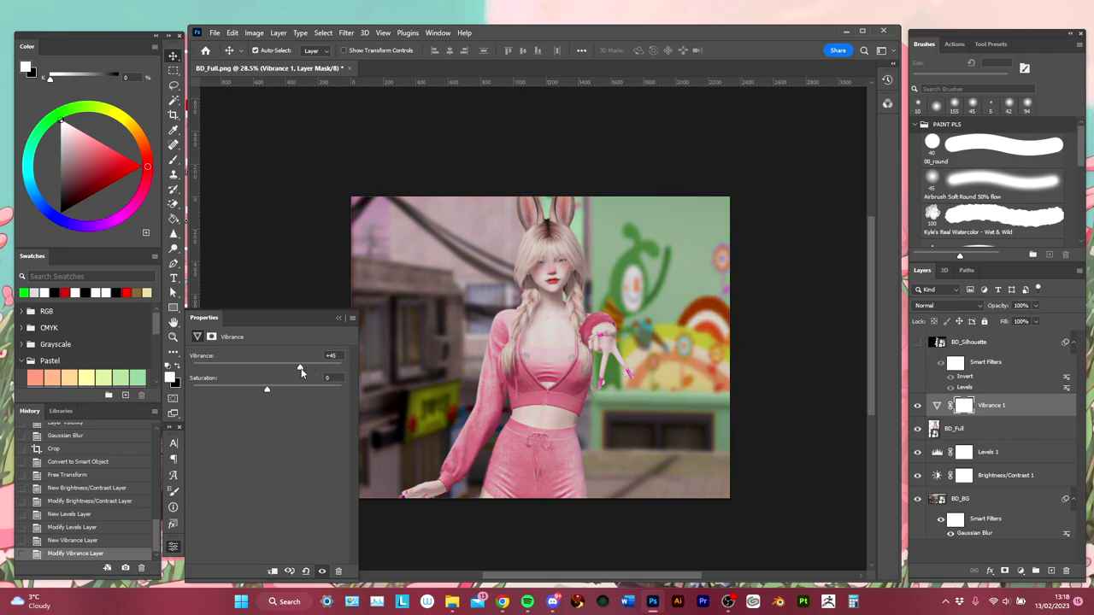
{"action": "left_click_drag", "start_coordinate": [313, 370], "coordinate": [302, 373]}
Toggle the Vibrance layer off and on to compare, then zoom in on the girl's face and back out.
{"action": "left_click", "coordinate": [917, 407]}
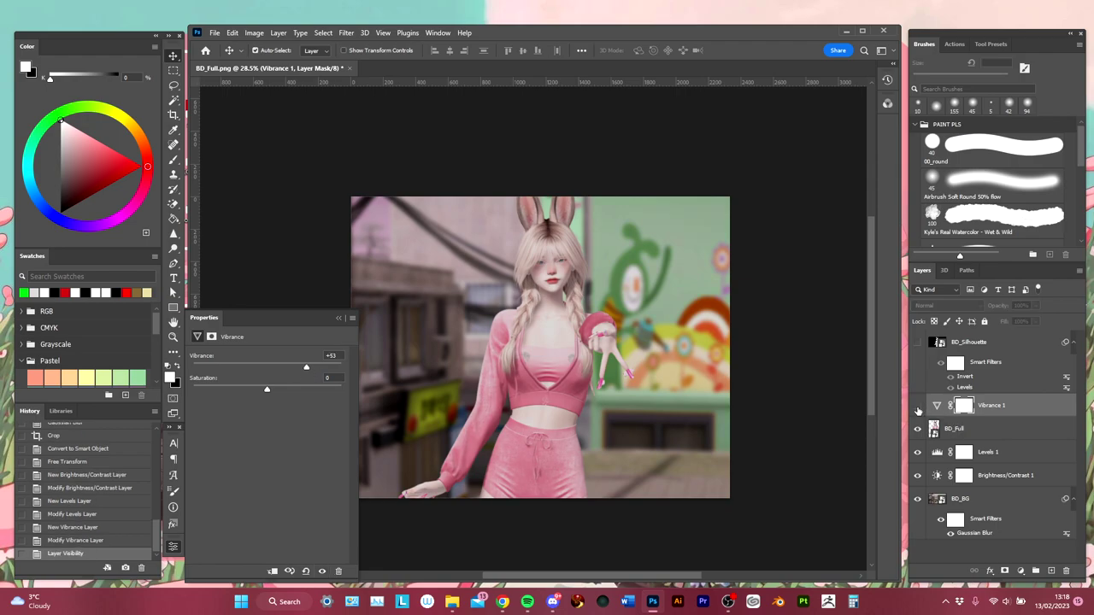
{"action": "left_click", "coordinate": [917, 407]}
{"action": "left_click", "coordinate": [918, 407]}
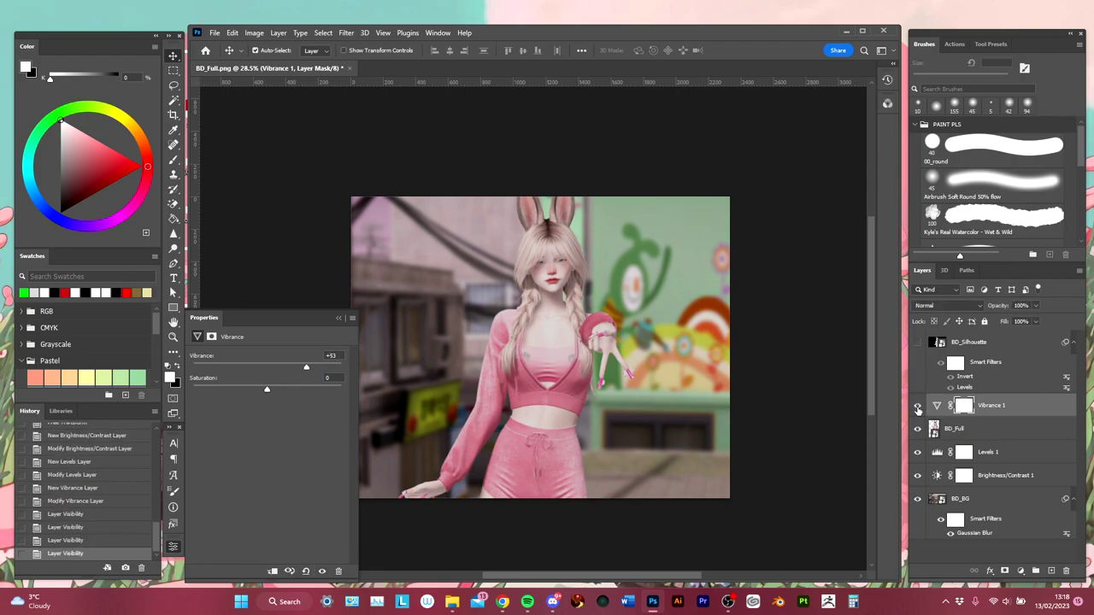
{"action": "left_click", "coordinate": [172, 546]}
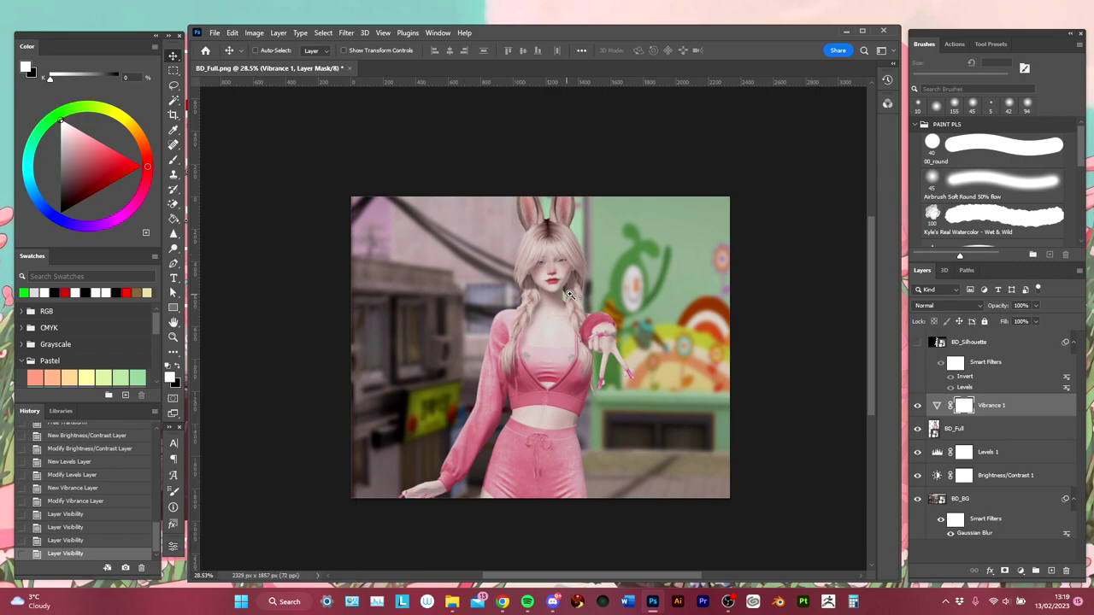
{"action": "mouse_move", "coordinate": [571, 290]}
{"action": "left_mouse_down"}
{"action": "mouse_move", "coordinate": [605, 288]}
{"action": "mouse_move", "coordinate": [585, 286]}
{"action": "left_mouse_up"}
{"action": "left_click_drag", "start_coordinate": [655, 325], "coordinate": [660, 332]}
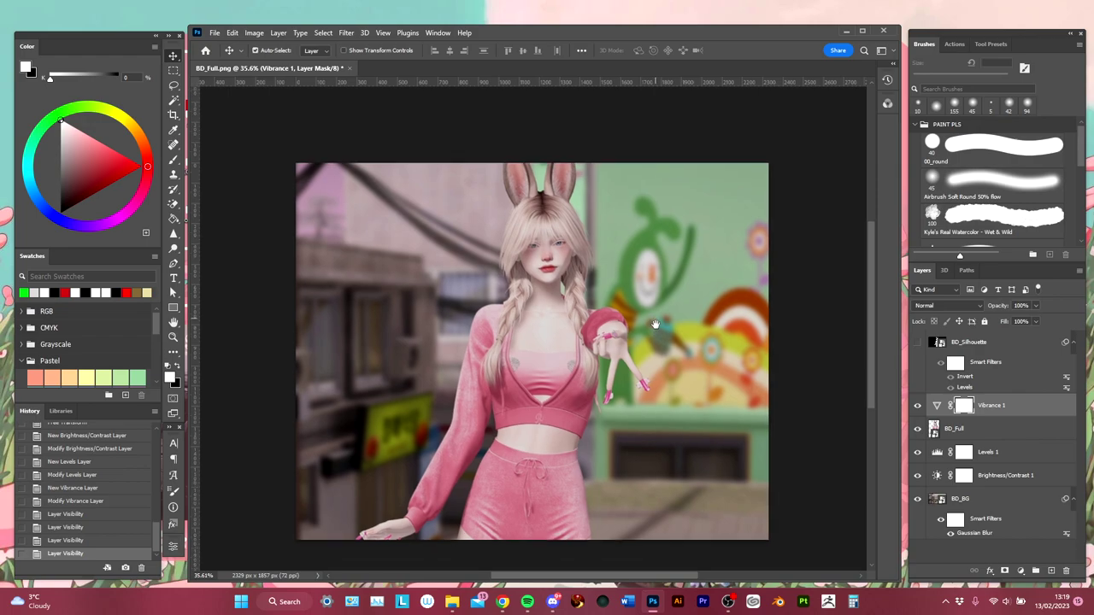